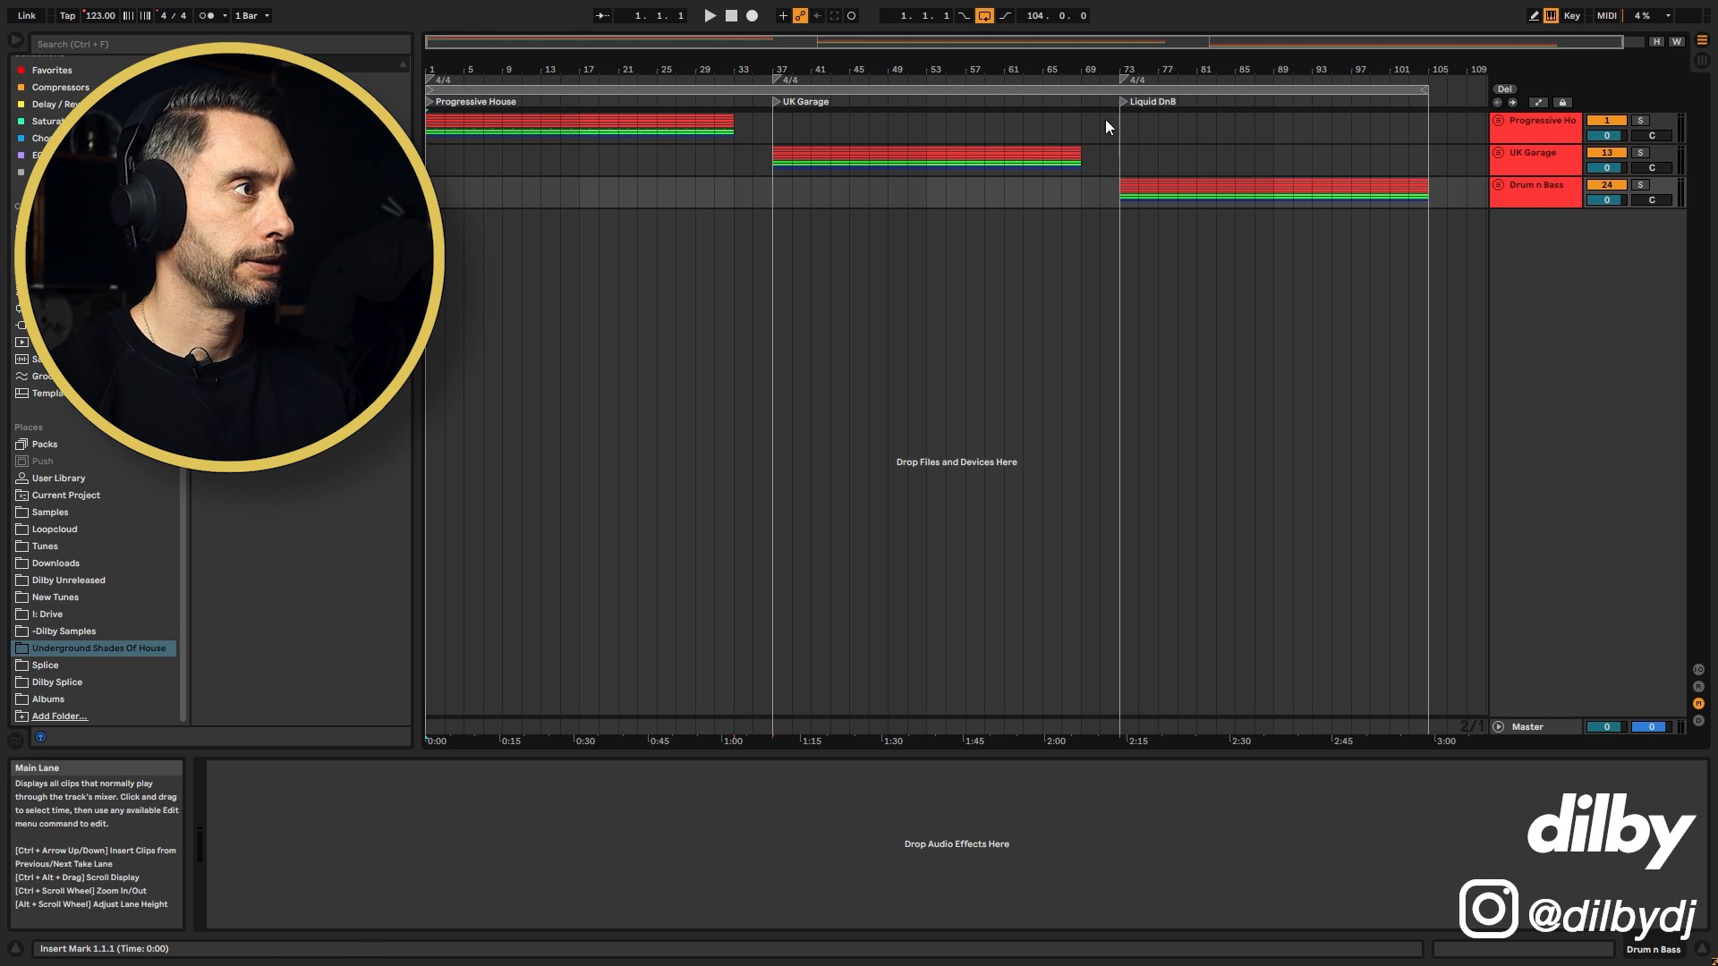
Step: Play the arrangement from the Progressive House, UK Garage and Liquid DnB locators in turn
double_click(427, 102)
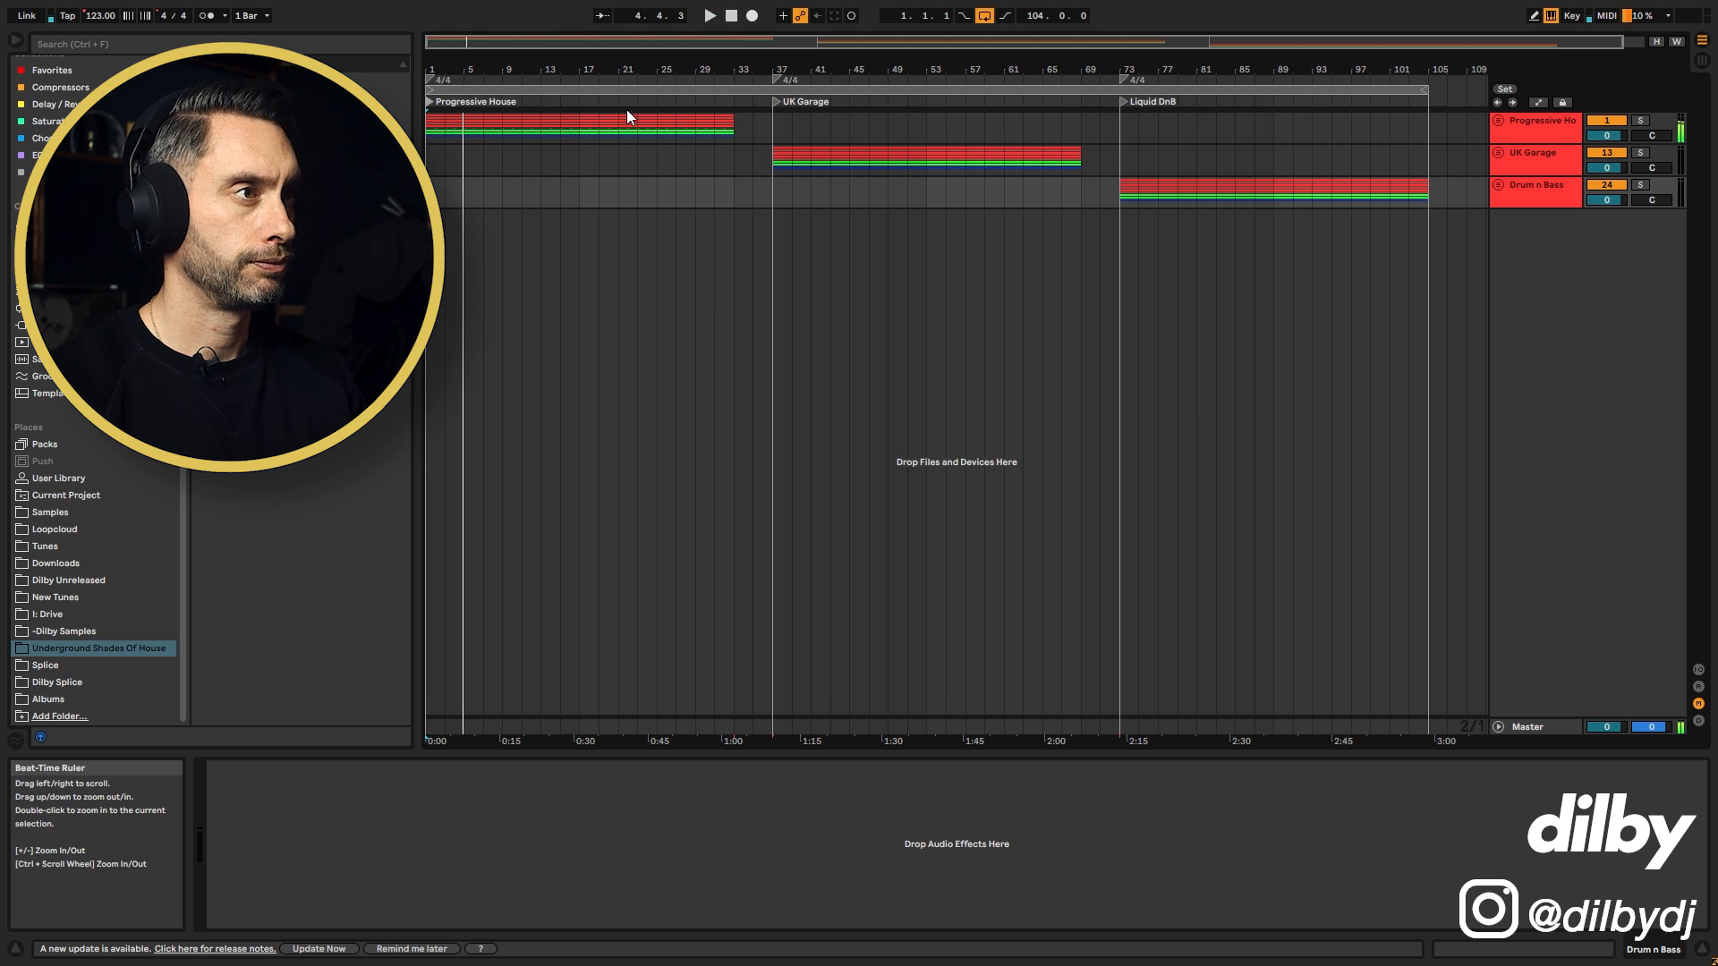
click(777, 102)
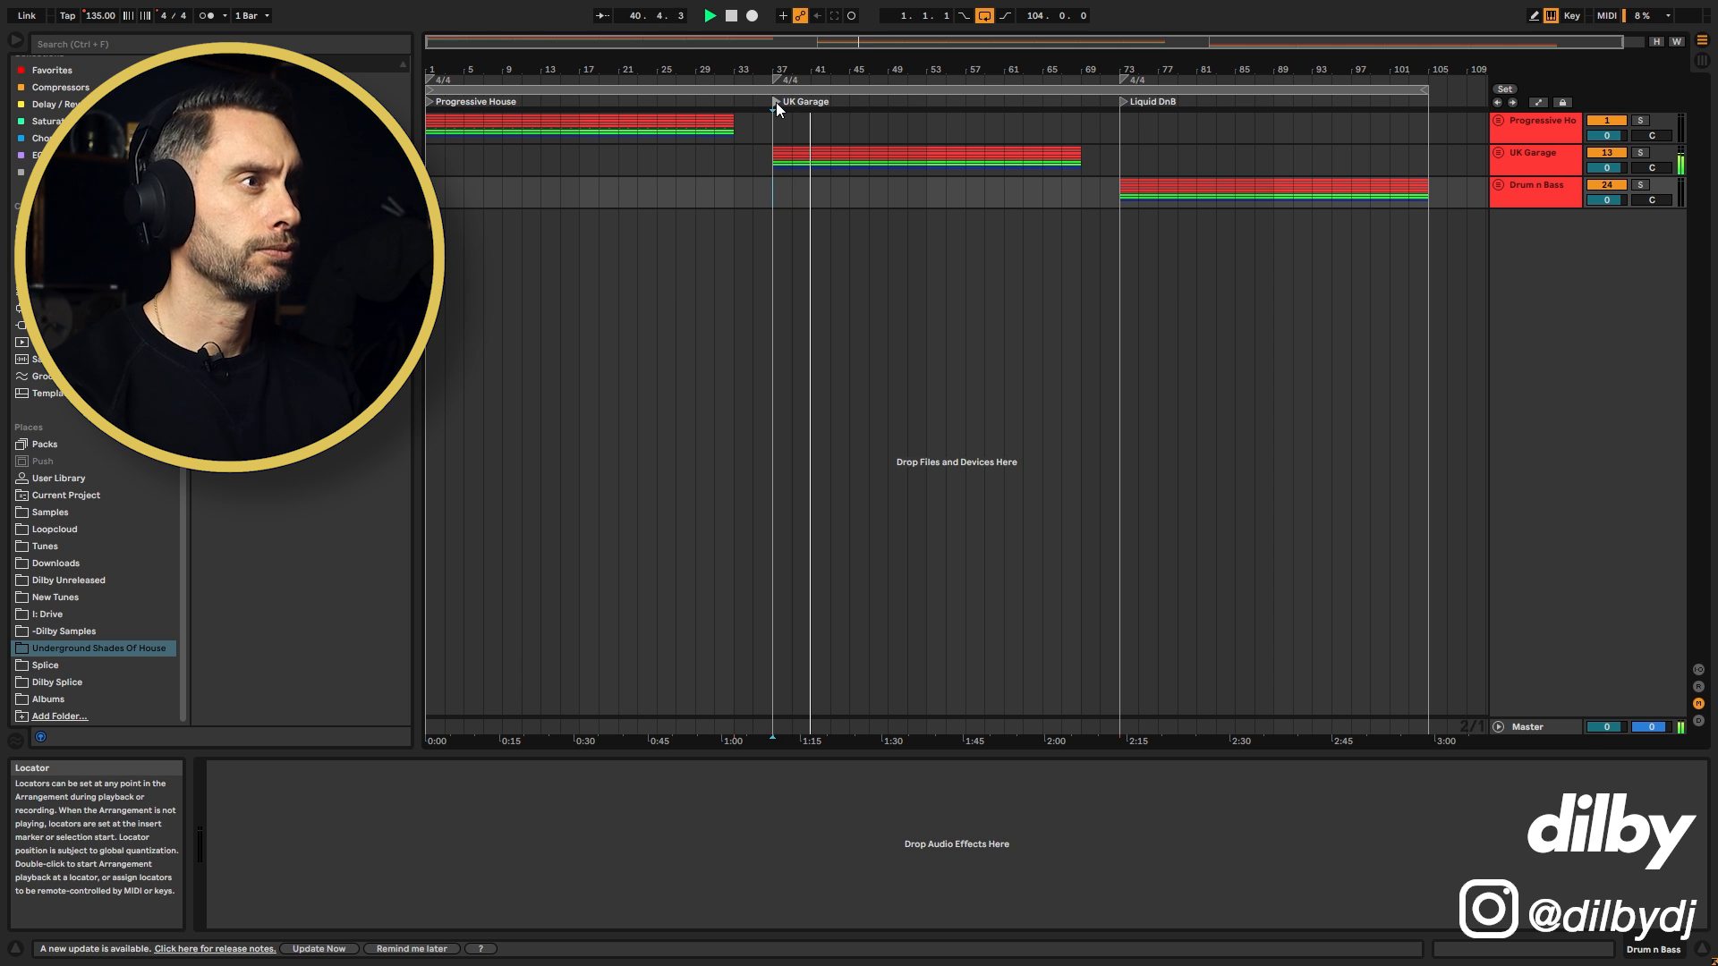
click(886, 190)
key(space)
double_click(1124, 101)
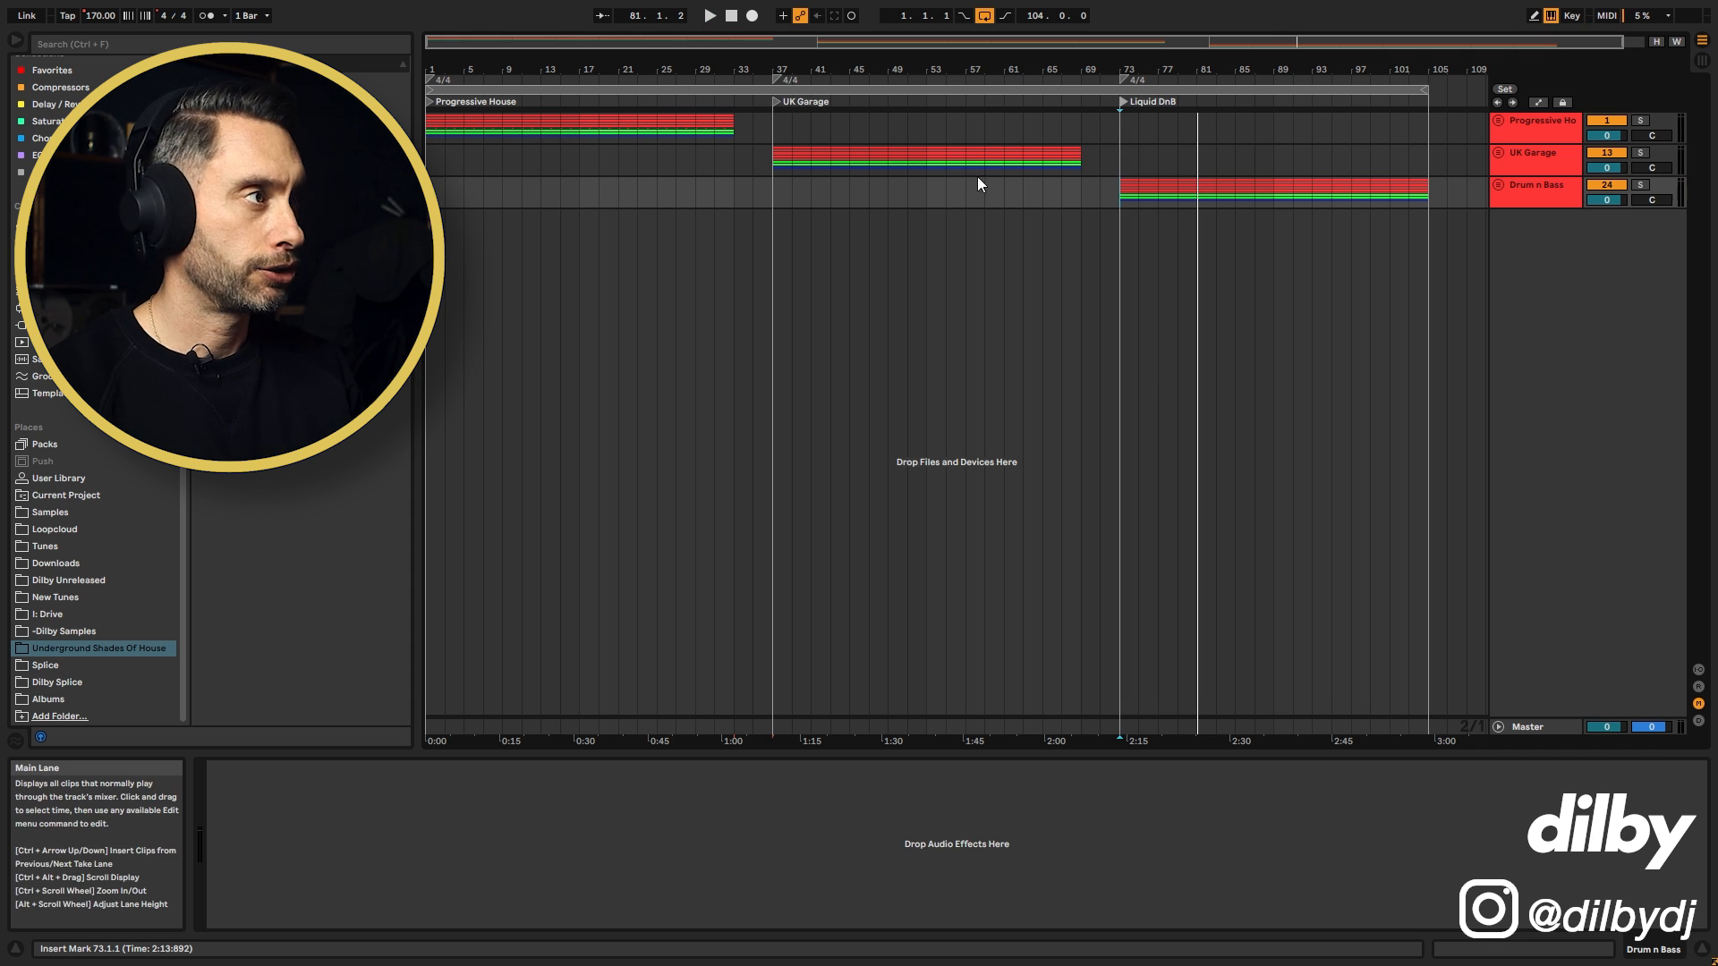
Step: Unfold the Progressive House group and copy the Bass track's MIDI clip onto the 12-Wavetable track
click(1497, 119)
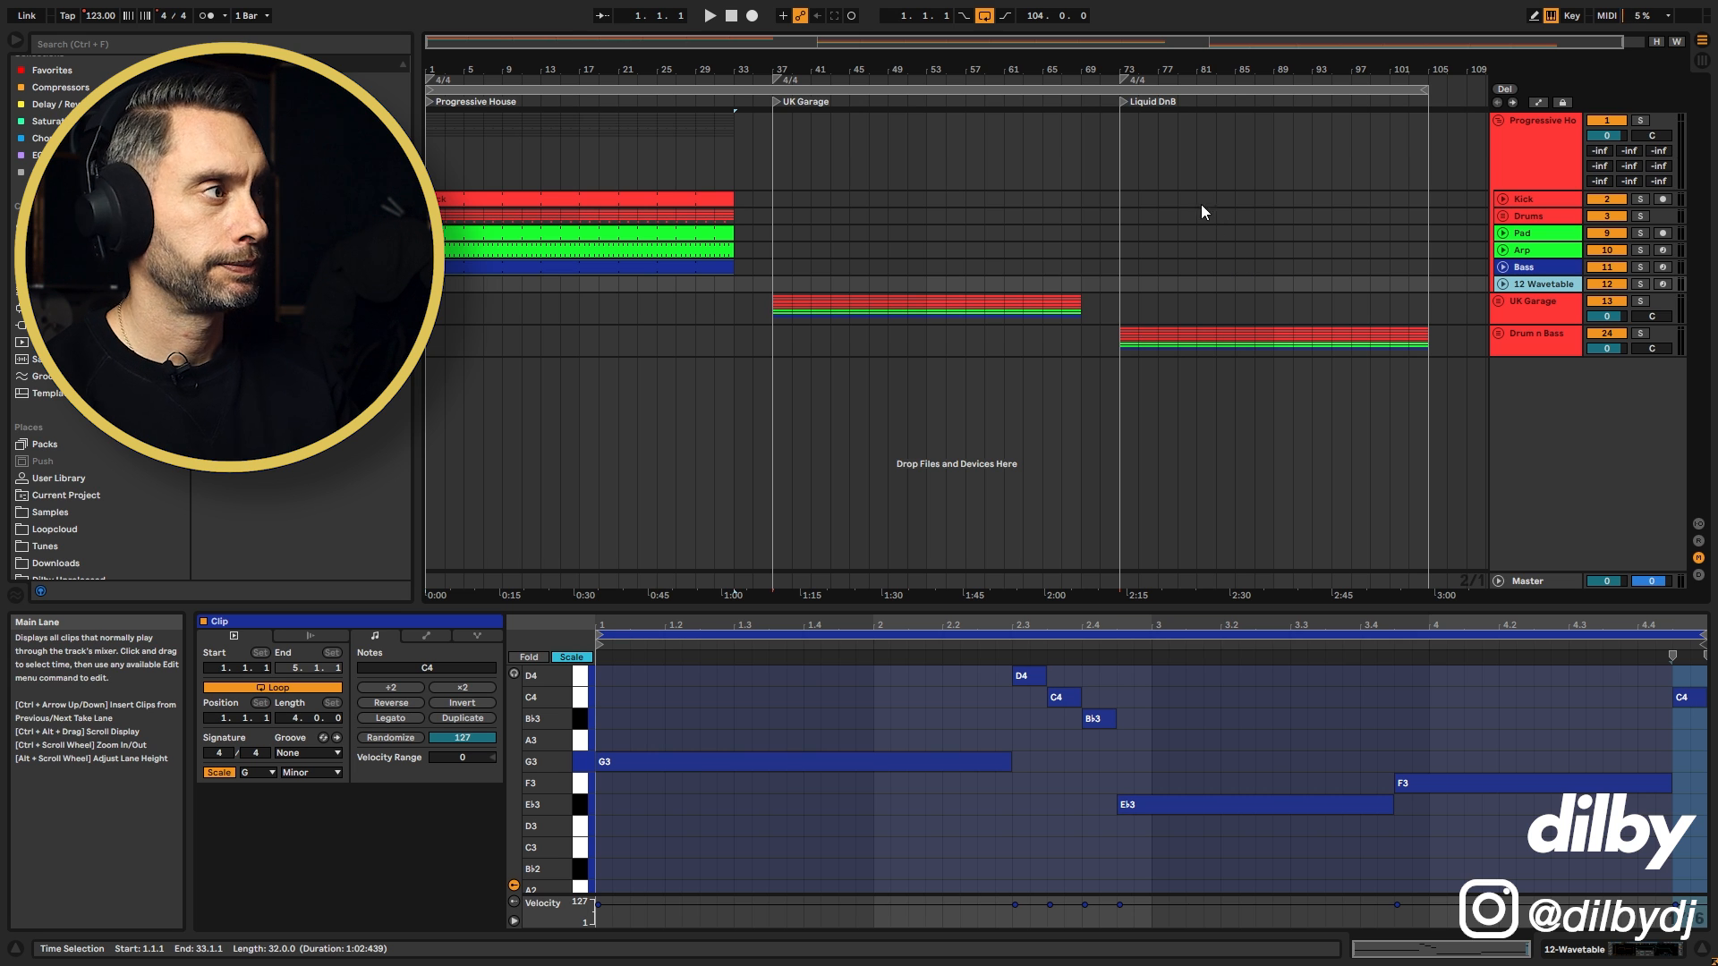
drag(707, 265, 704, 288)
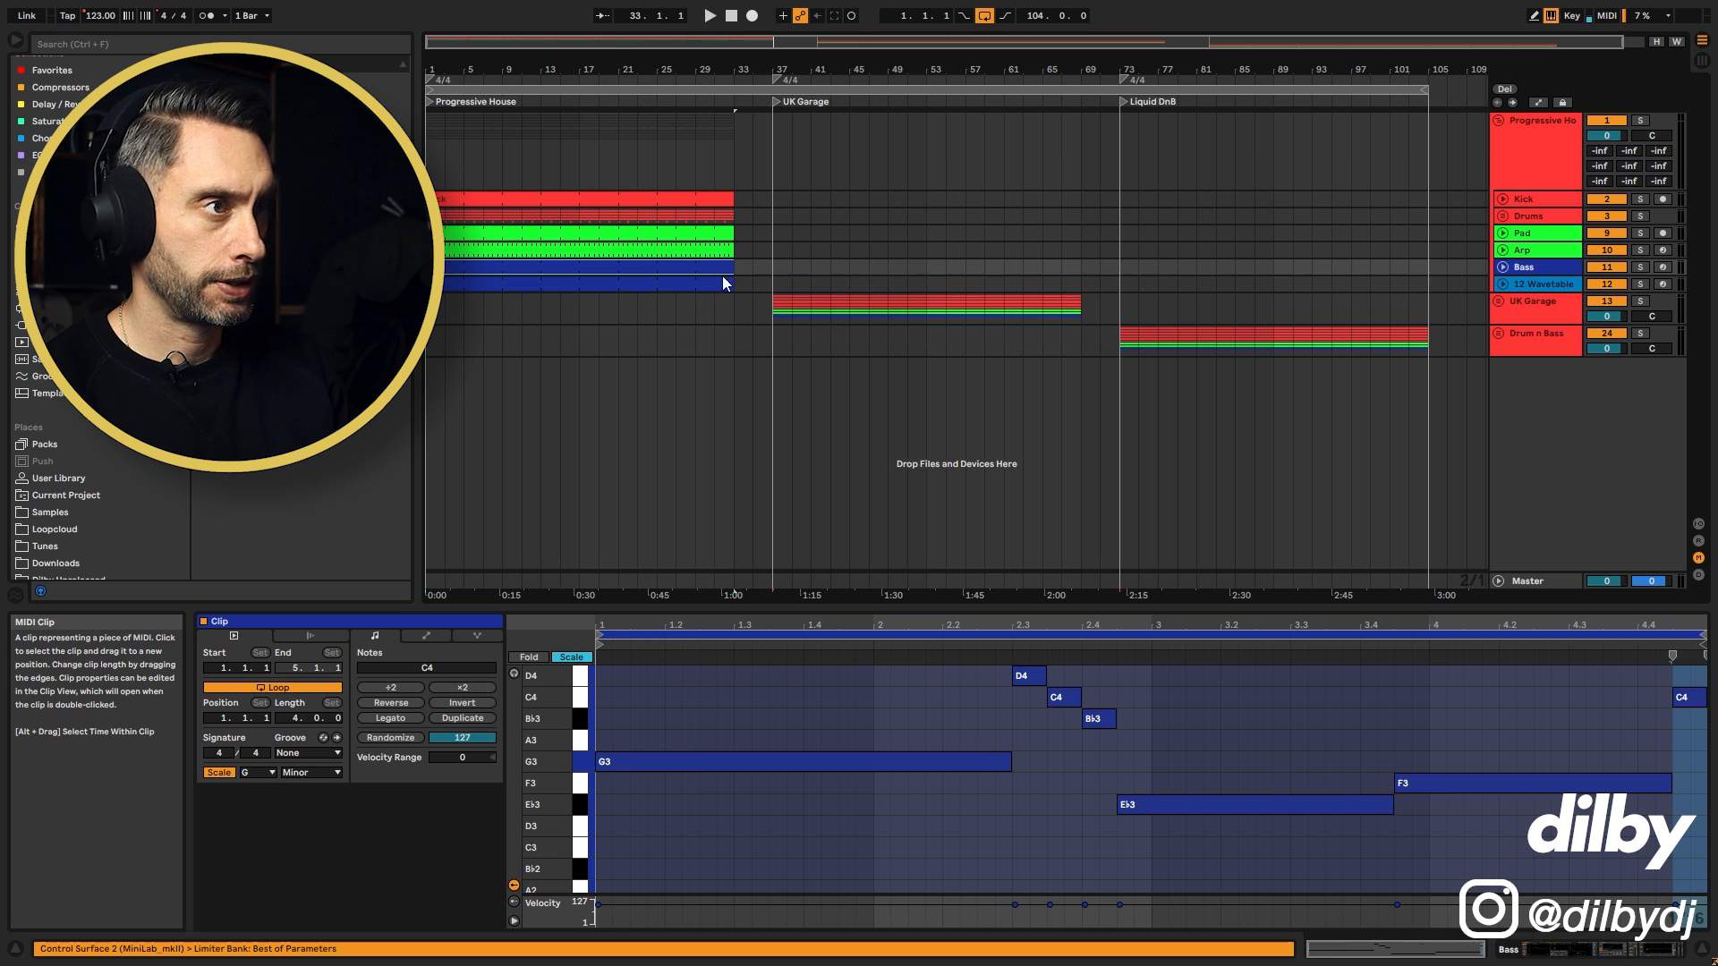
Step: Solo the Bass track and listen to the original bassline from the start
key(space)
click(1640, 266)
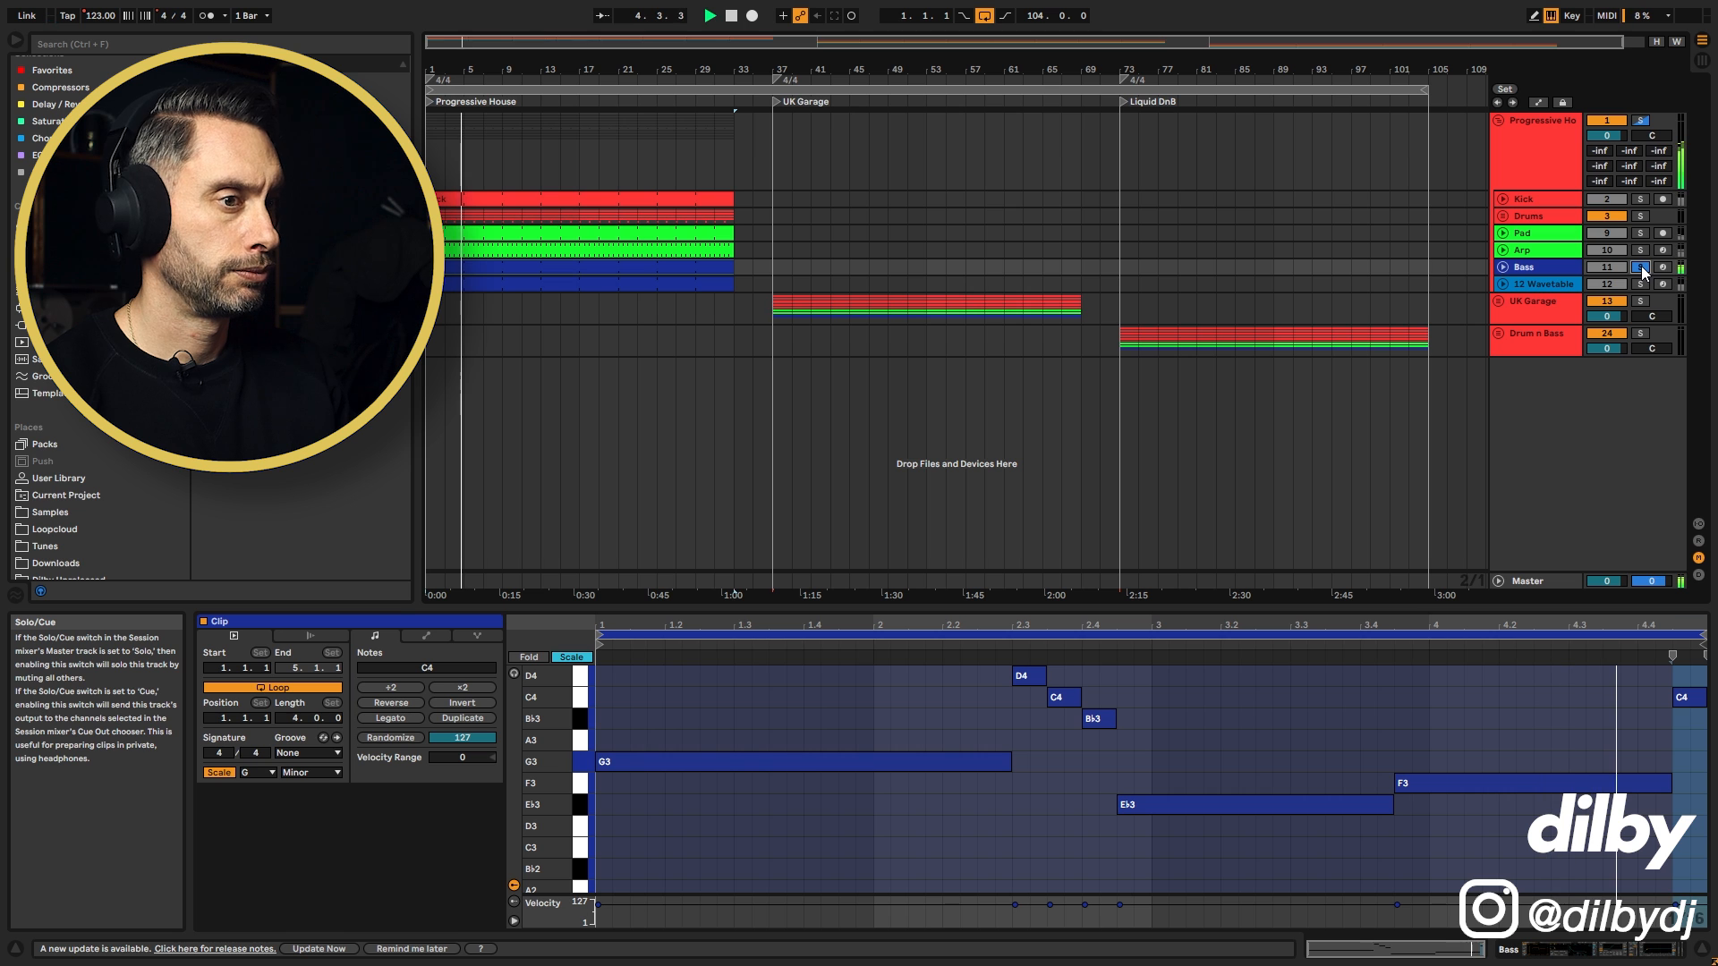
key(space)
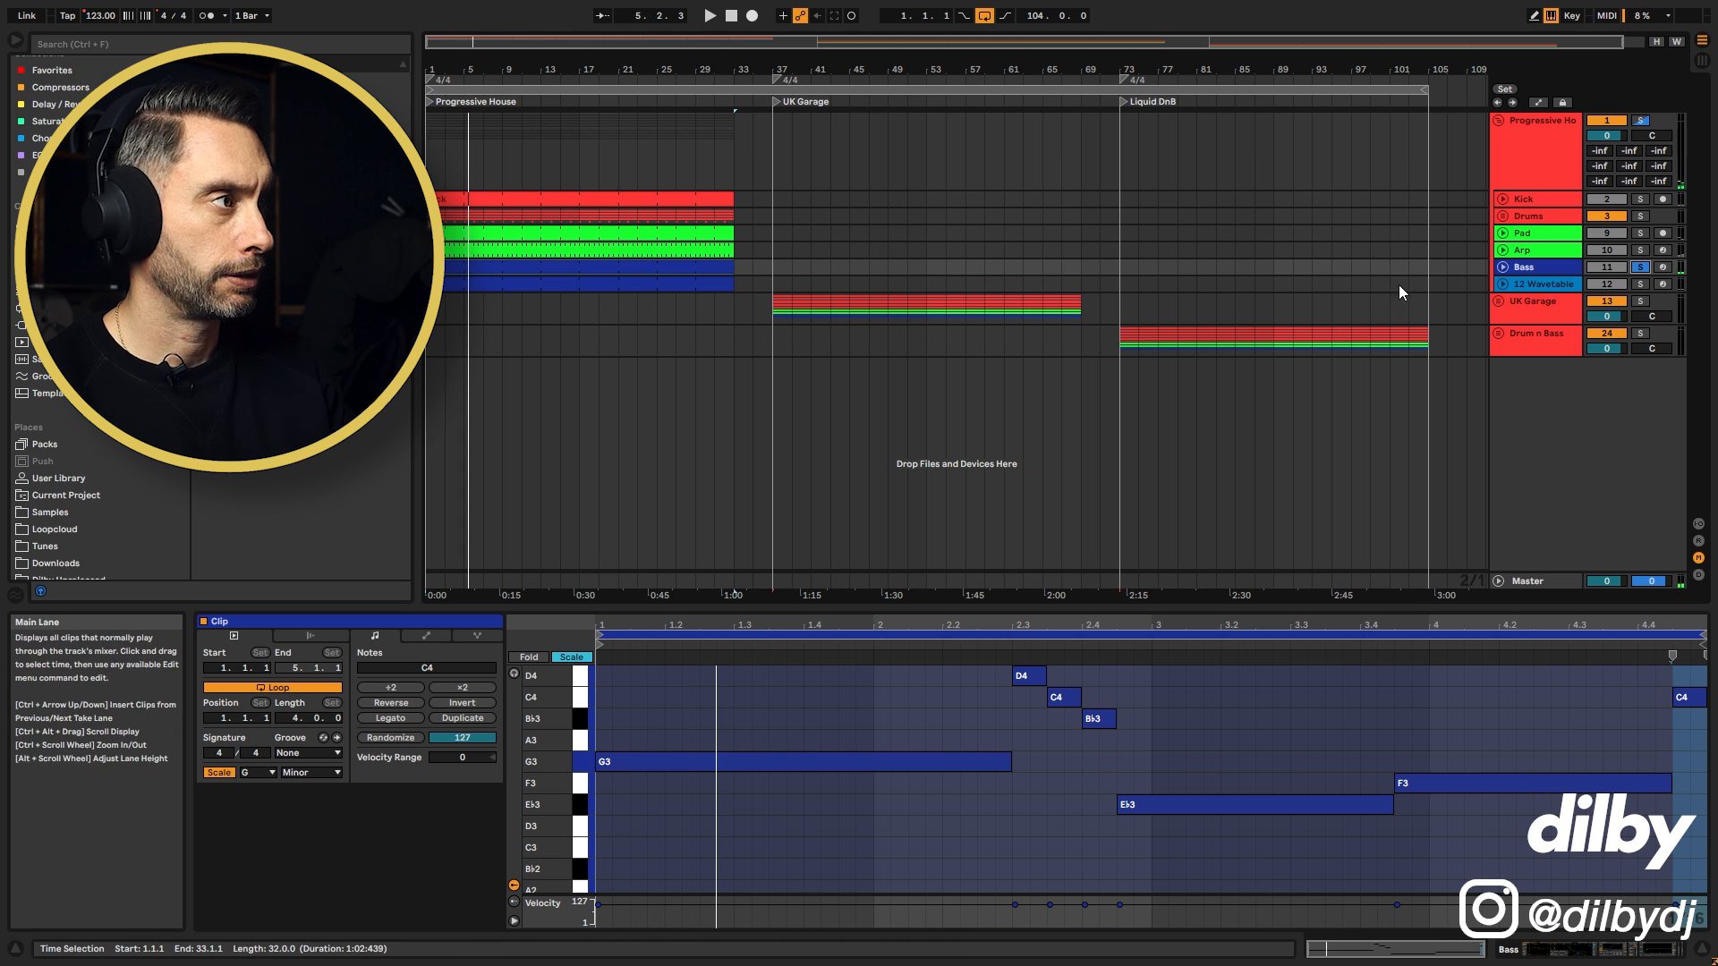
Step: Transpose the Wavetable synth on the 12-Wavetable track to -24 st while it plays, and turn on its sub oscillator
click(1533, 270)
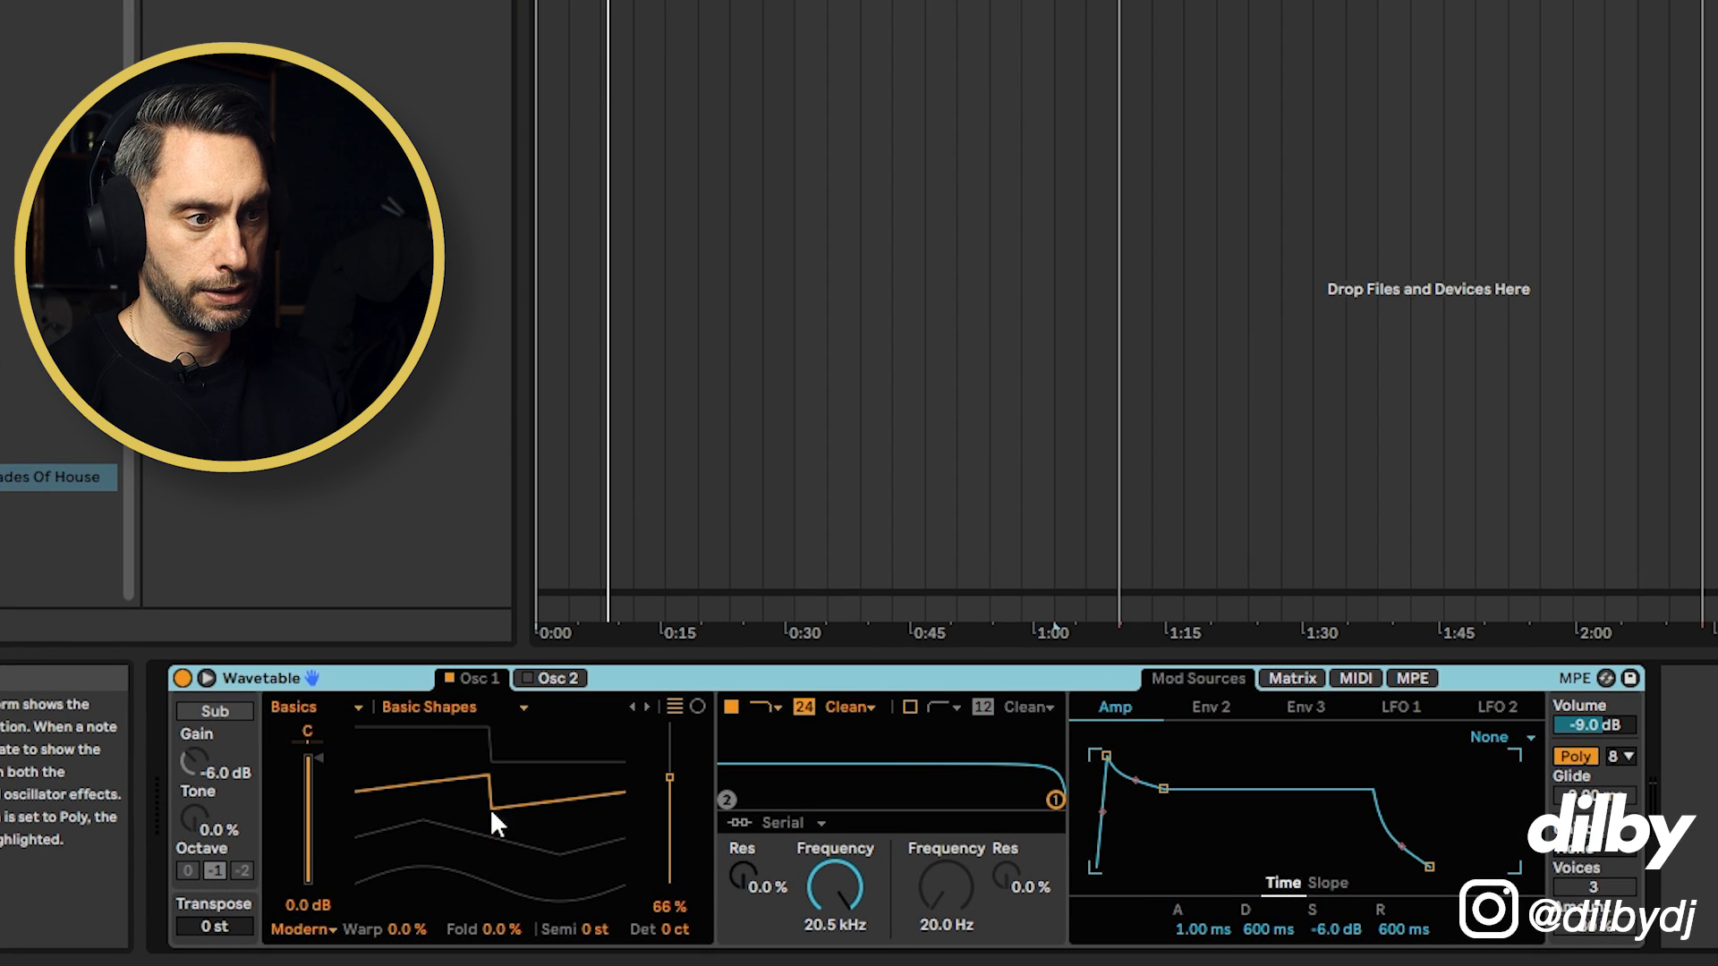
key(space)
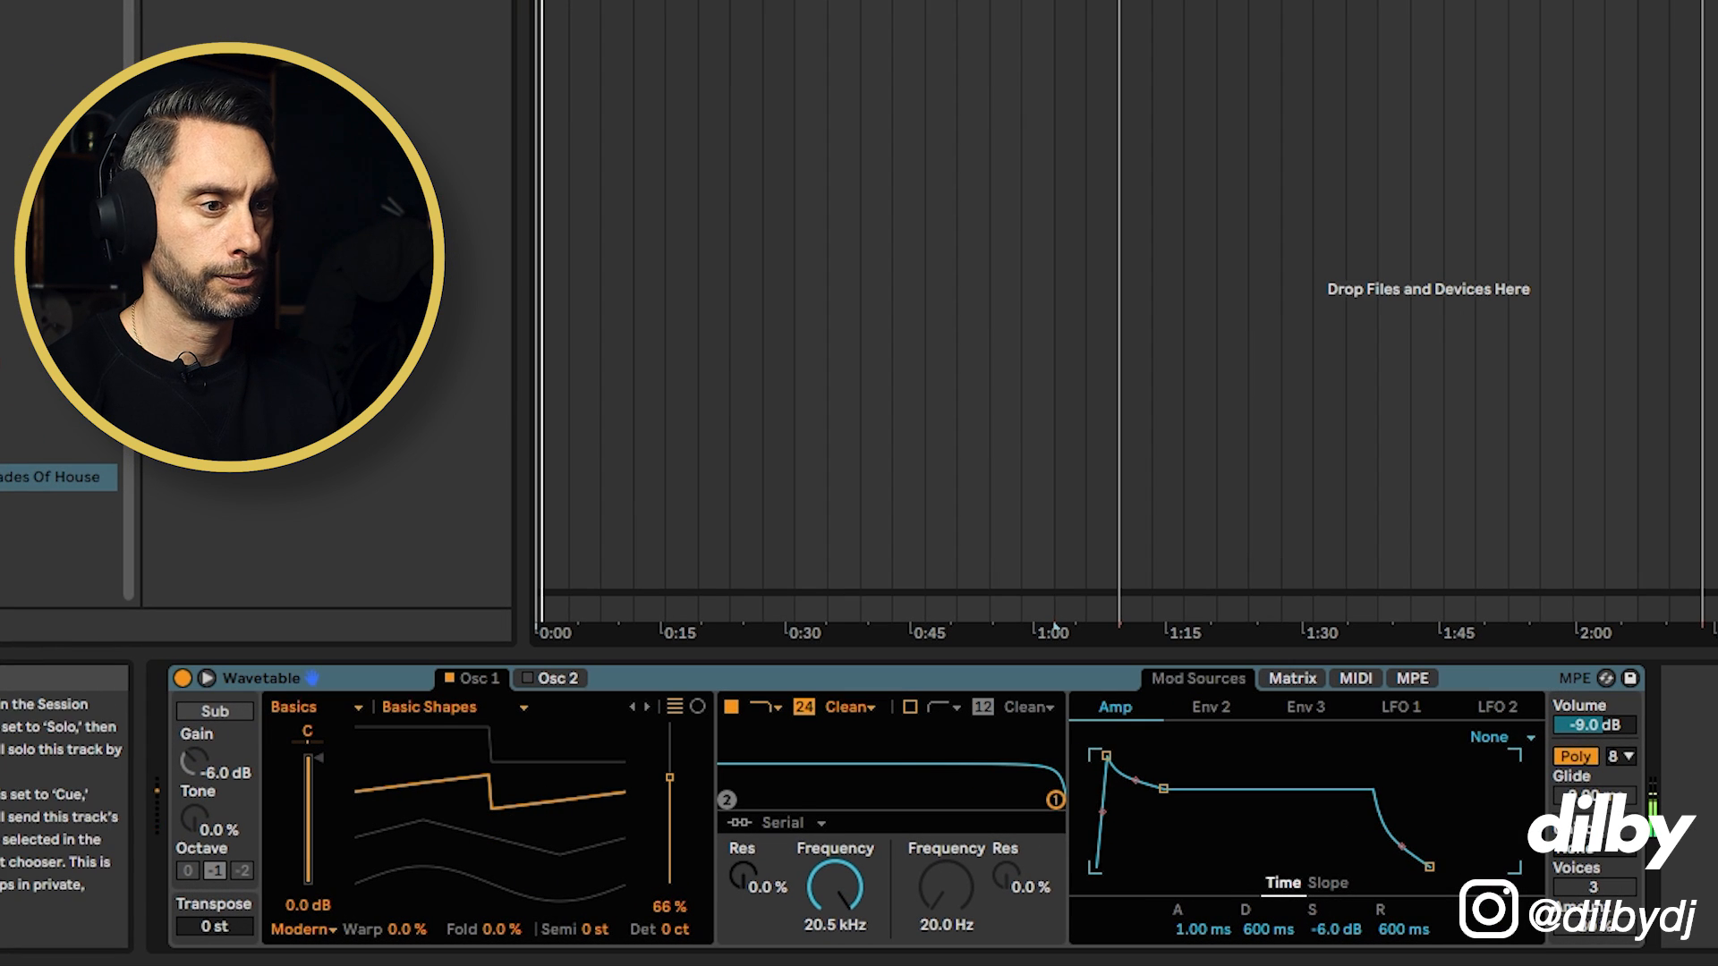
click(229, 928)
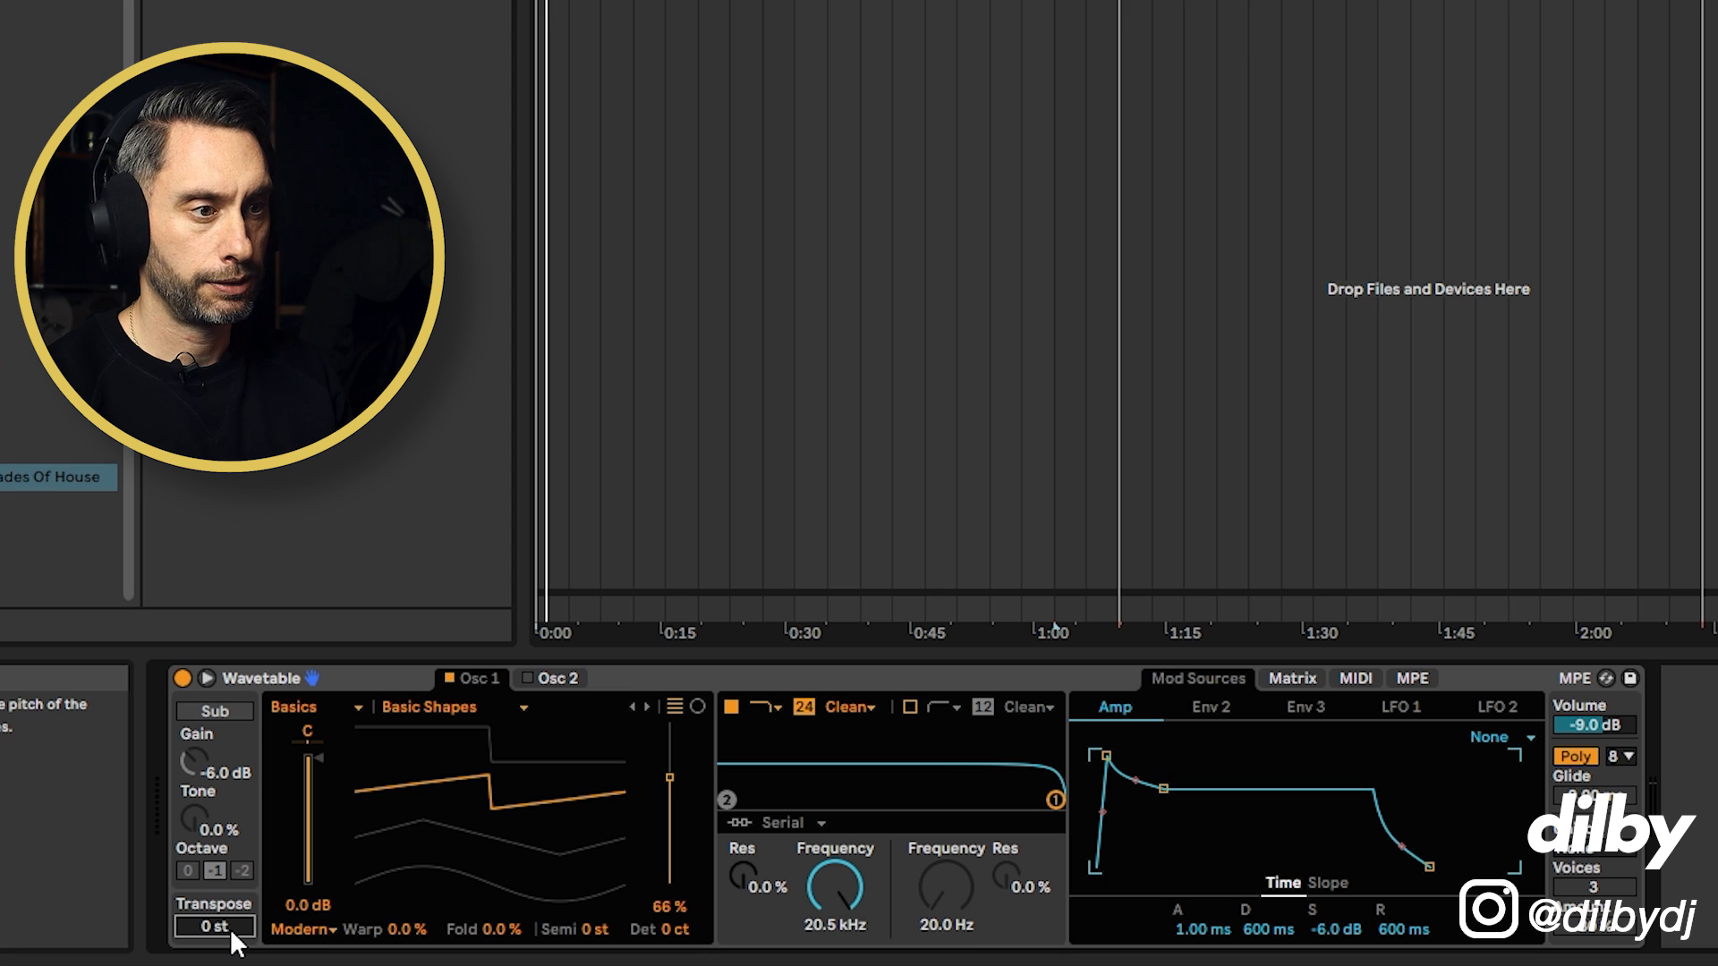
key(Return)
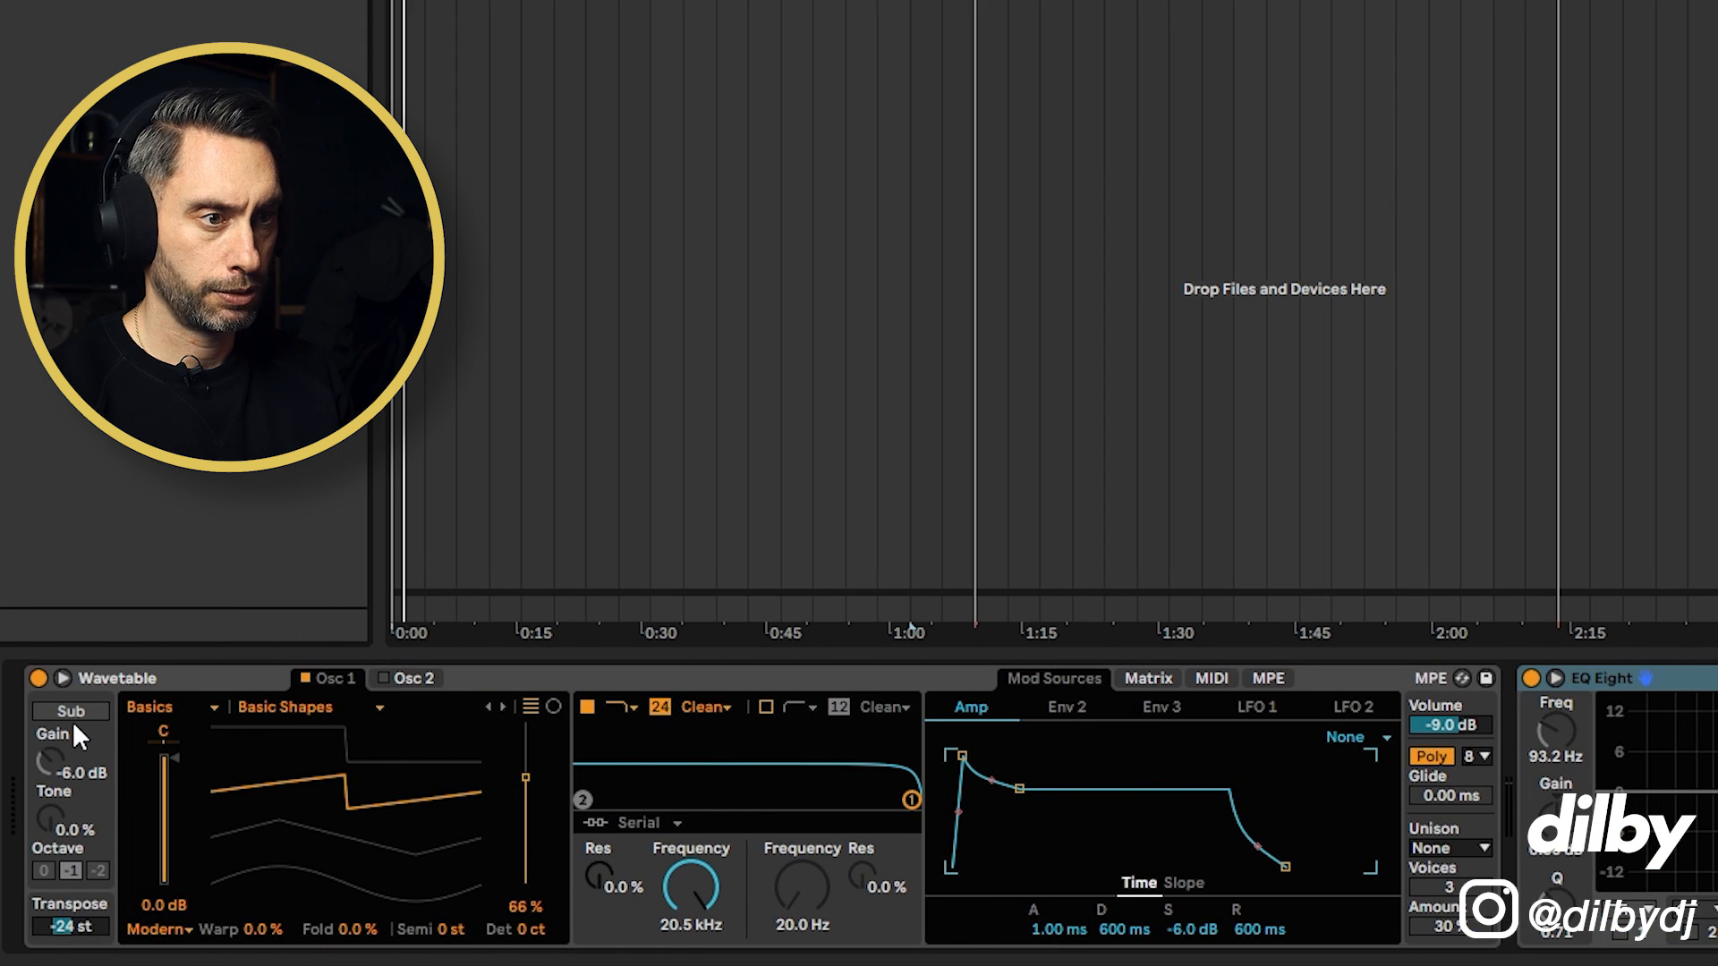
click(75, 712)
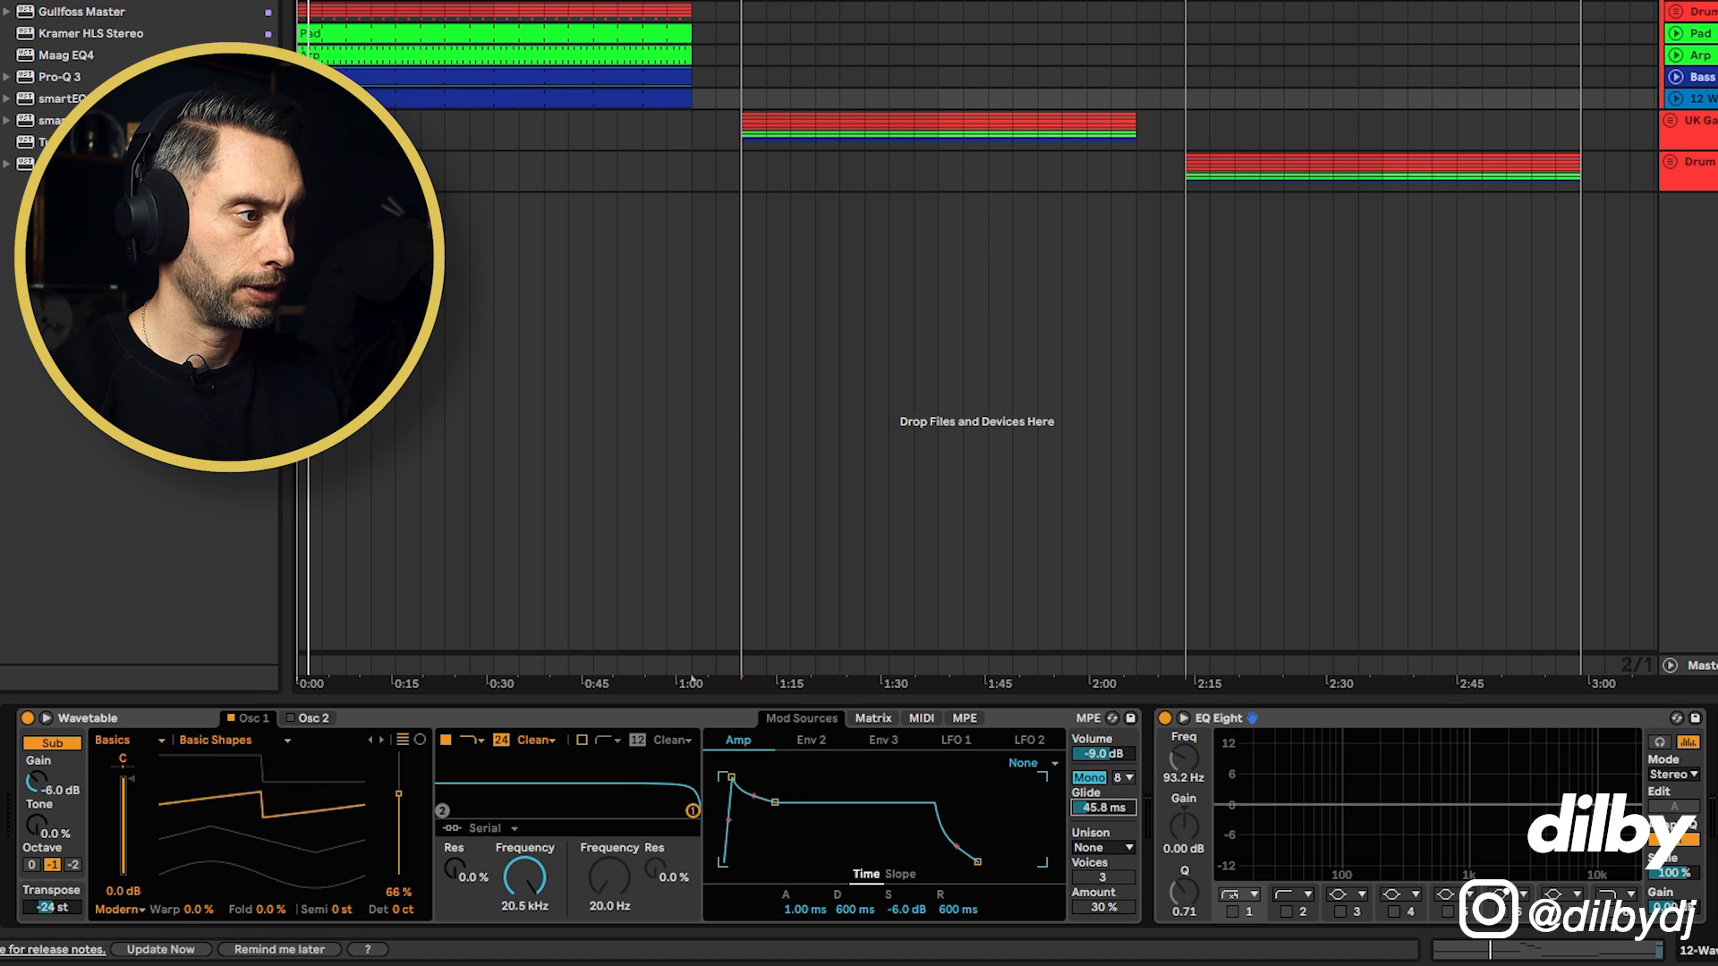
Step: Make the synth Mono with 140 ms glide and add Classic unison at a 50% amount
drag(1102, 808, 1102, 797)
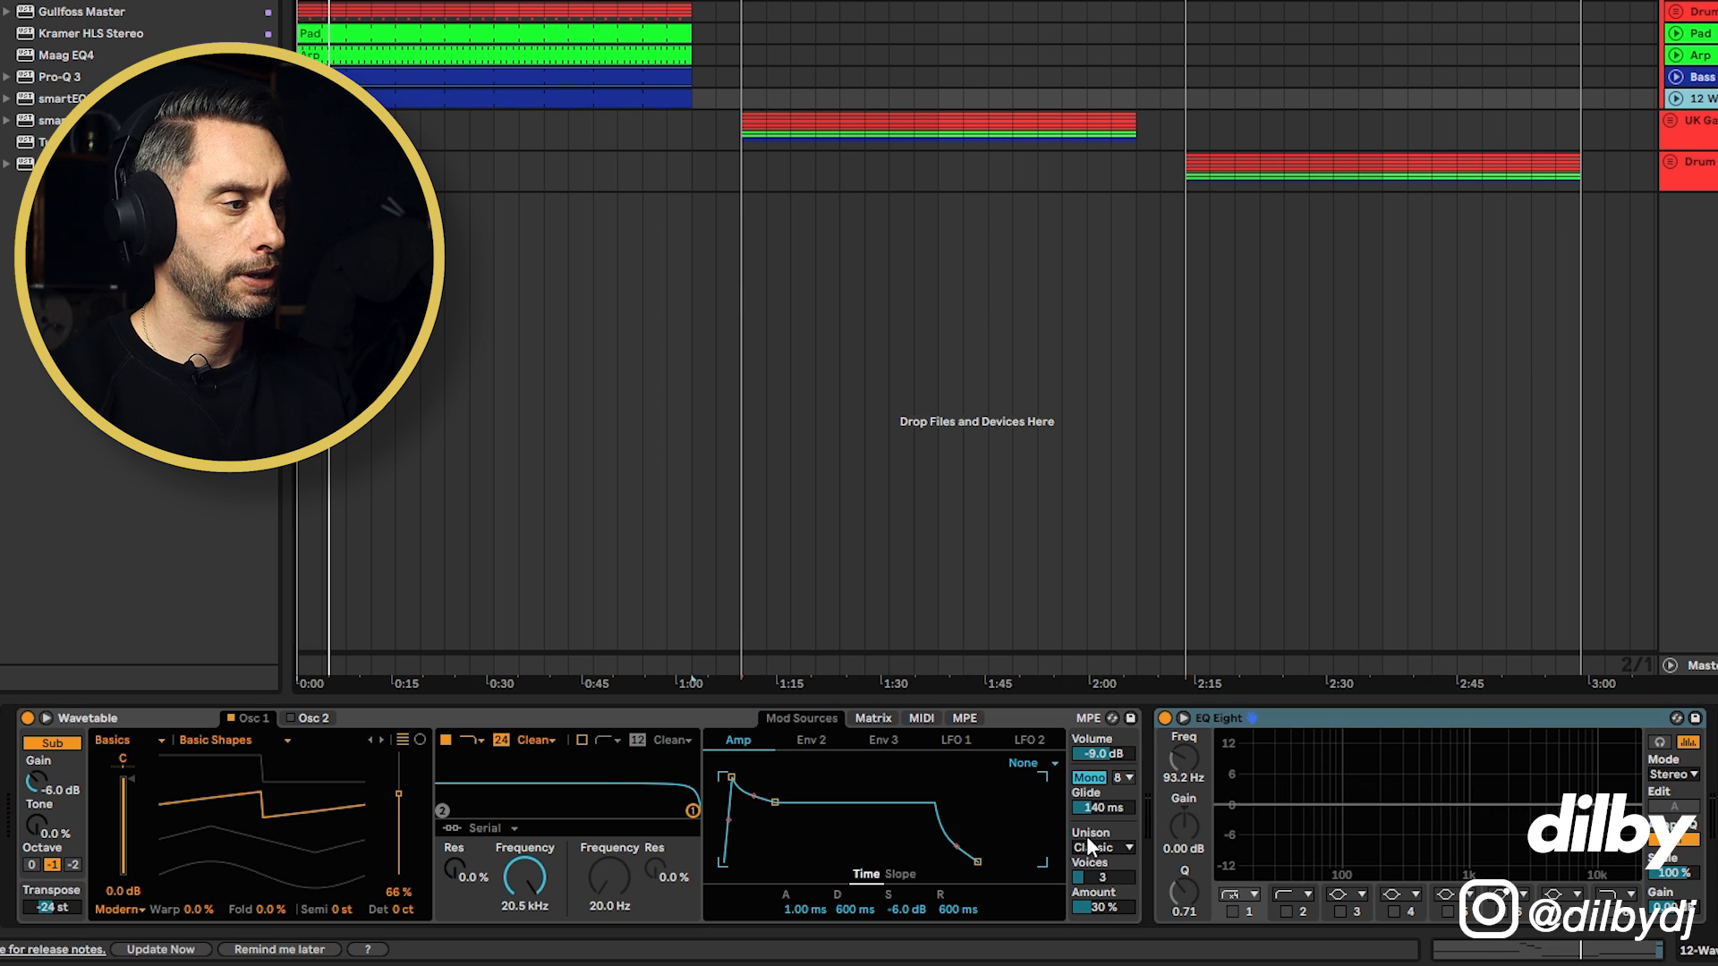
key(space)
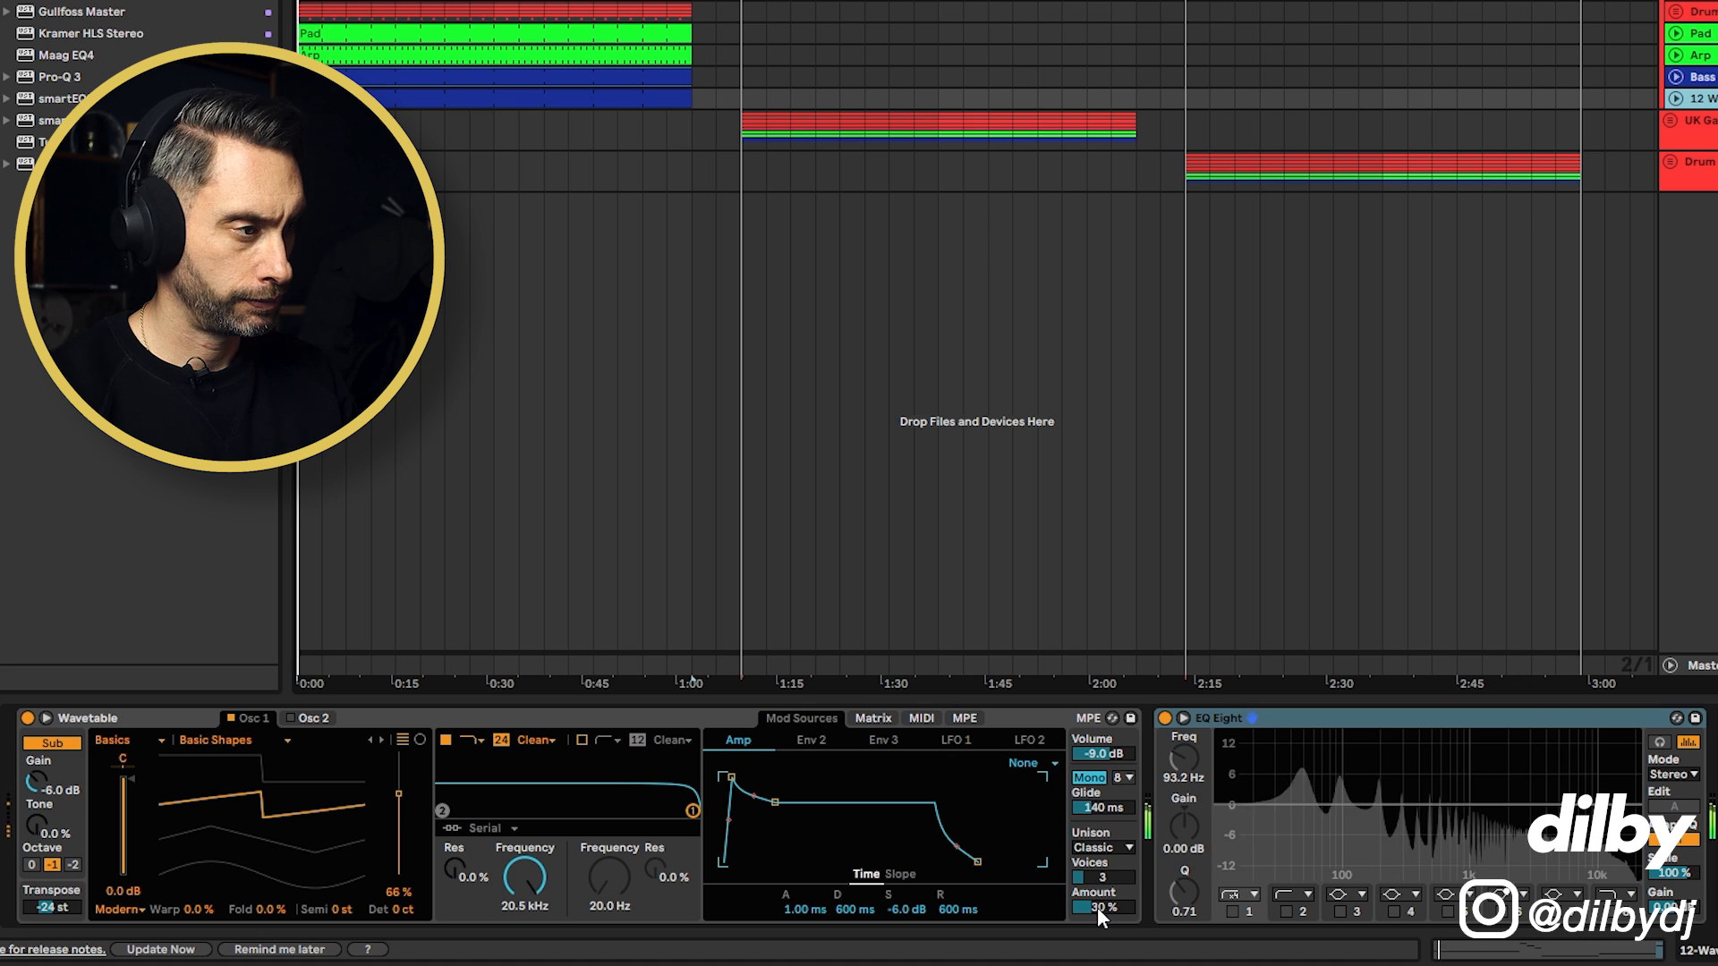
drag(1096, 909, 1097, 895)
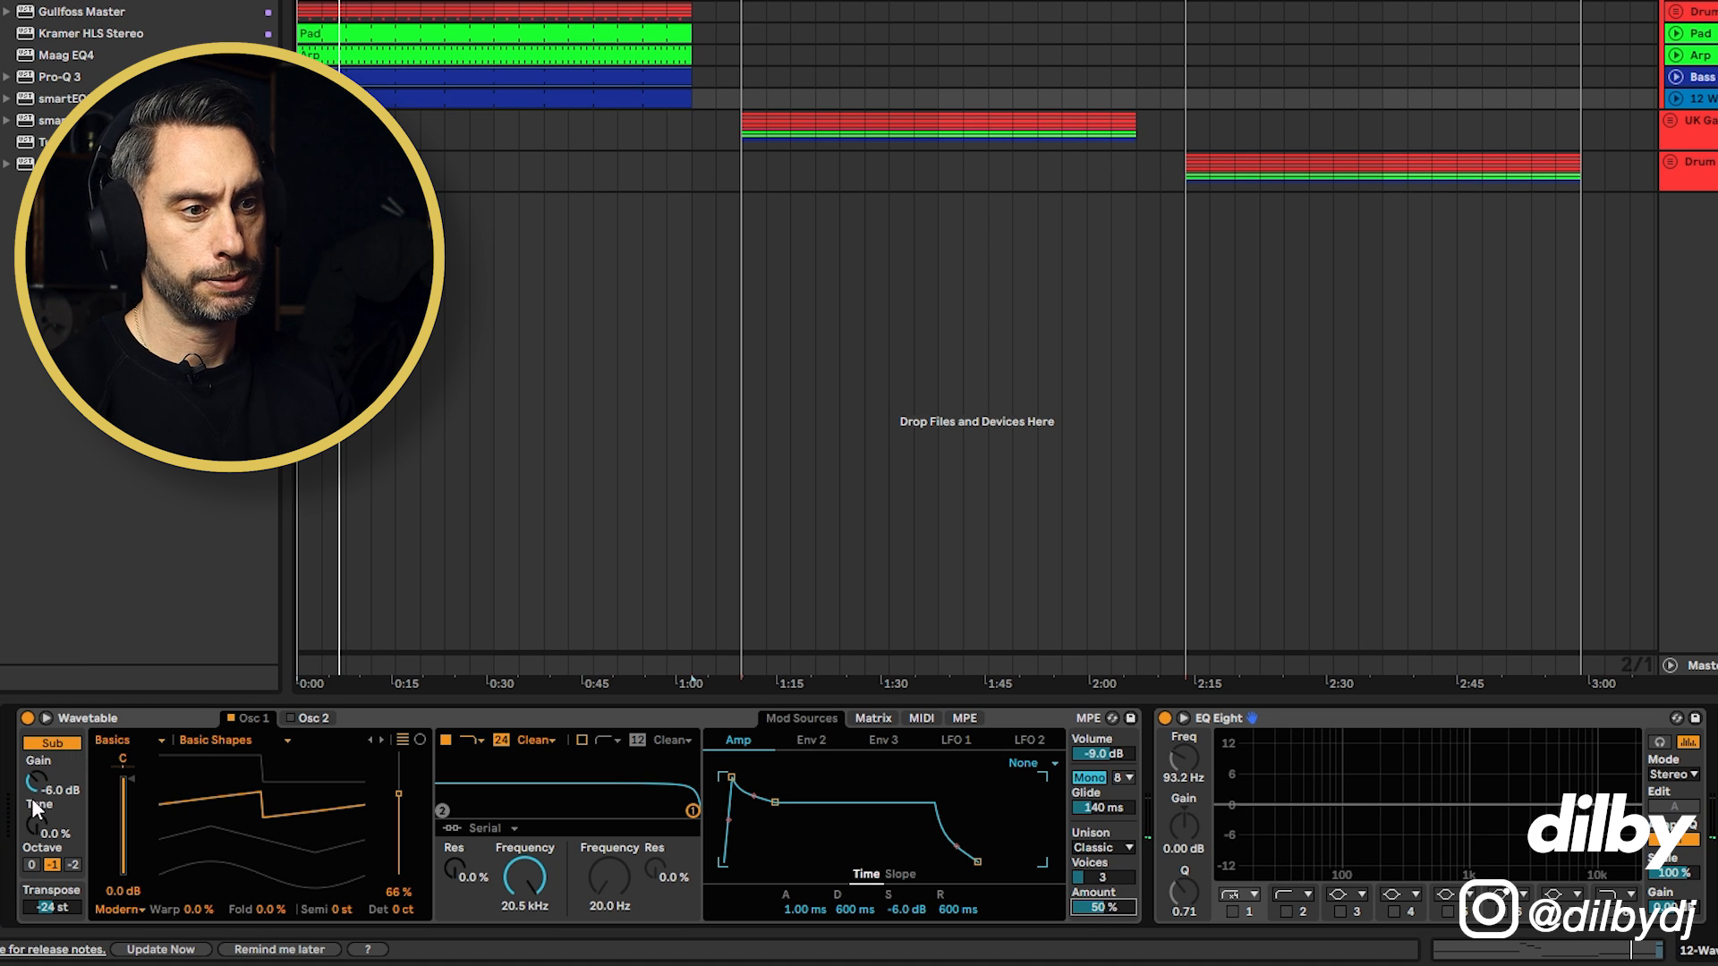
Step: Turn off the sub oscillator and play the bass to examine its spectrum in EQ Eight
click(55, 751)
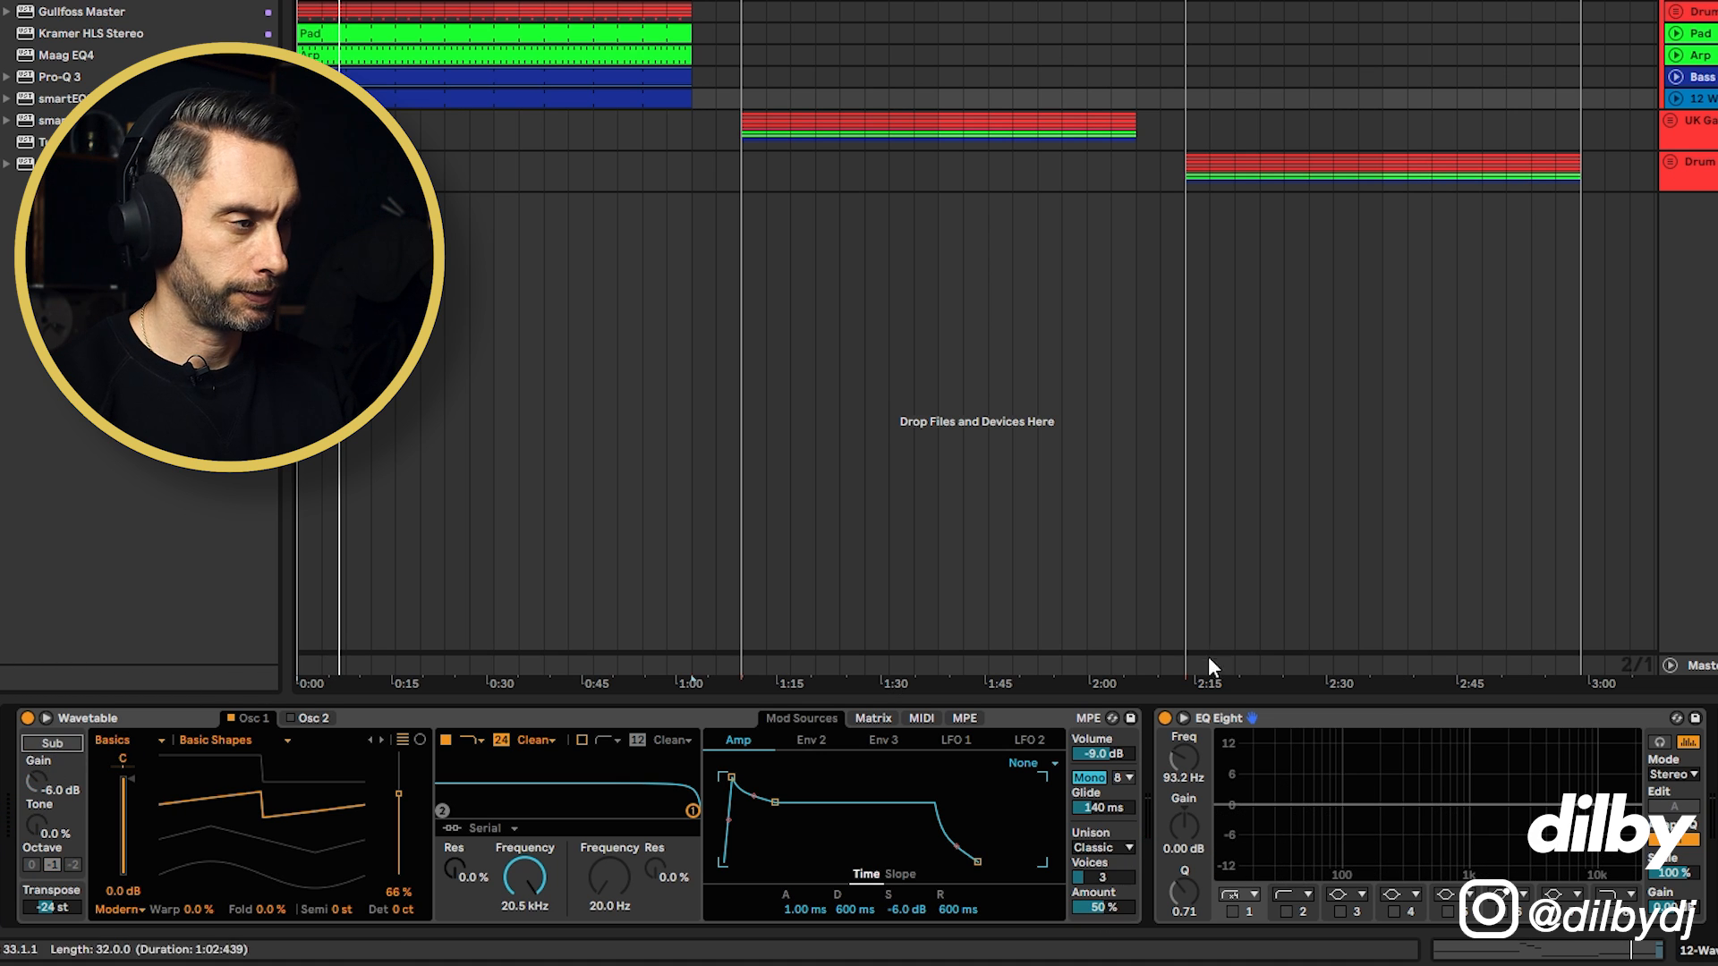
key(space)
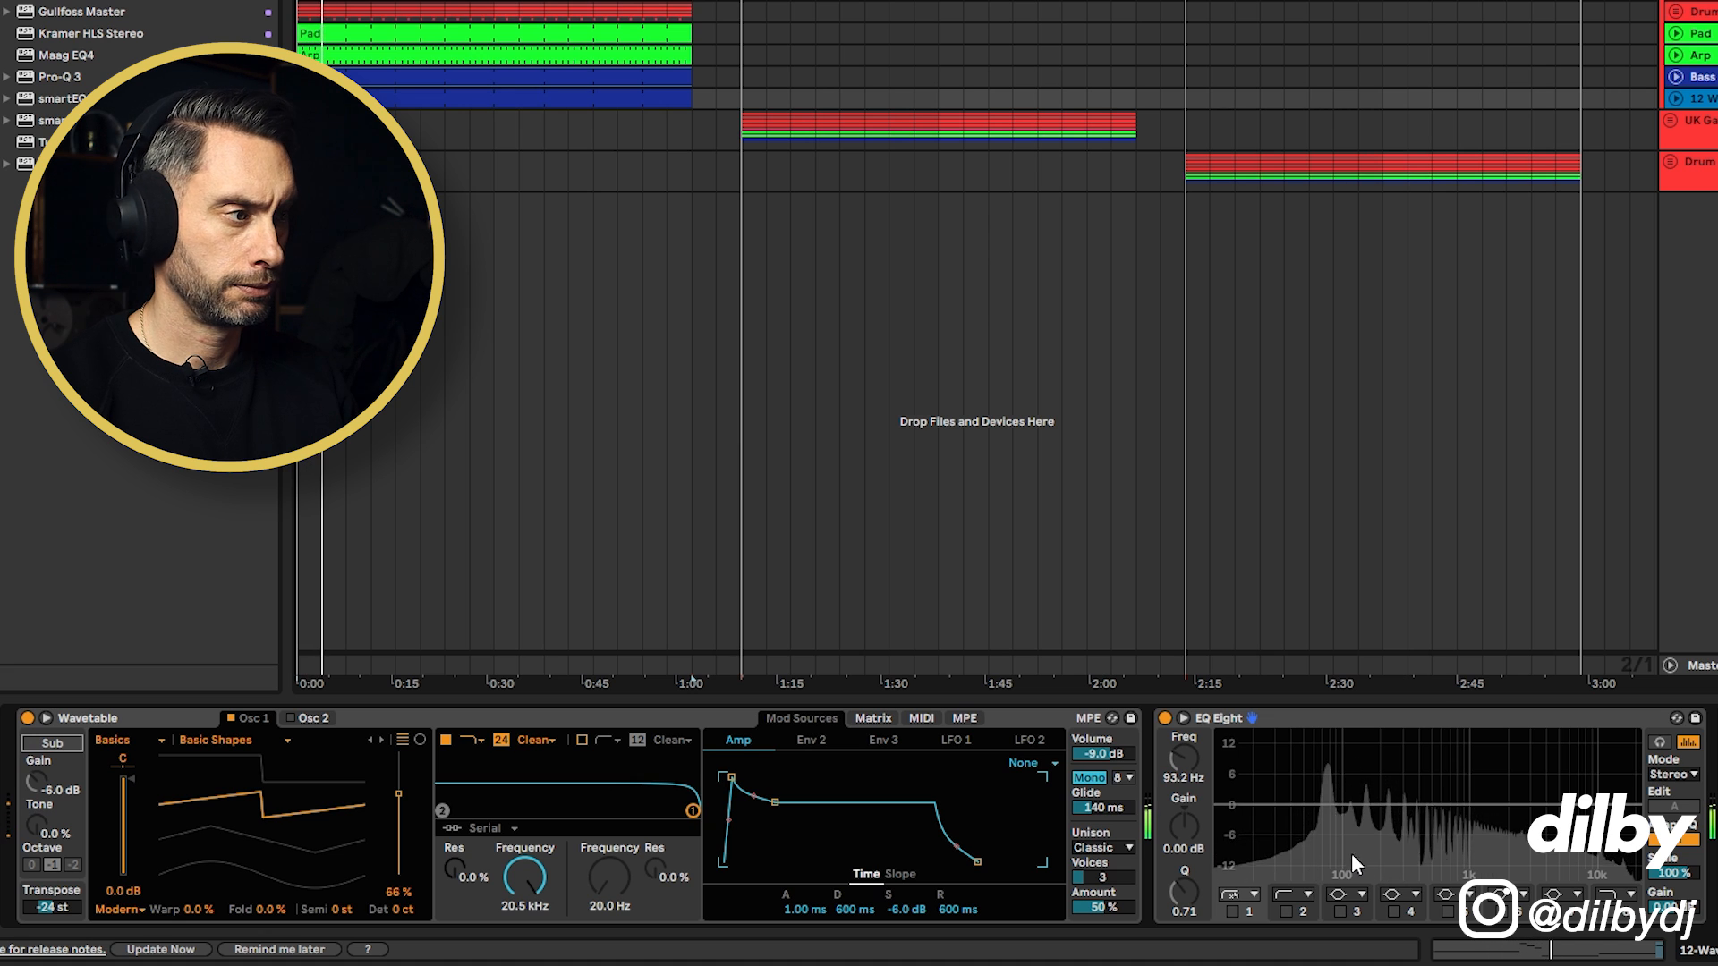
key(space)
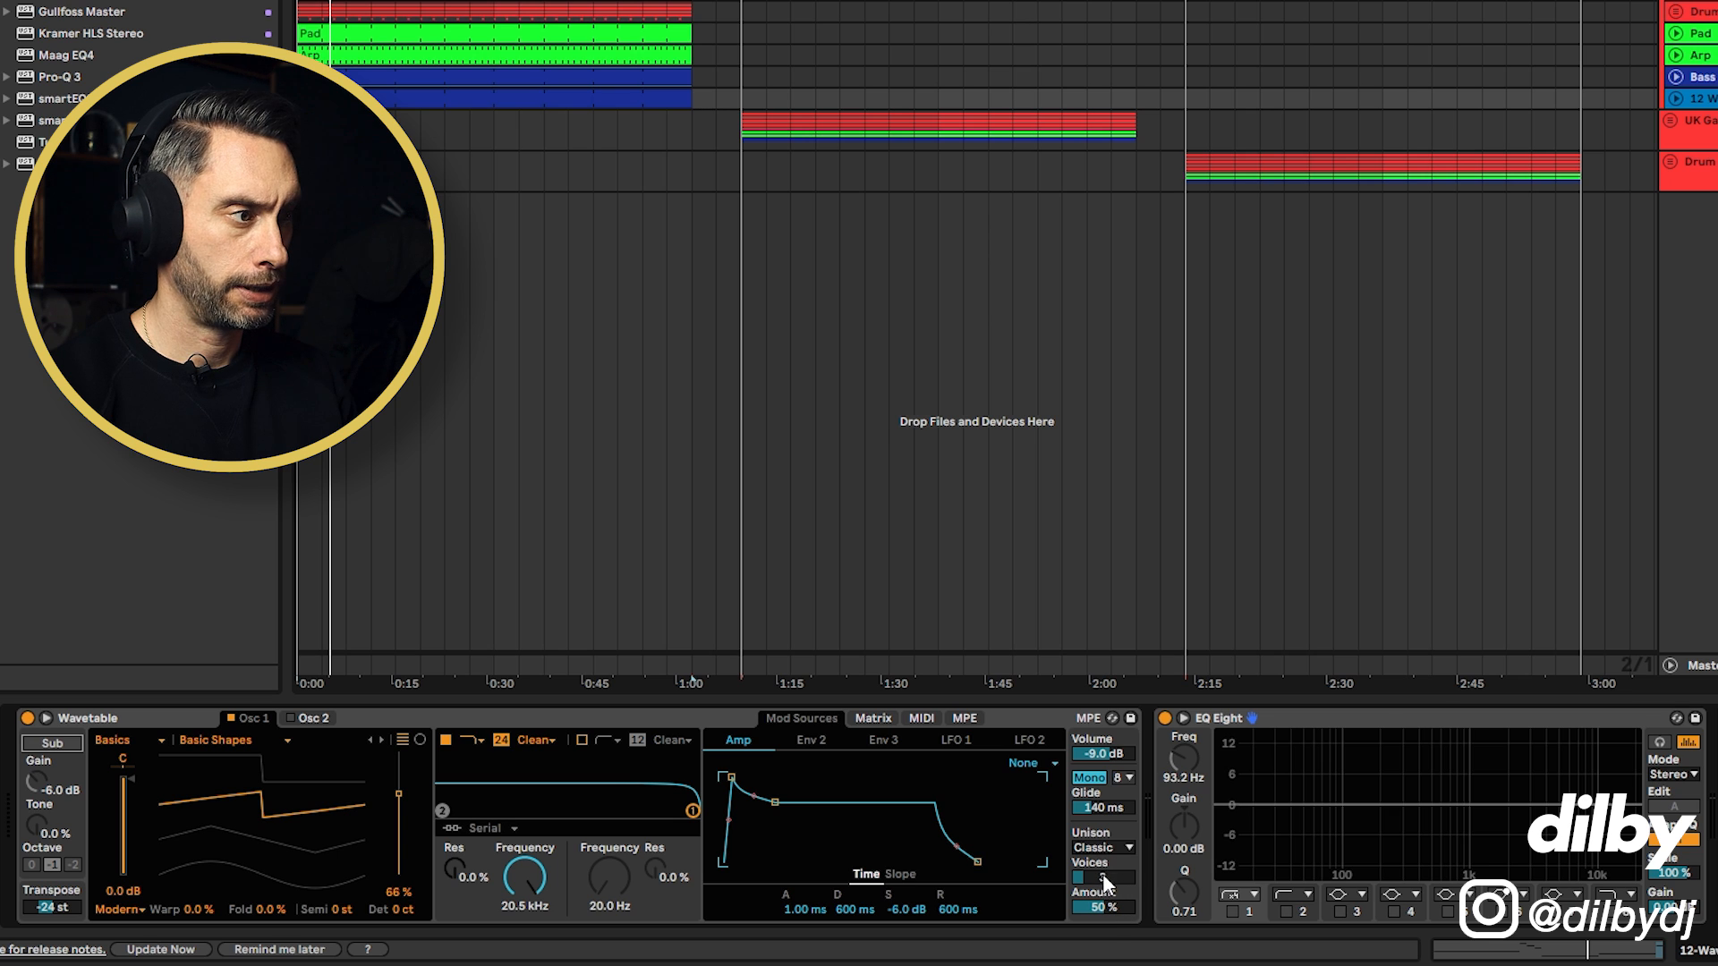
Step: Enlarge the EQ Eight spectrum display and compare the playing bass with unison set to None and to Classic
click(1103, 844)
click(1111, 738)
key(space)
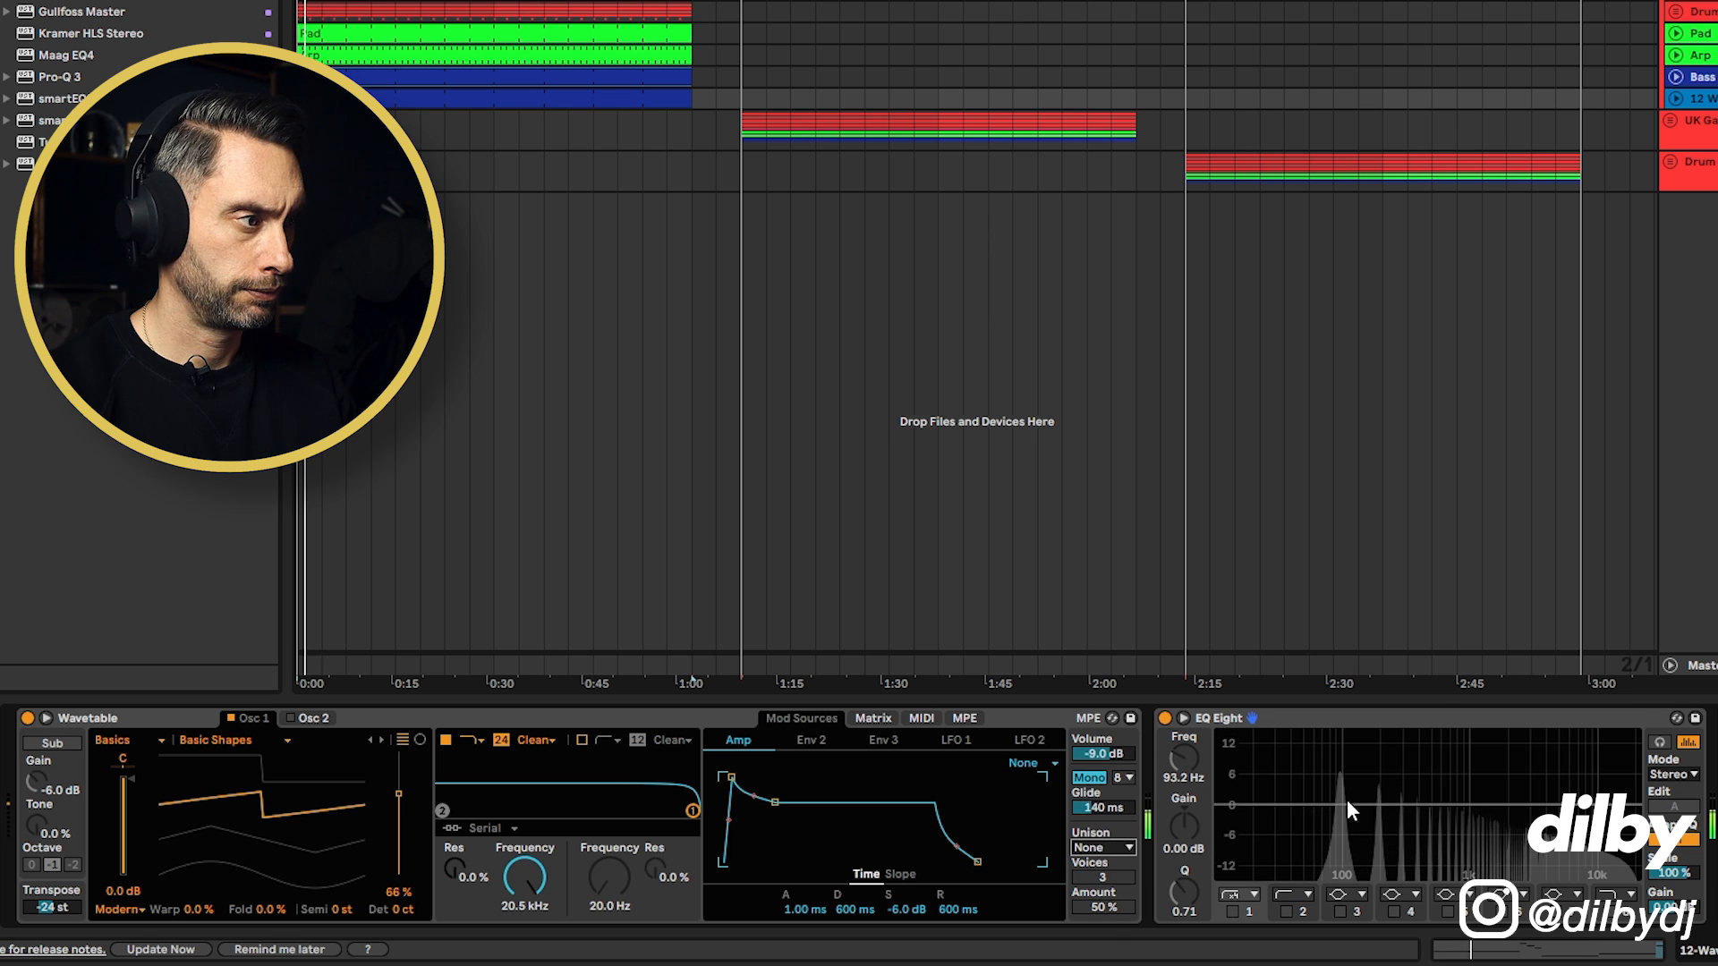
click(1184, 718)
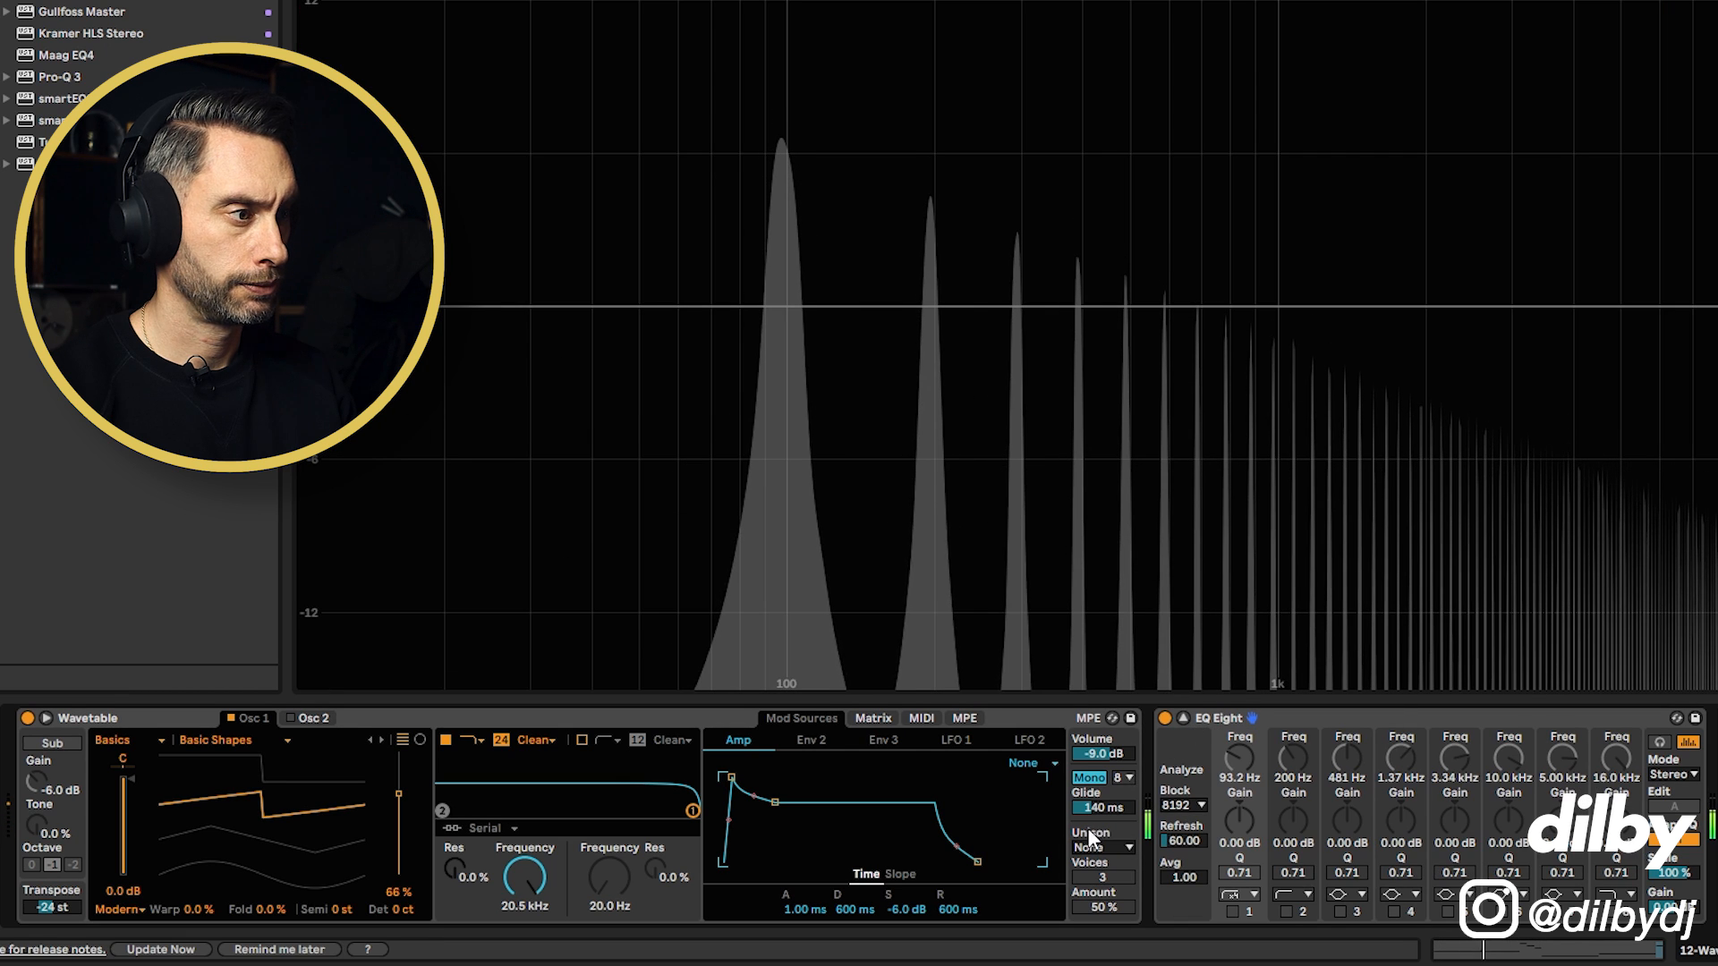
click(1100, 846)
click(1109, 742)
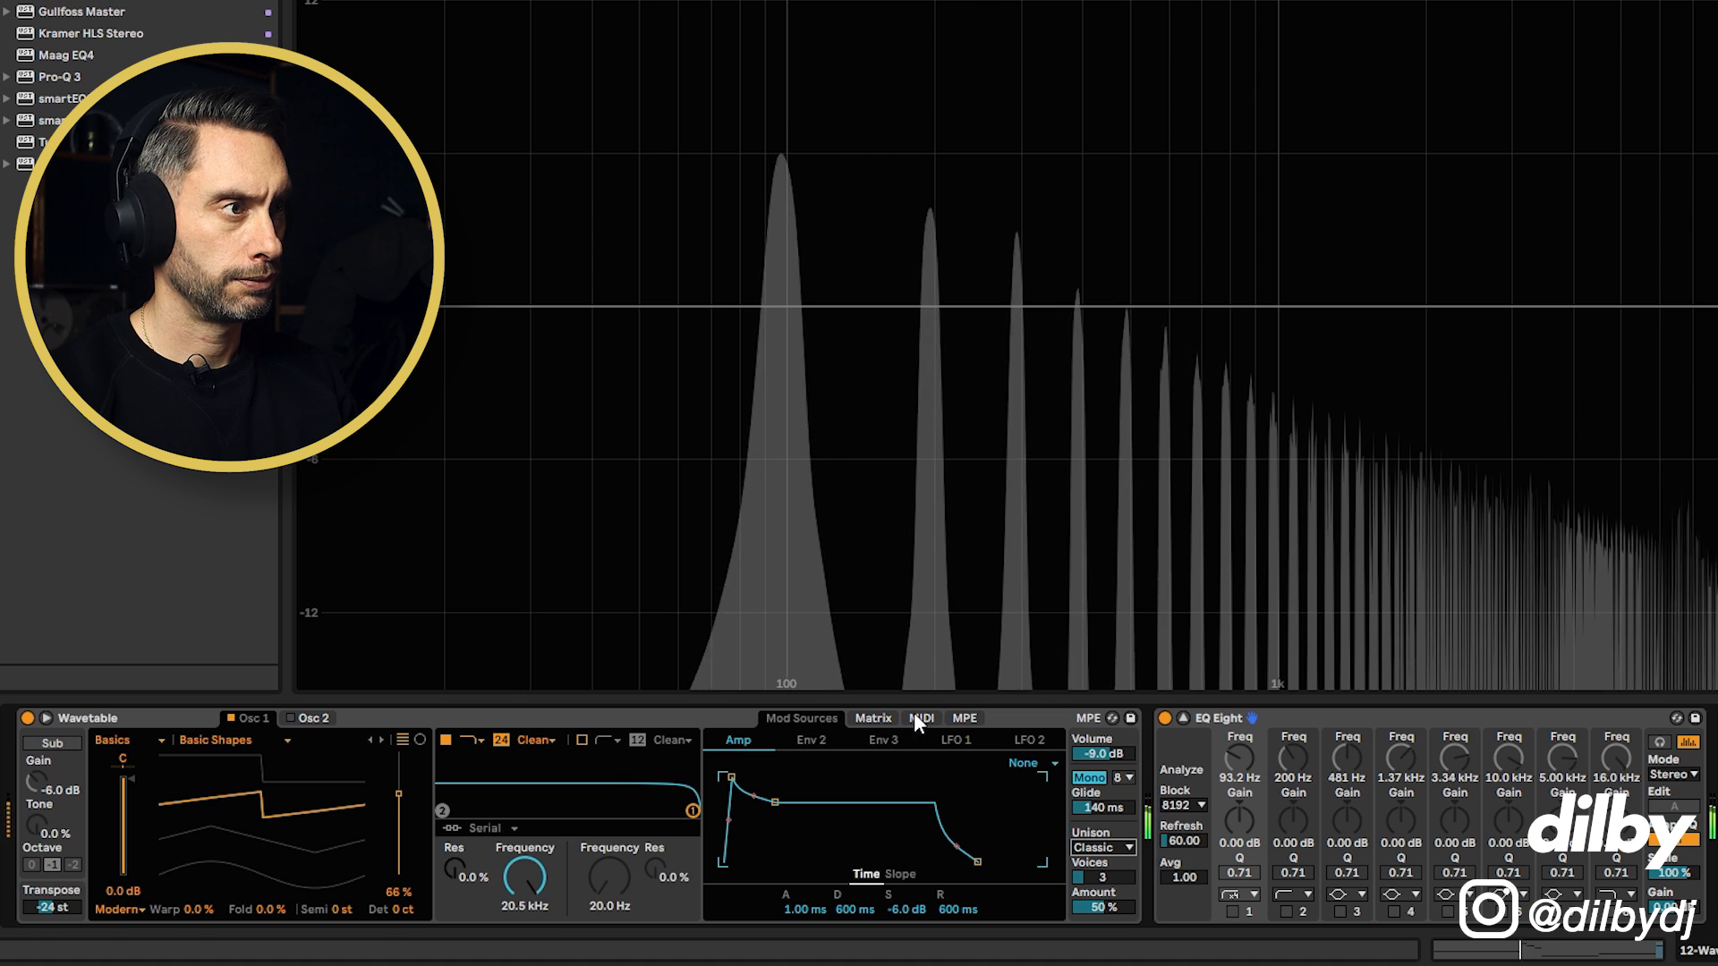
key(space)
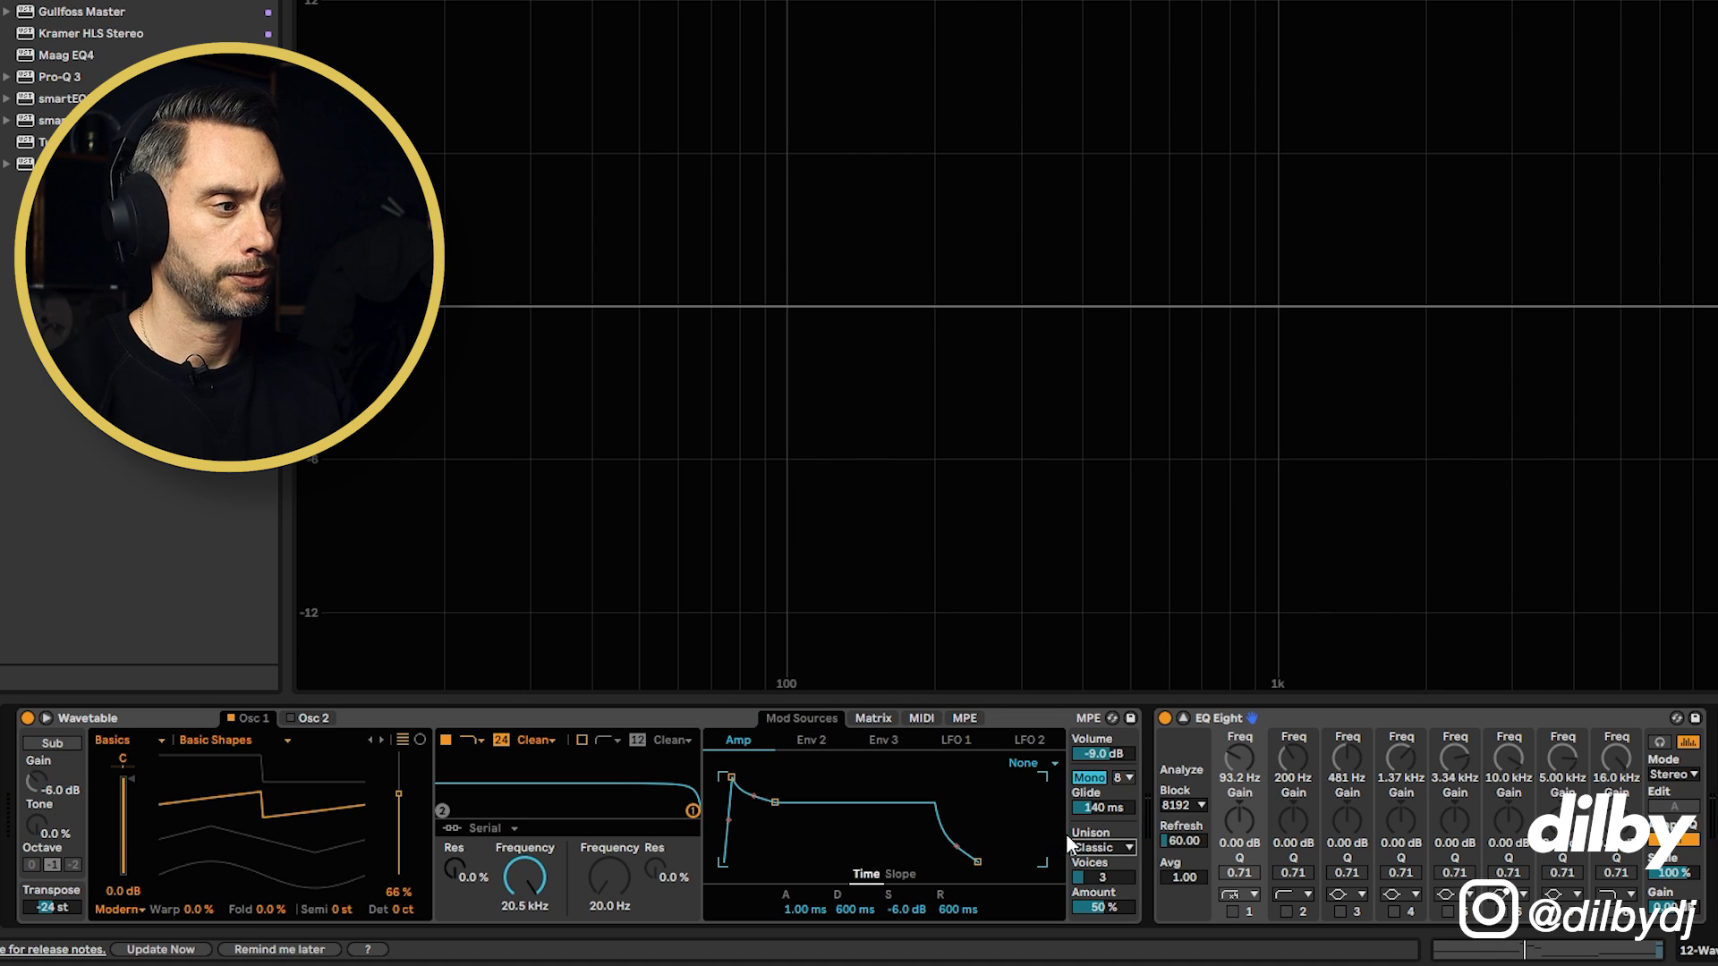
Step: Turn the sub oscillator on and set its tone to 33%, silencing oscillator 1 only while auditioning the sub
click(57, 745)
click(234, 720)
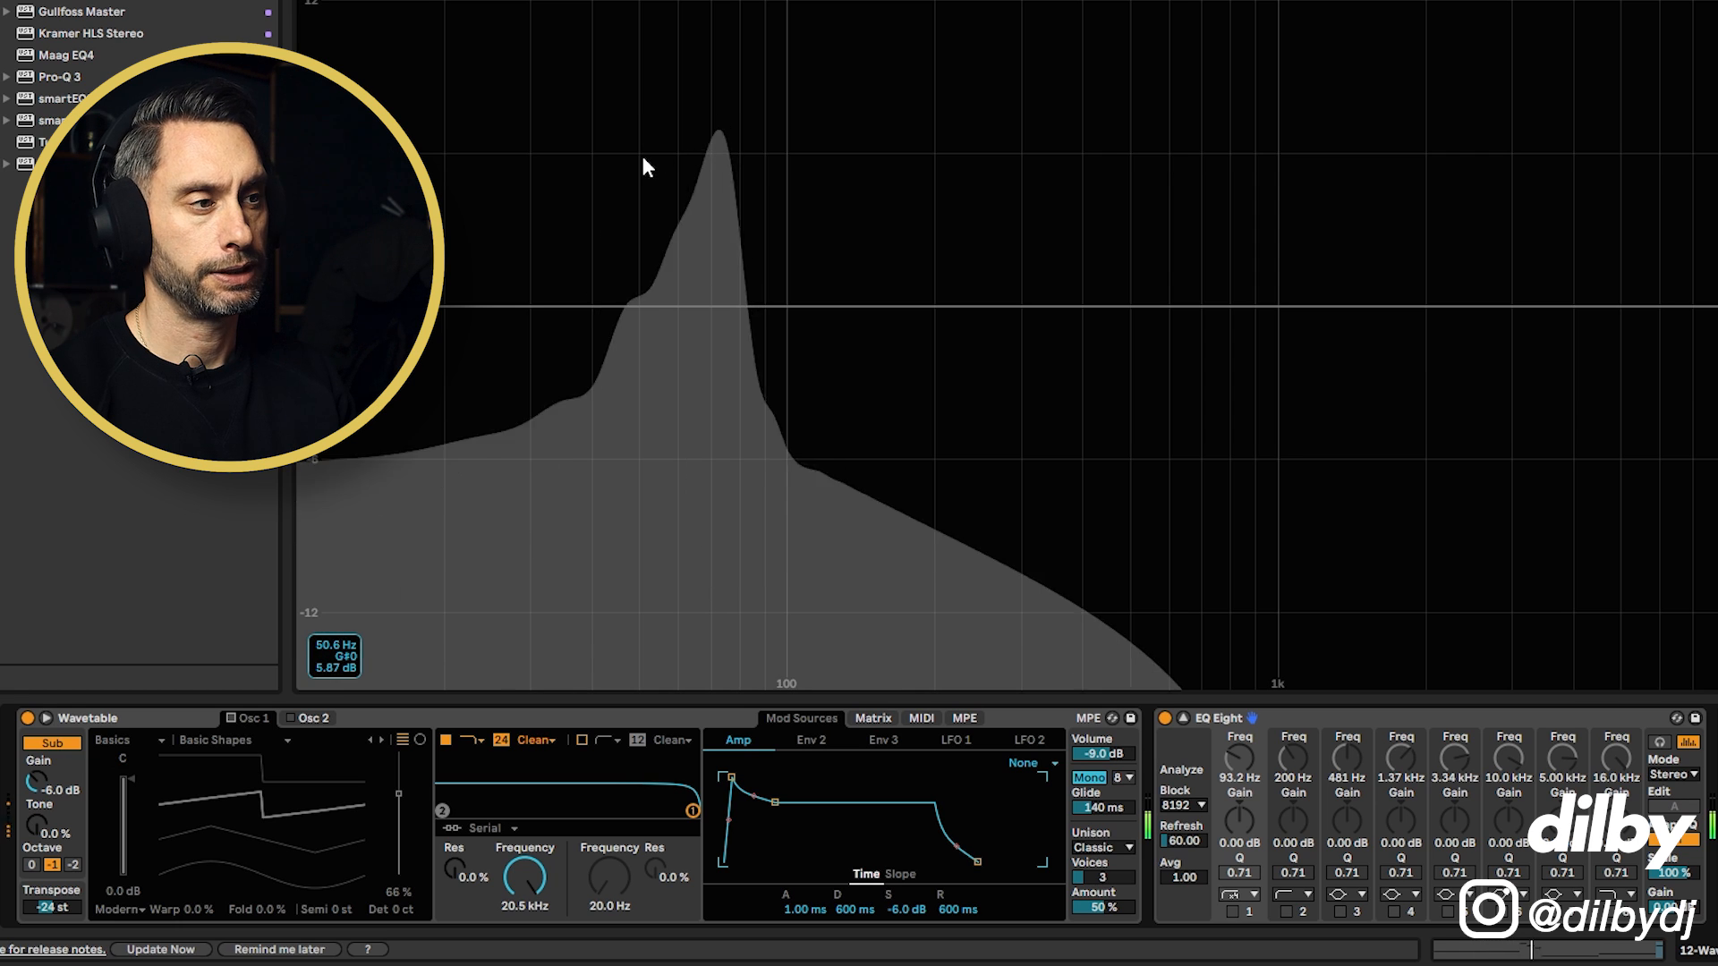
drag(36, 823, 43, 824)
key(space)
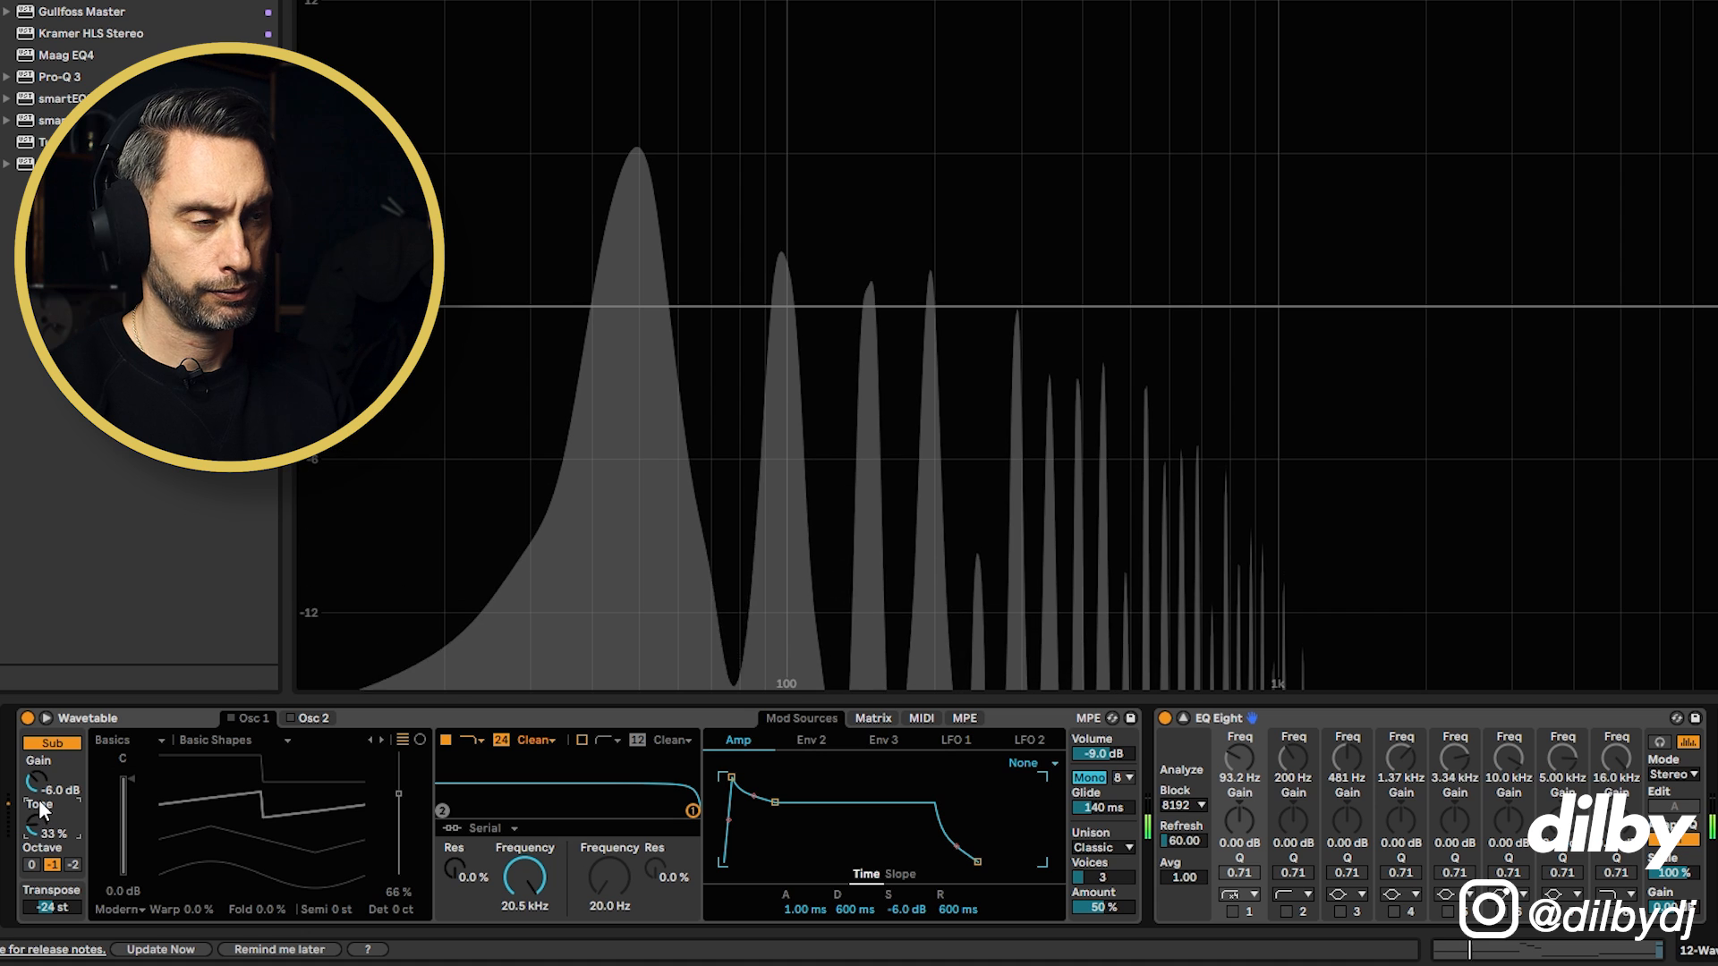
click(228, 721)
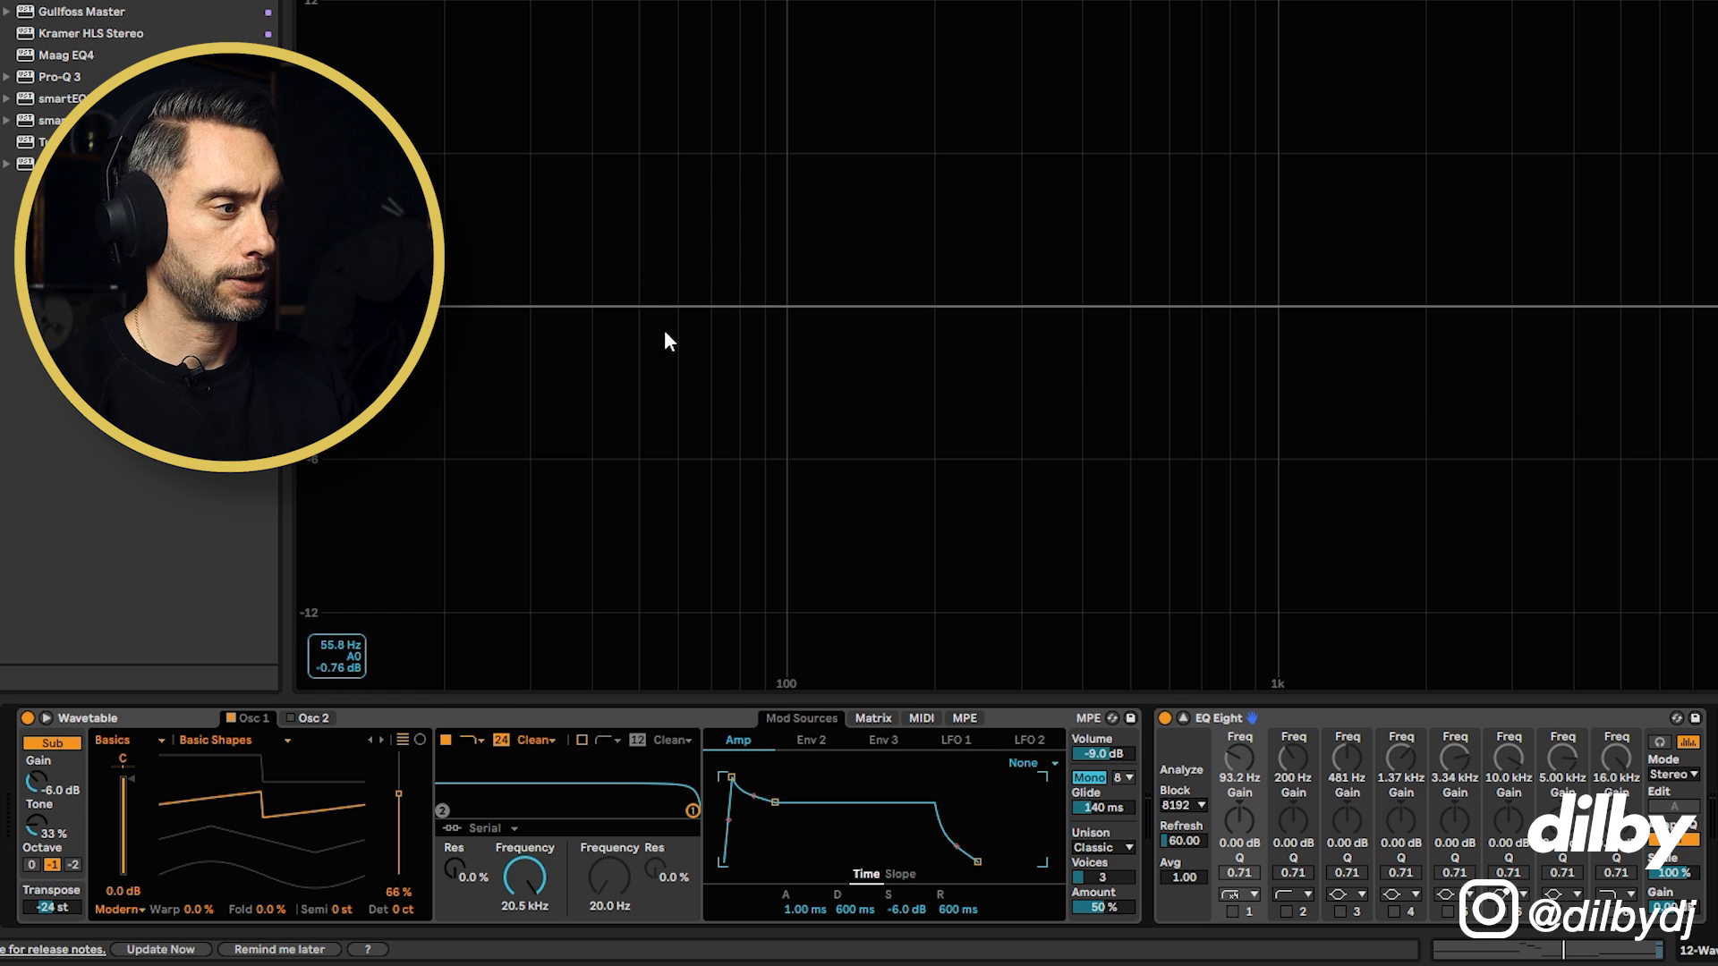
Step: Enable oscillator 2 with the Basic Shapes saw at 66%, pitch it up 7 semitones and audition the result
click(291, 717)
click(311, 717)
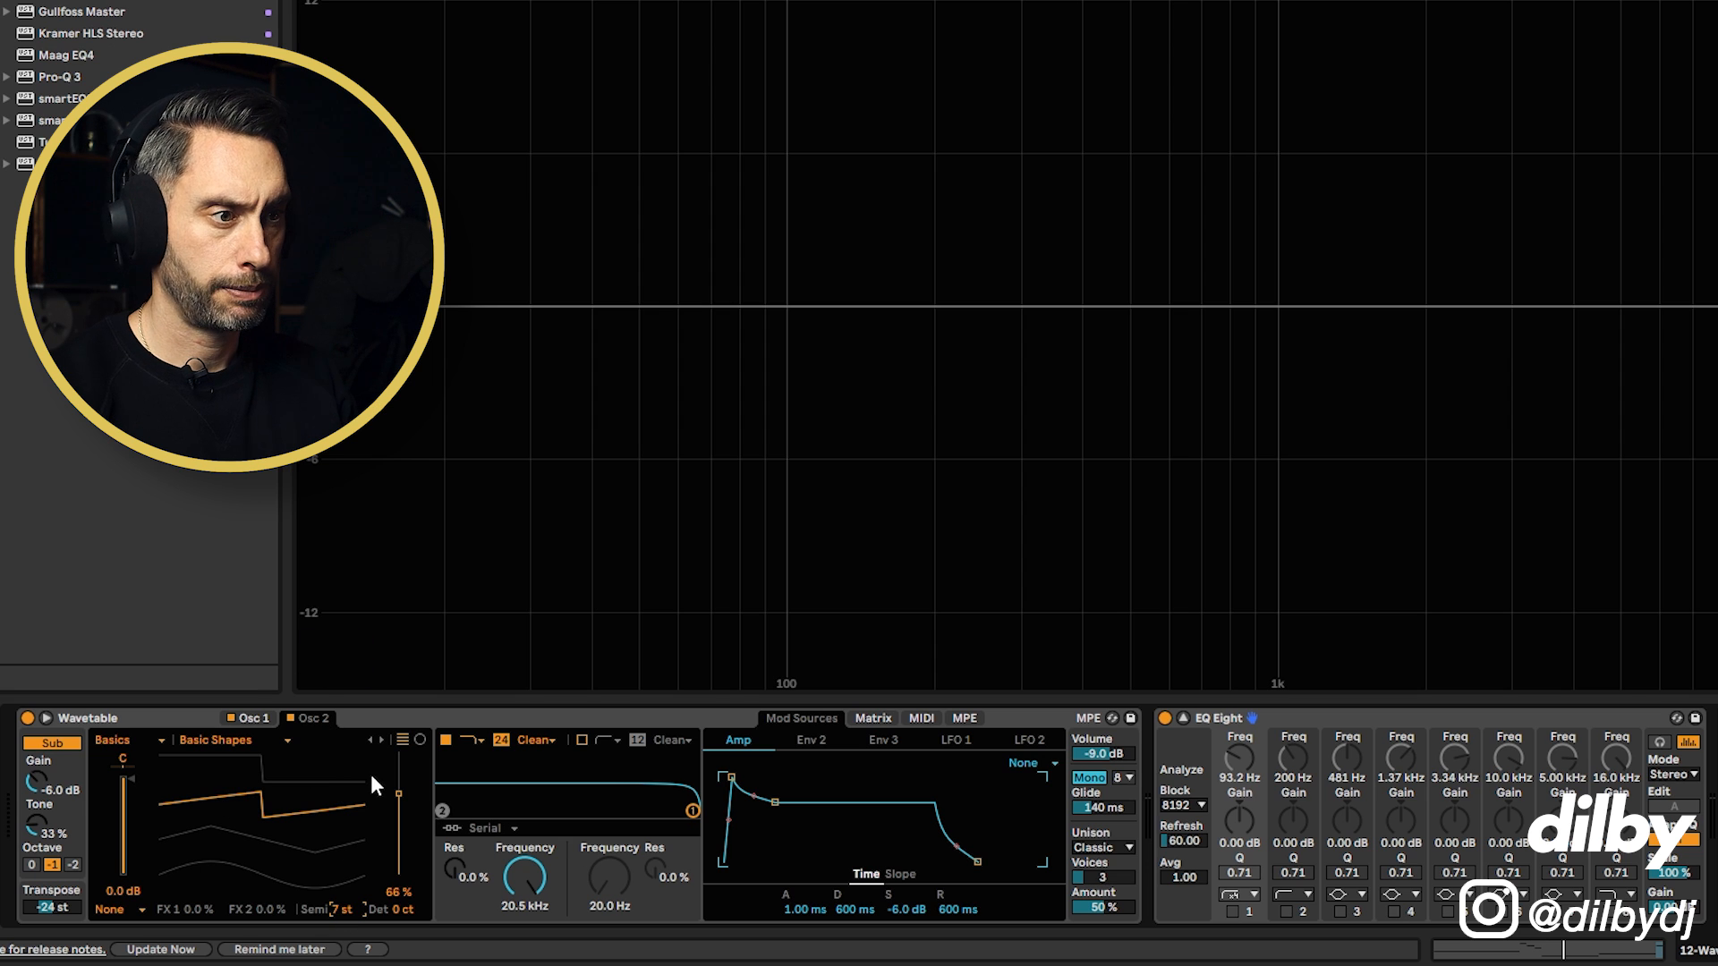
key(space)
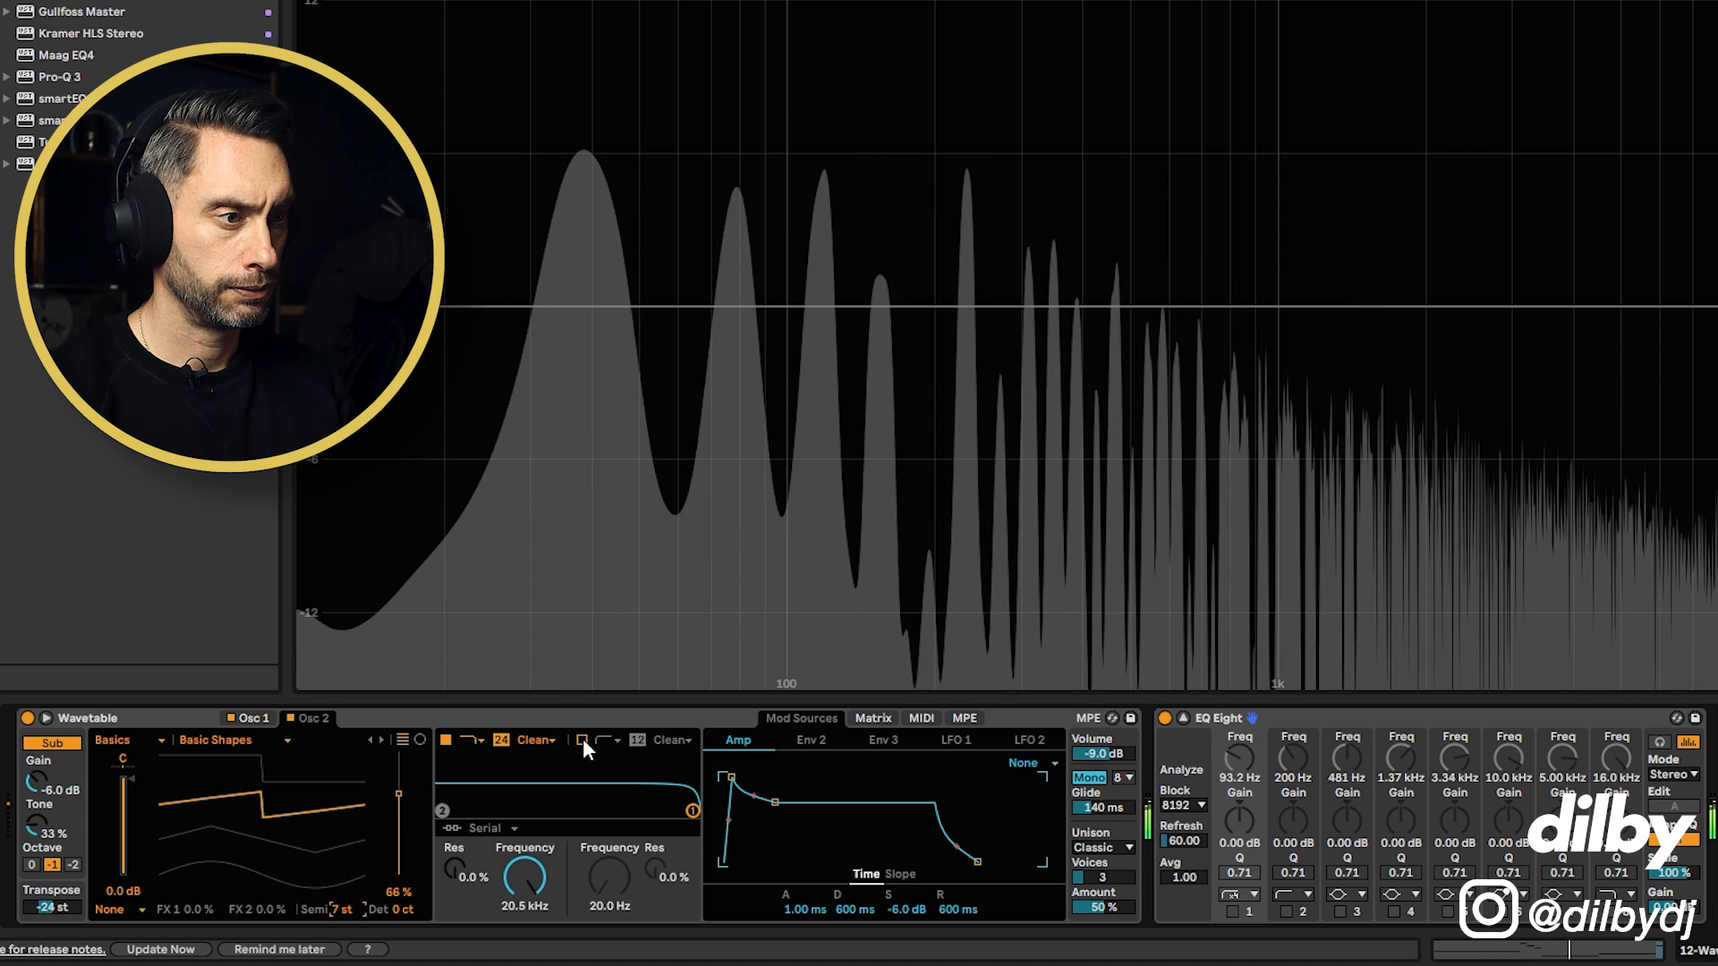
key(space)
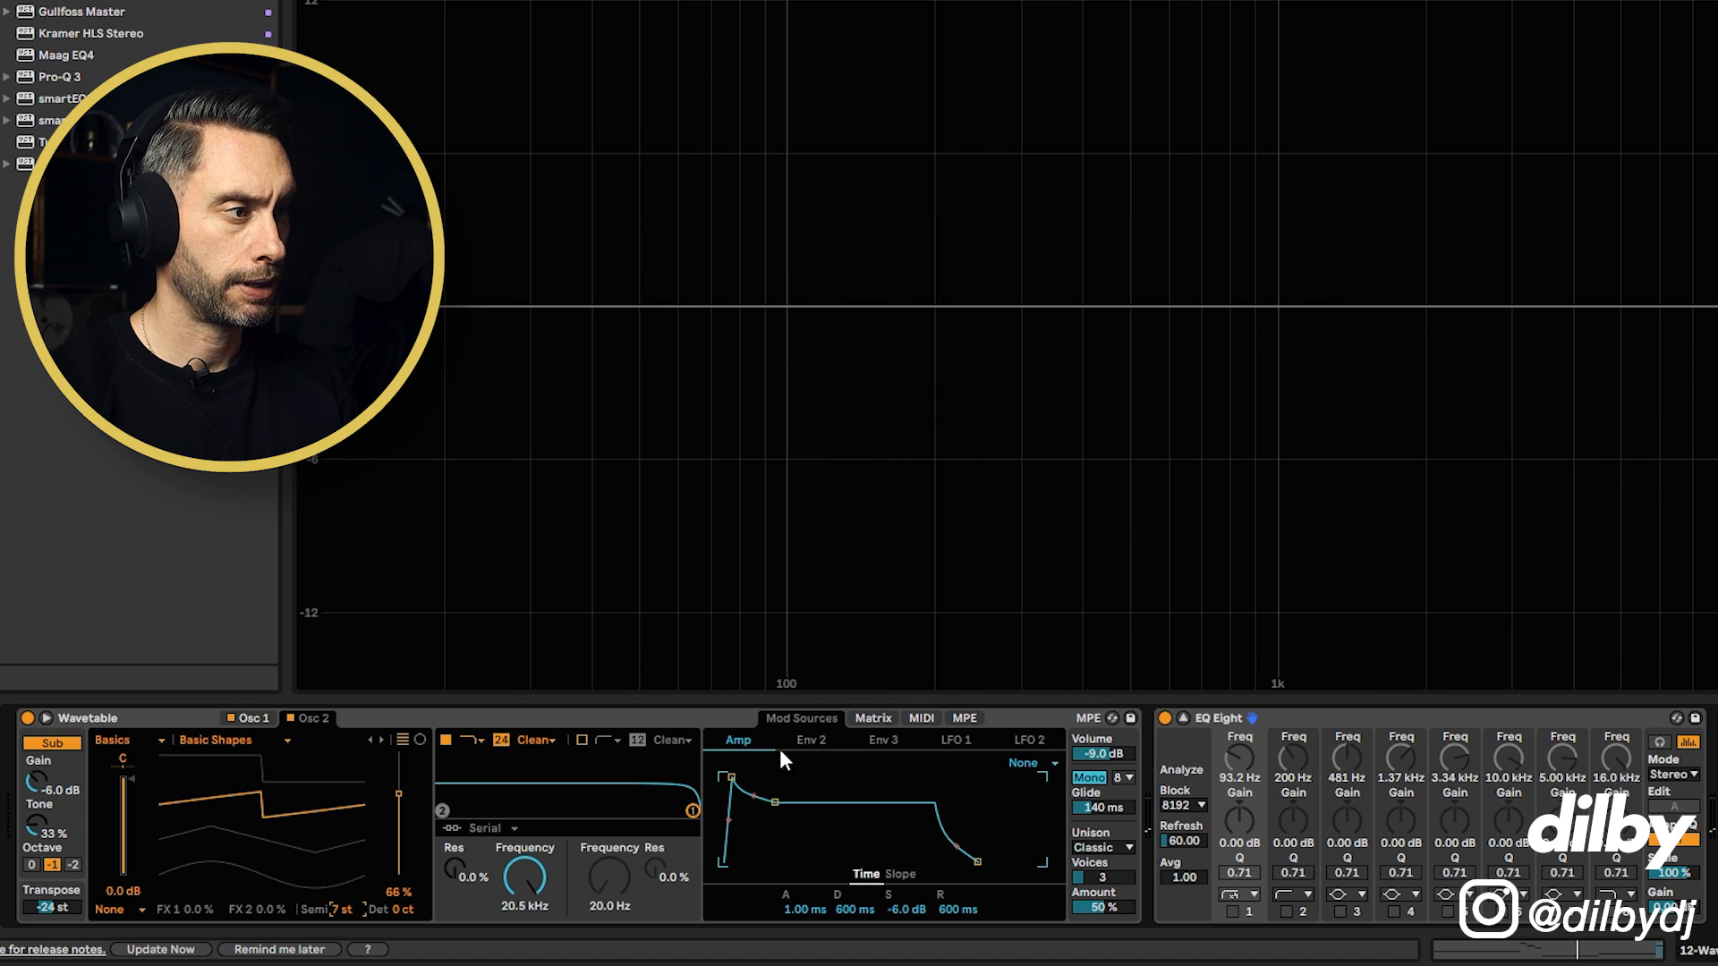
Step: Shorten the glide to 24.7 ms and raise the amp envelope's sustain to -1.0 dB during playback
key(space)
drag(1102, 809, 1102, 820)
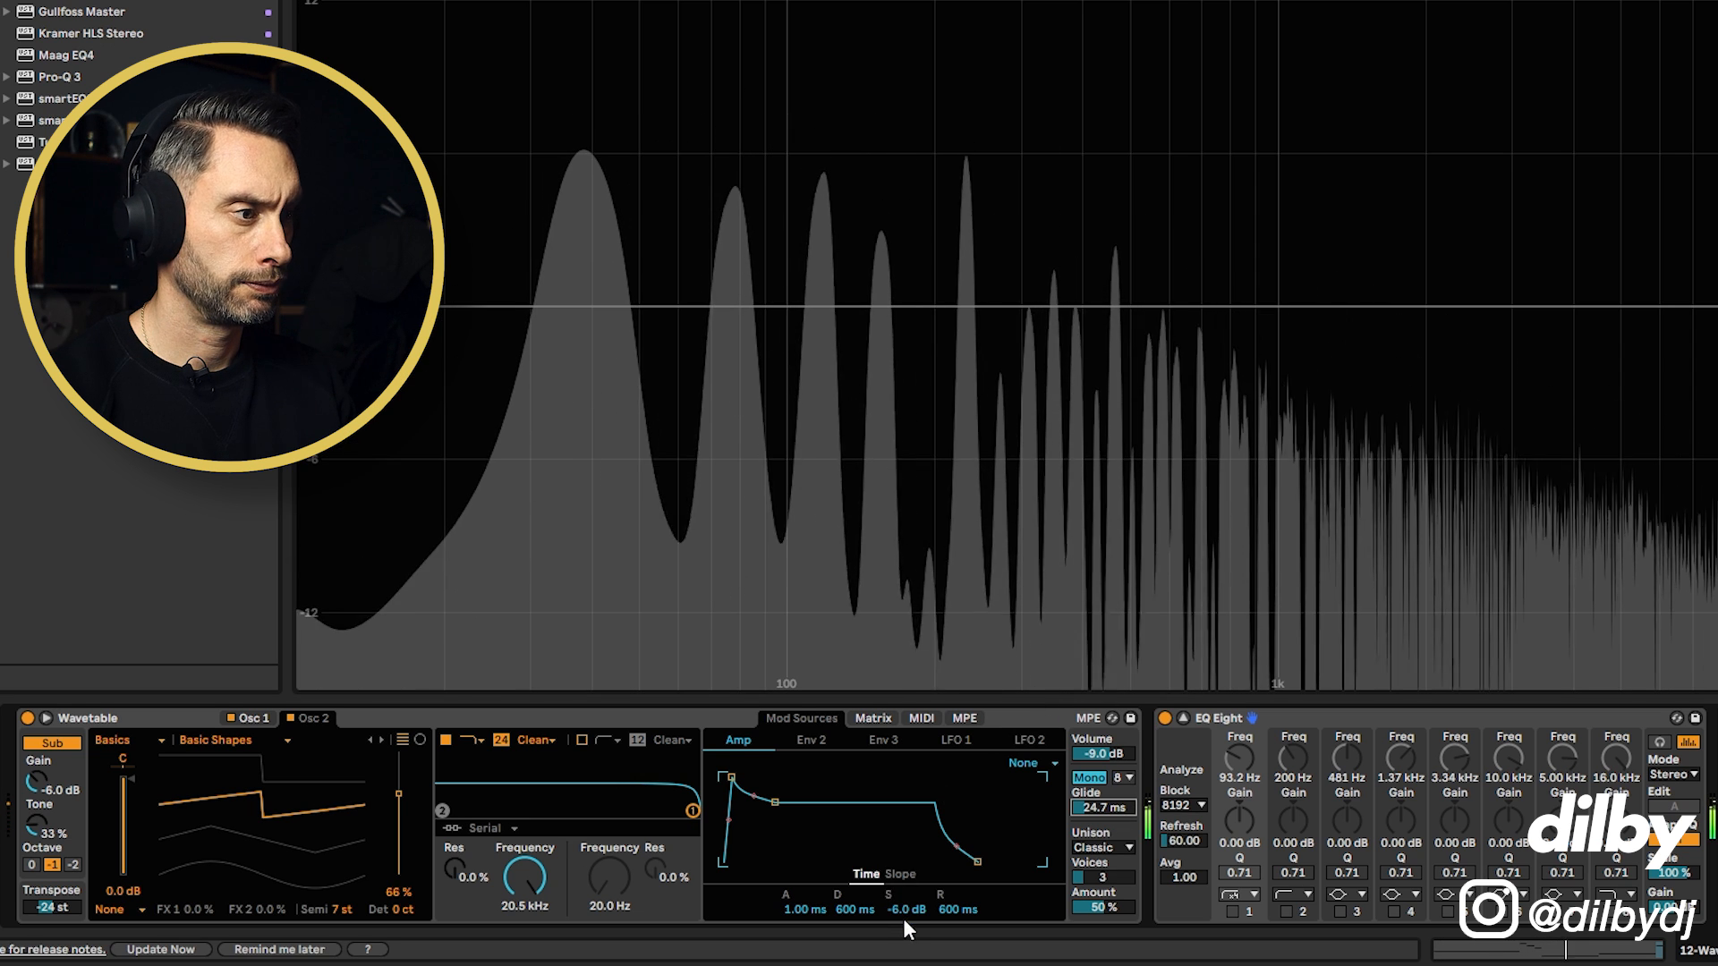
drag(905, 910, 905, 885)
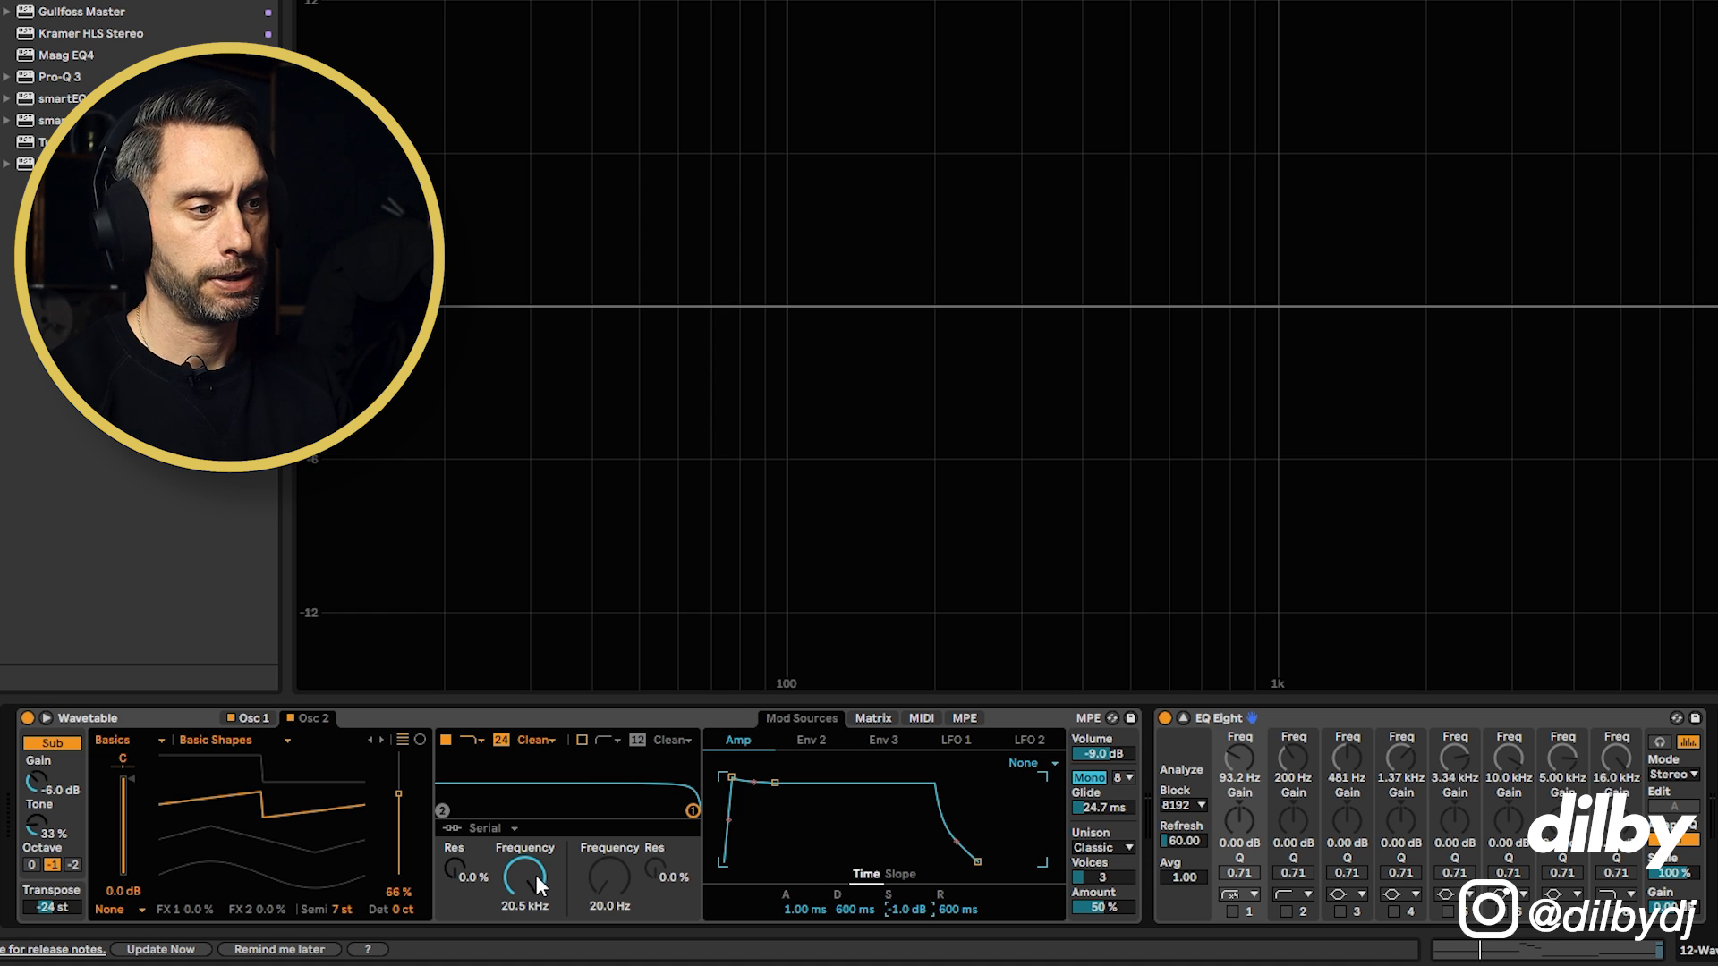
Step: Lower filter 1's cutoff to 171 Hz and modulate it by 23 with Env 2, whose sustain is set to 0.0%
drag(534, 875, 535, 952)
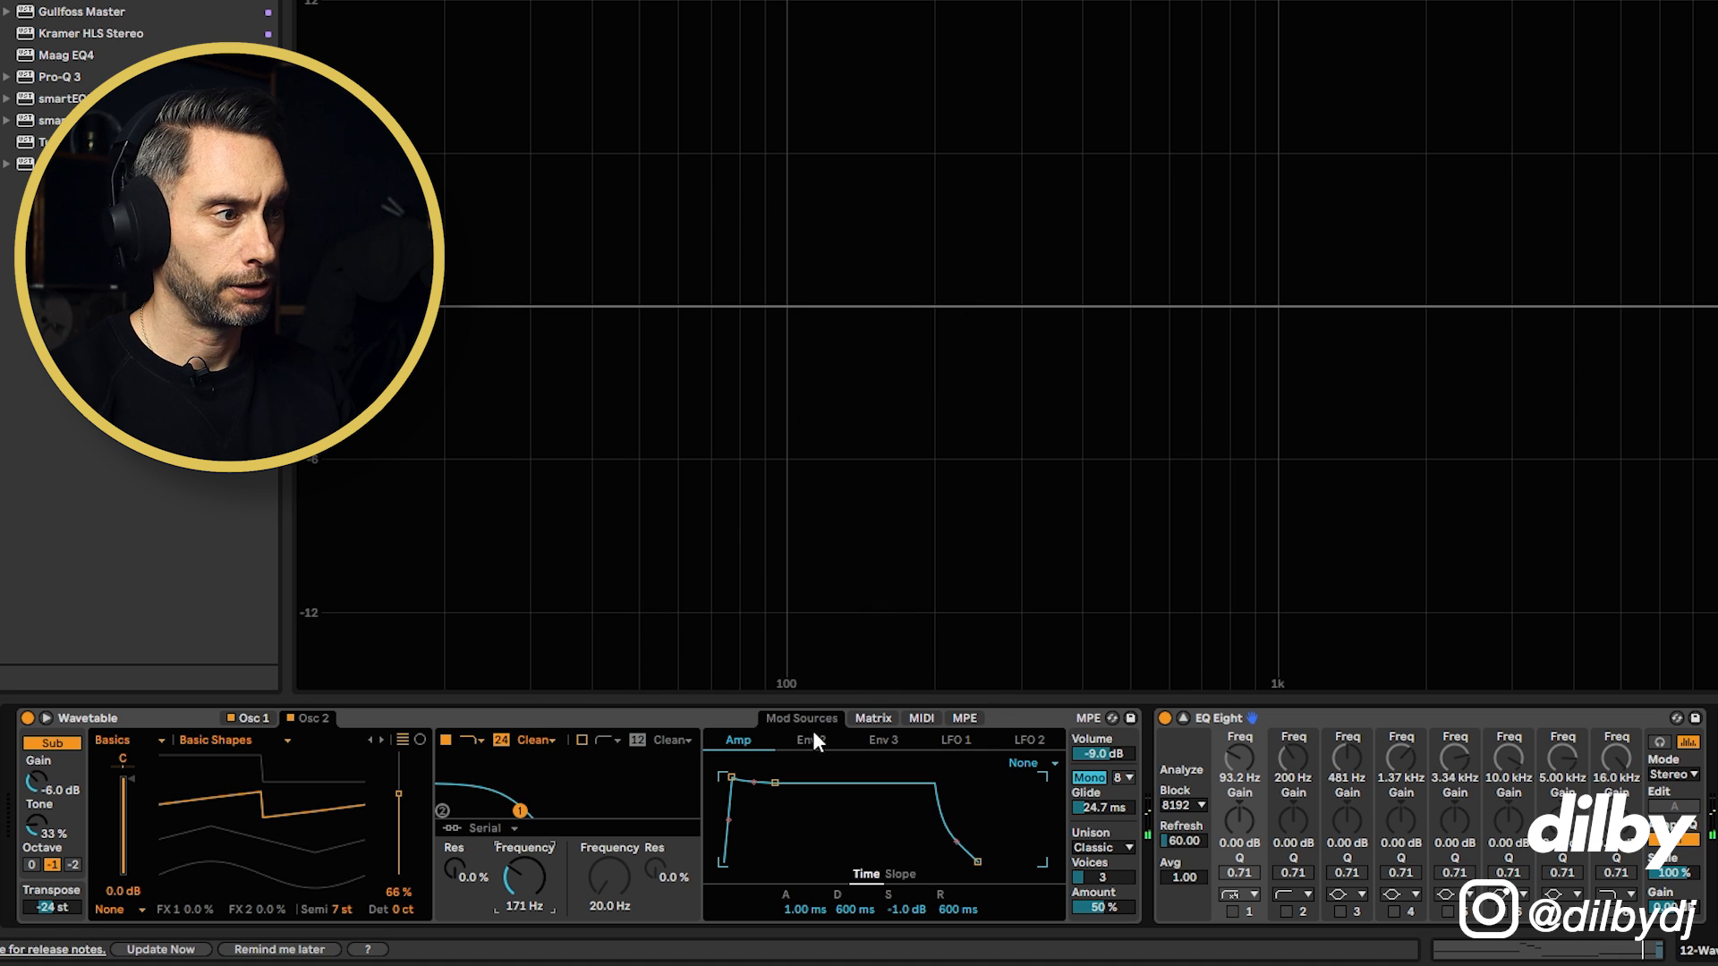
click(811, 736)
drag(895, 905, 895, 935)
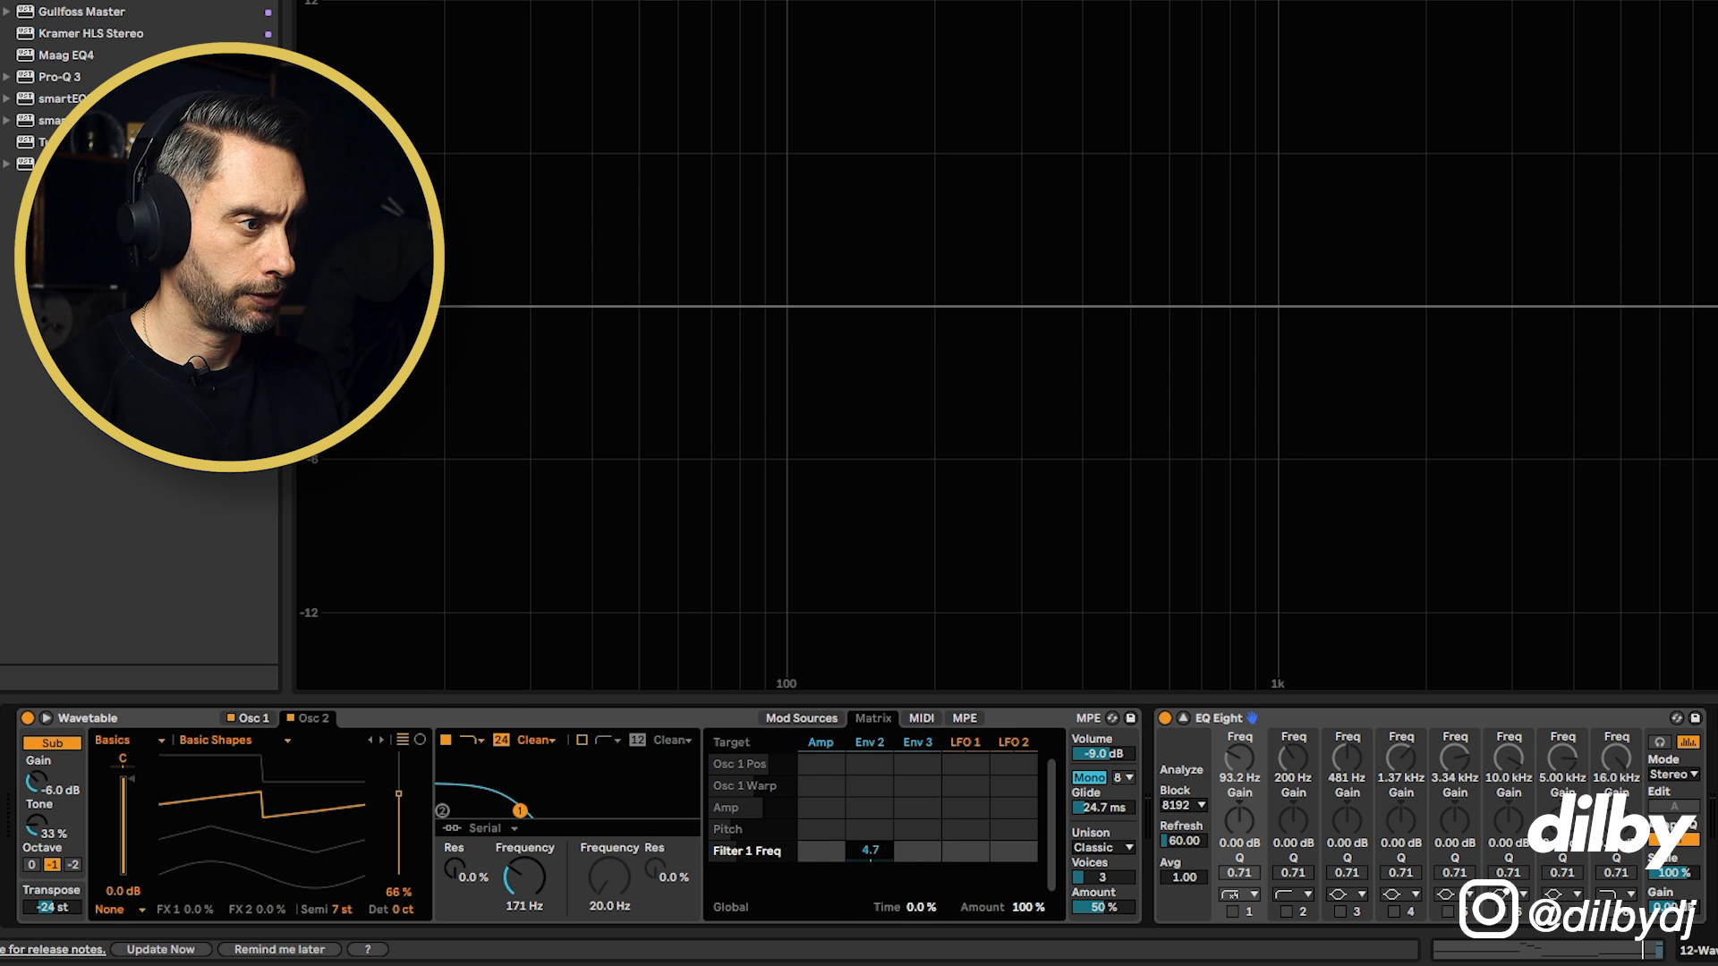
drag(870, 851, 870, 840)
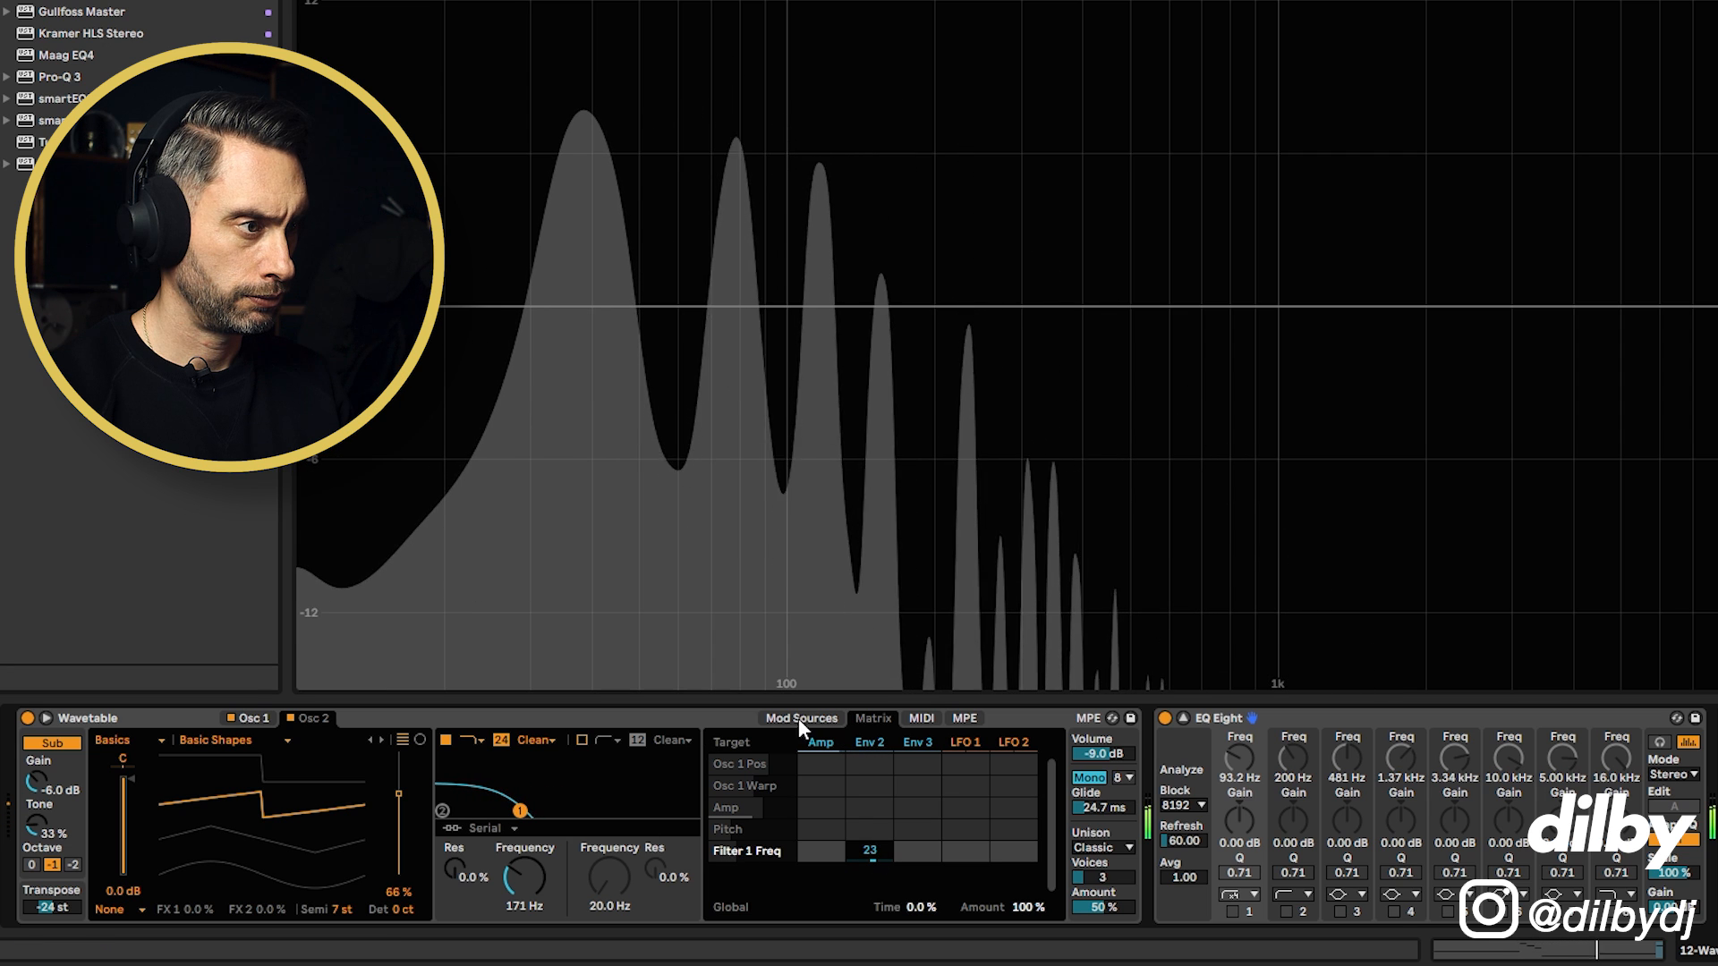
Step: Set Env 2's attack to 2.86 ms and decay to 1.89 s, and filter 1 to 123 Hz with 36% resonance
click(864, 739)
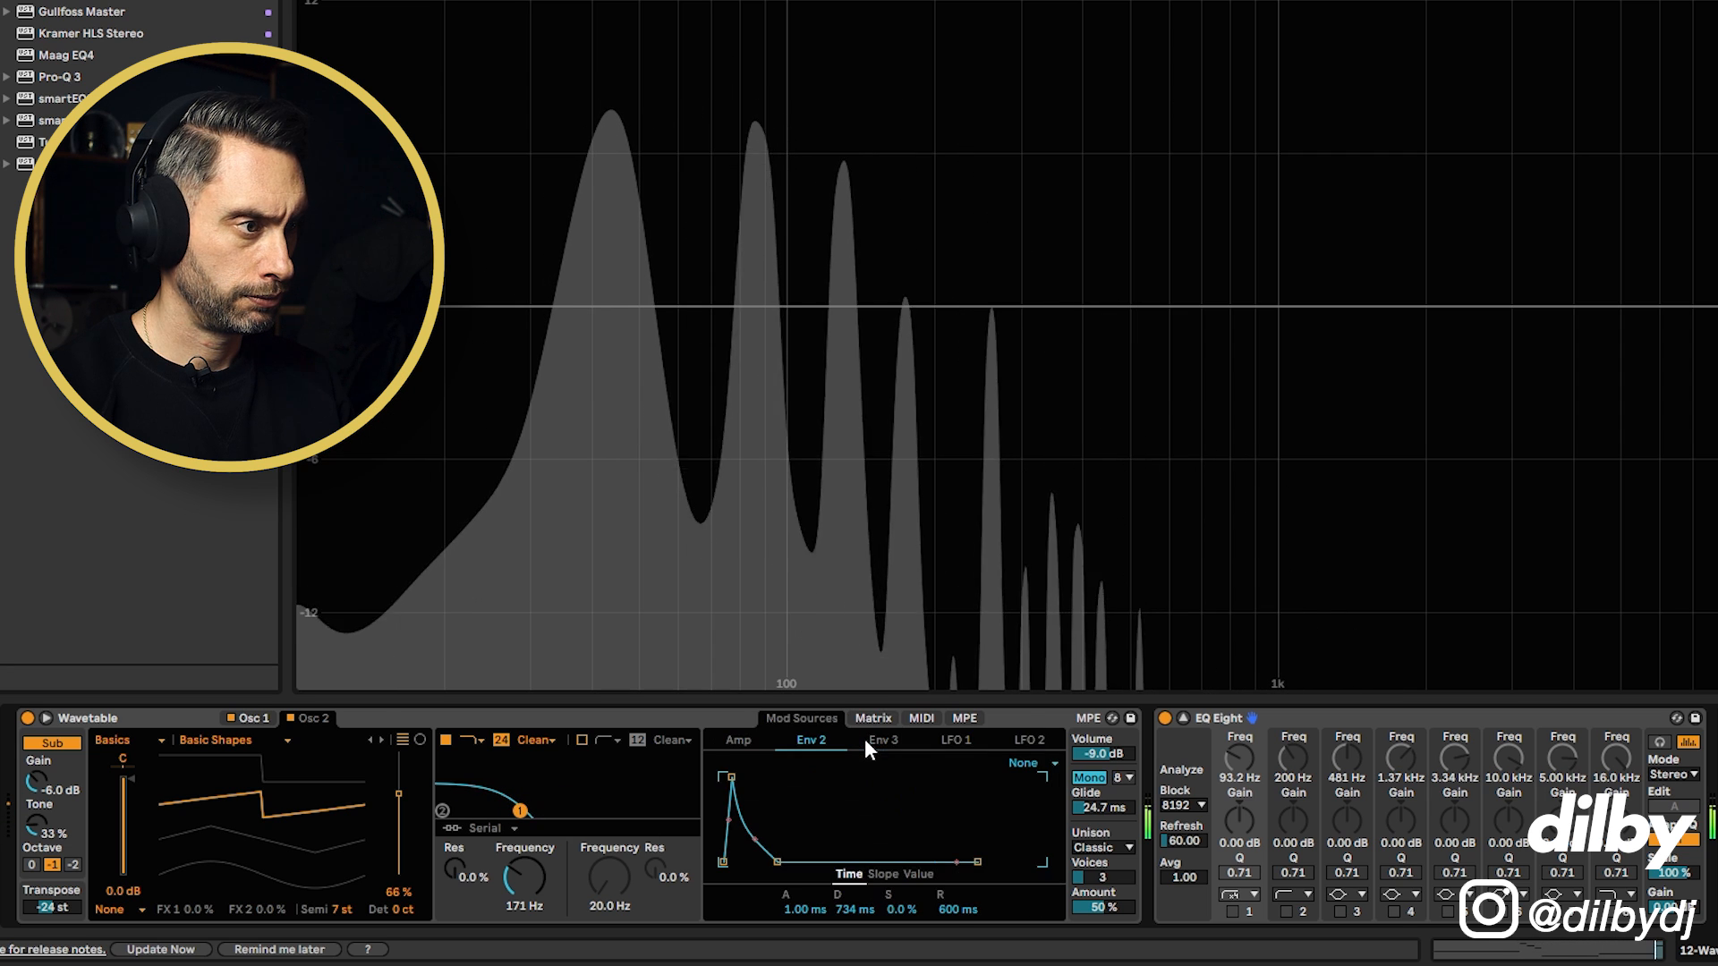
mouse_move(851, 906)
mouse_down()
mouse_move(852, 874)
mouse_move(814, 900)
mouse_move(851, 898)
mouse_up()
mouse_move(531, 878)
mouse_down()
mouse_move(454, 848)
mouse_move(454, 820)
mouse_move(452, 866)
mouse_move(533, 873)
mouse_up()
key(space)
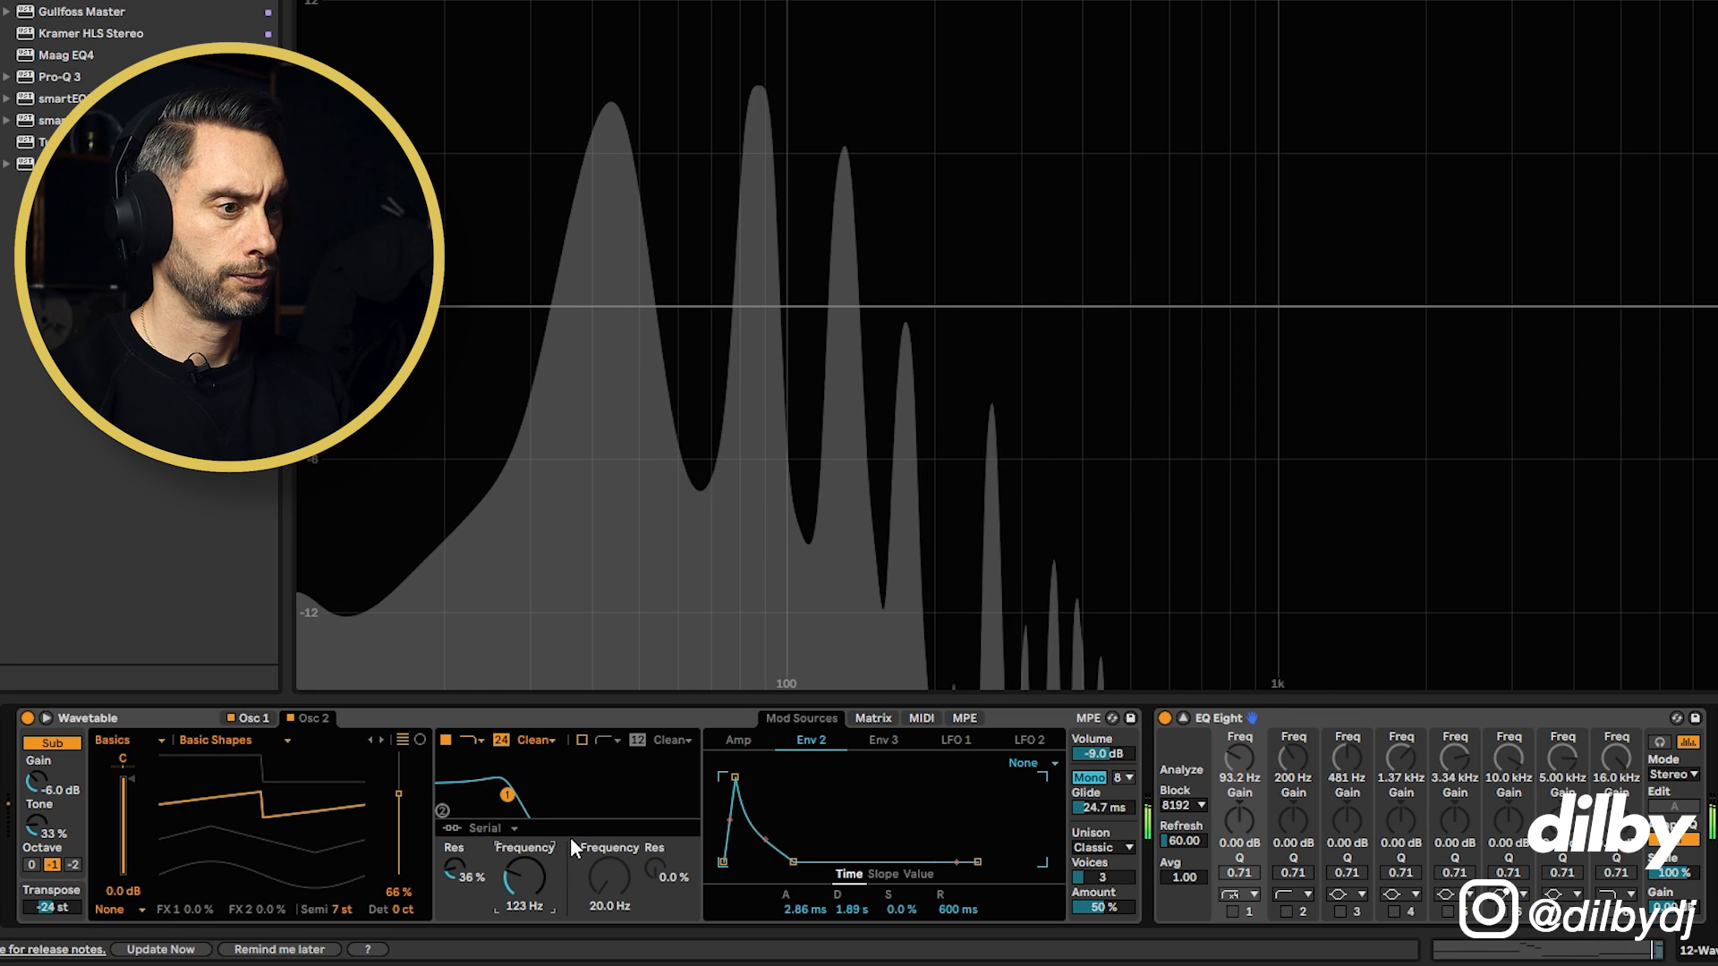
Step: Switch filter 1 to the MS2 circuit with 3.94 dB drive, 28% resonance and a 104 Hz cutoff during playback
click(250, 717)
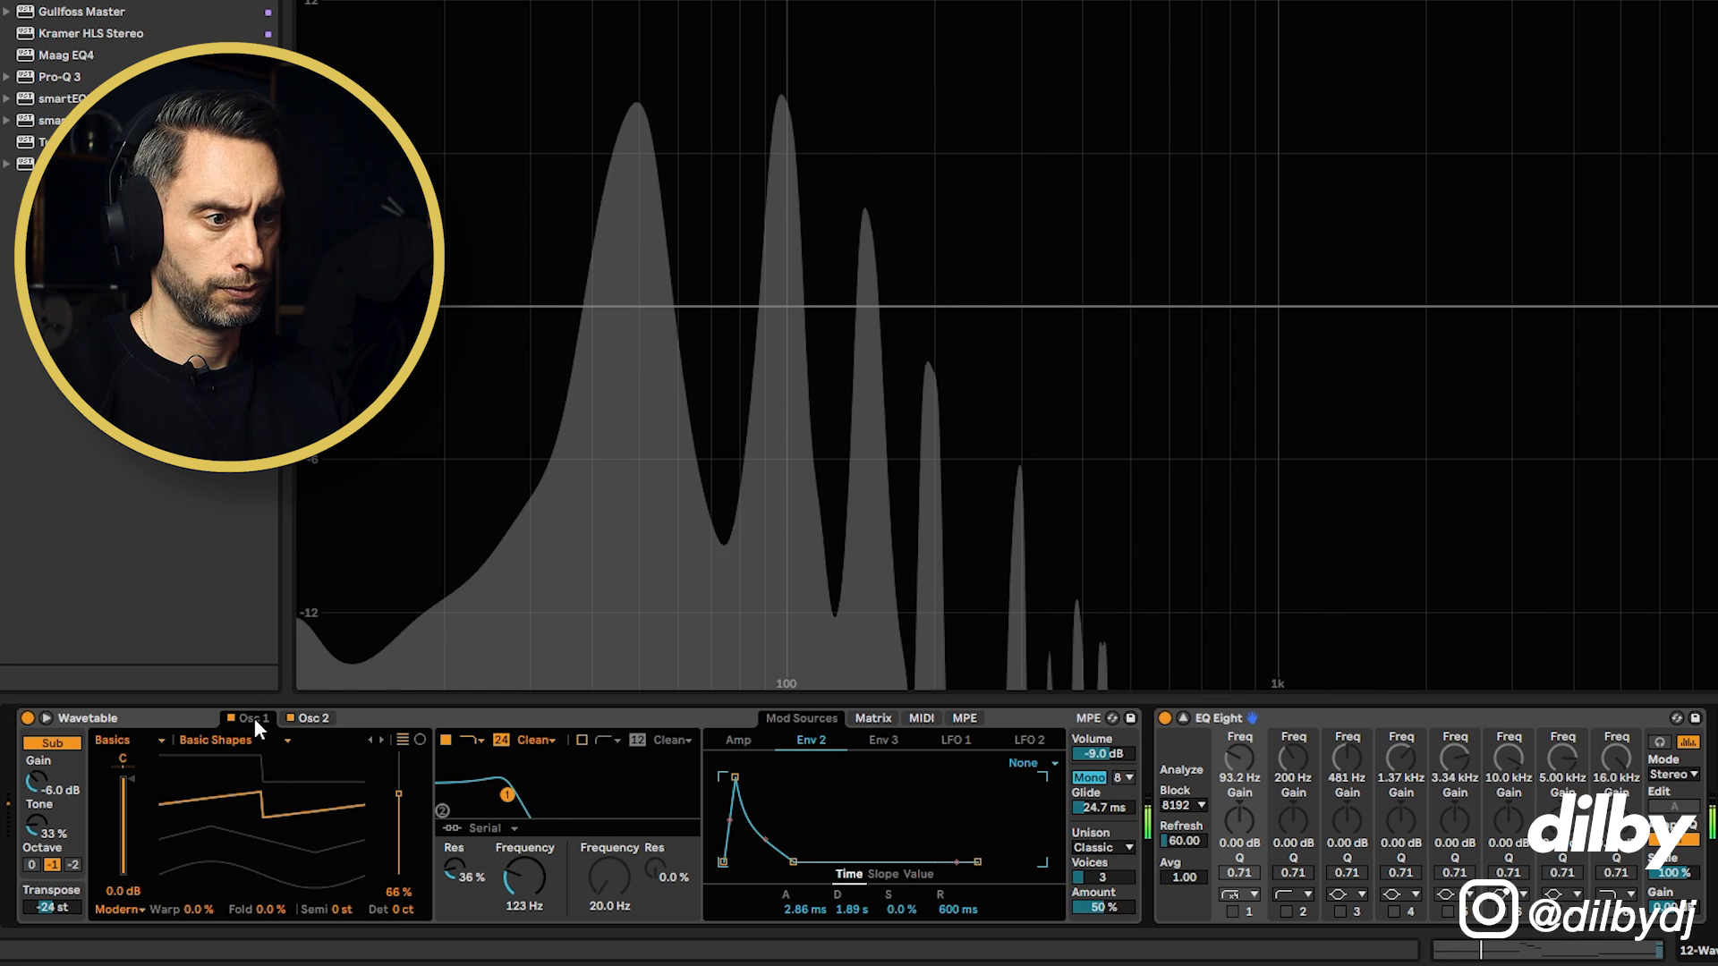
click(535, 740)
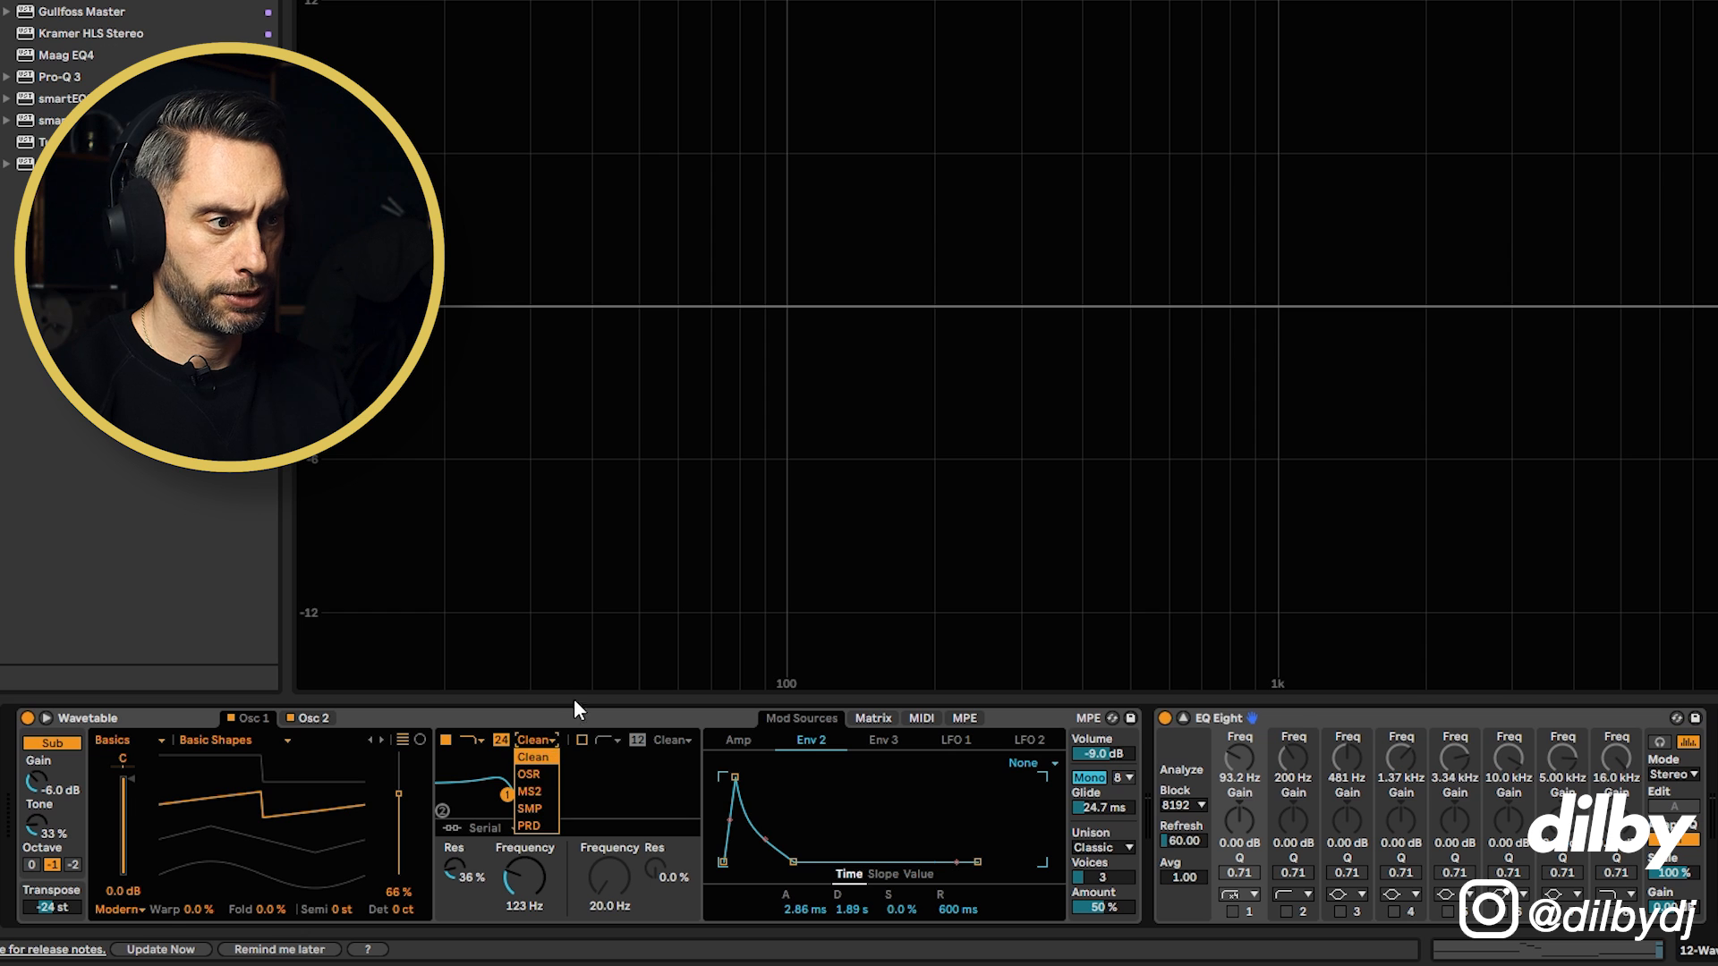
key(space)
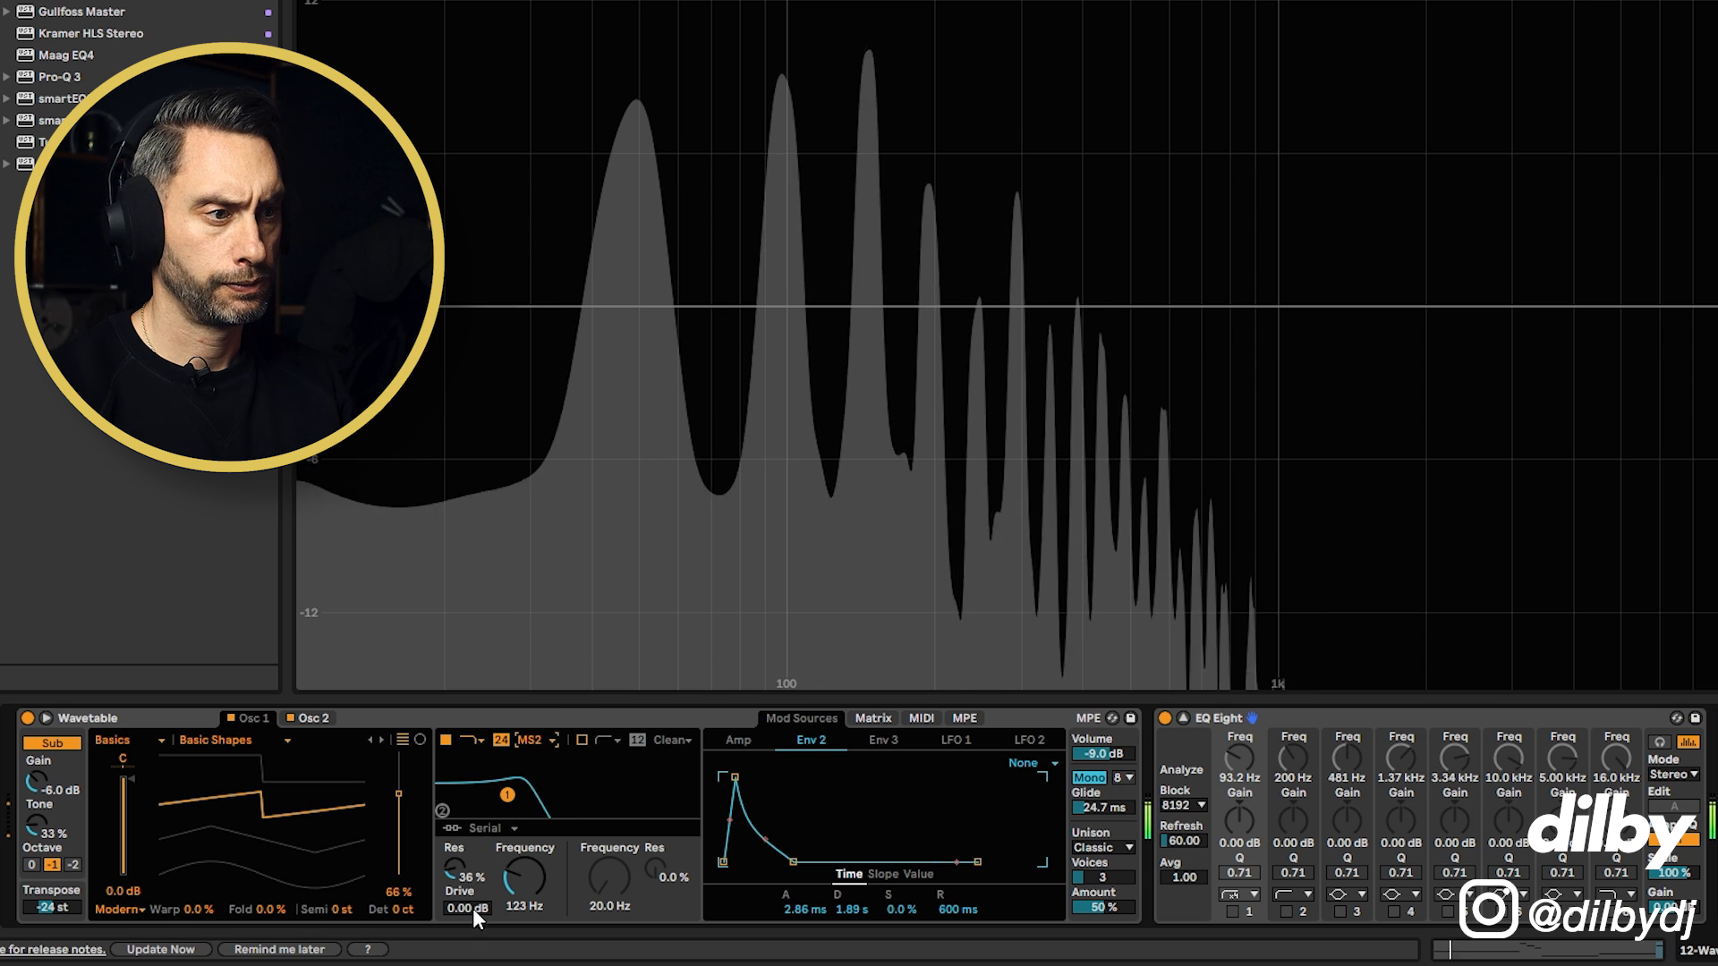
drag(462, 872, 524, 884)
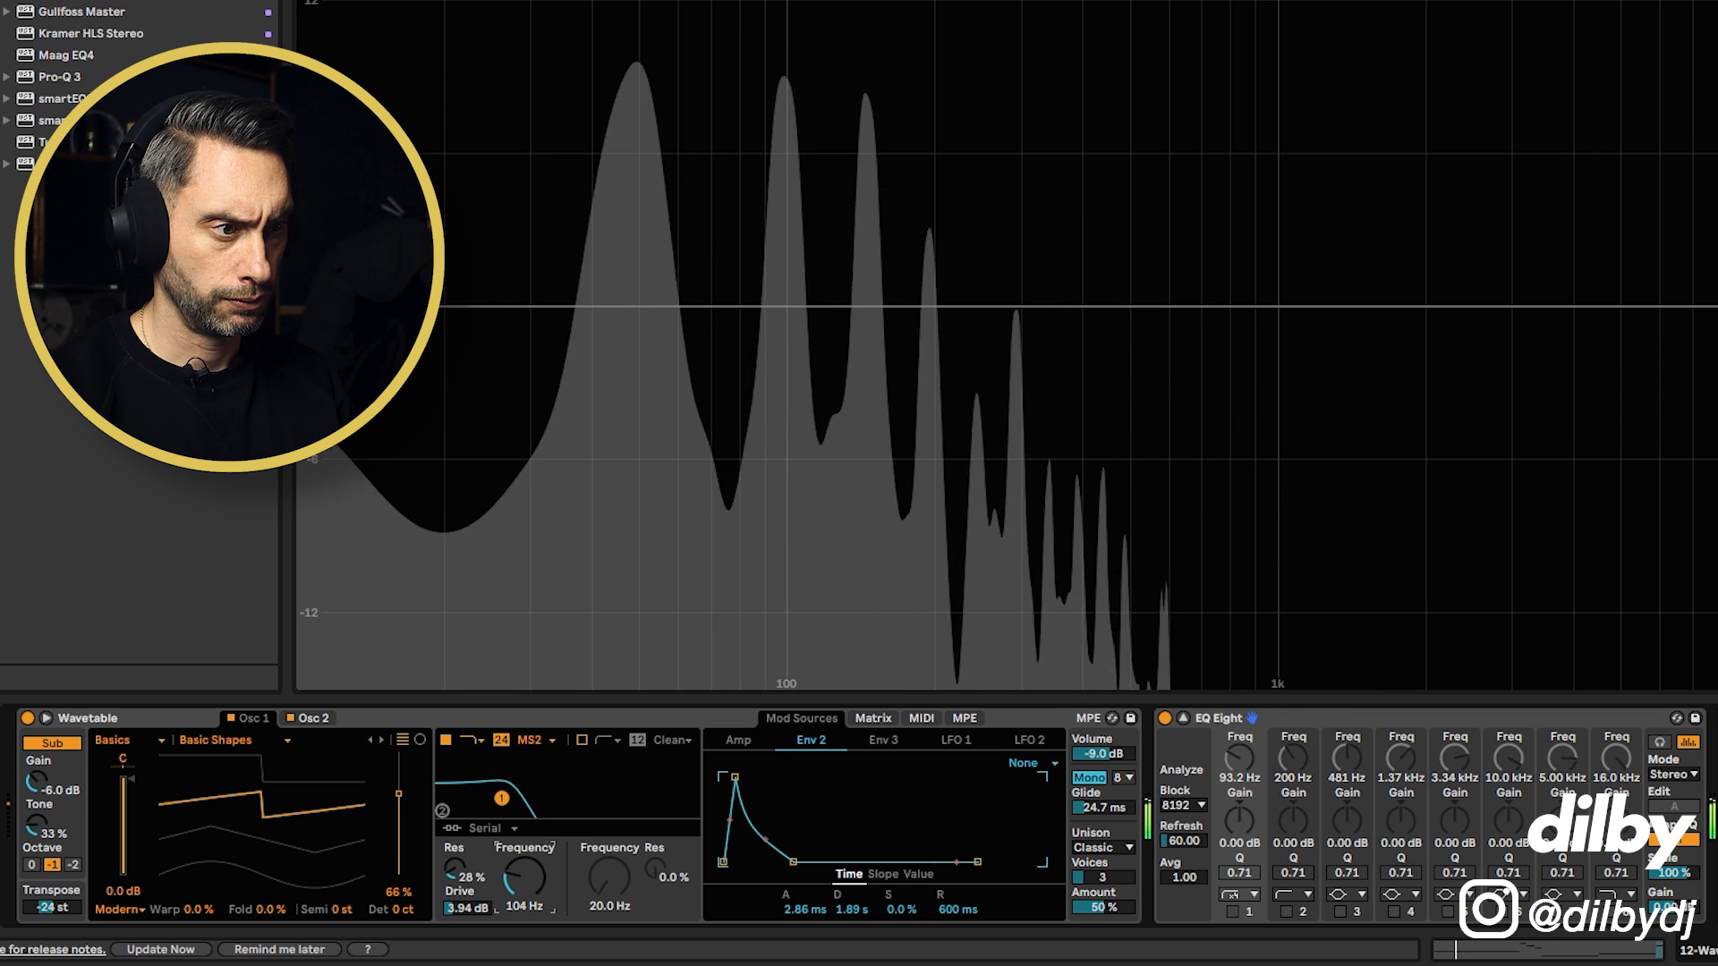
drag(512, 883, 513, 881)
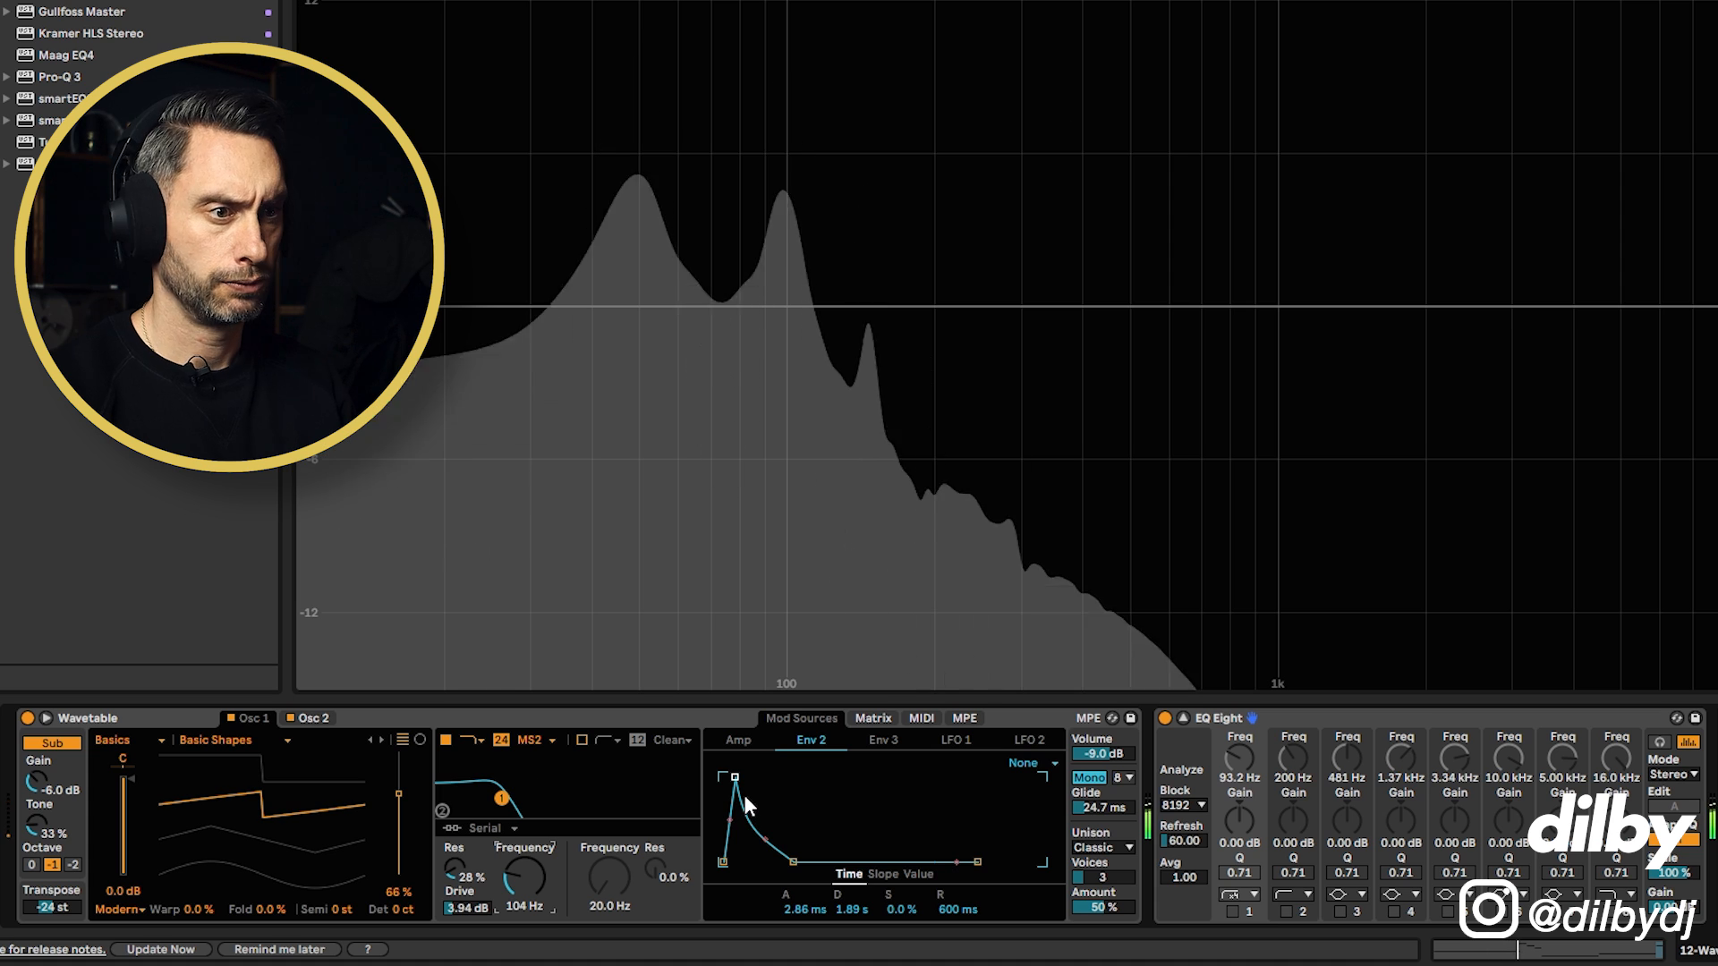
Step: Copy the Bass track's effects chain, including Hot Tubes, Limiter and EQ Eight, onto the Wavetable track
click(1183, 719)
click(1702, 77)
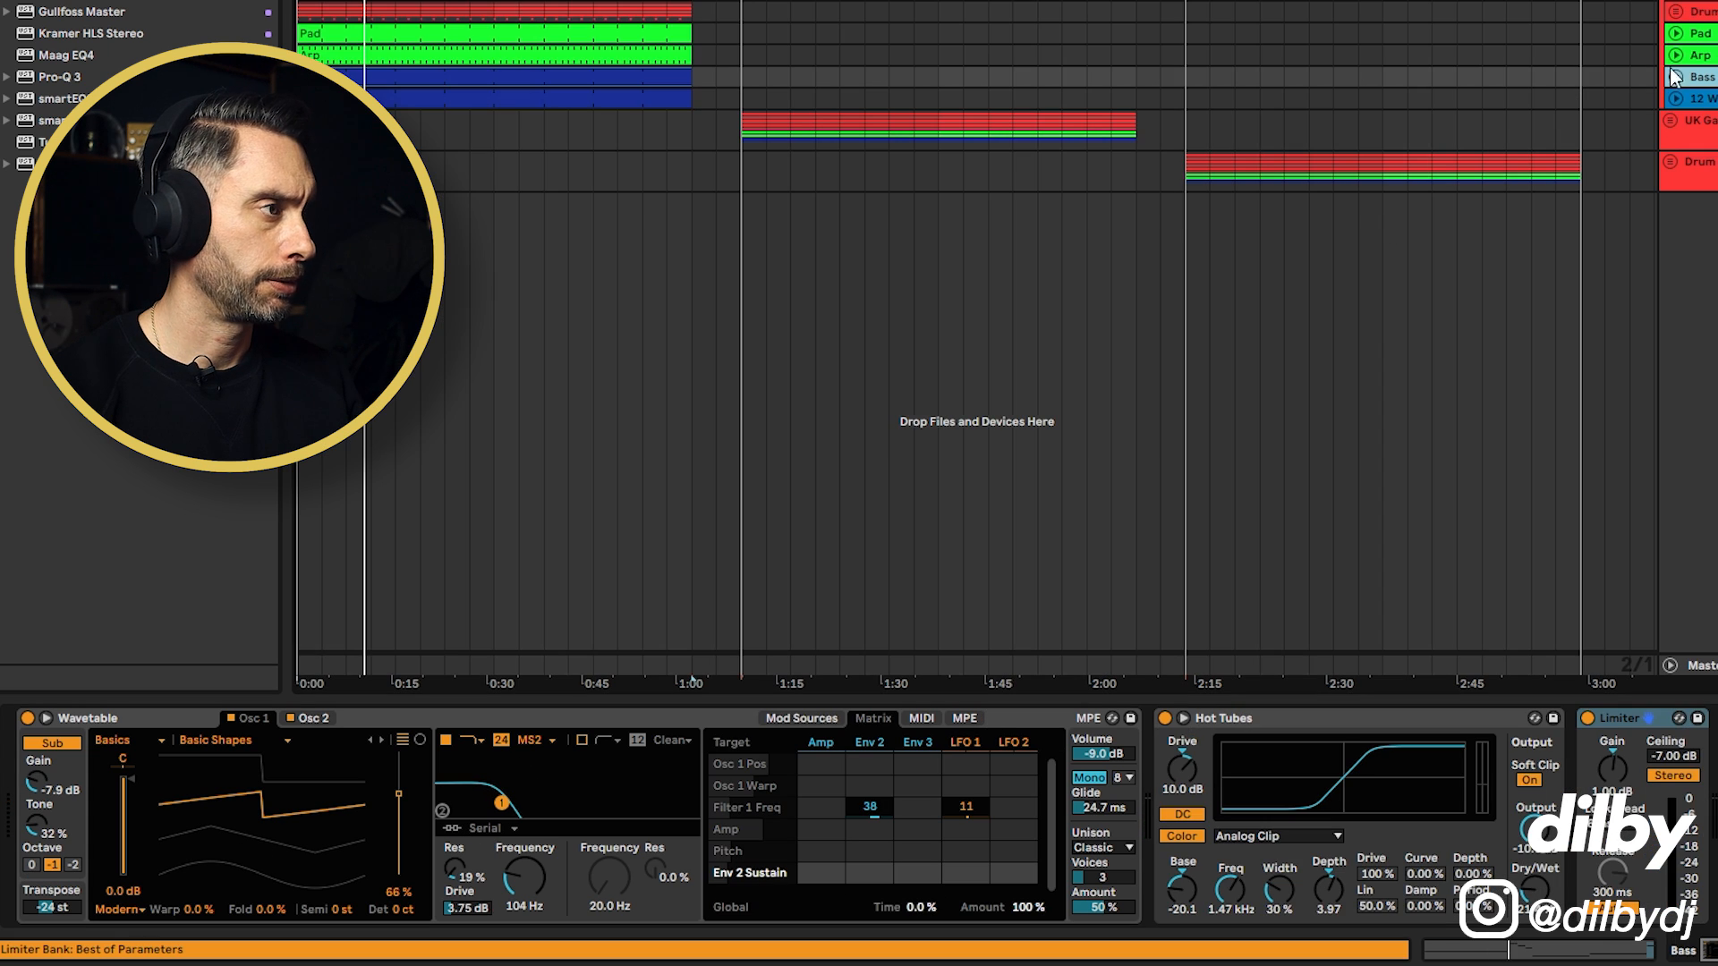
click(1711, 950)
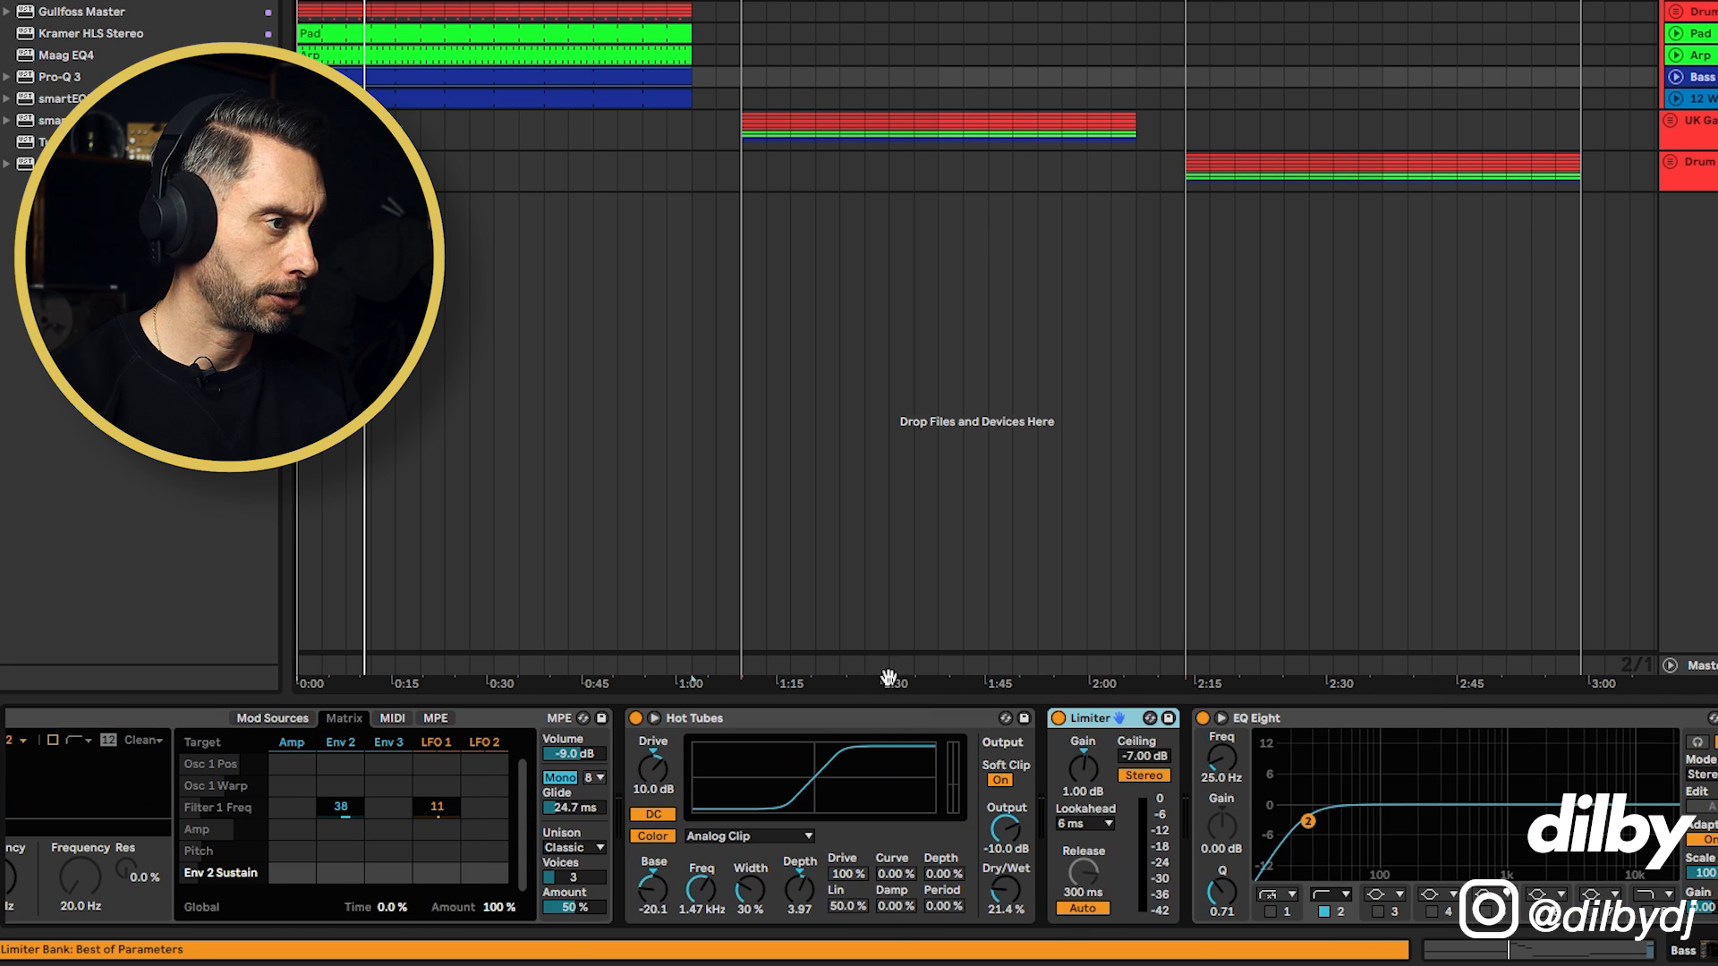
click(899, 716)
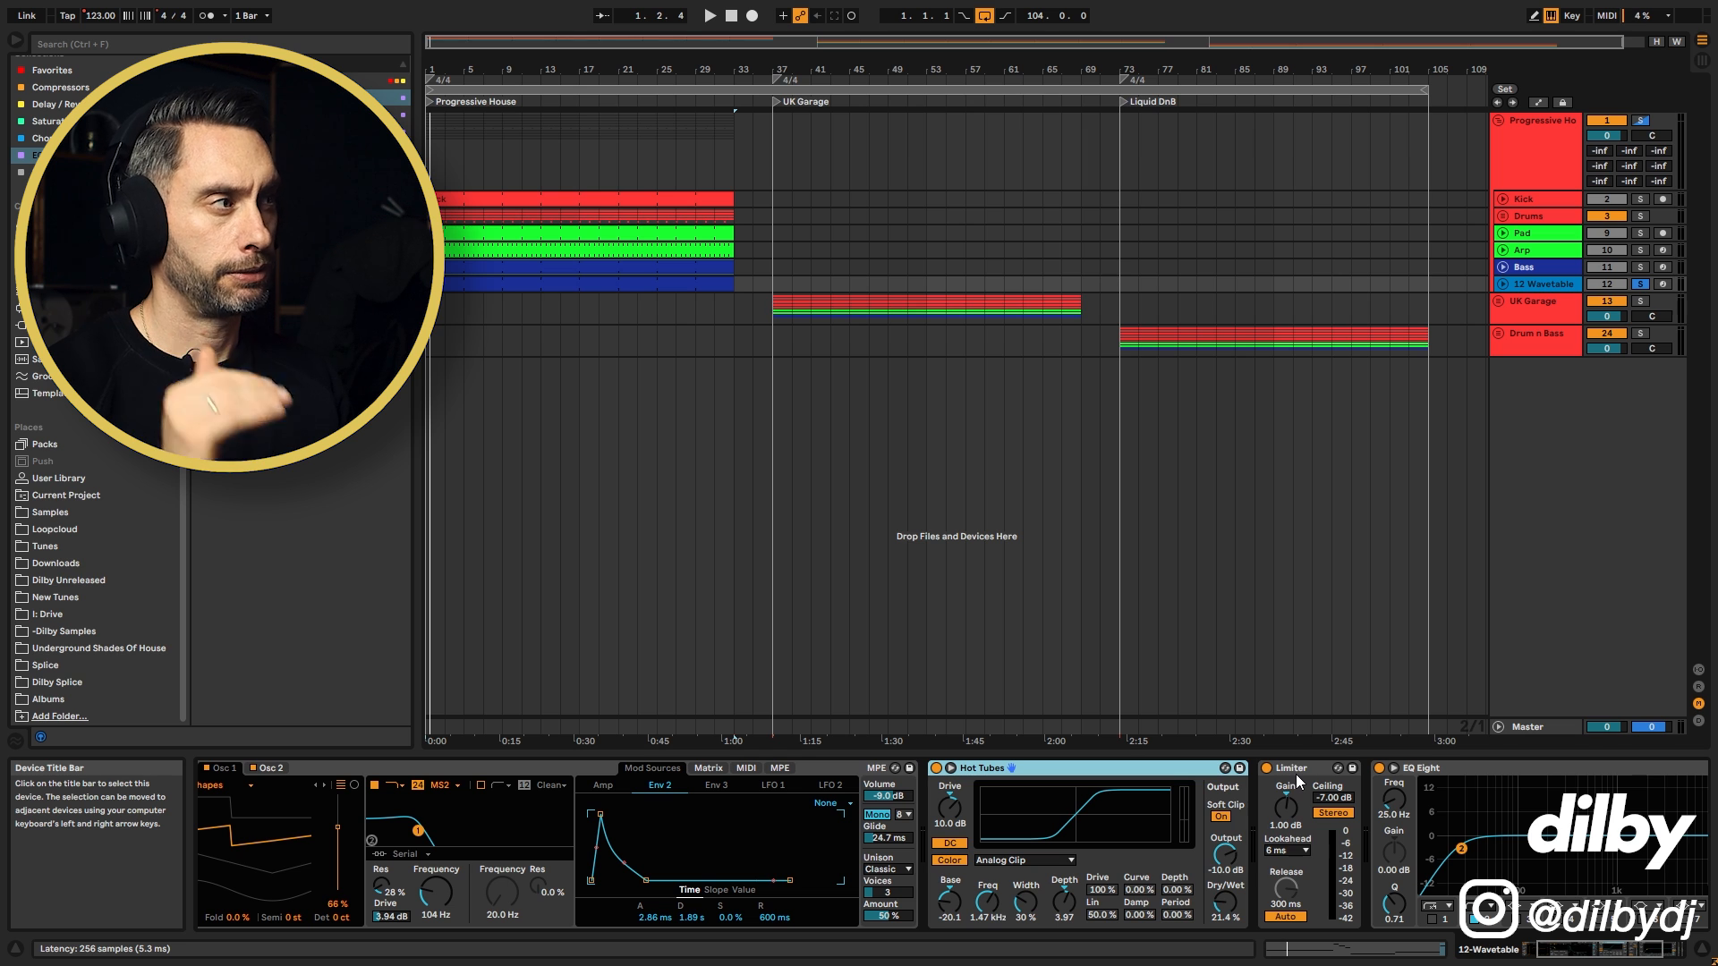
drag(1568, 950, 1582, 951)
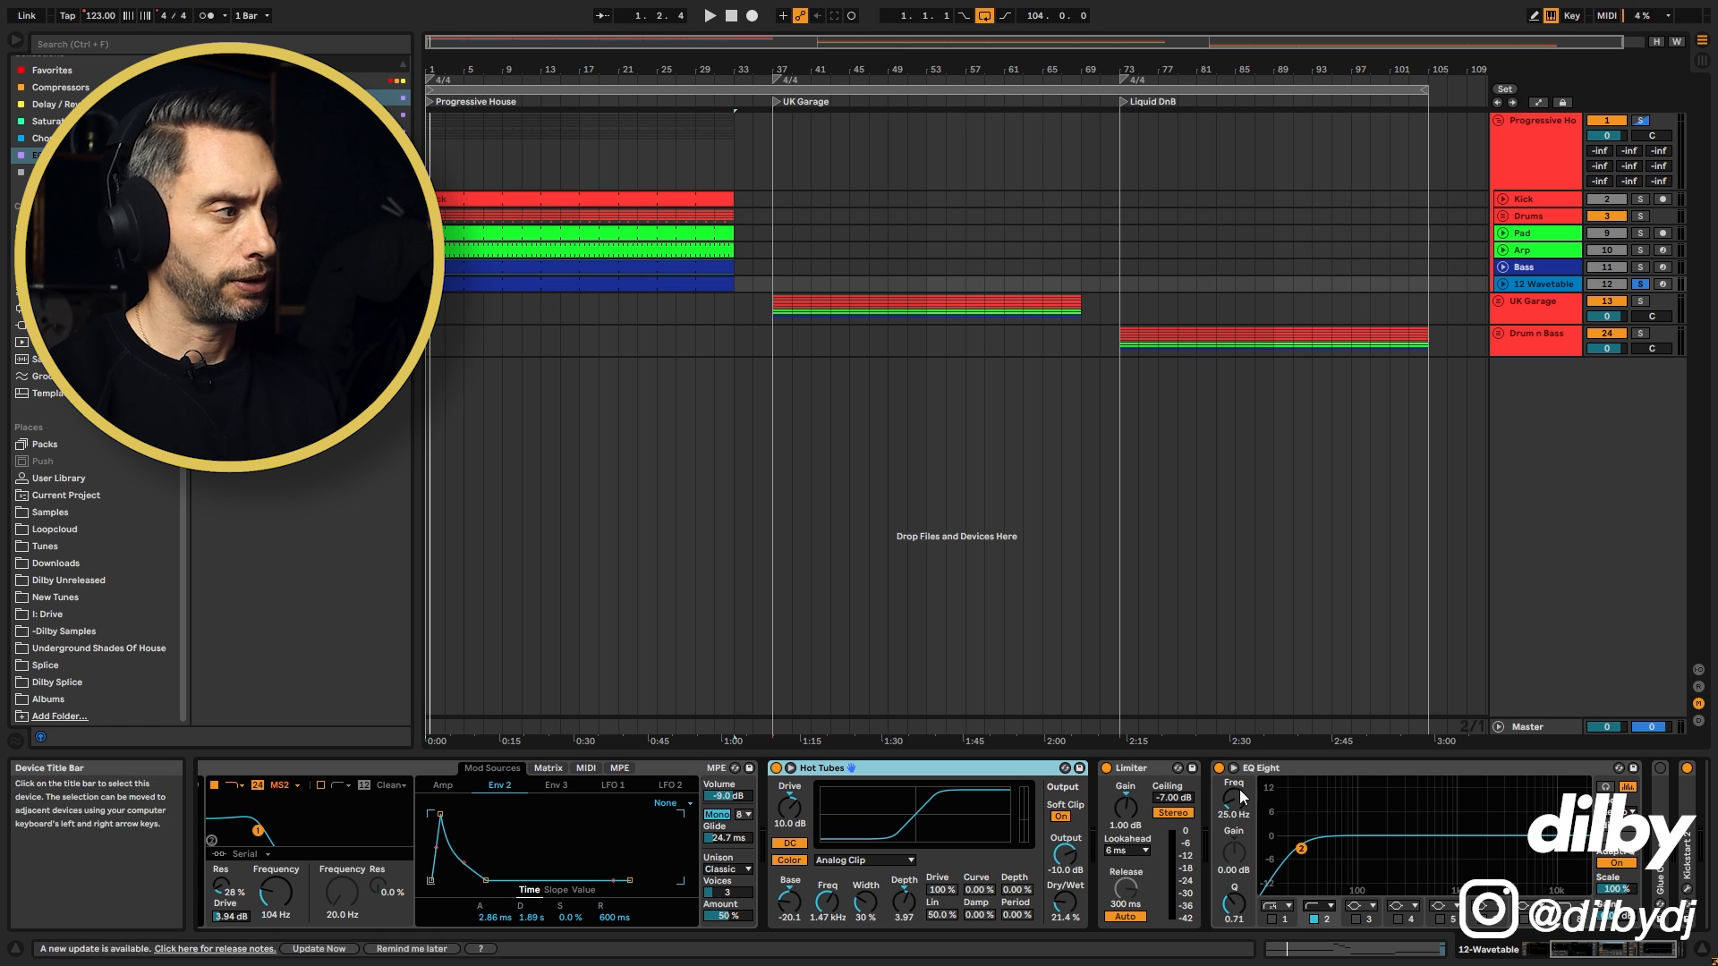
drag(1615, 949, 1623, 949)
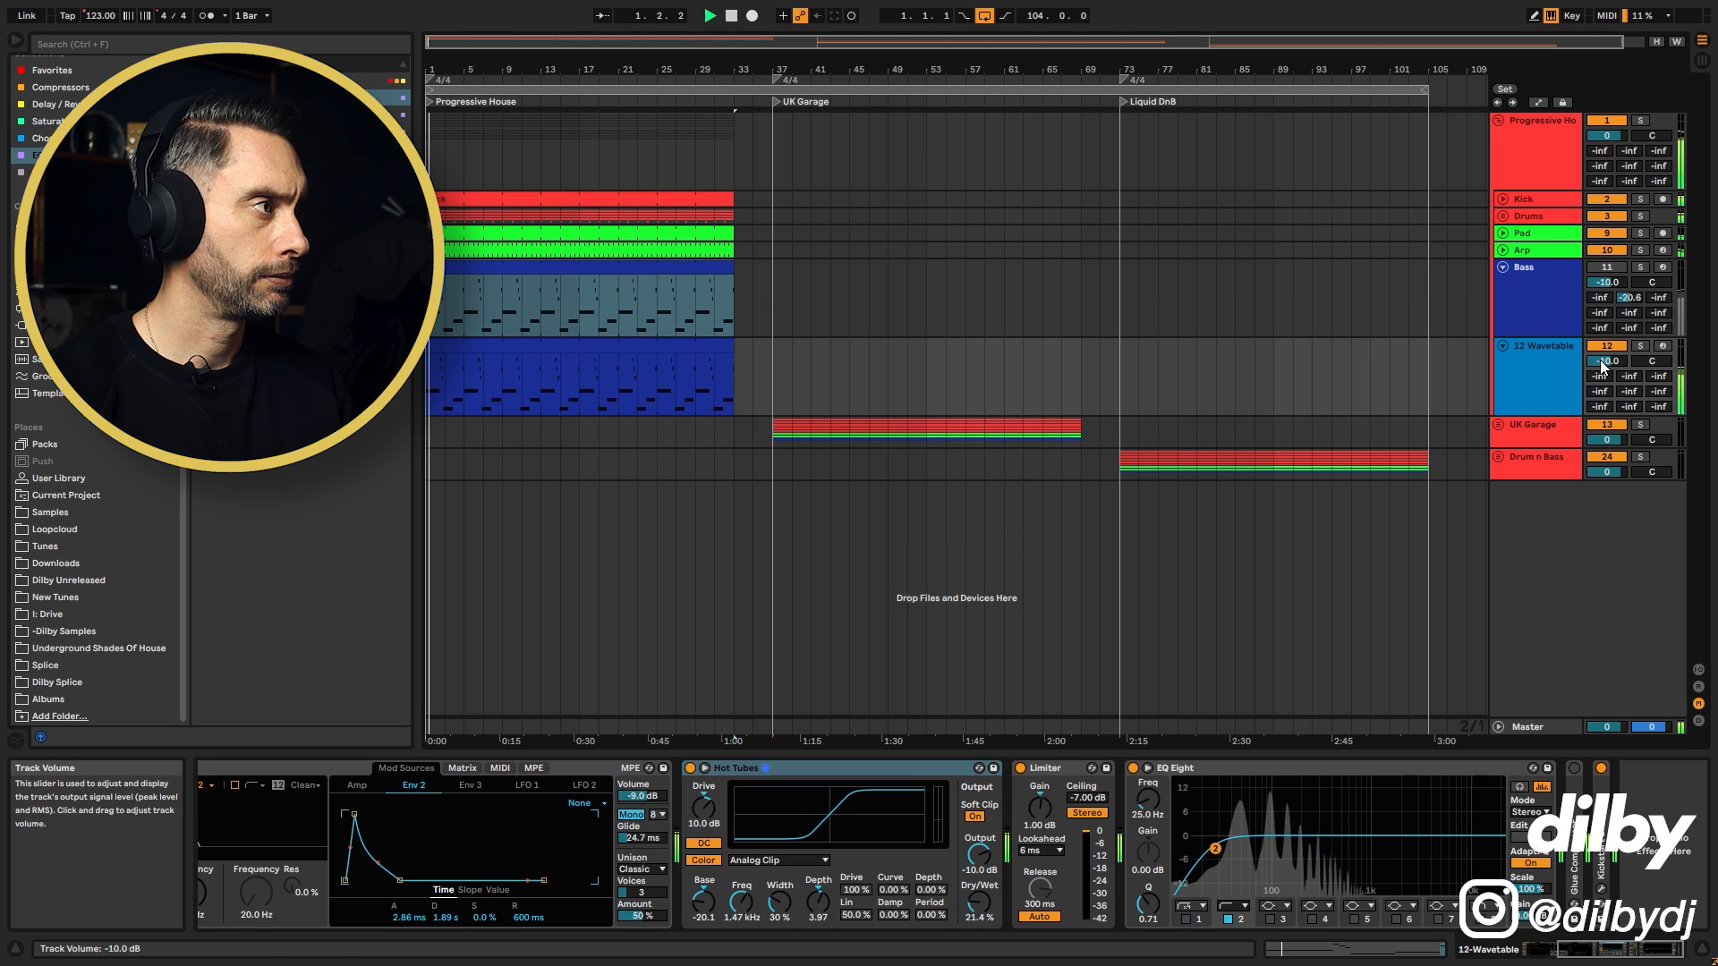
Step: Compare the Bass and 12 Wavetable tracks in the mix by alternately activating them during playback
click(1607, 345)
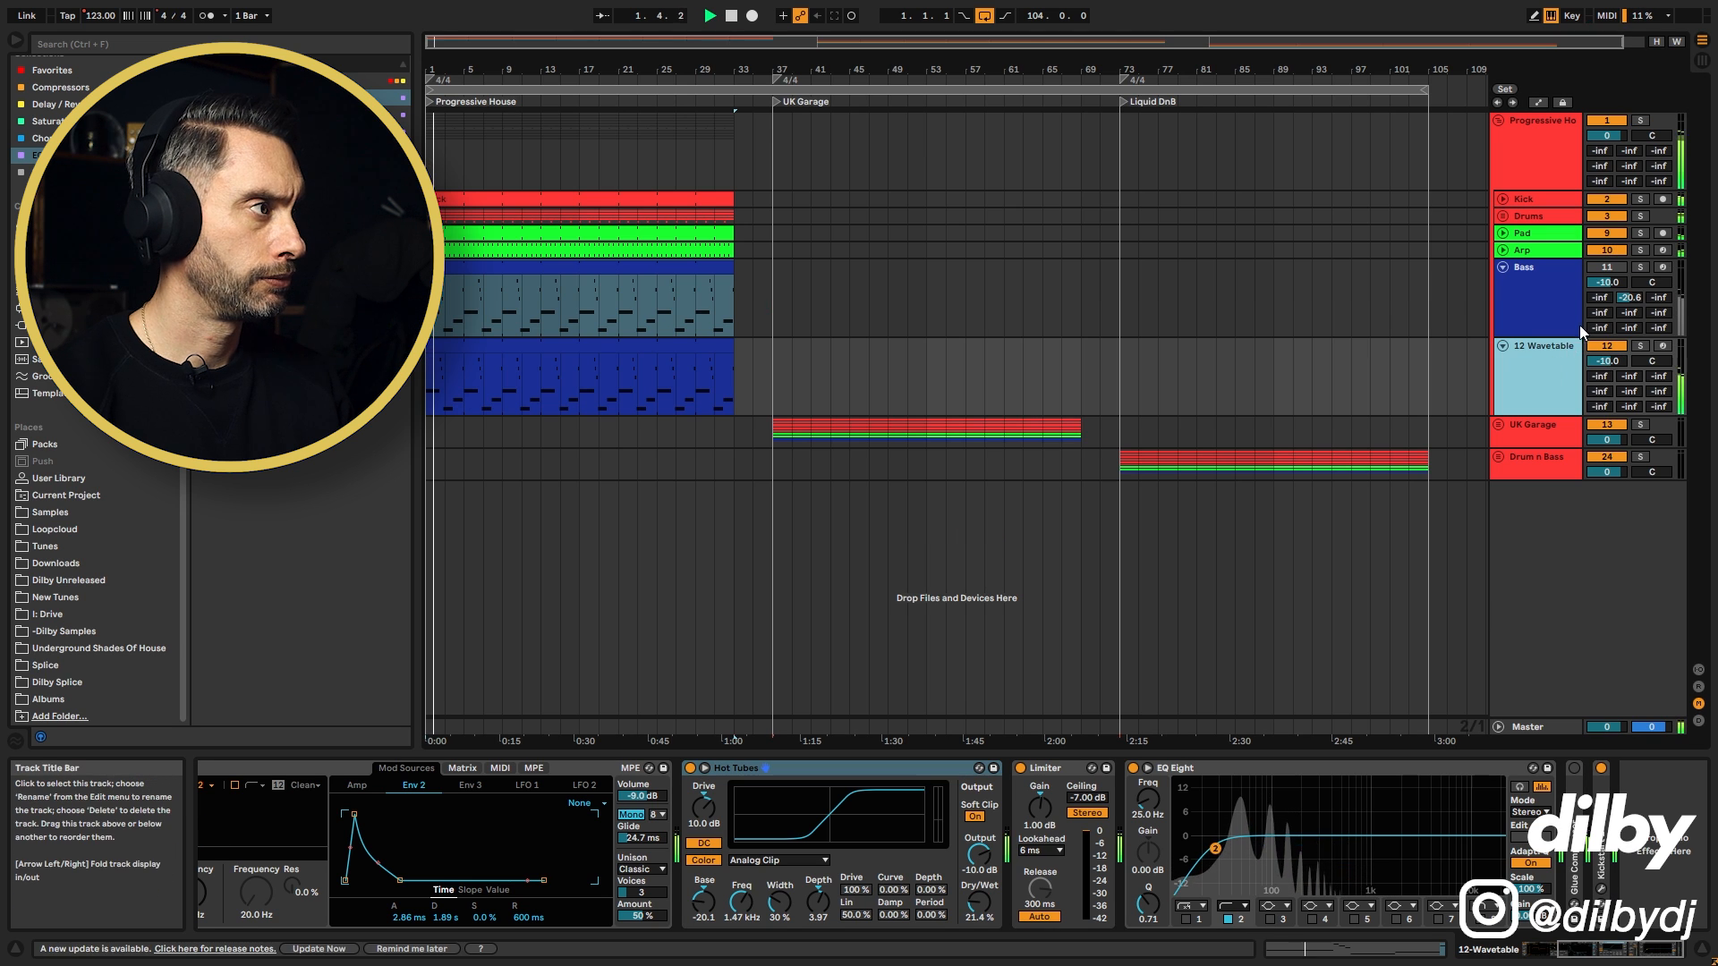
click(1607, 268)
click(1607, 345)
click(1607, 268)
click(1562, 355)
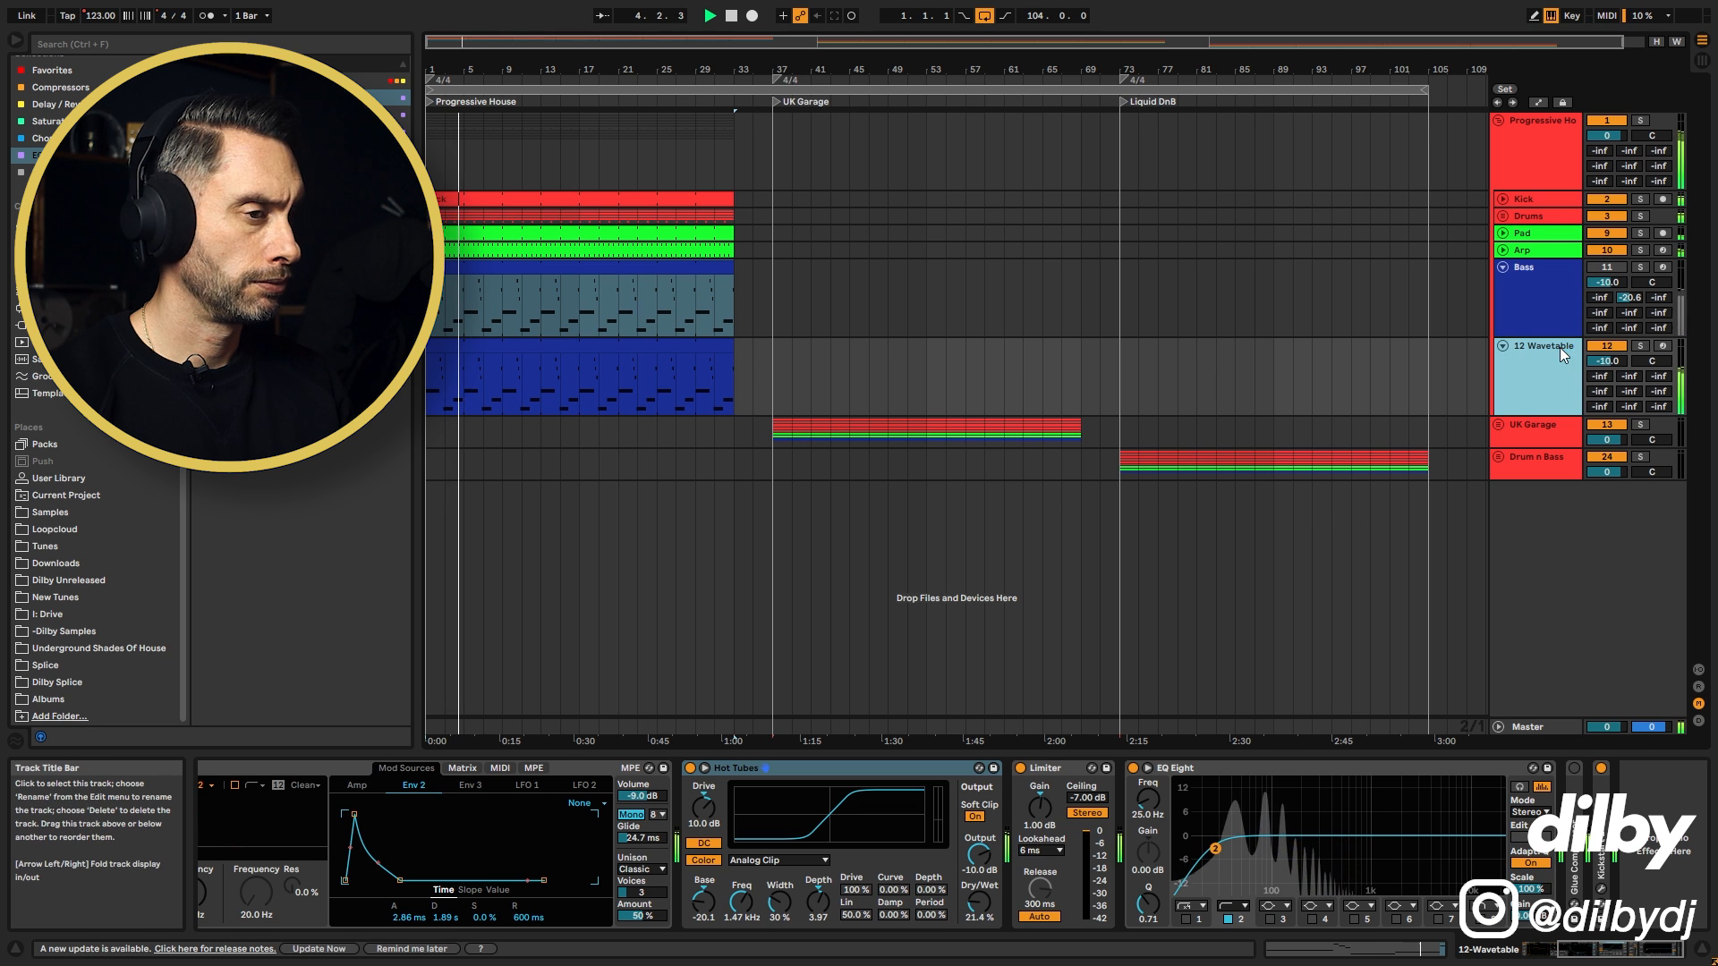
key(space)
Step: Raise Env 2's modulation of filter 1's frequency to 38 and audition the Wavetable bassline in the mix
click(463, 767)
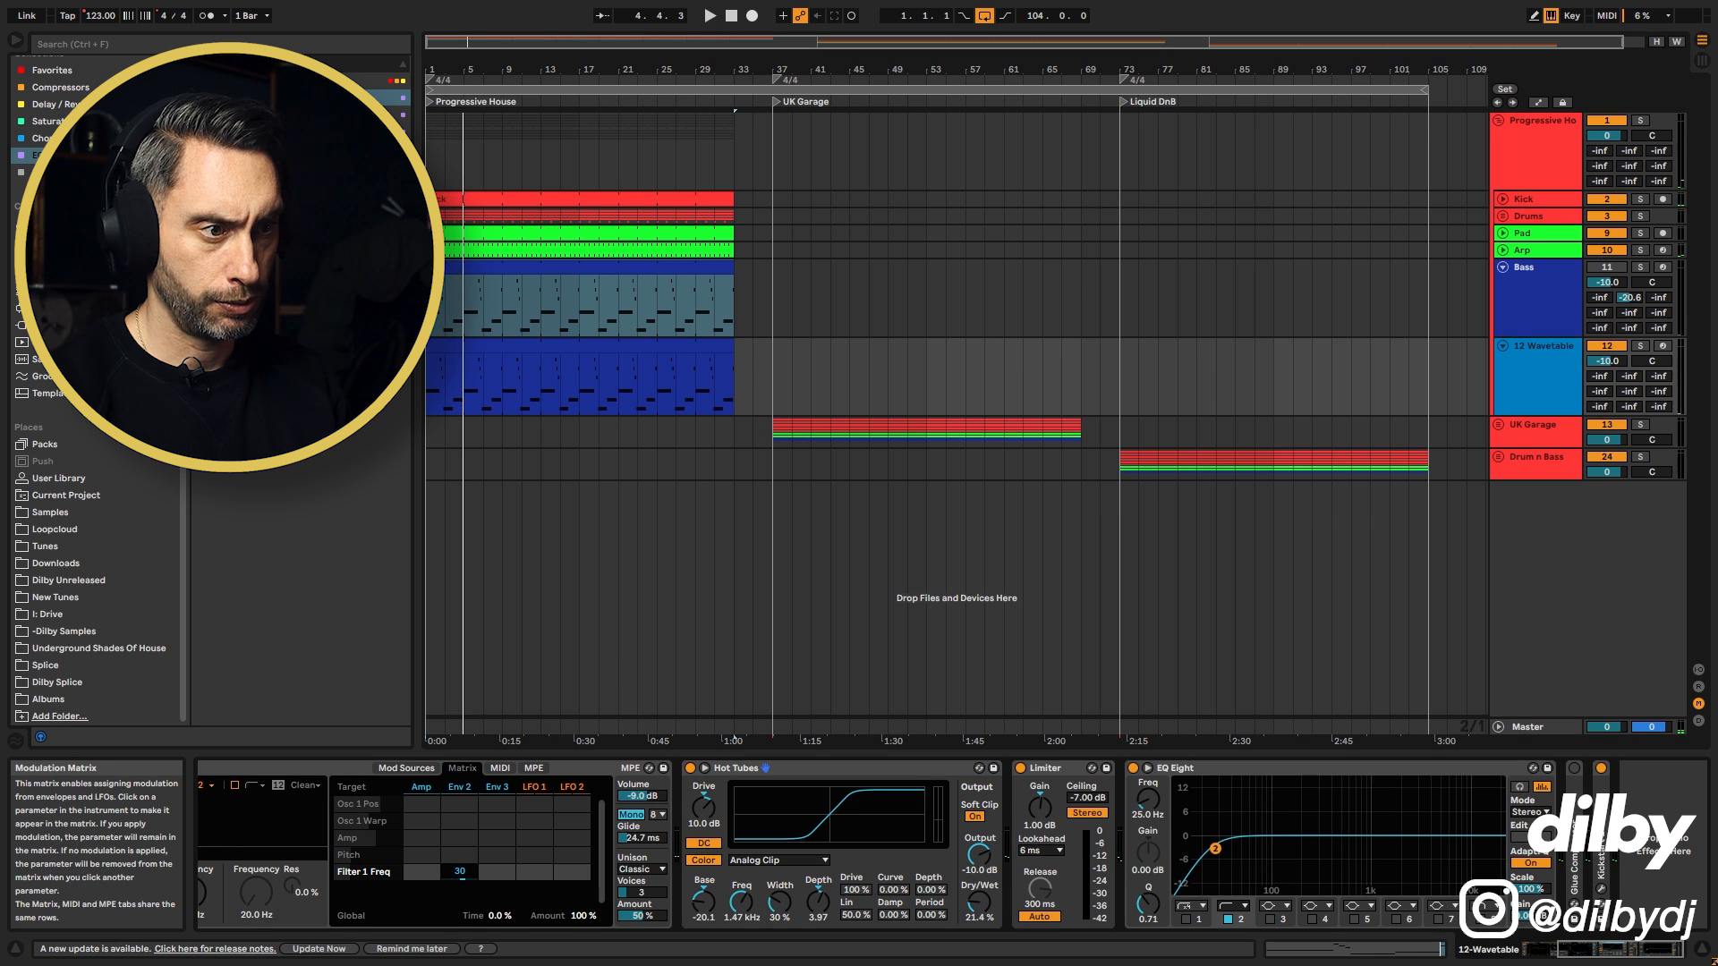
key(space)
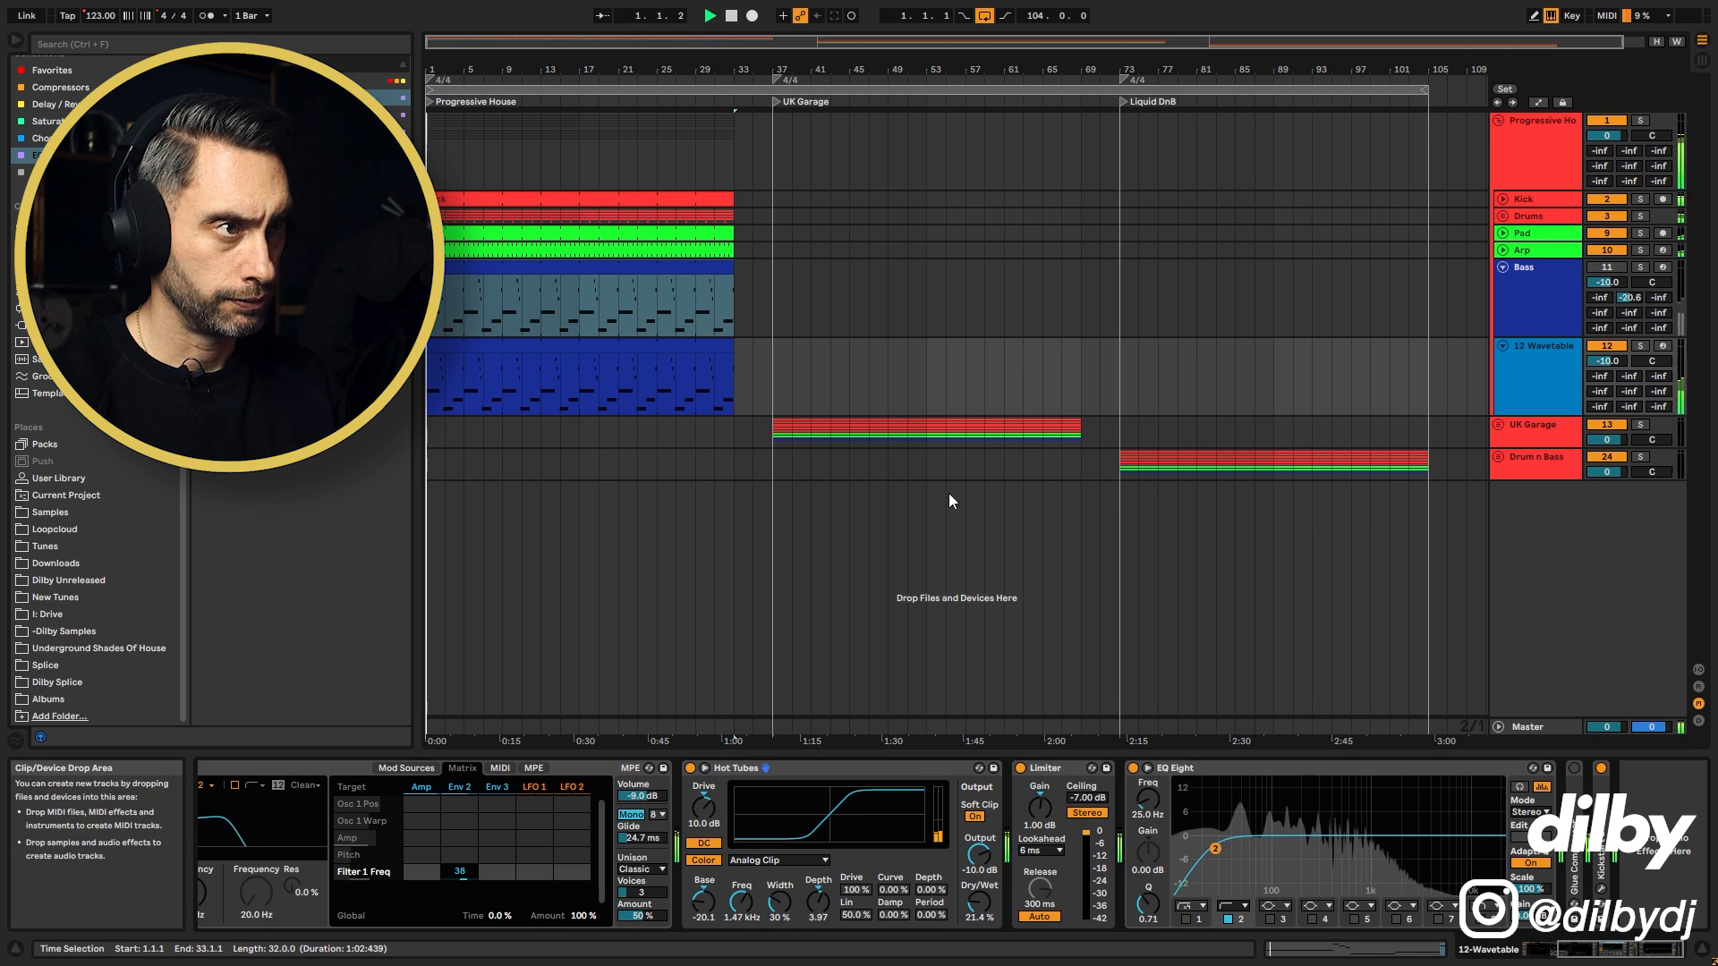
click(1503, 267)
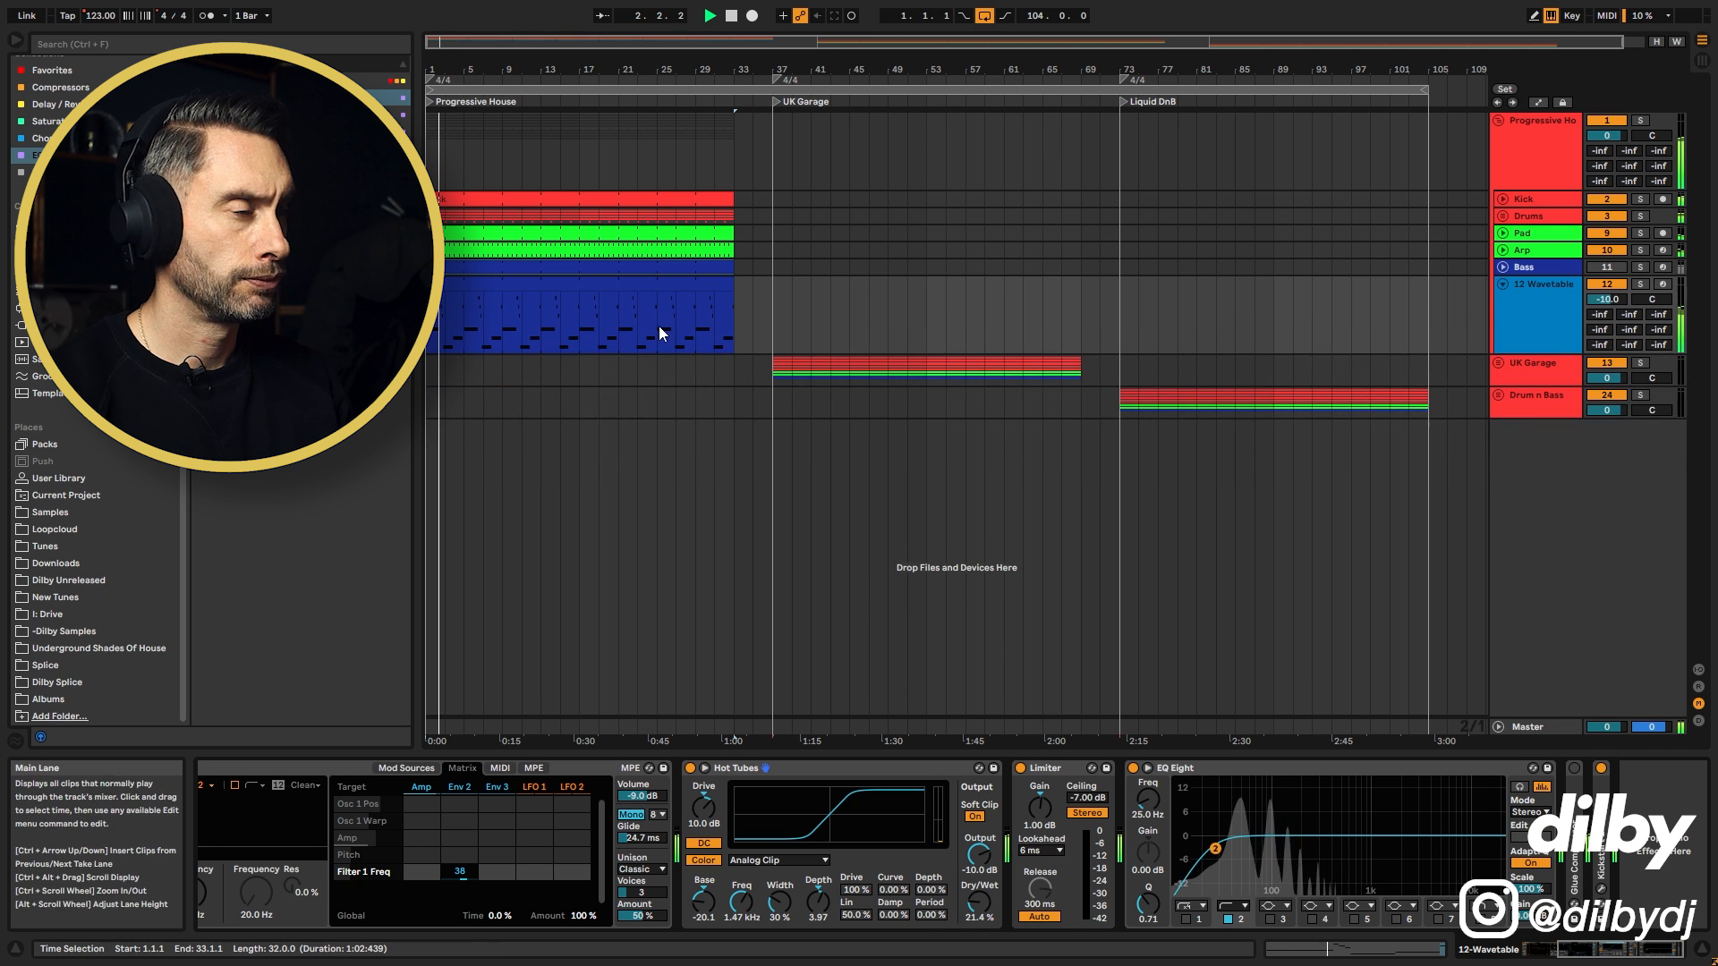
click(553, 287)
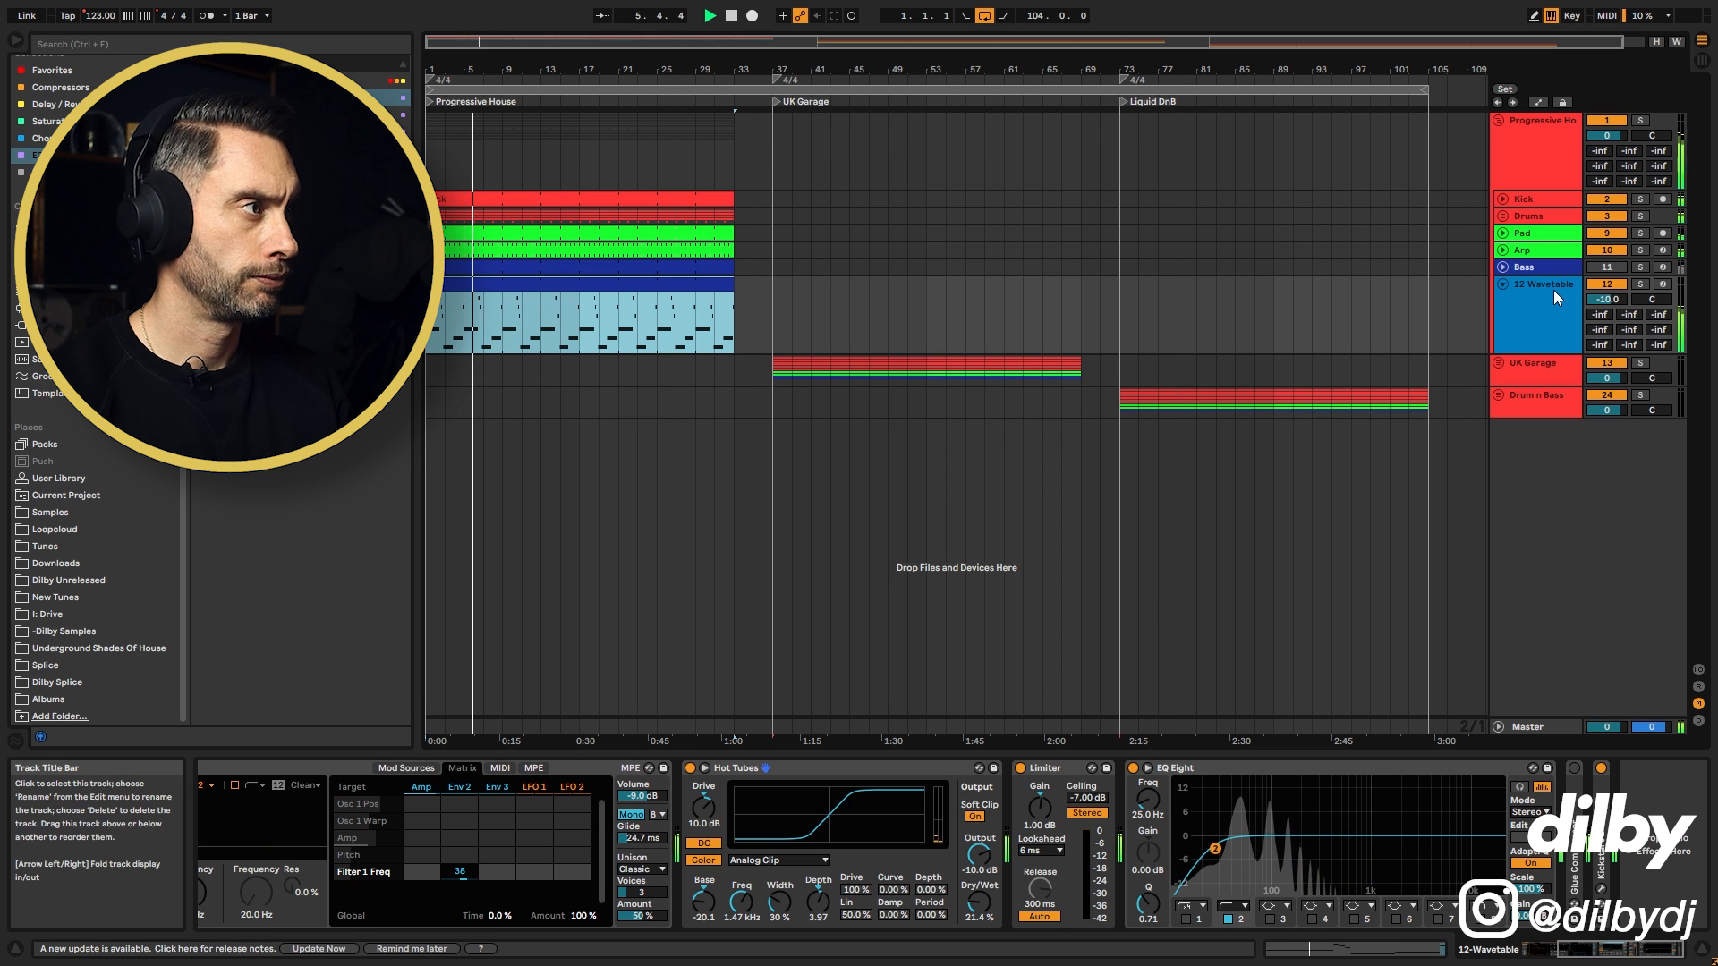
key(space)
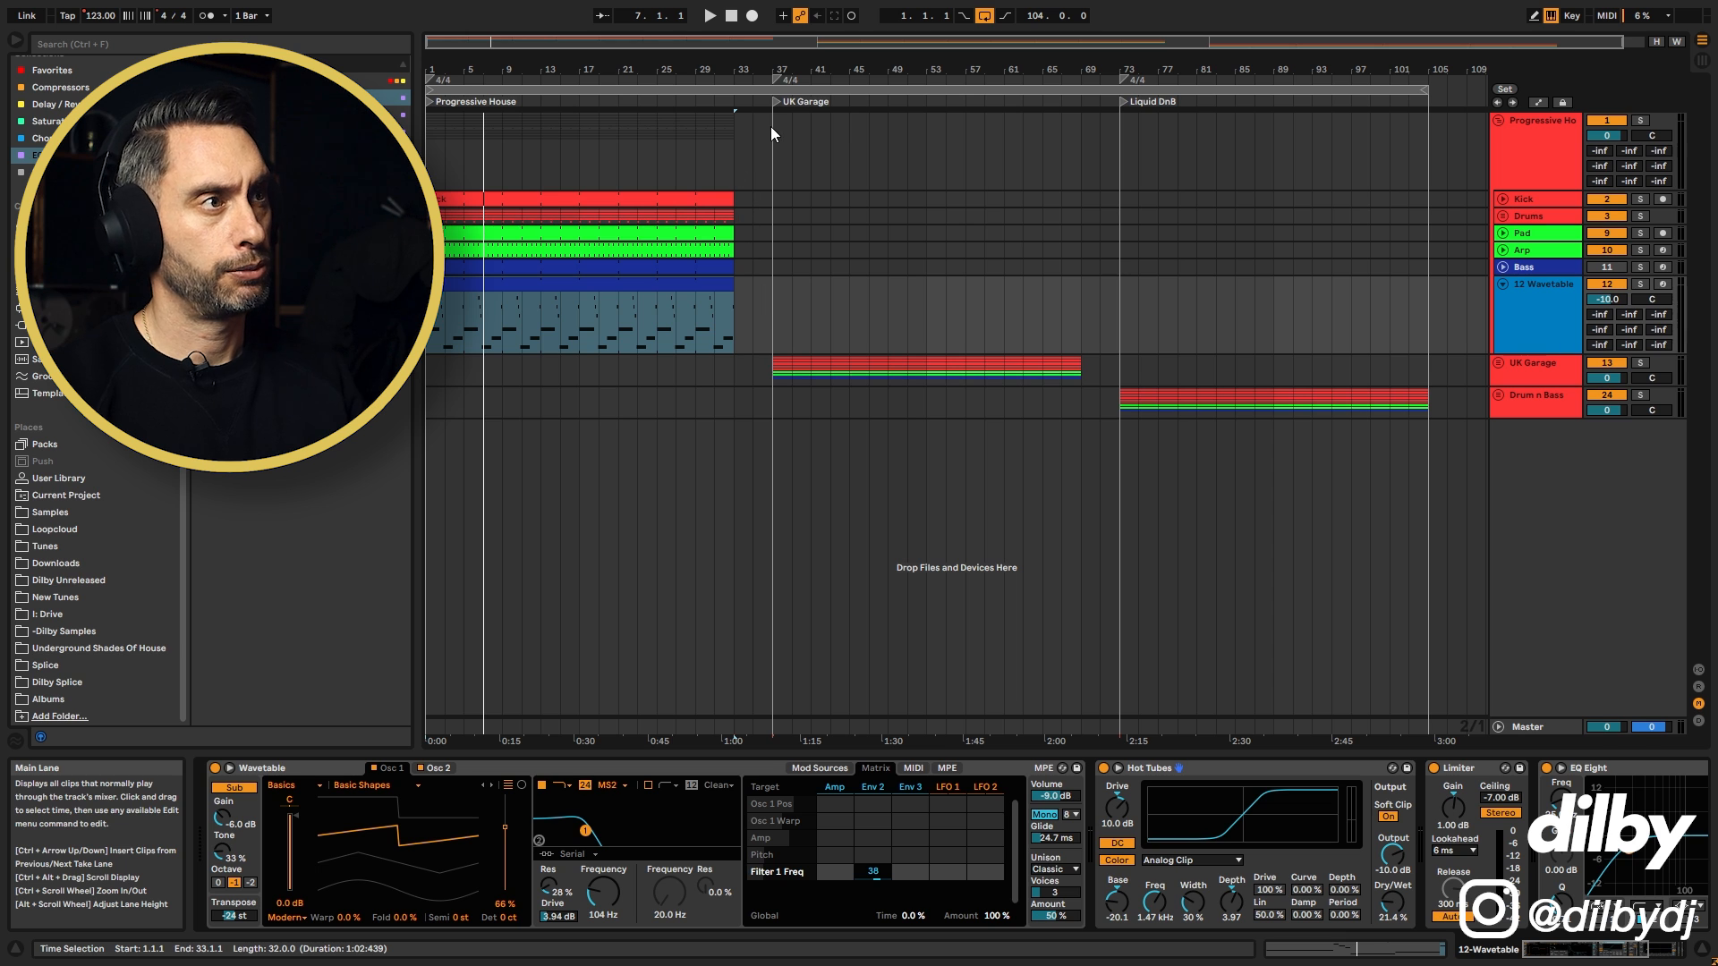
Step: Fold the Wavetable track and the Progressive House group, and unfold the UK Garage group
click(1503, 285)
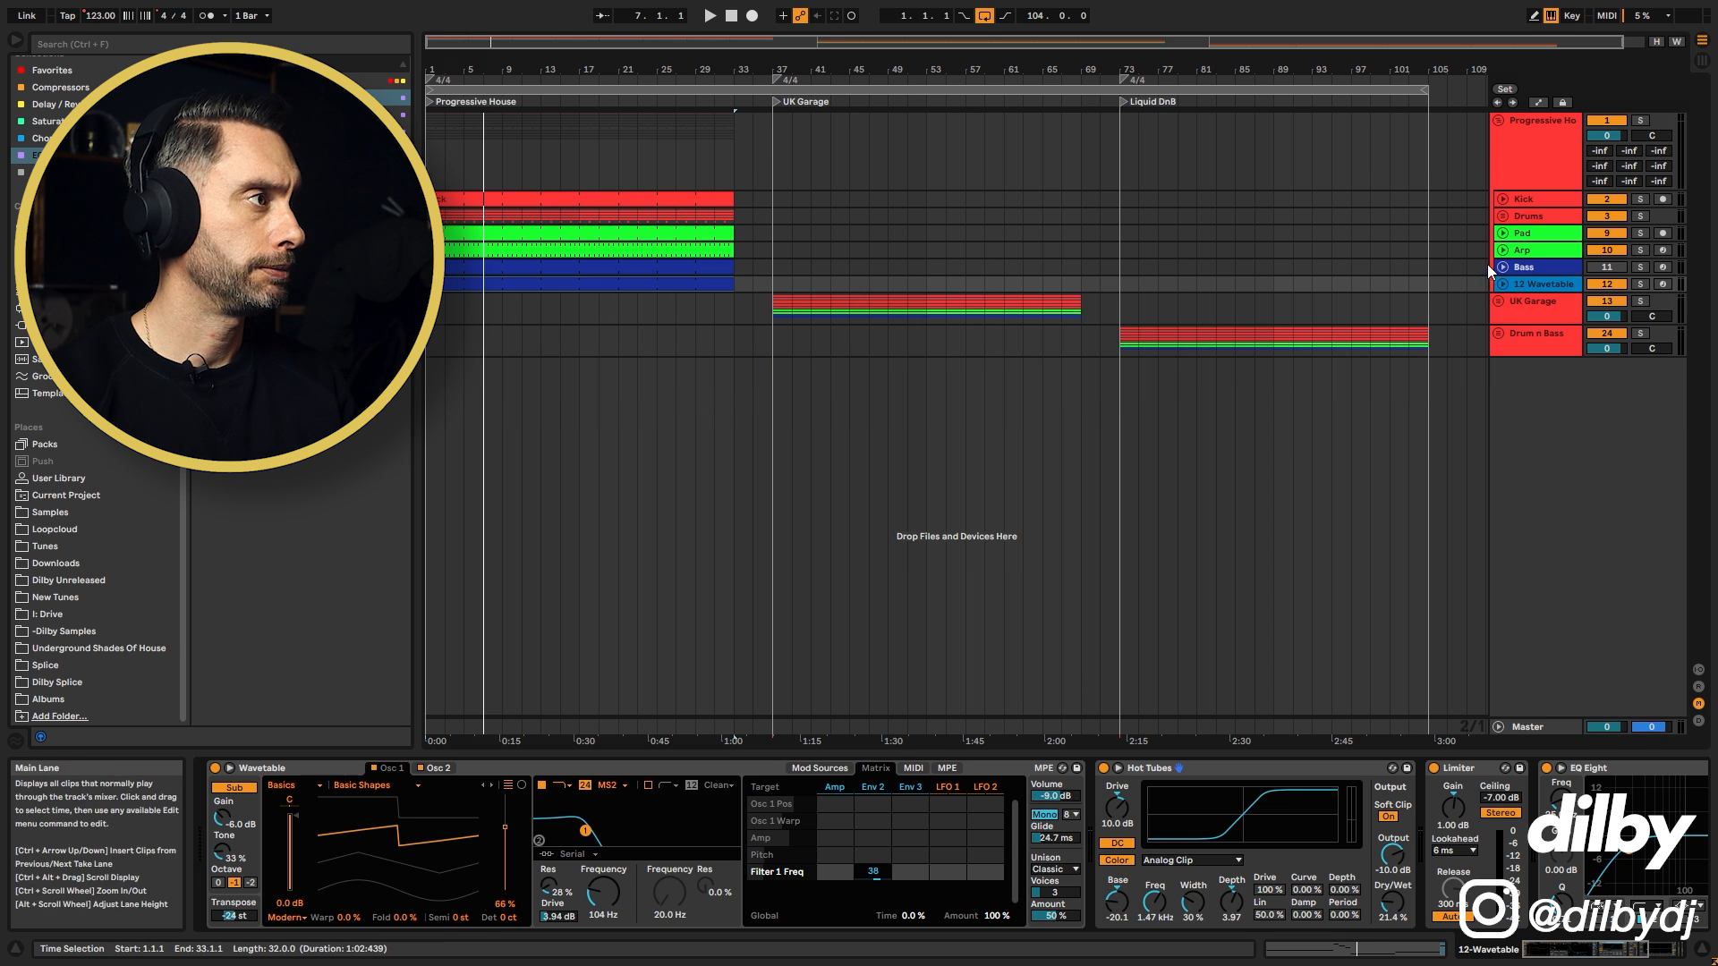
click(1499, 120)
click(1499, 152)
Step: Copy the UK Garage bass clip onto the 23 Wavetable track and open its notes for viewing
click(1033, 301)
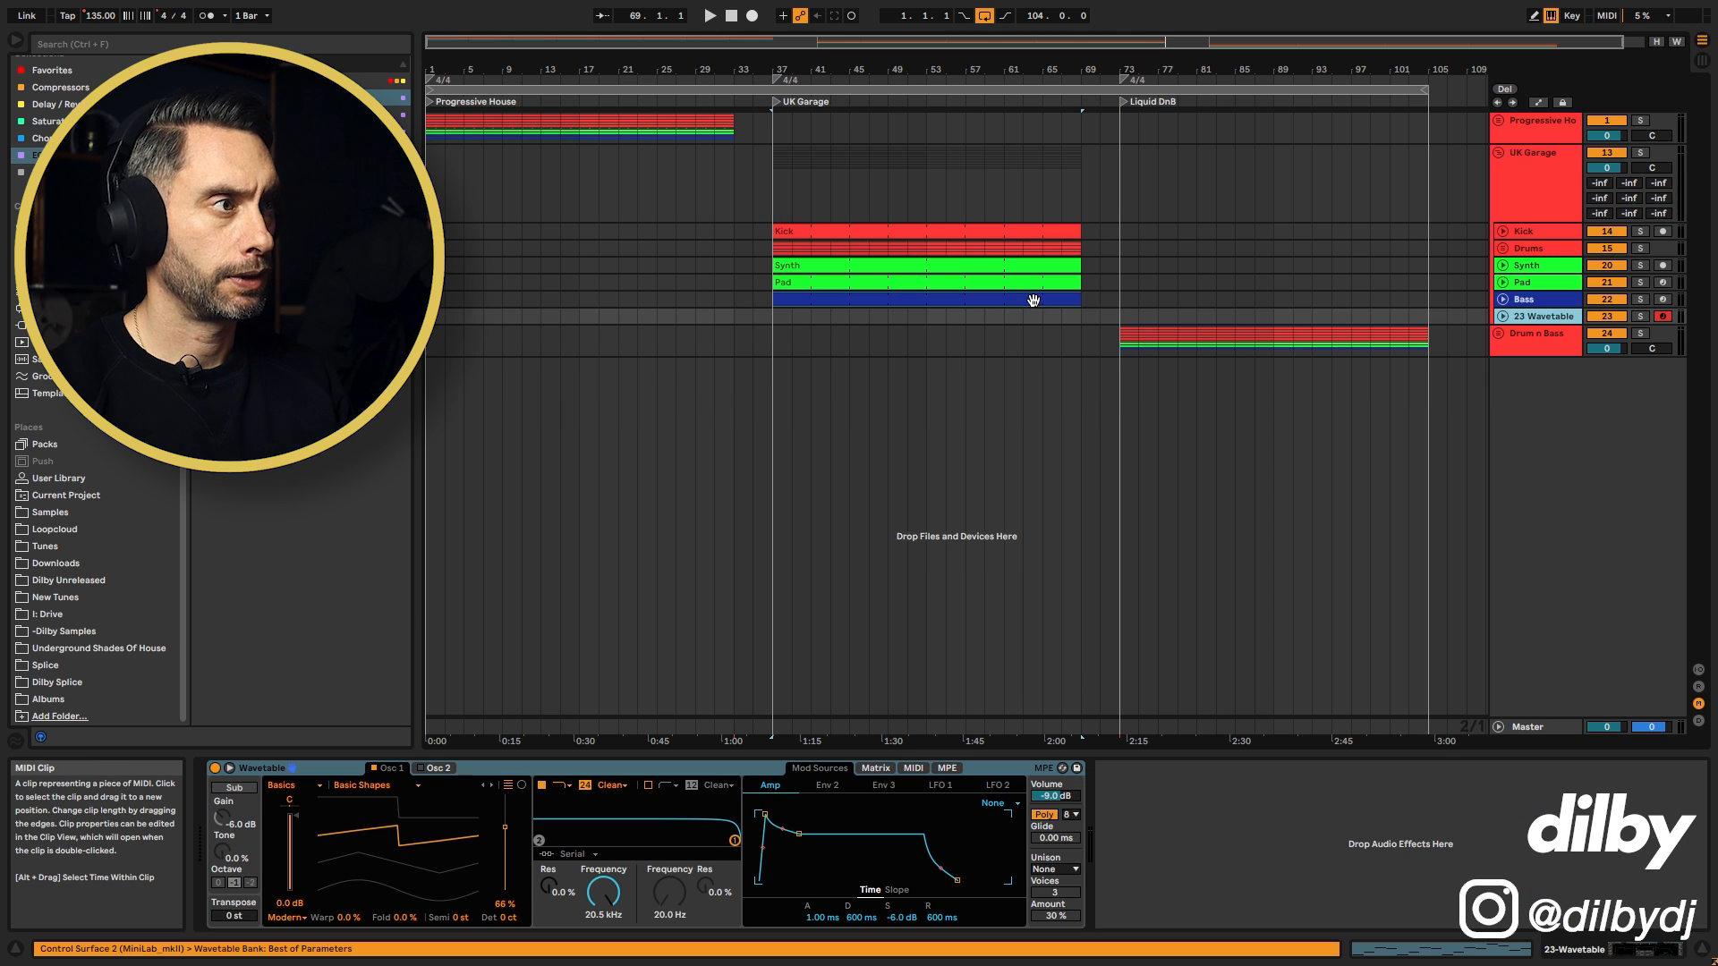
drag(1030, 322, 1027, 322)
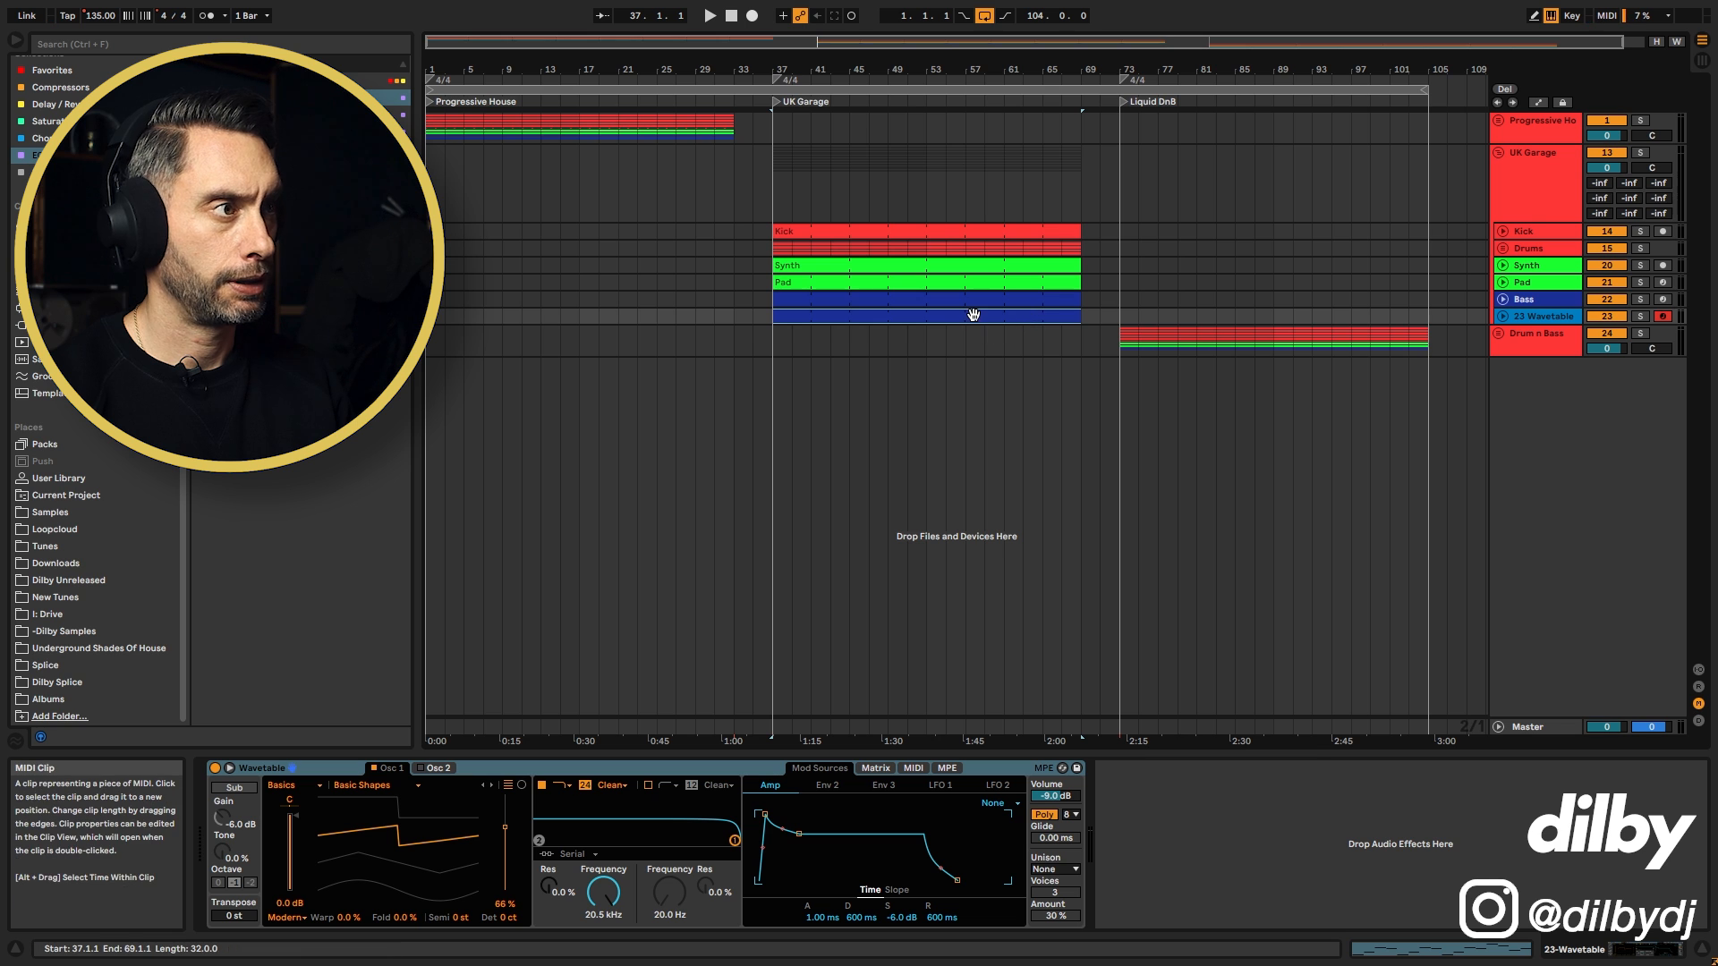
click(1503, 316)
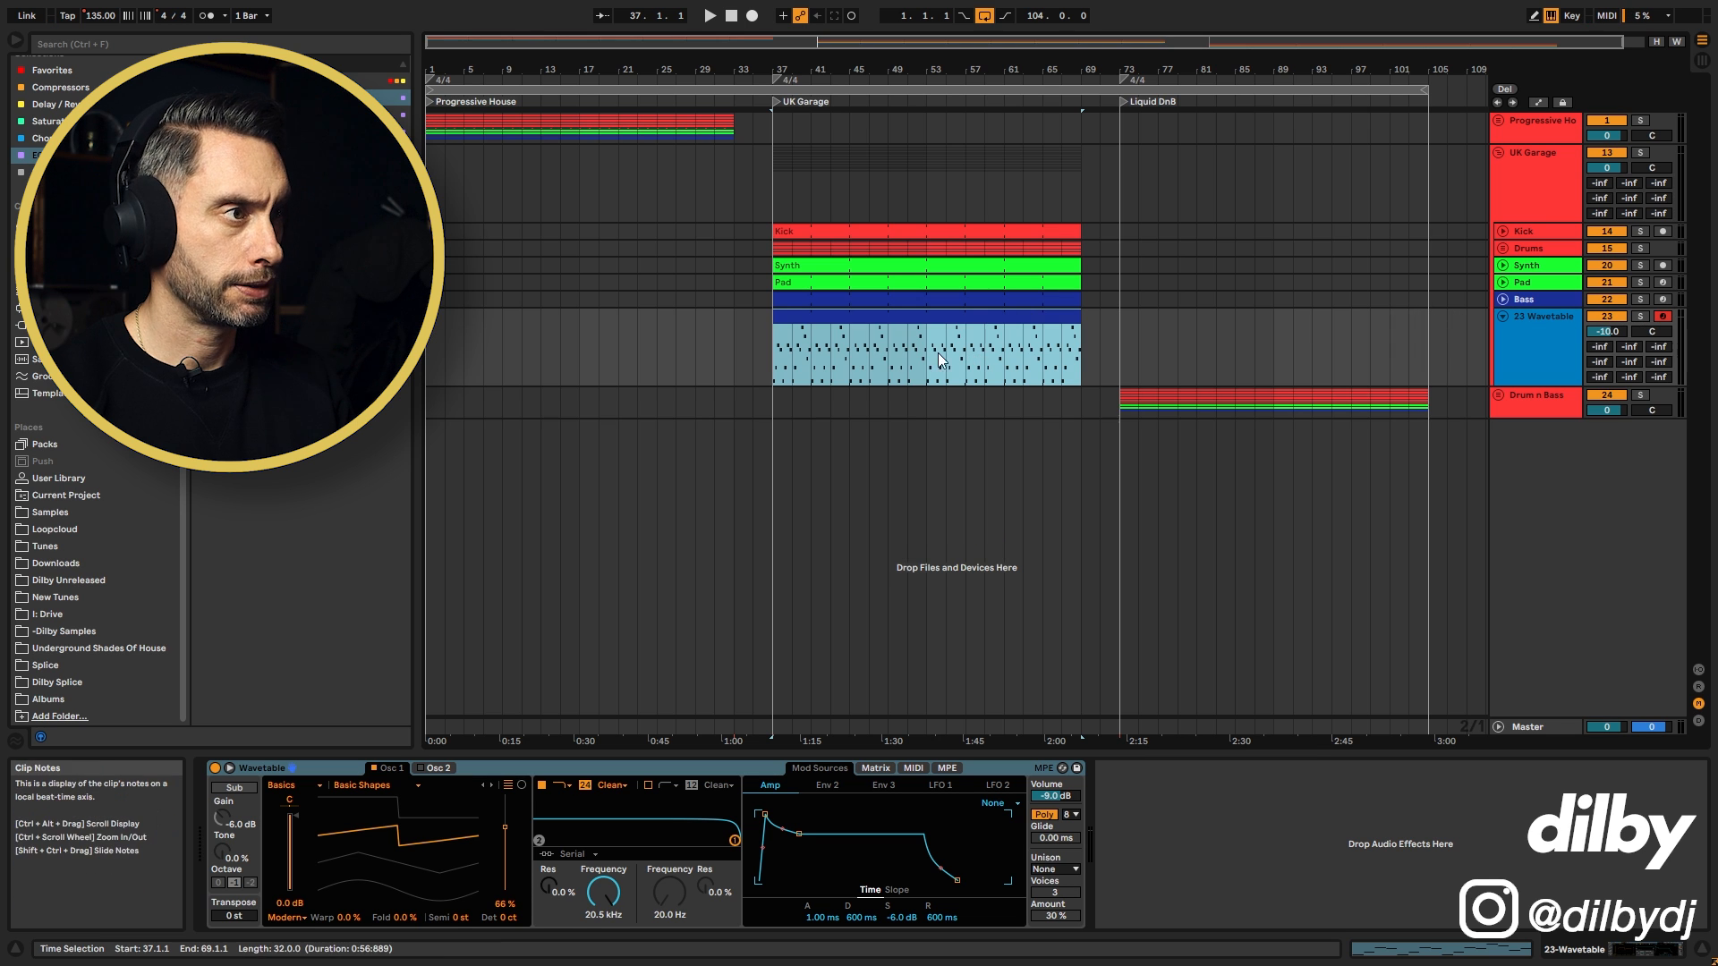
double_click(877, 318)
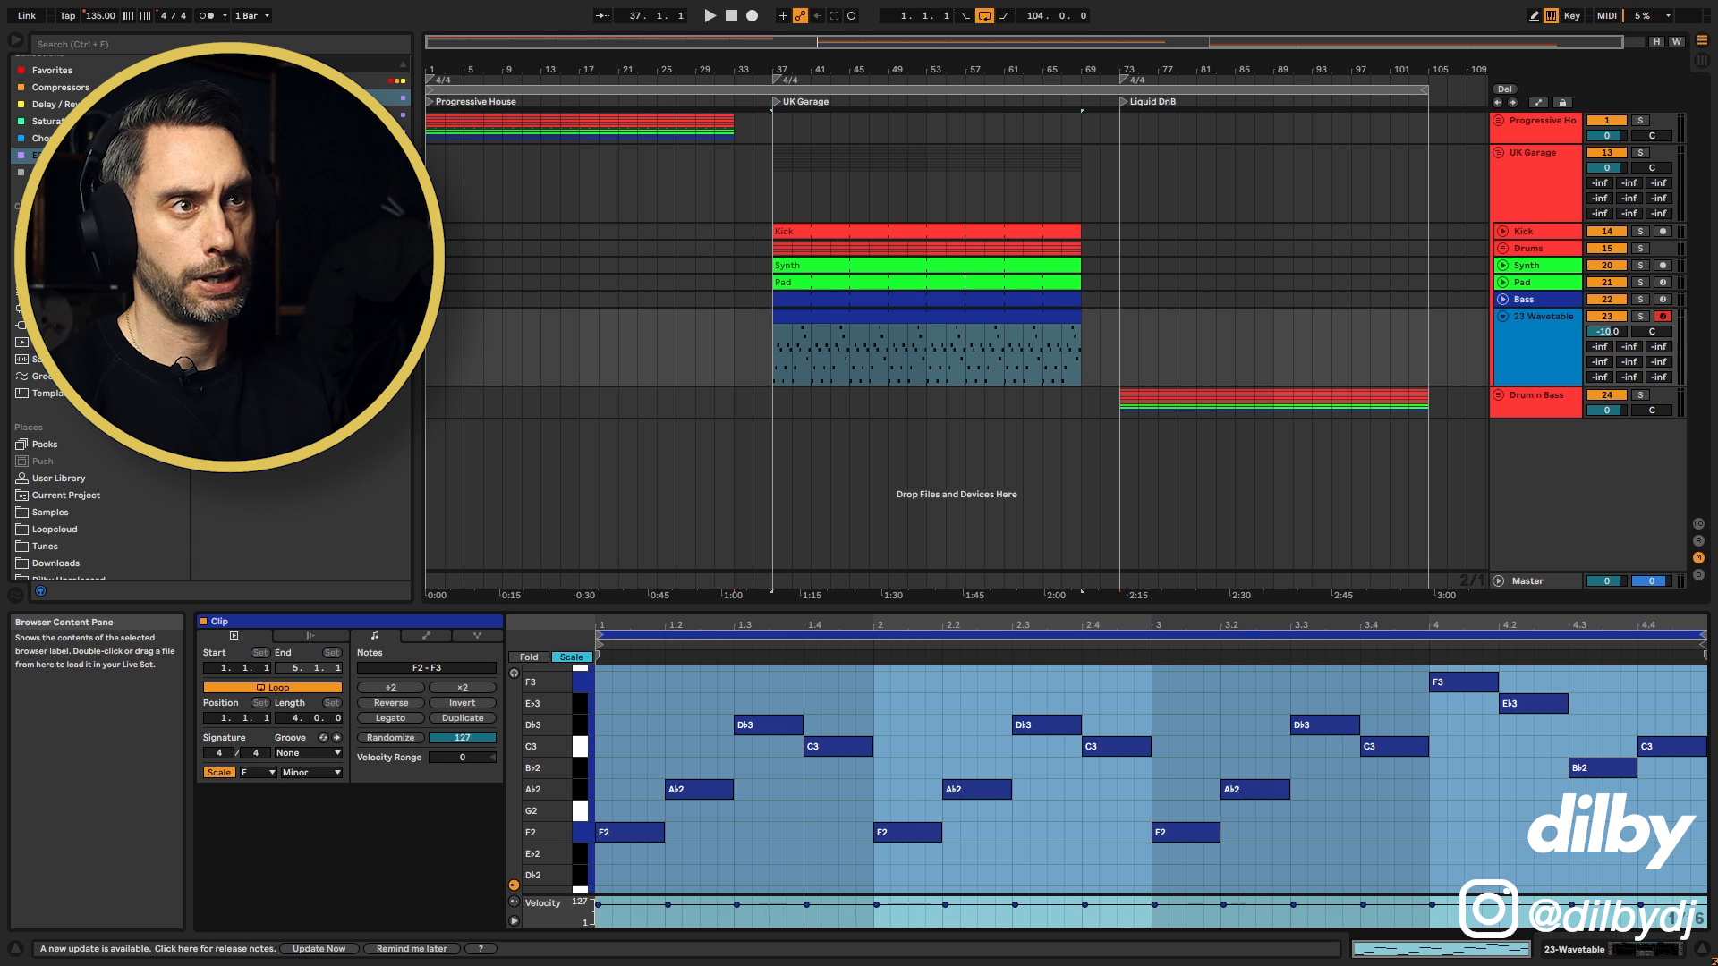
Step: Add EQ Eight after the Wavetable synth on track 23 and expand its spectrum display
click(278, 97)
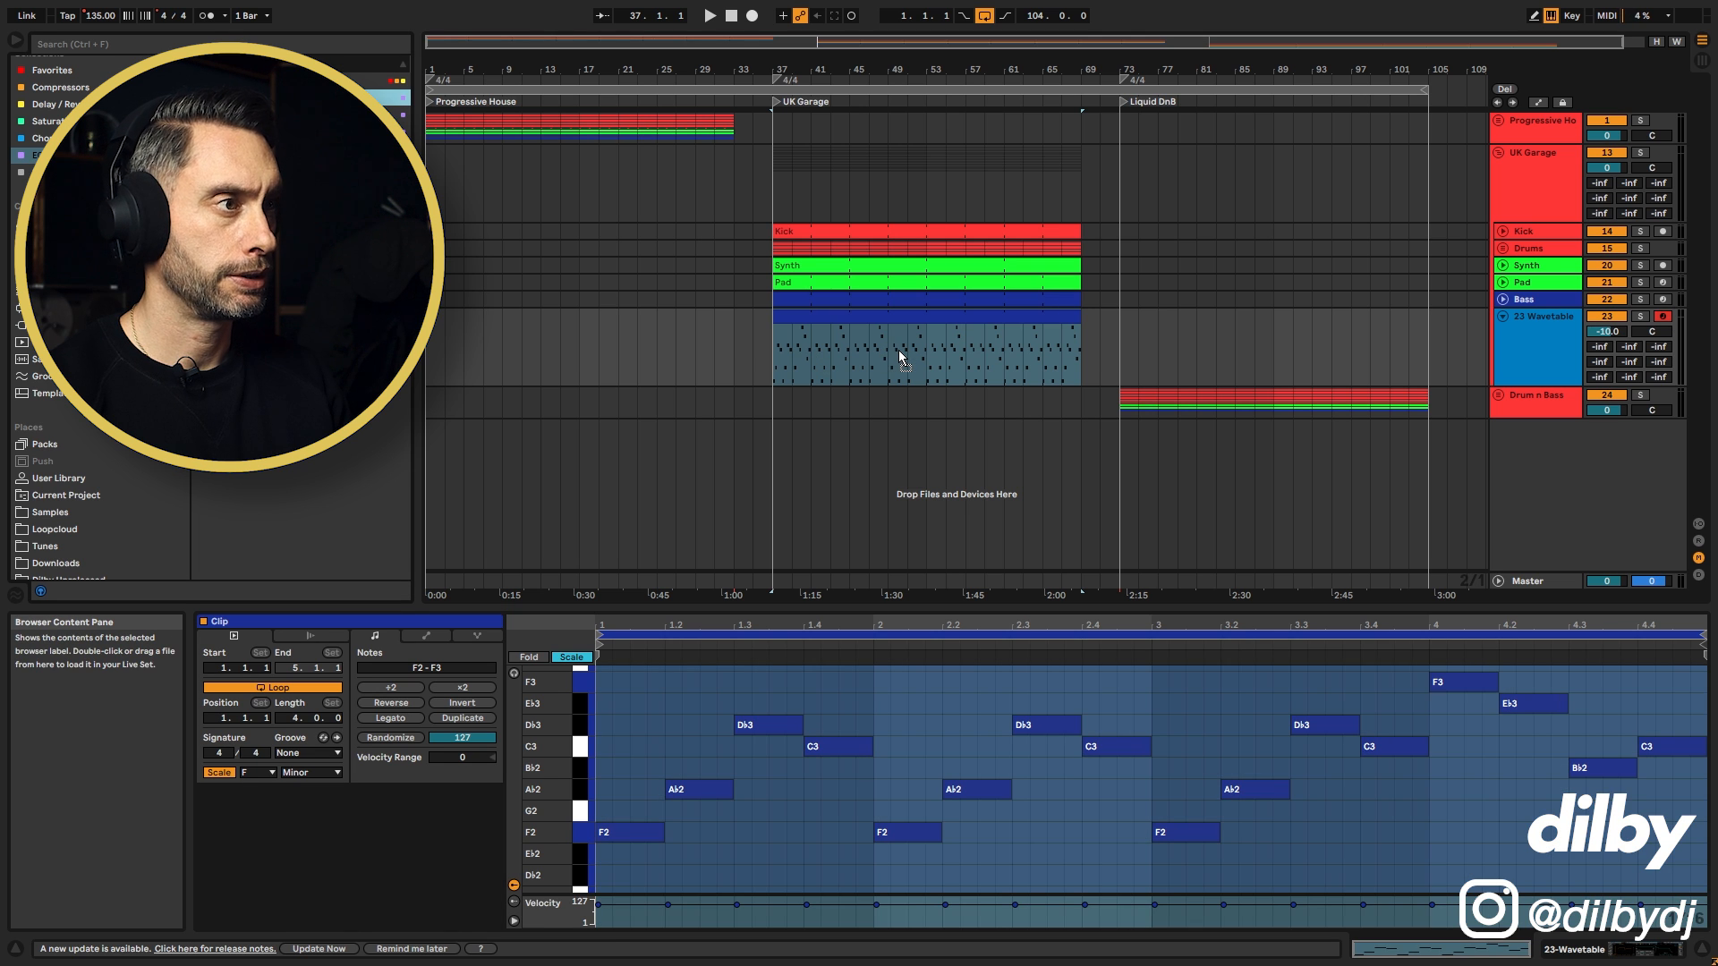
key(shift+Tab)
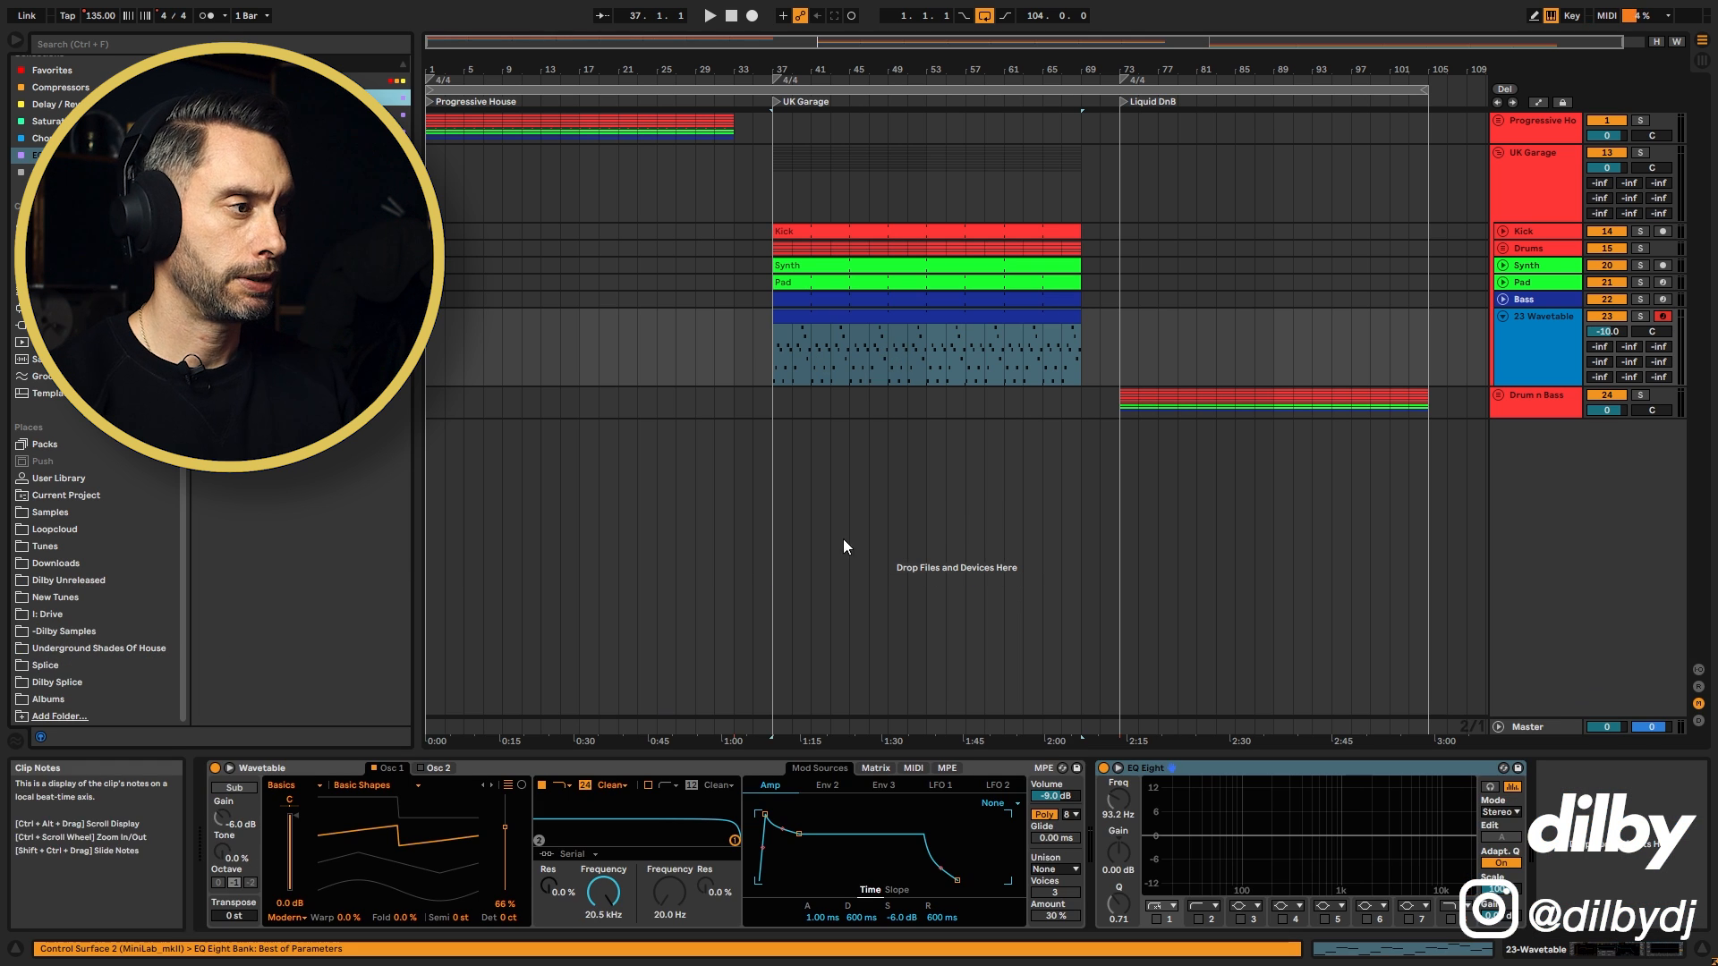
click(1118, 768)
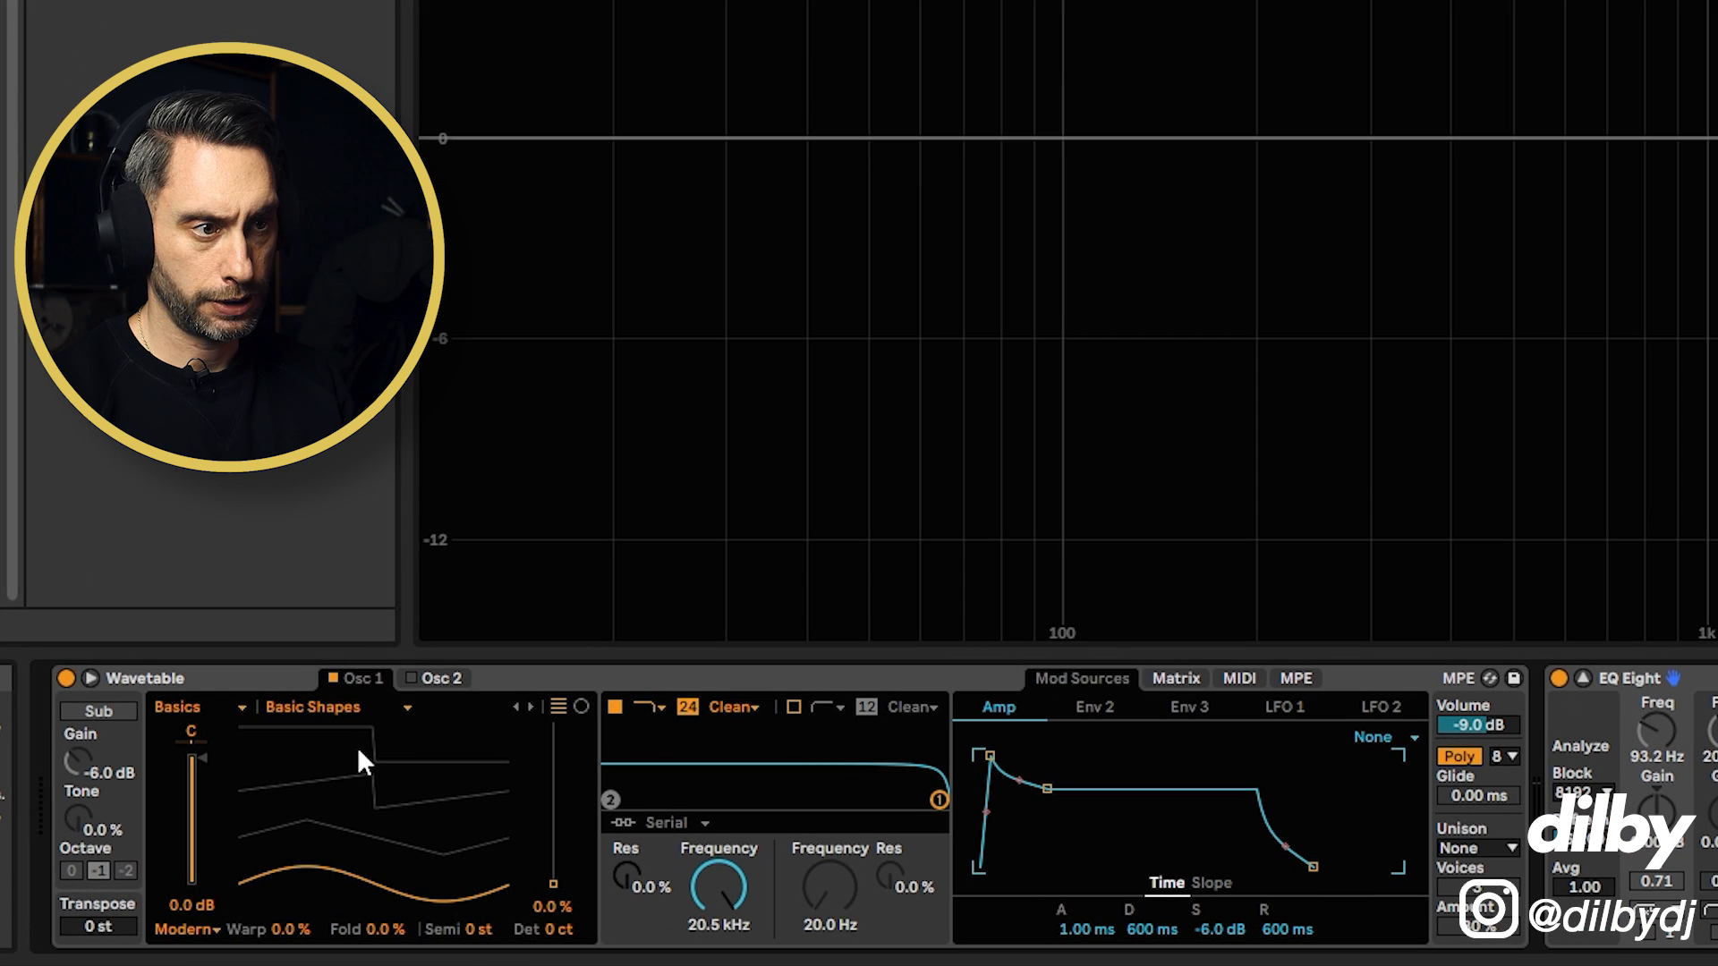
Step: Enable oscillator 2 at 12 semitones with the synth transposed -24 st, and turn on the sub at -14 dB gain and 40% tone
click(429, 679)
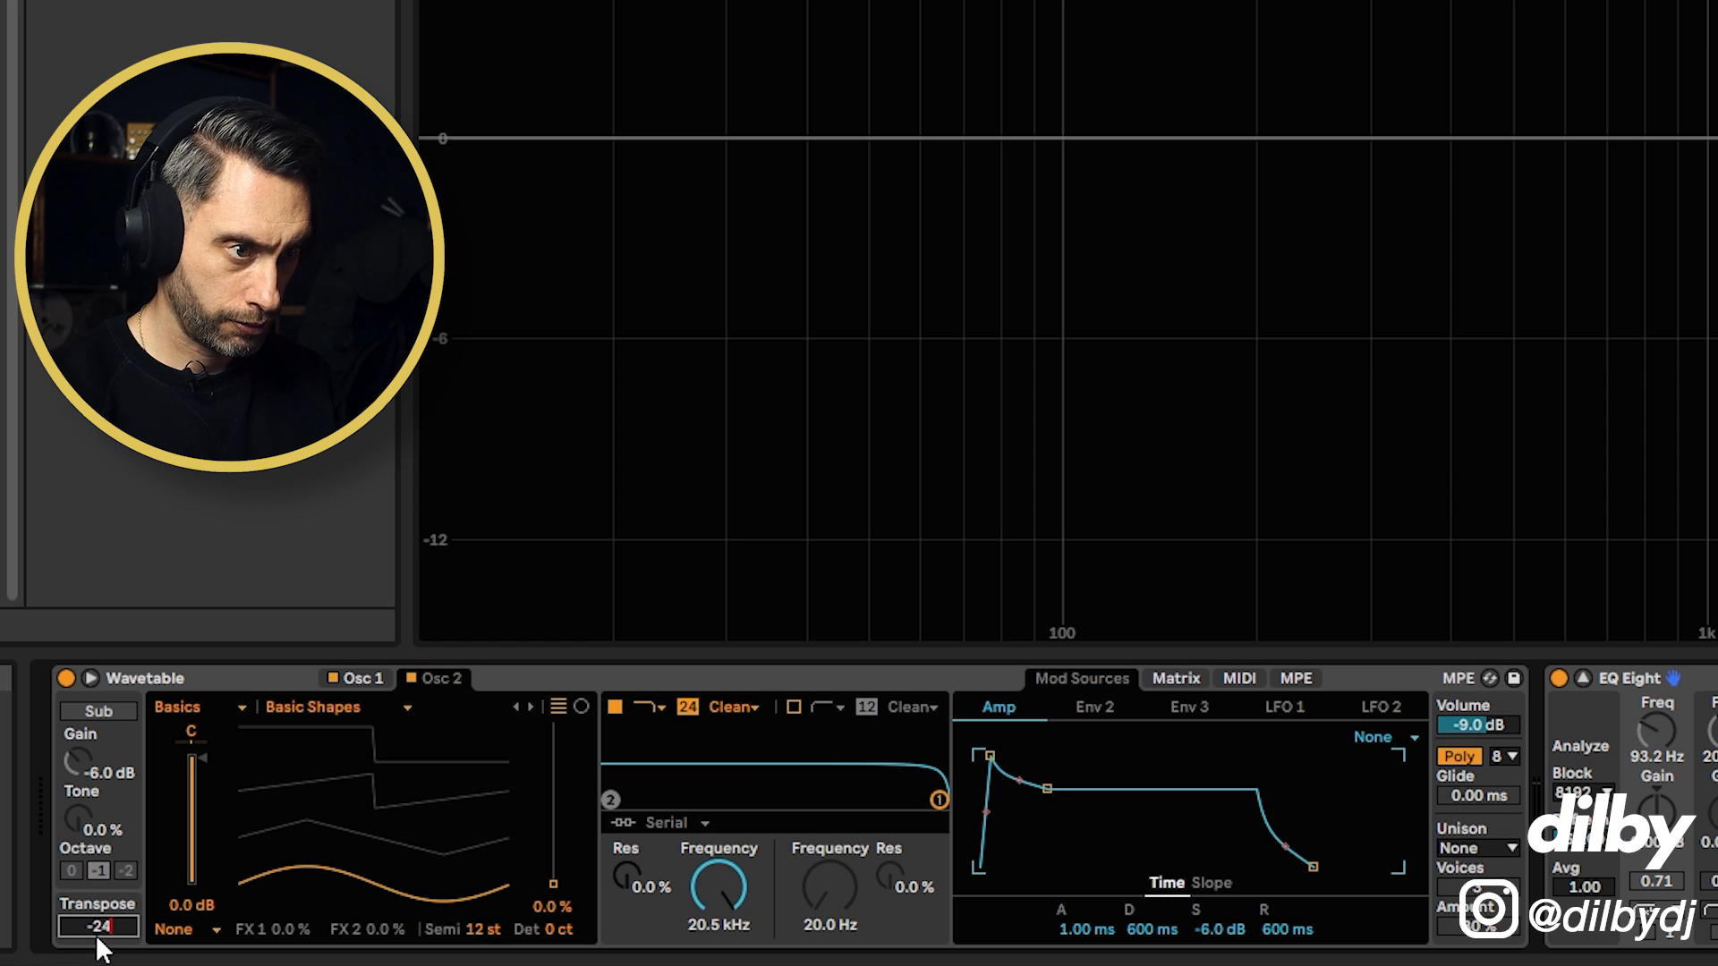
click(98, 711)
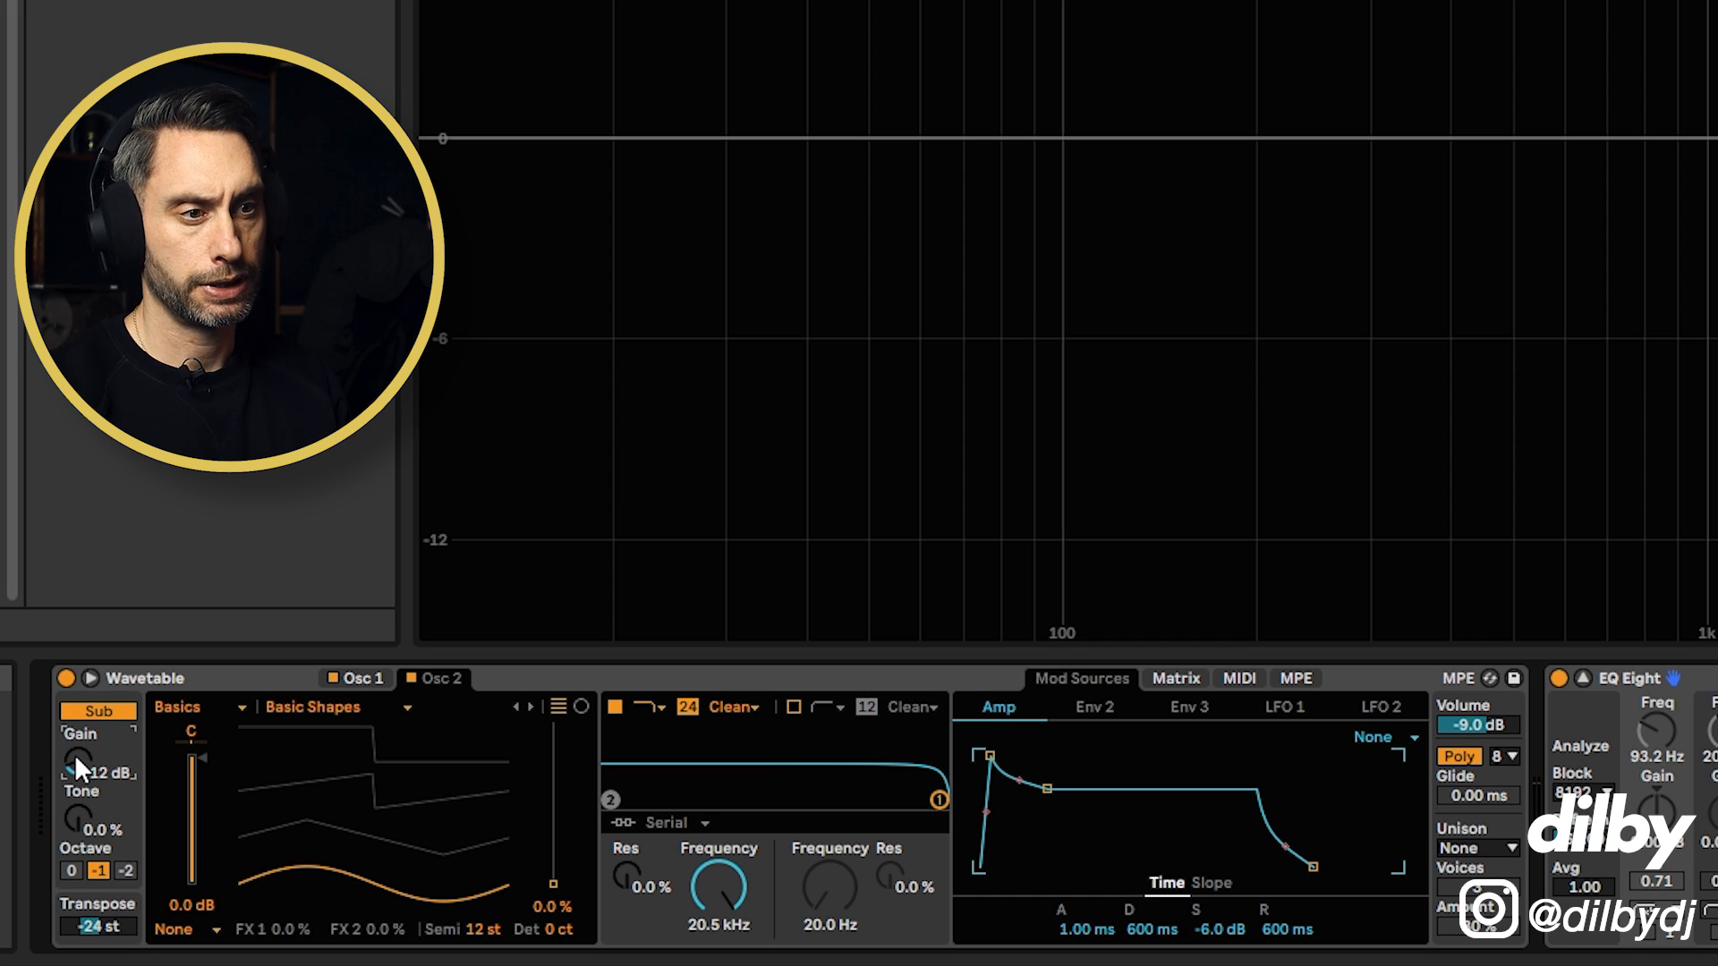
drag(74, 753, 73, 758)
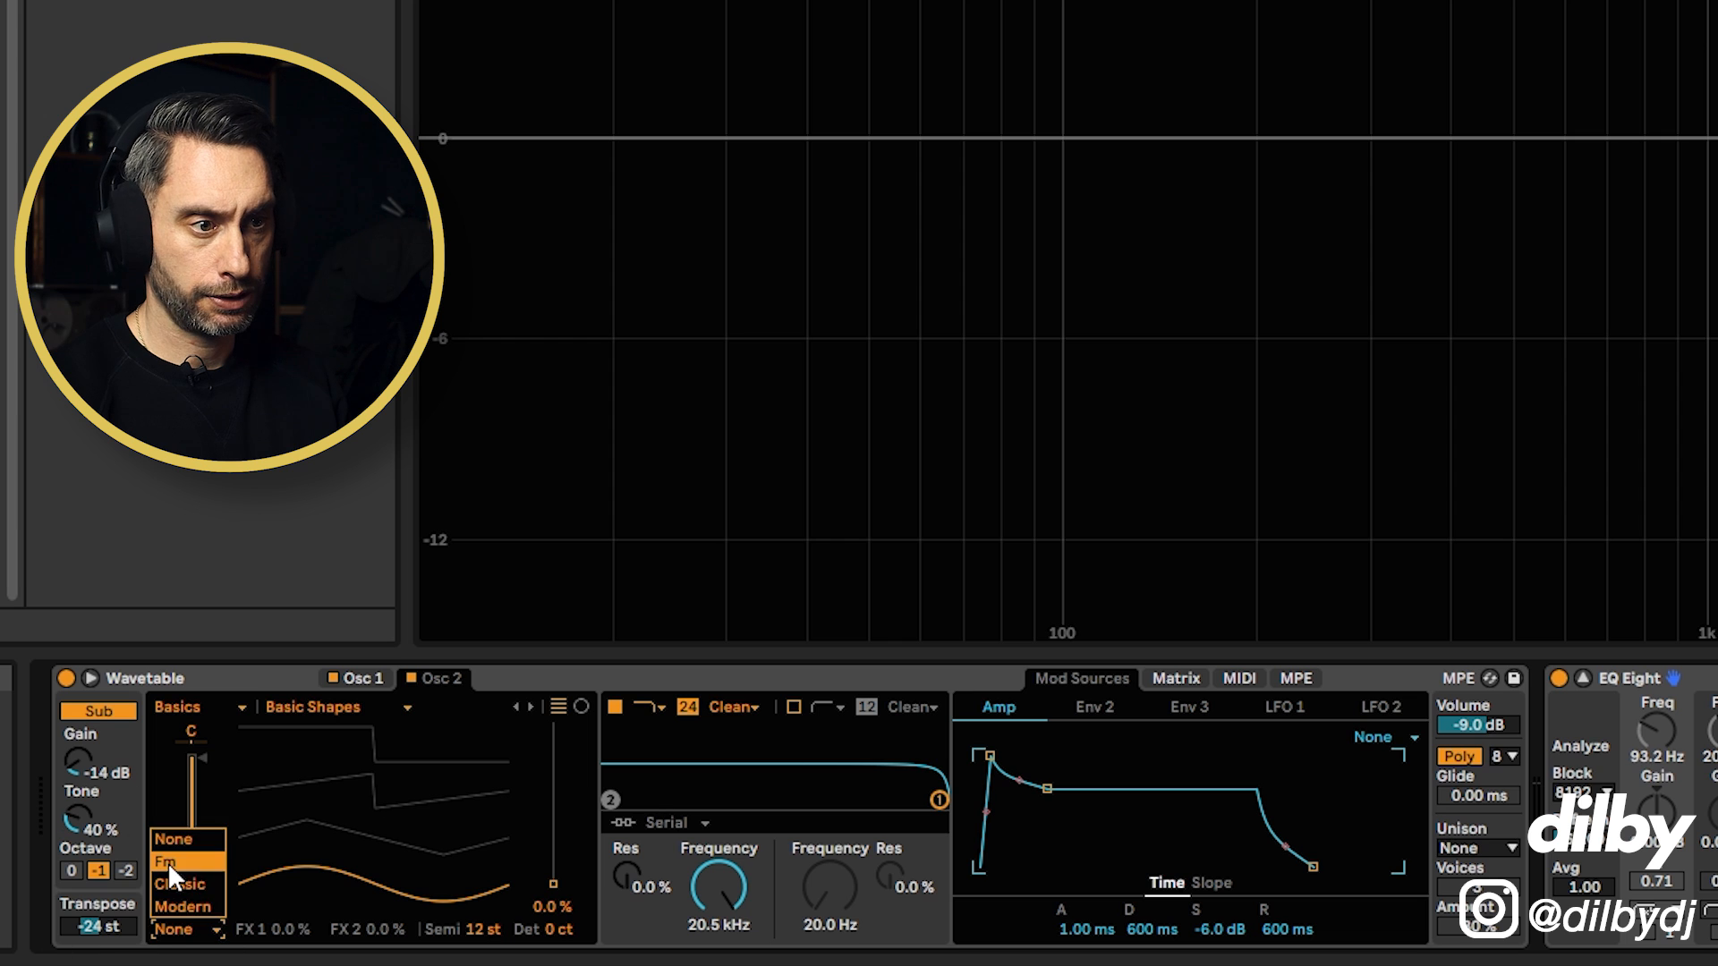
Step: Apply the Fm effect to oscillator 2 with tune at -100% and amount at 18%
click(168, 862)
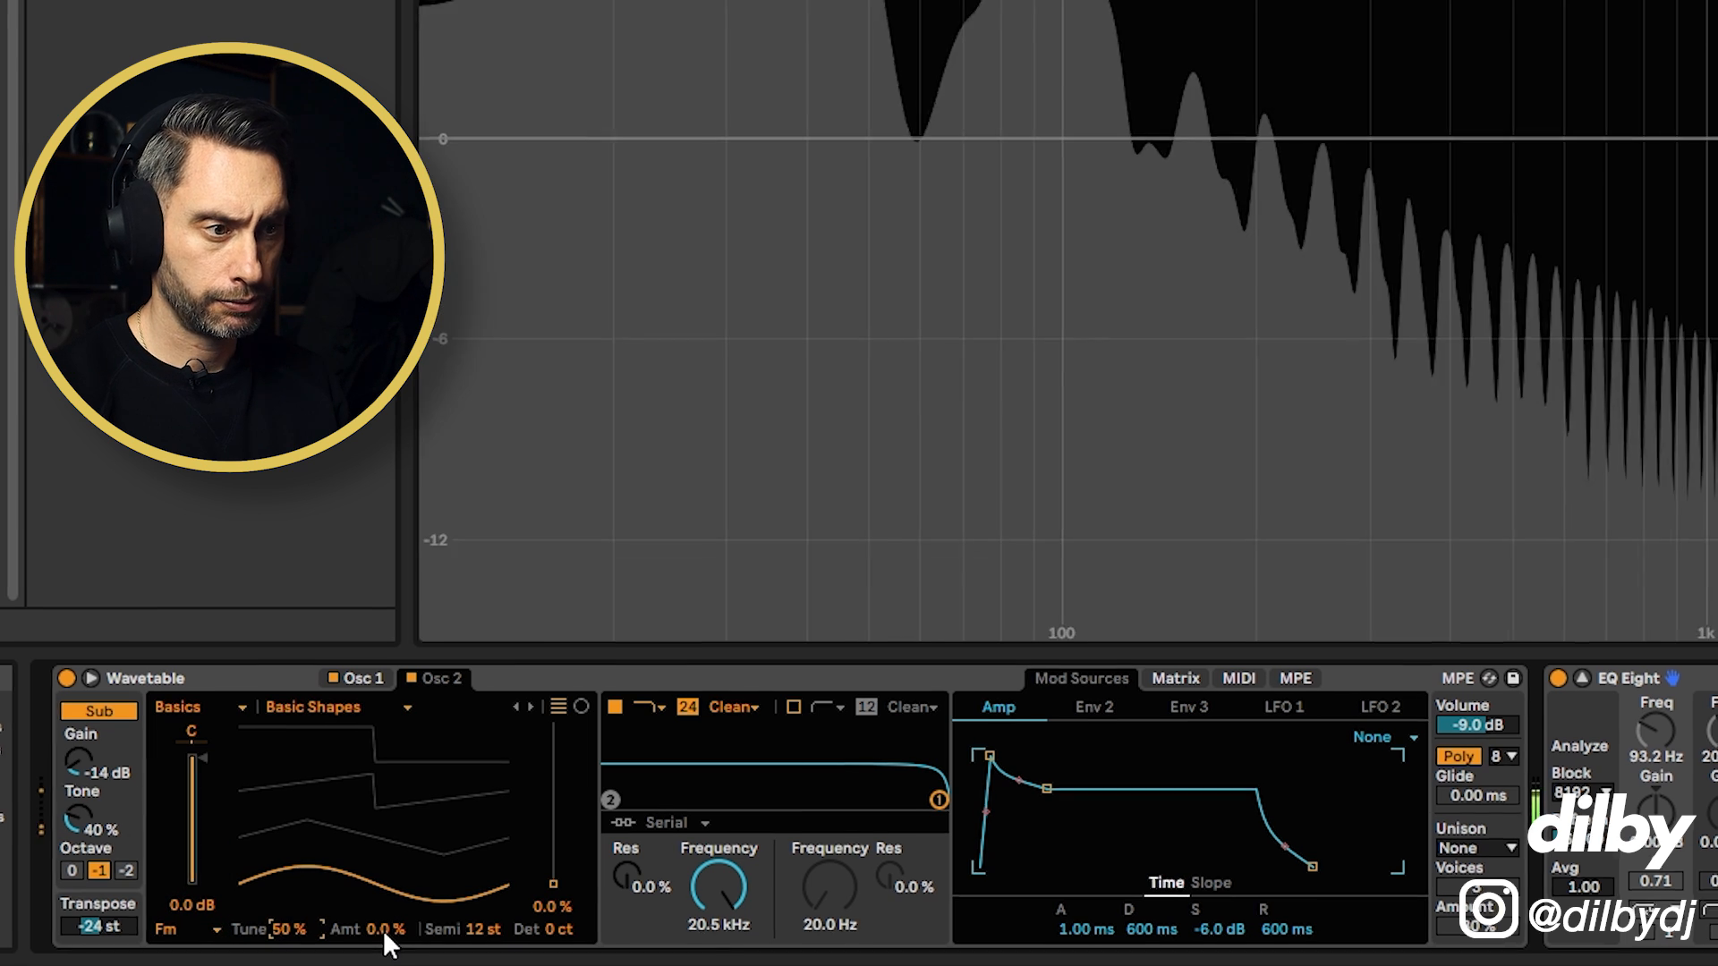
drag(383, 931, 326, 922)
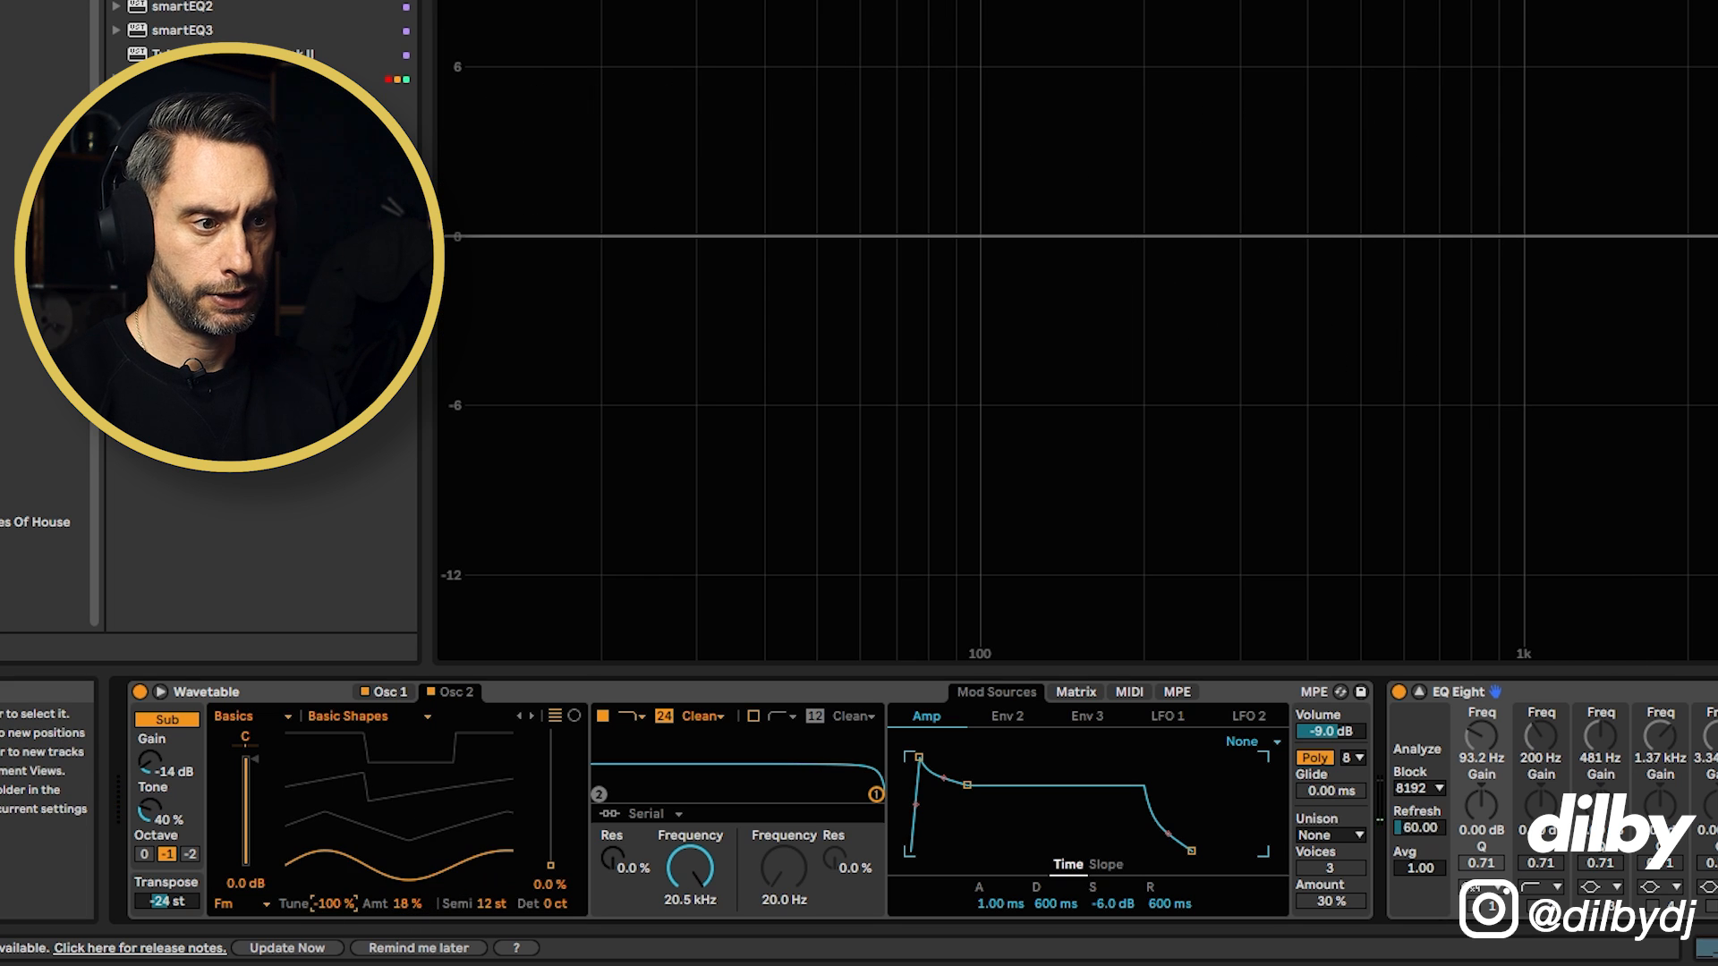
Step: Apply the Fm effect to oscillator 1 with tune at 50% and amount at 19%
click(367, 692)
click(260, 845)
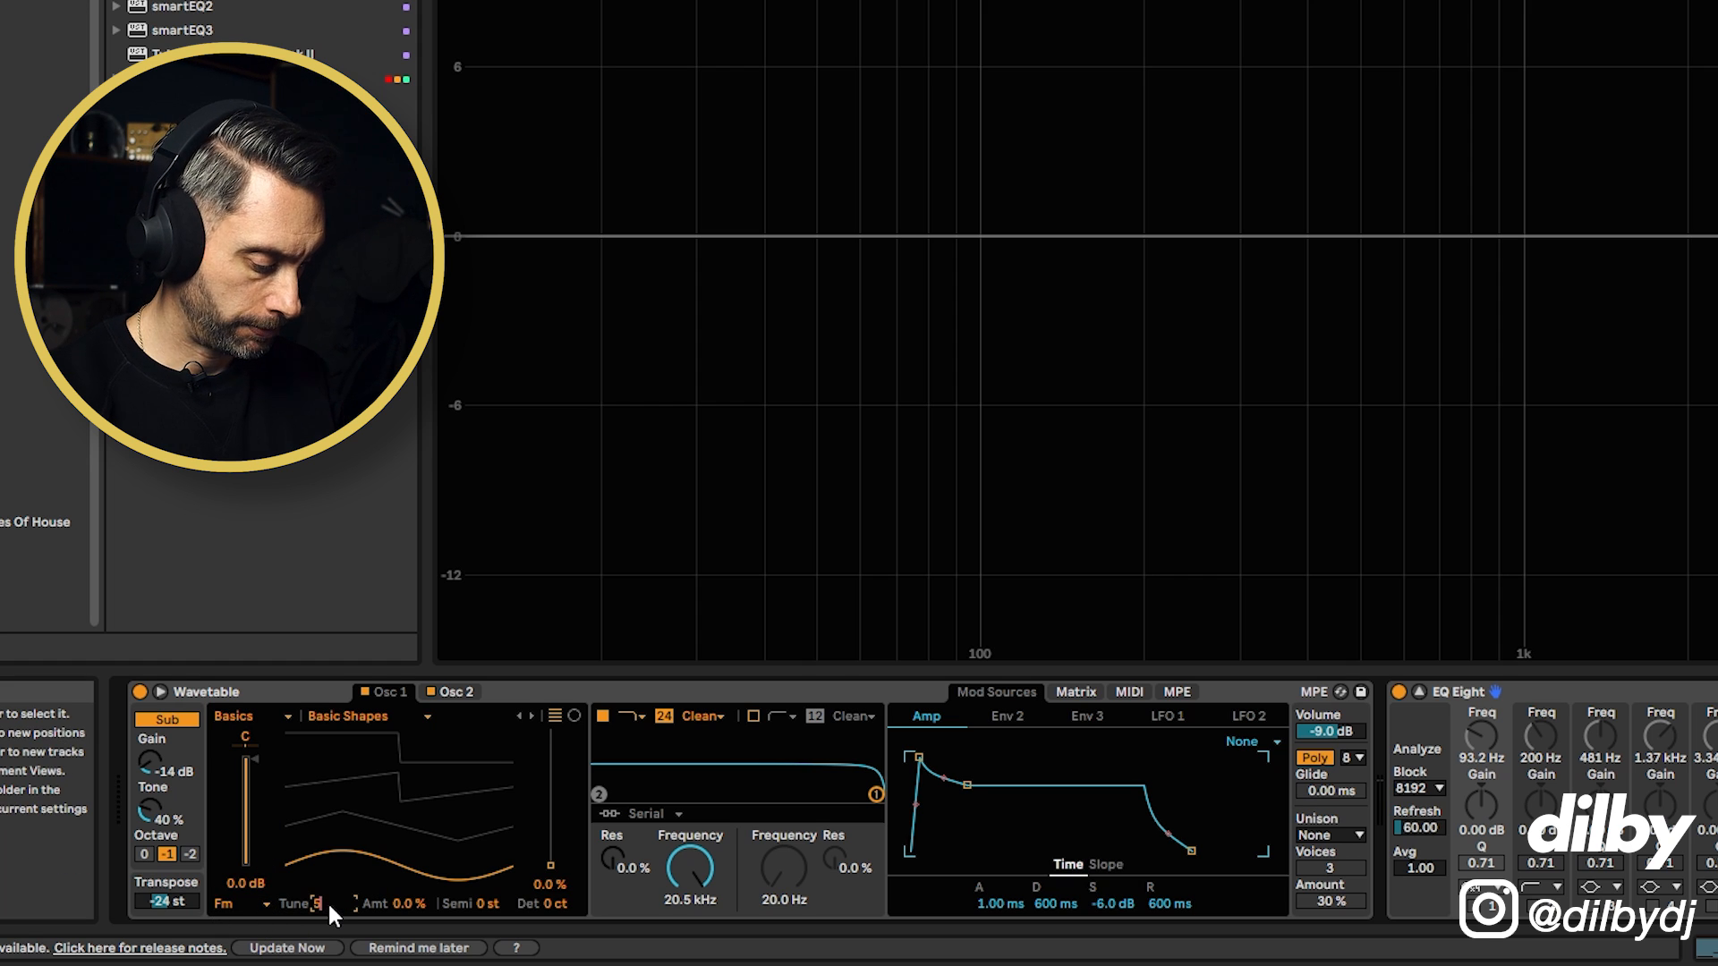
click(409, 904)
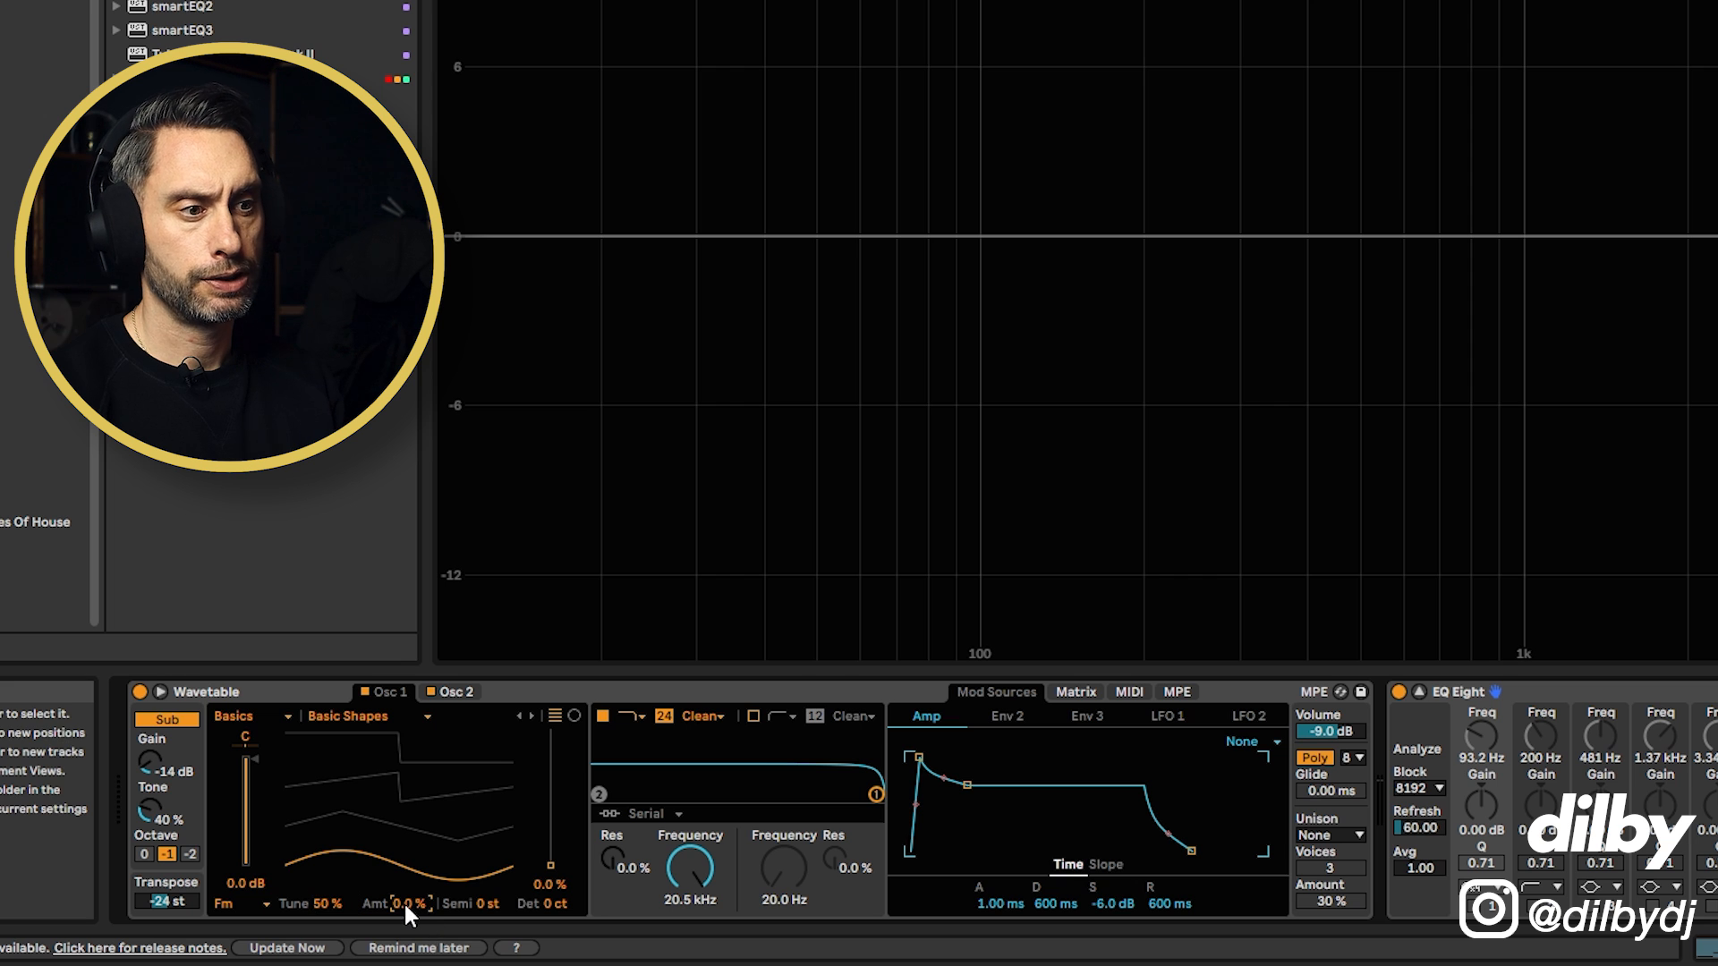
drag(409, 903, 409, 881)
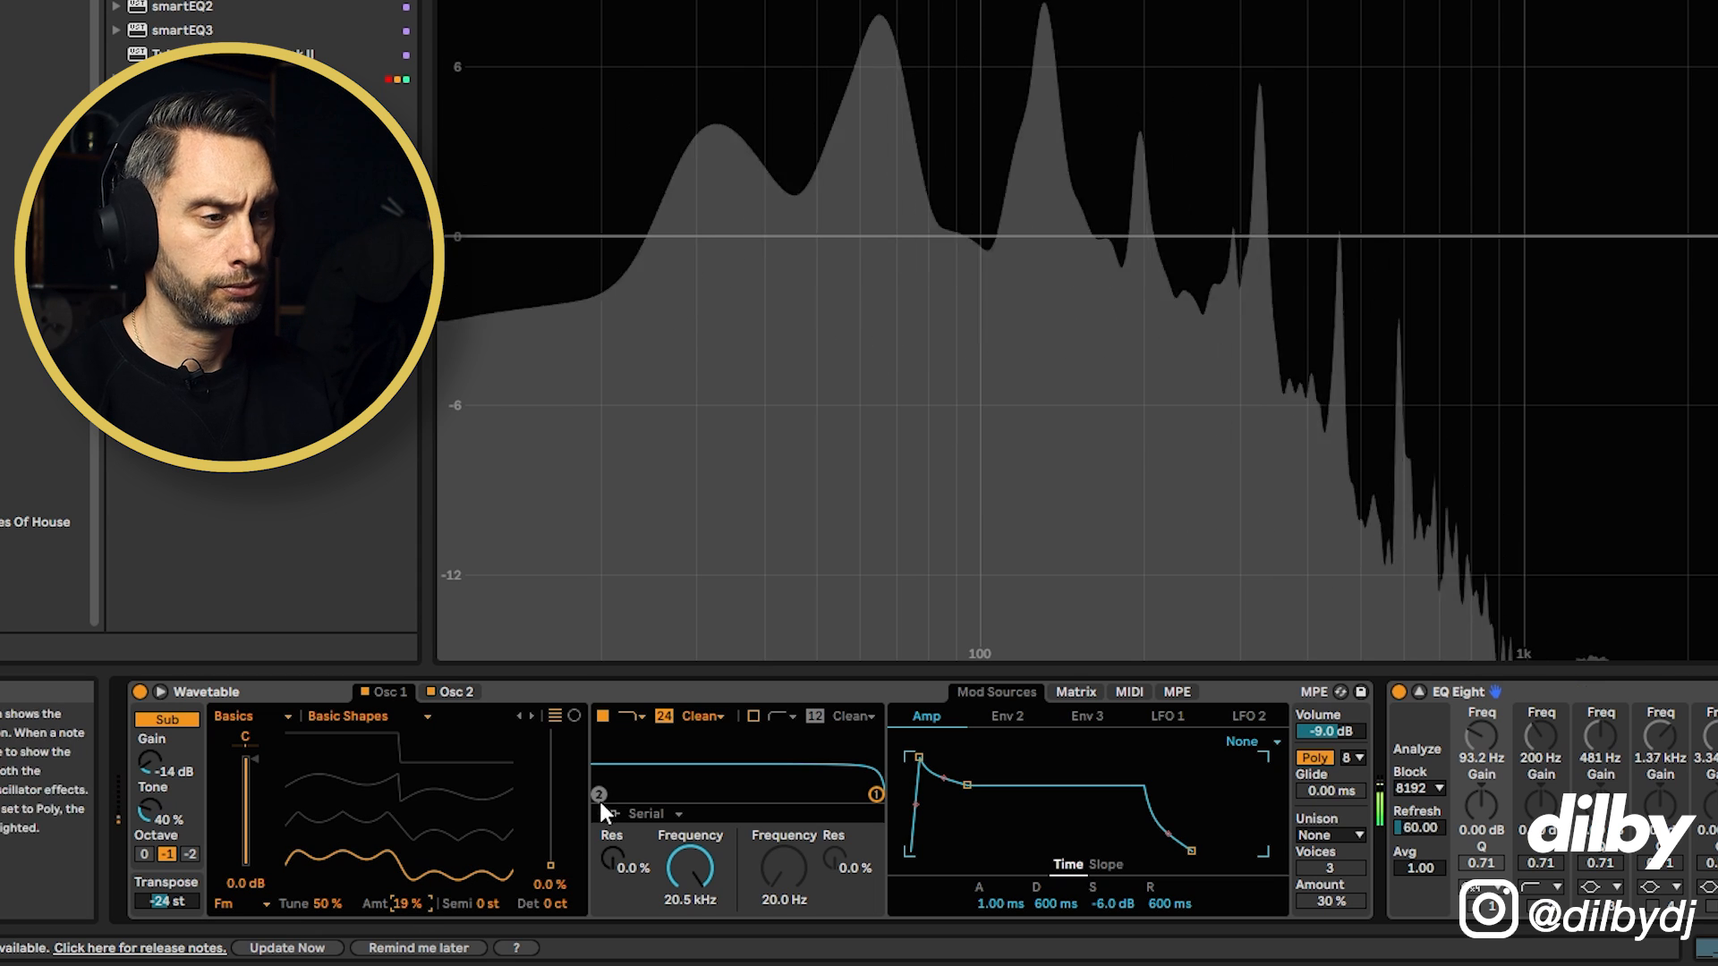
Step: Modulate oscillator 1's FM amount with LFO 1 at 100 in the modulation matrix
key(space)
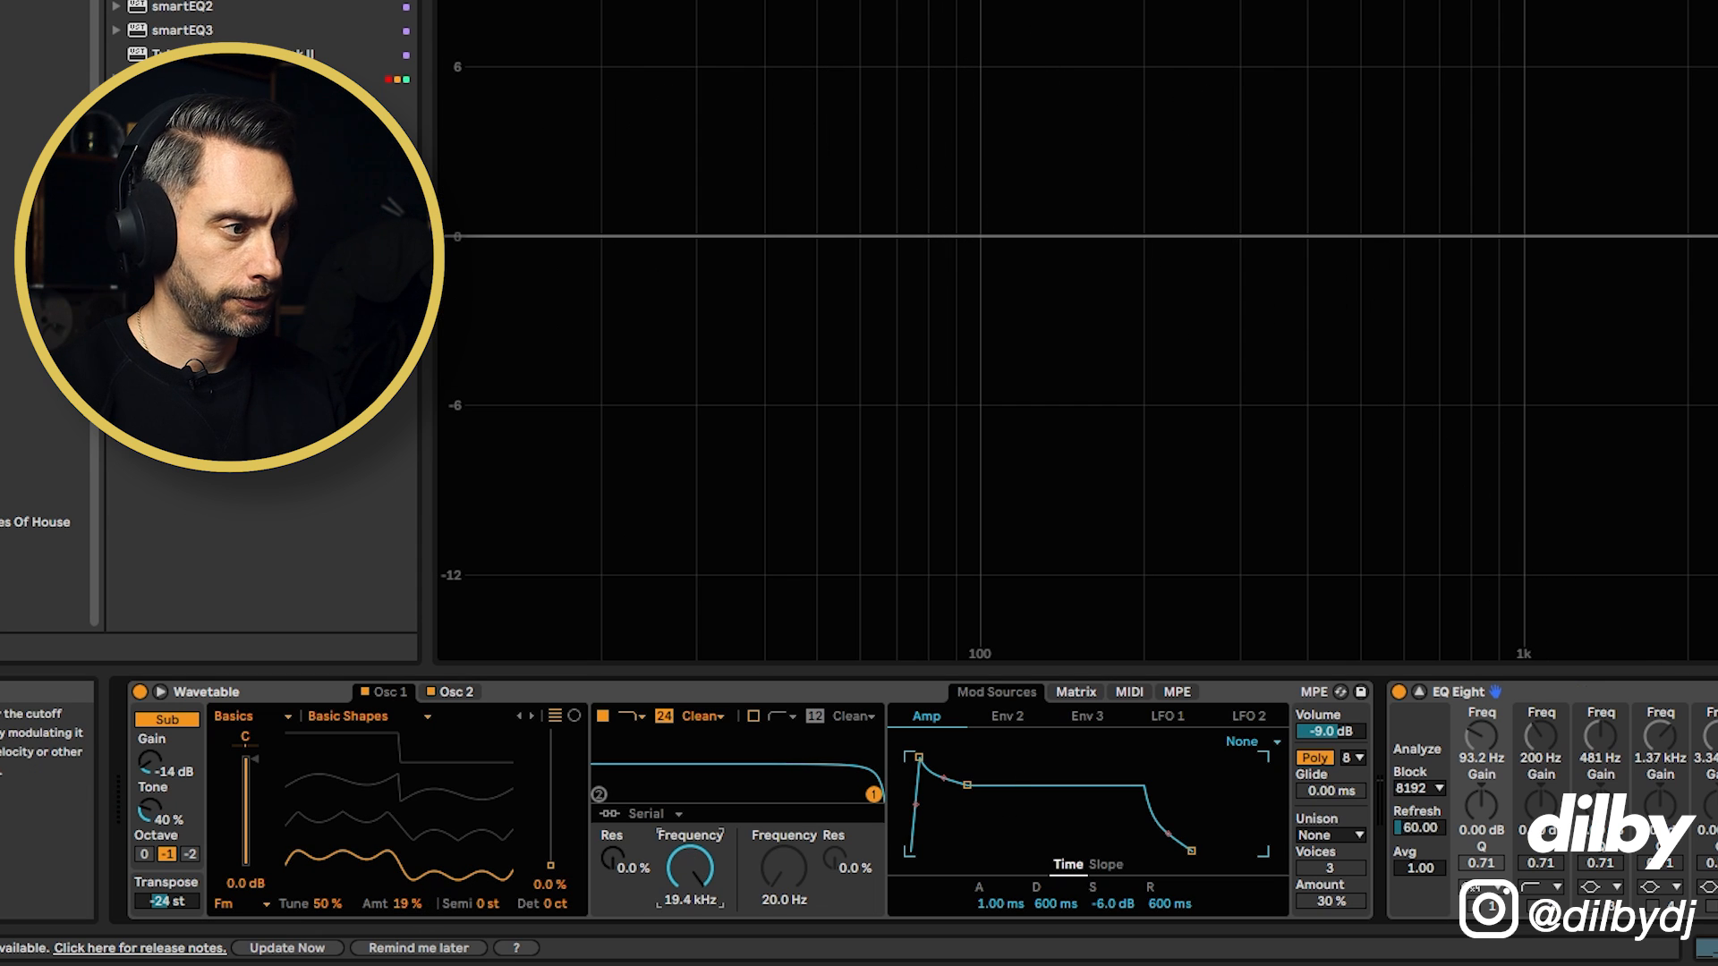
click(1169, 715)
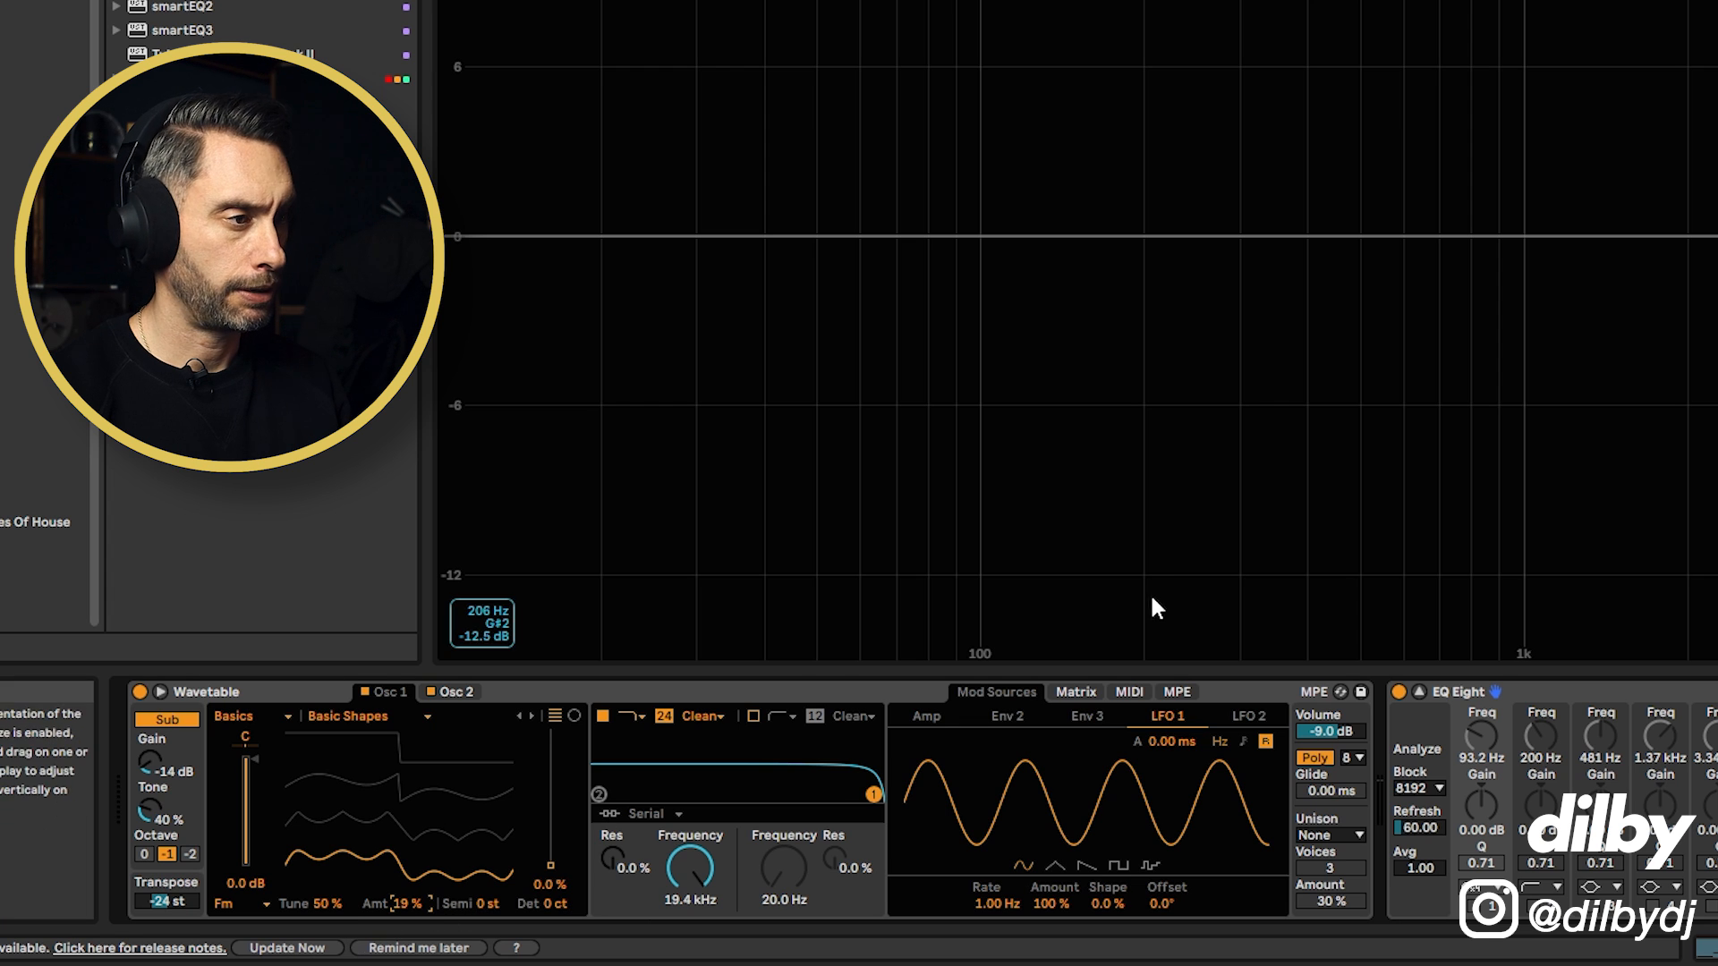
click(1075, 692)
drag(1177, 839, 1179, 843)
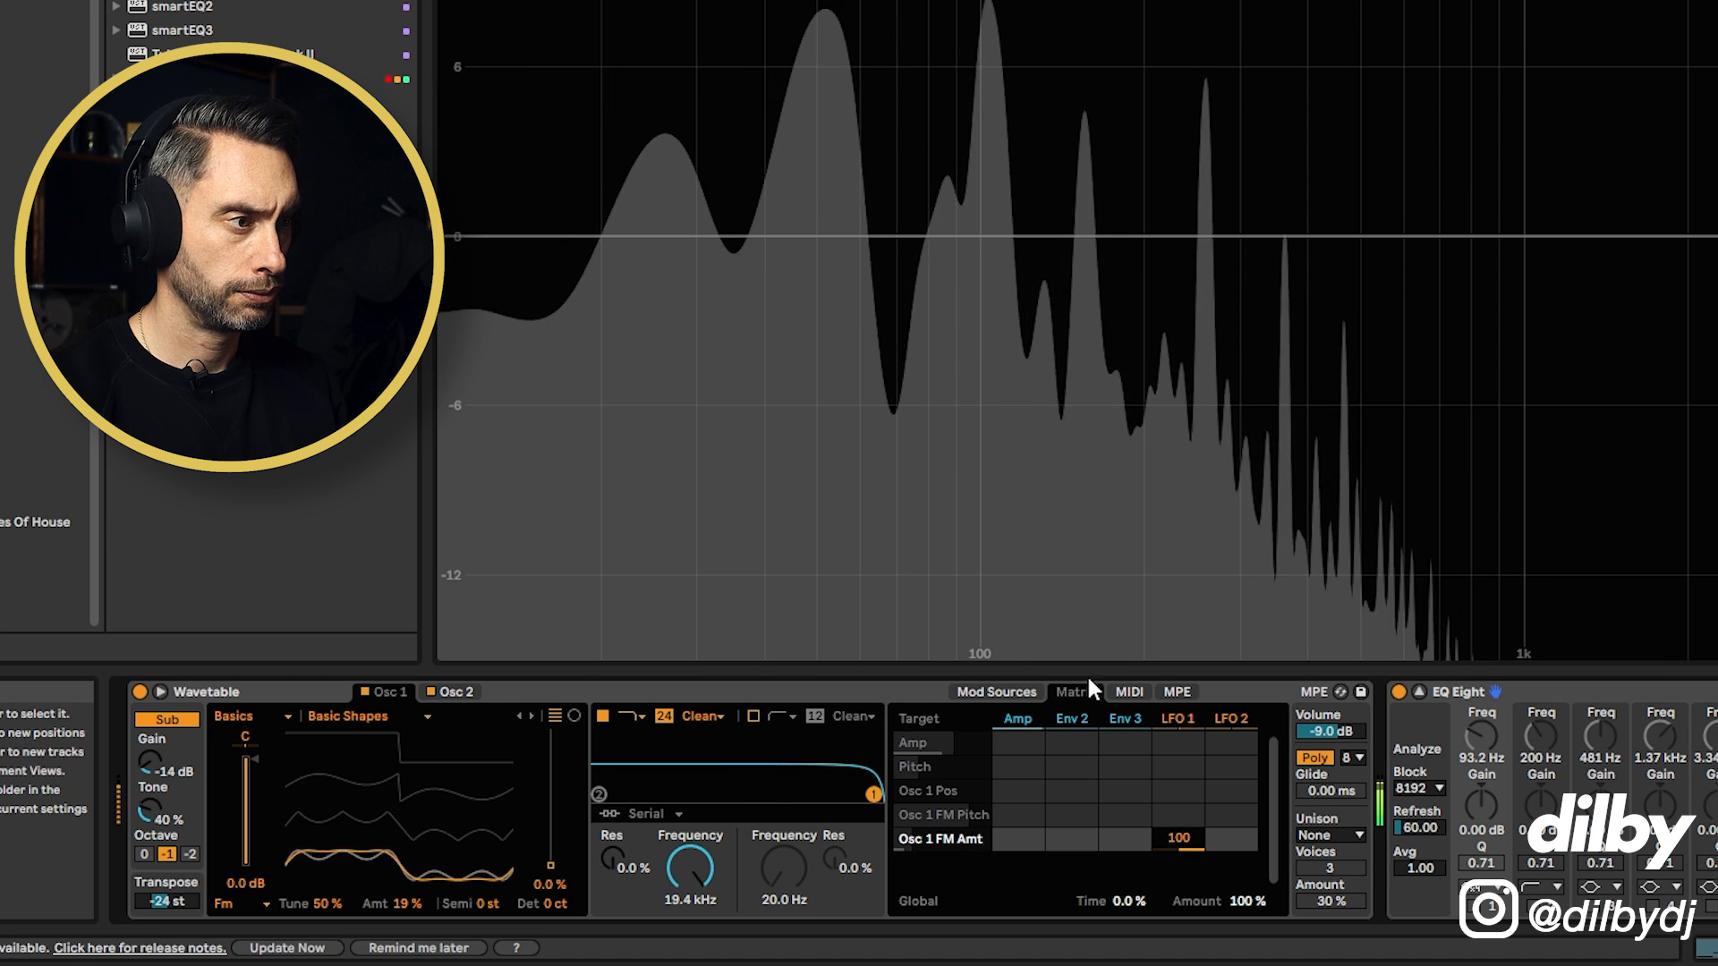
Step: Sync LFO 1 to the tempo and set its rate to 1/2, comparing it with 1/64 during playback
click(1177, 718)
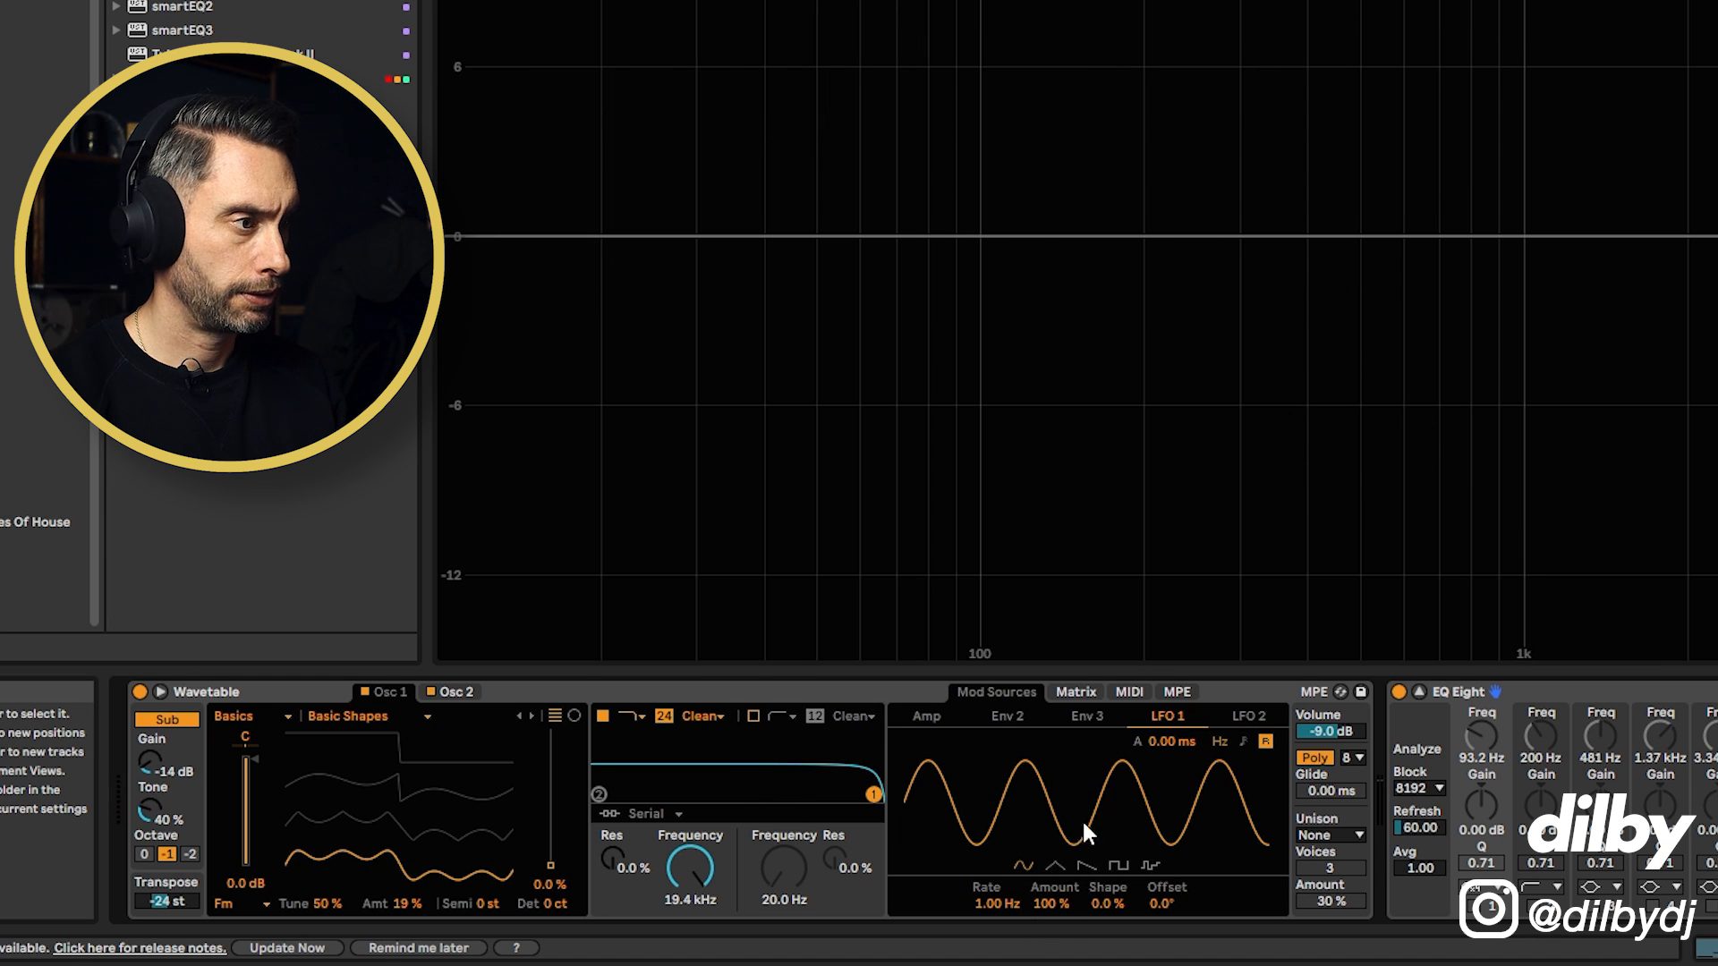
click(1242, 741)
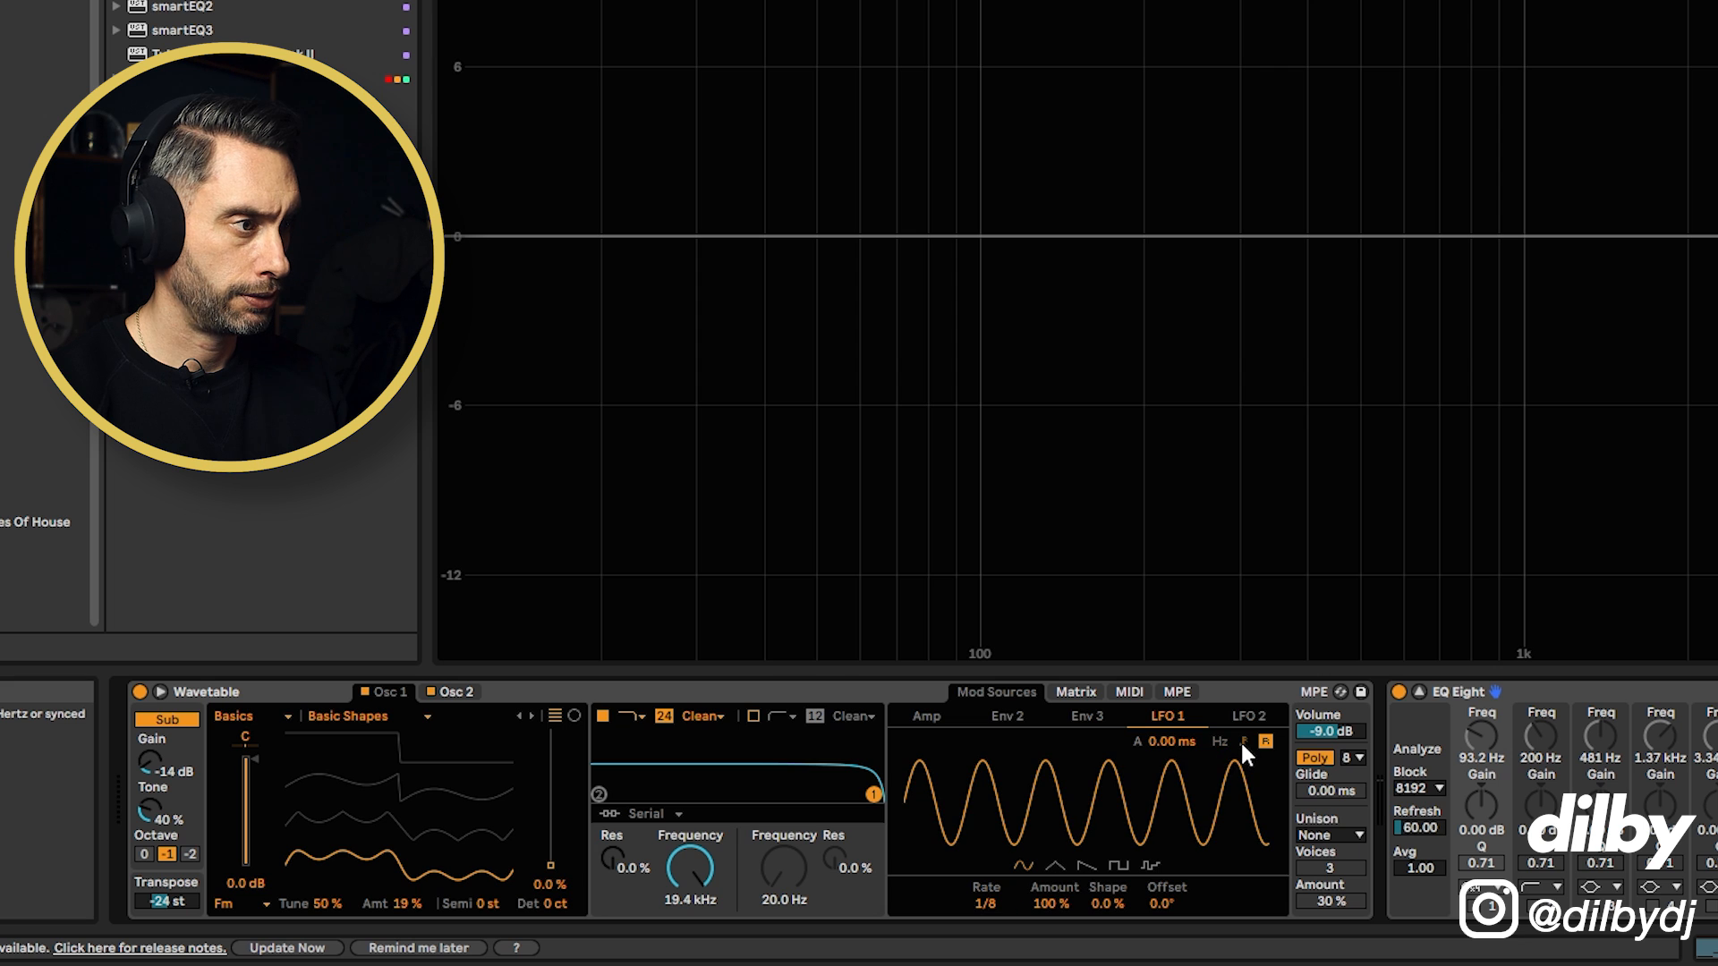
mouse_move(986, 903)
mouse_down()
mouse_move(985, 886)
mouse_move(986, 925)
mouse_up()
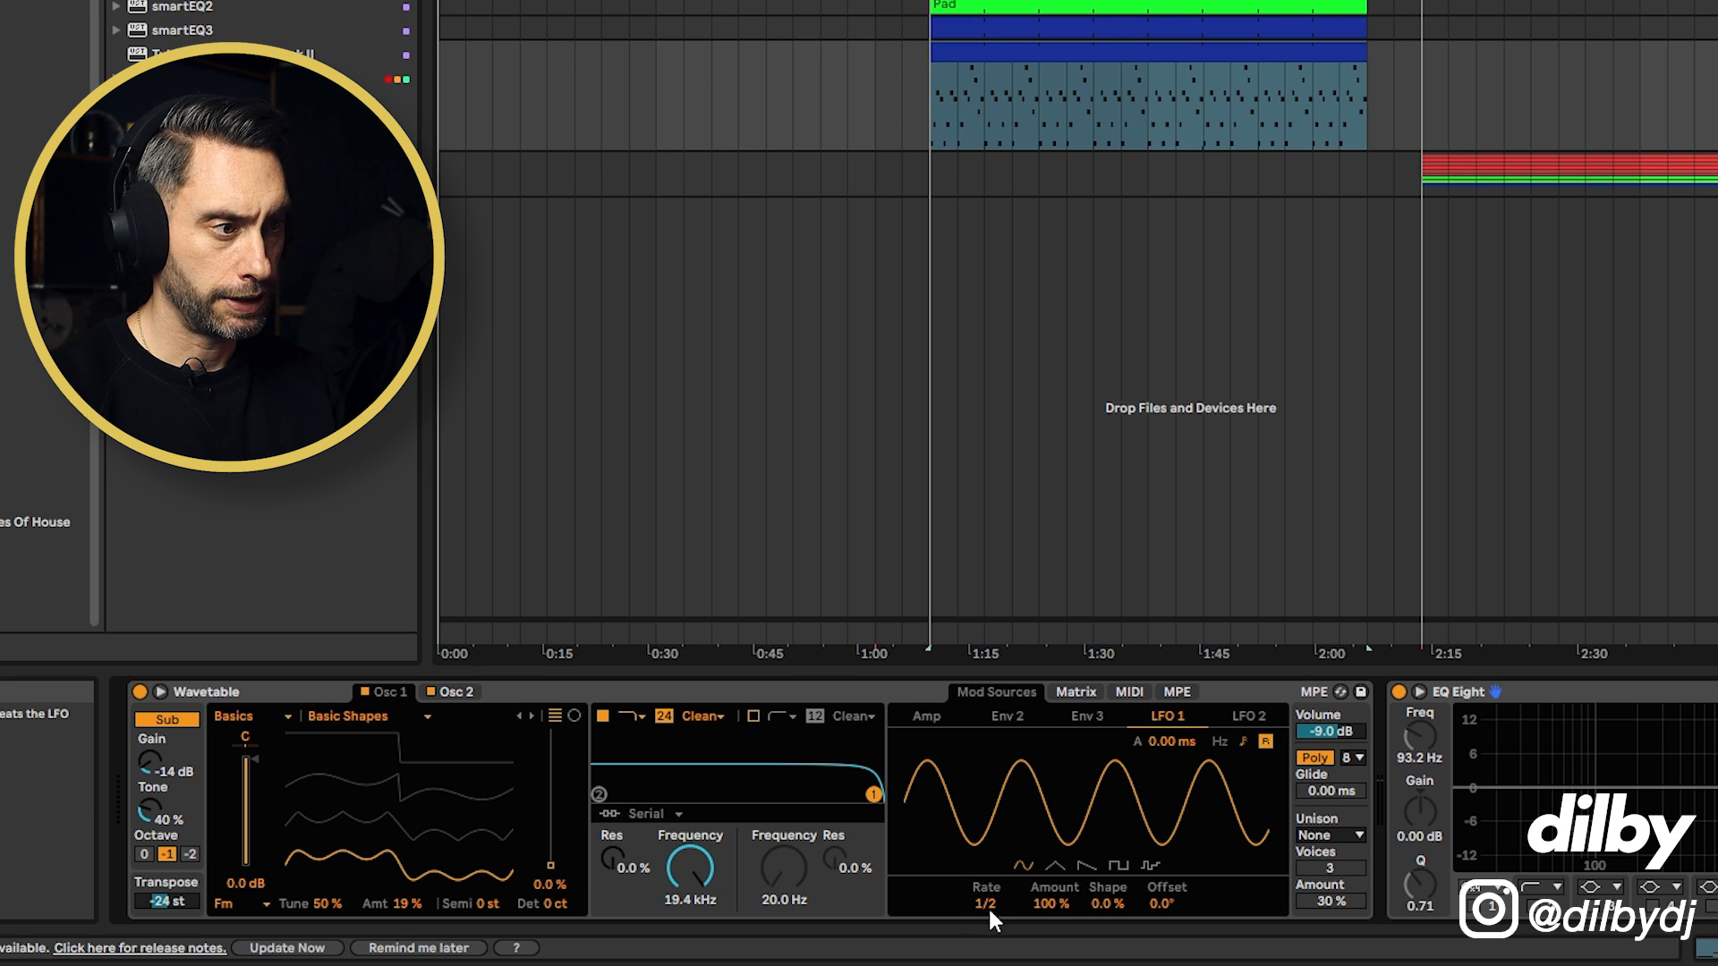
key(space)
drag(987, 906, 988, 823)
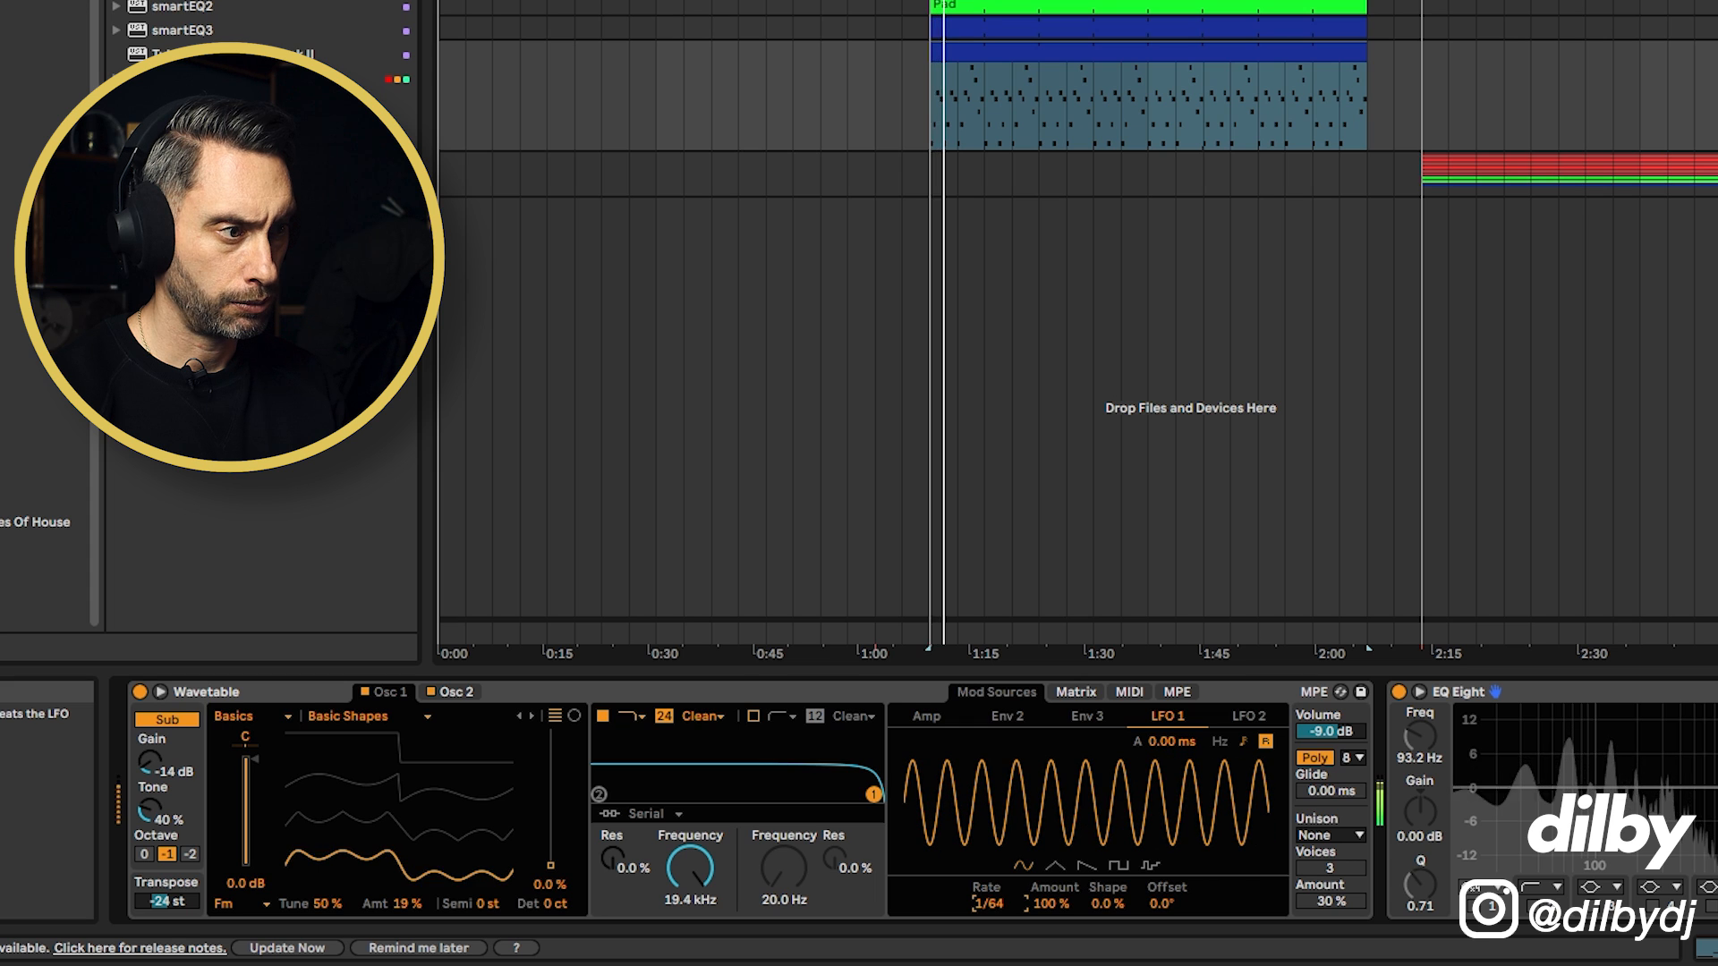
mouse_move(988, 904)
mouse_down()
mouse_move(987, 948)
mouse_move(985, 897)
mouse_up()
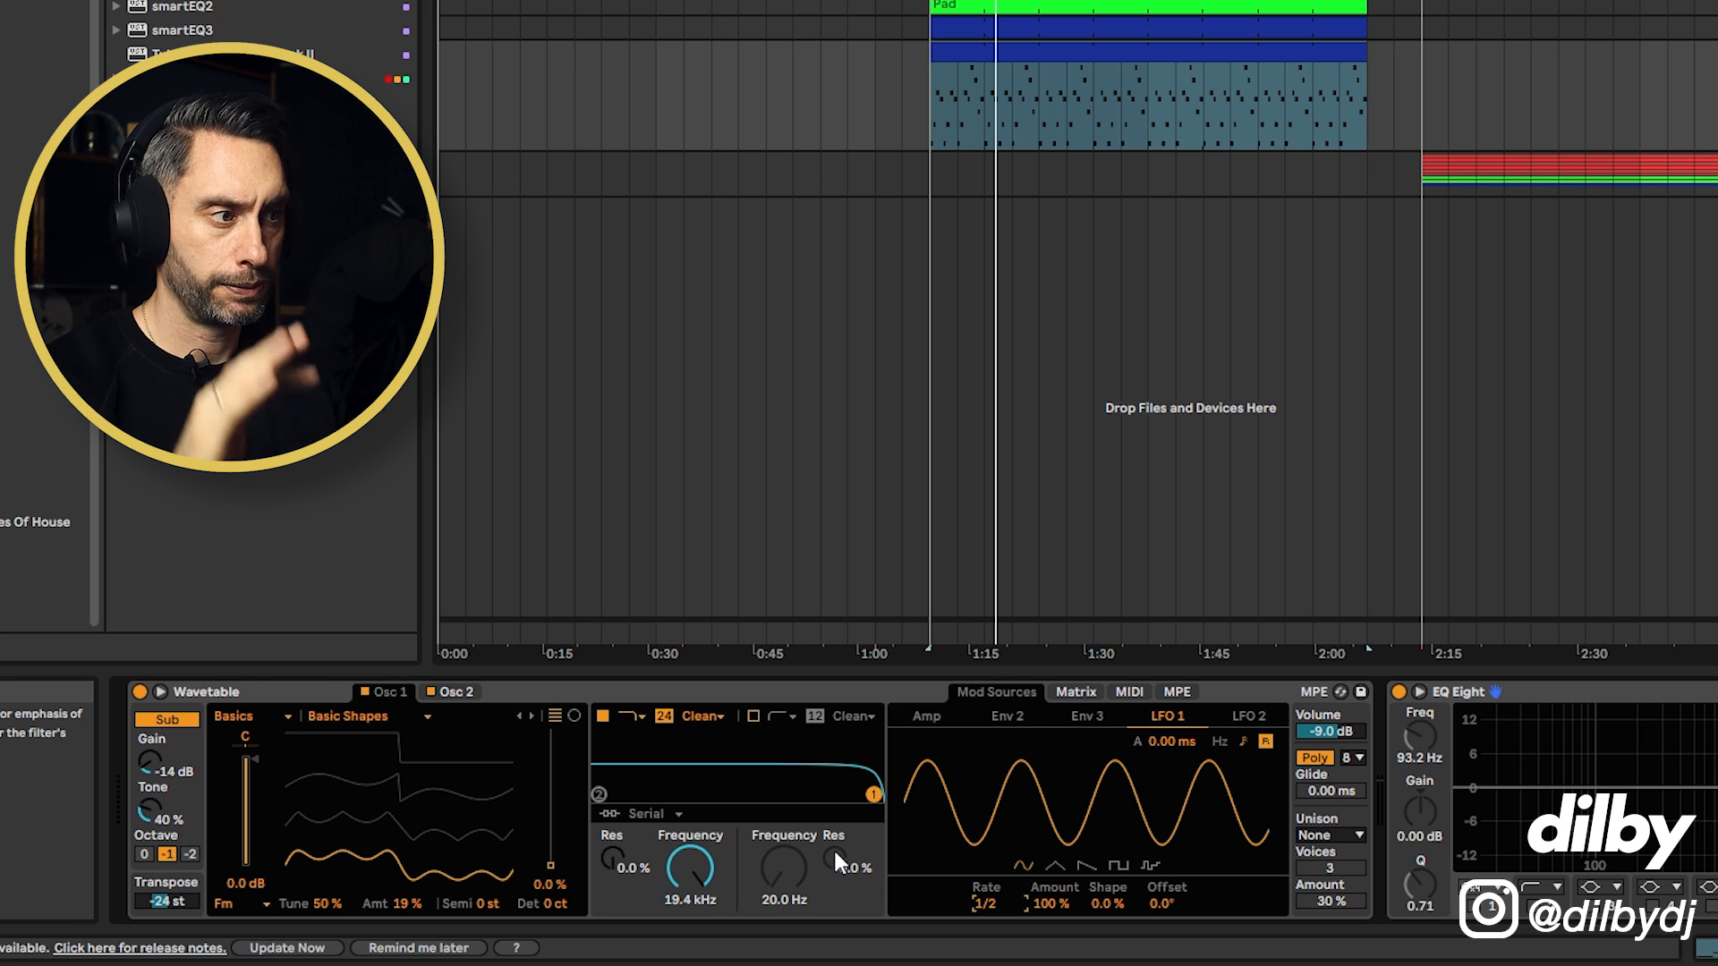
Step: Set filter 1 to 153 Hz with 58% resonance, and modulate its frequency with LFO 1 at 12
drag(701, 854, 701, 921)
key(space)
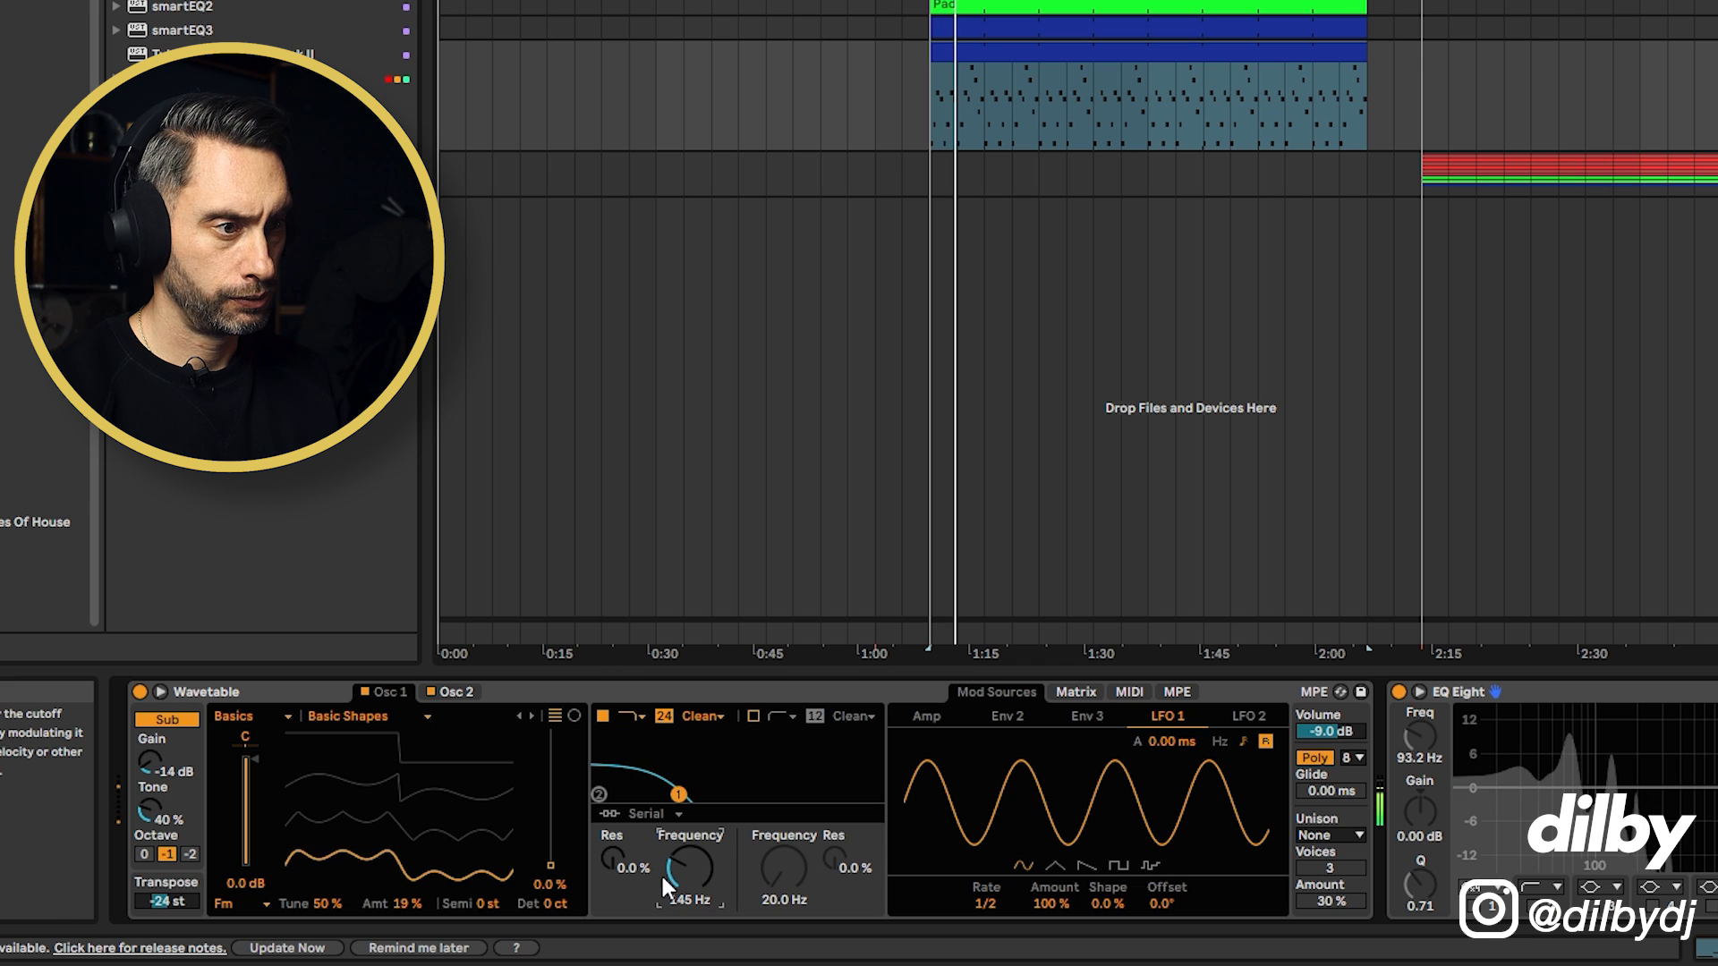
drag(613, 858, 613, 817)
drag(716, 884, 702, 873)
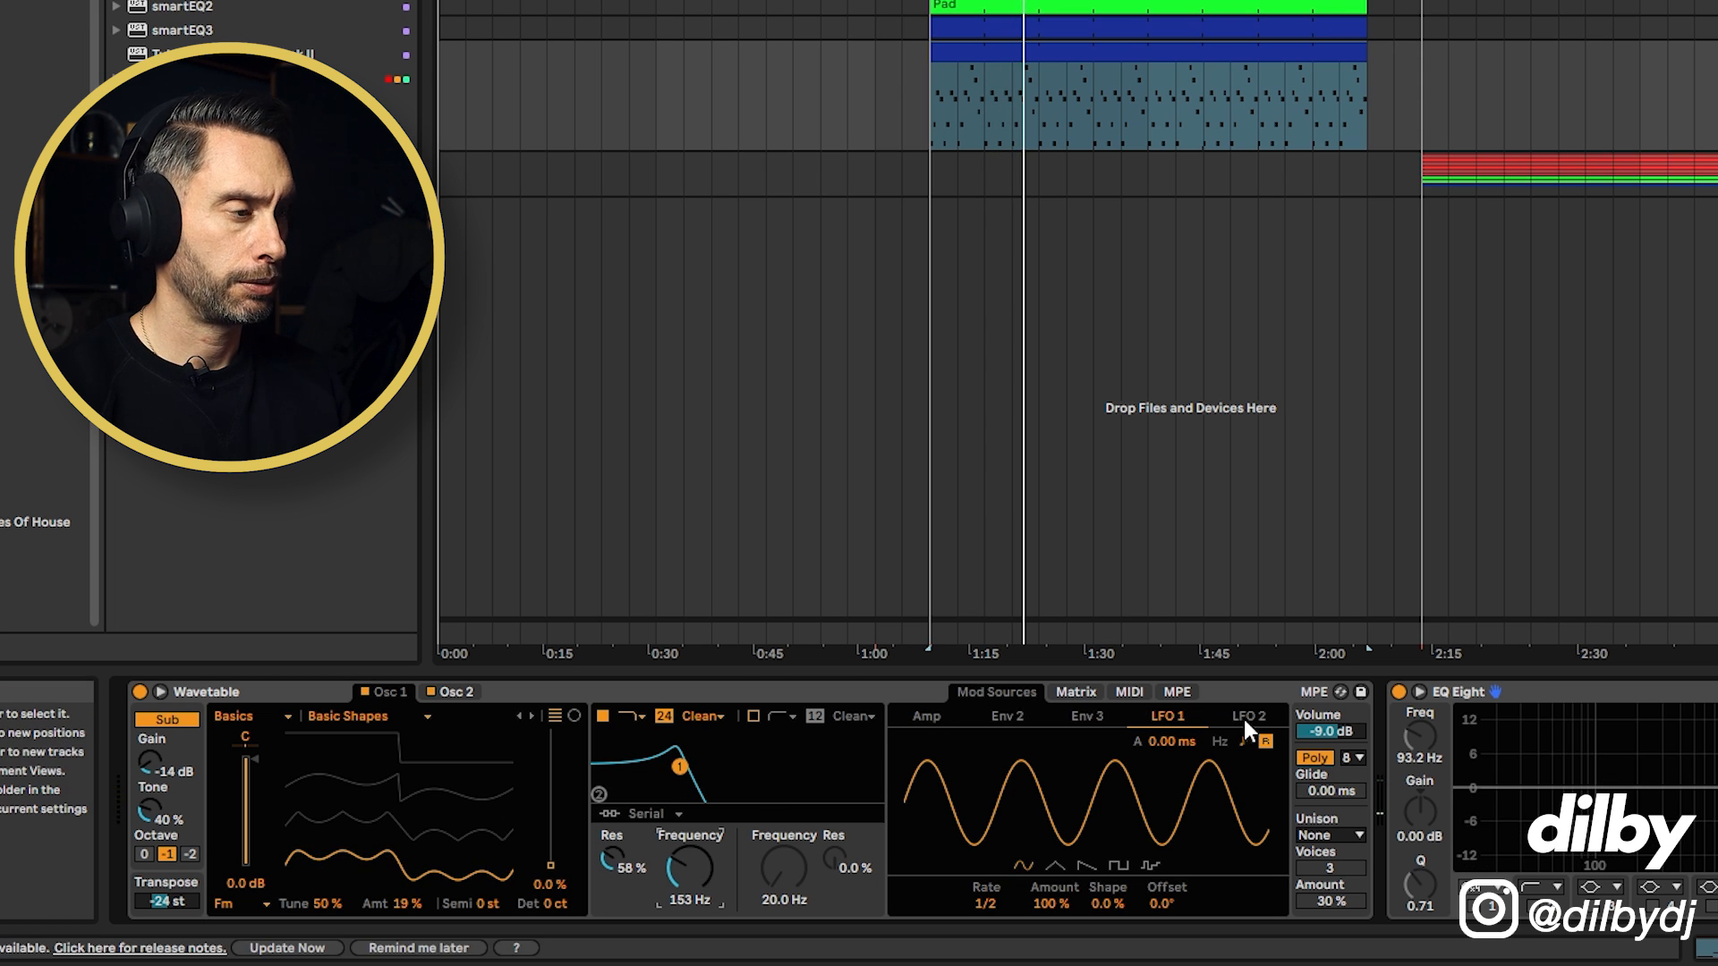
click(1074, 692)
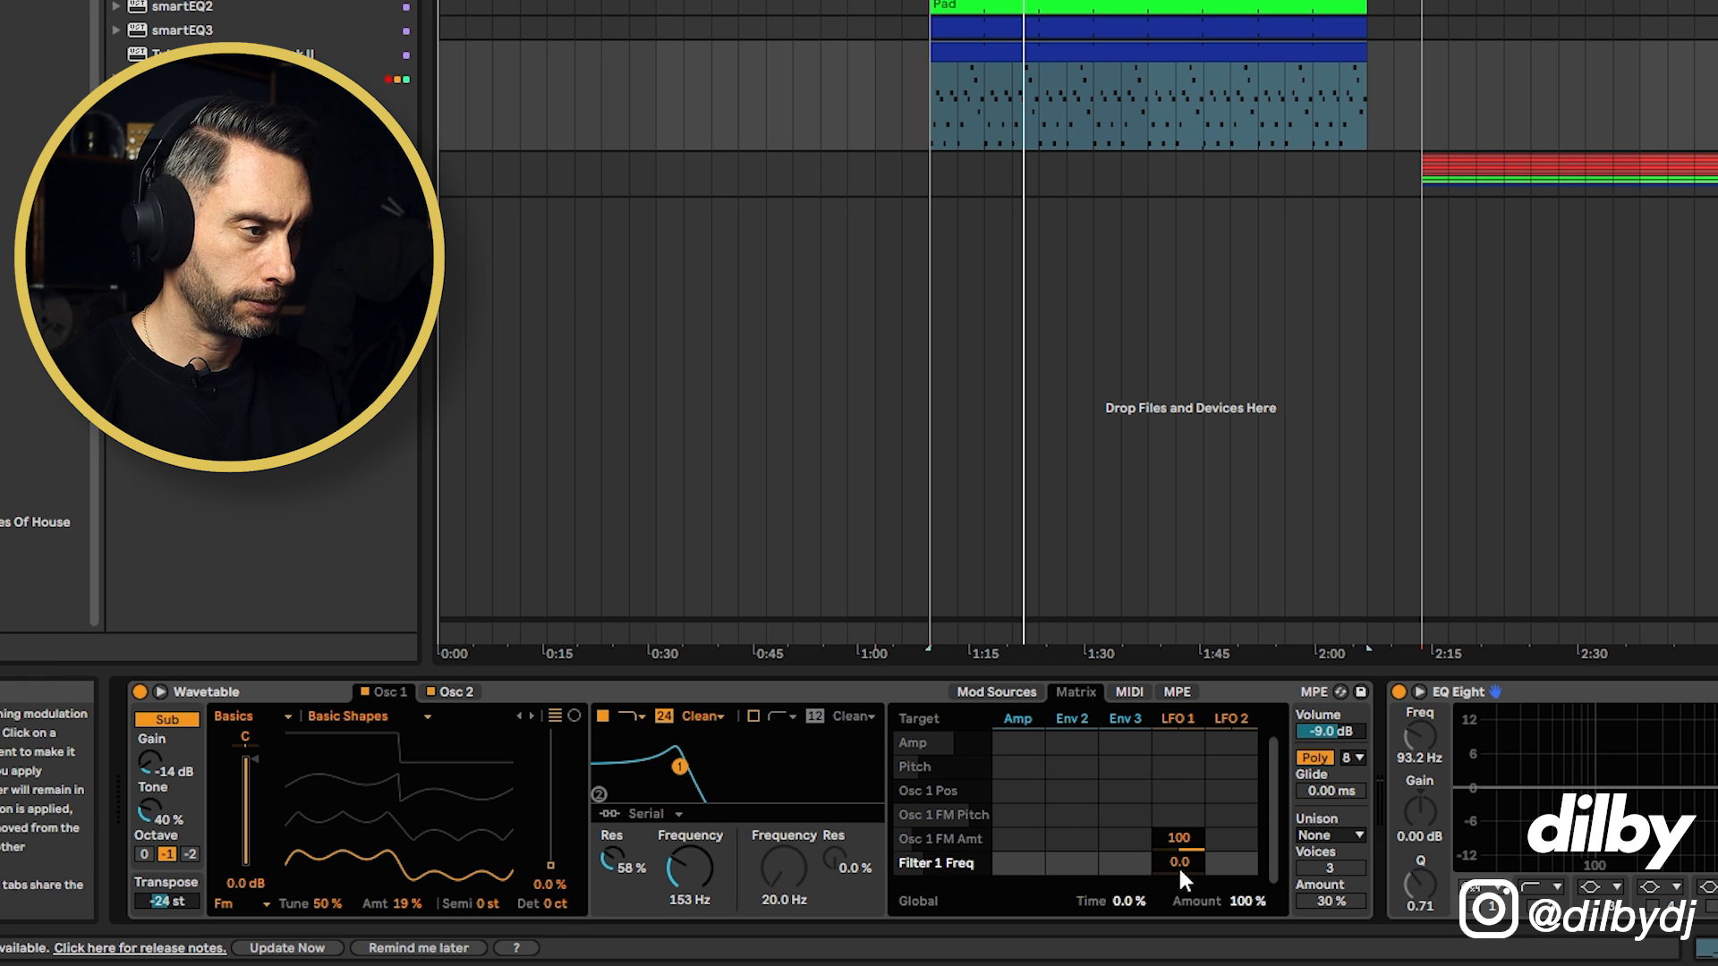
mouse_move(1179, 866)
mouse_down()
mouse_move(1179, 841)
mouse_move(1179, 859)
mouse_up()
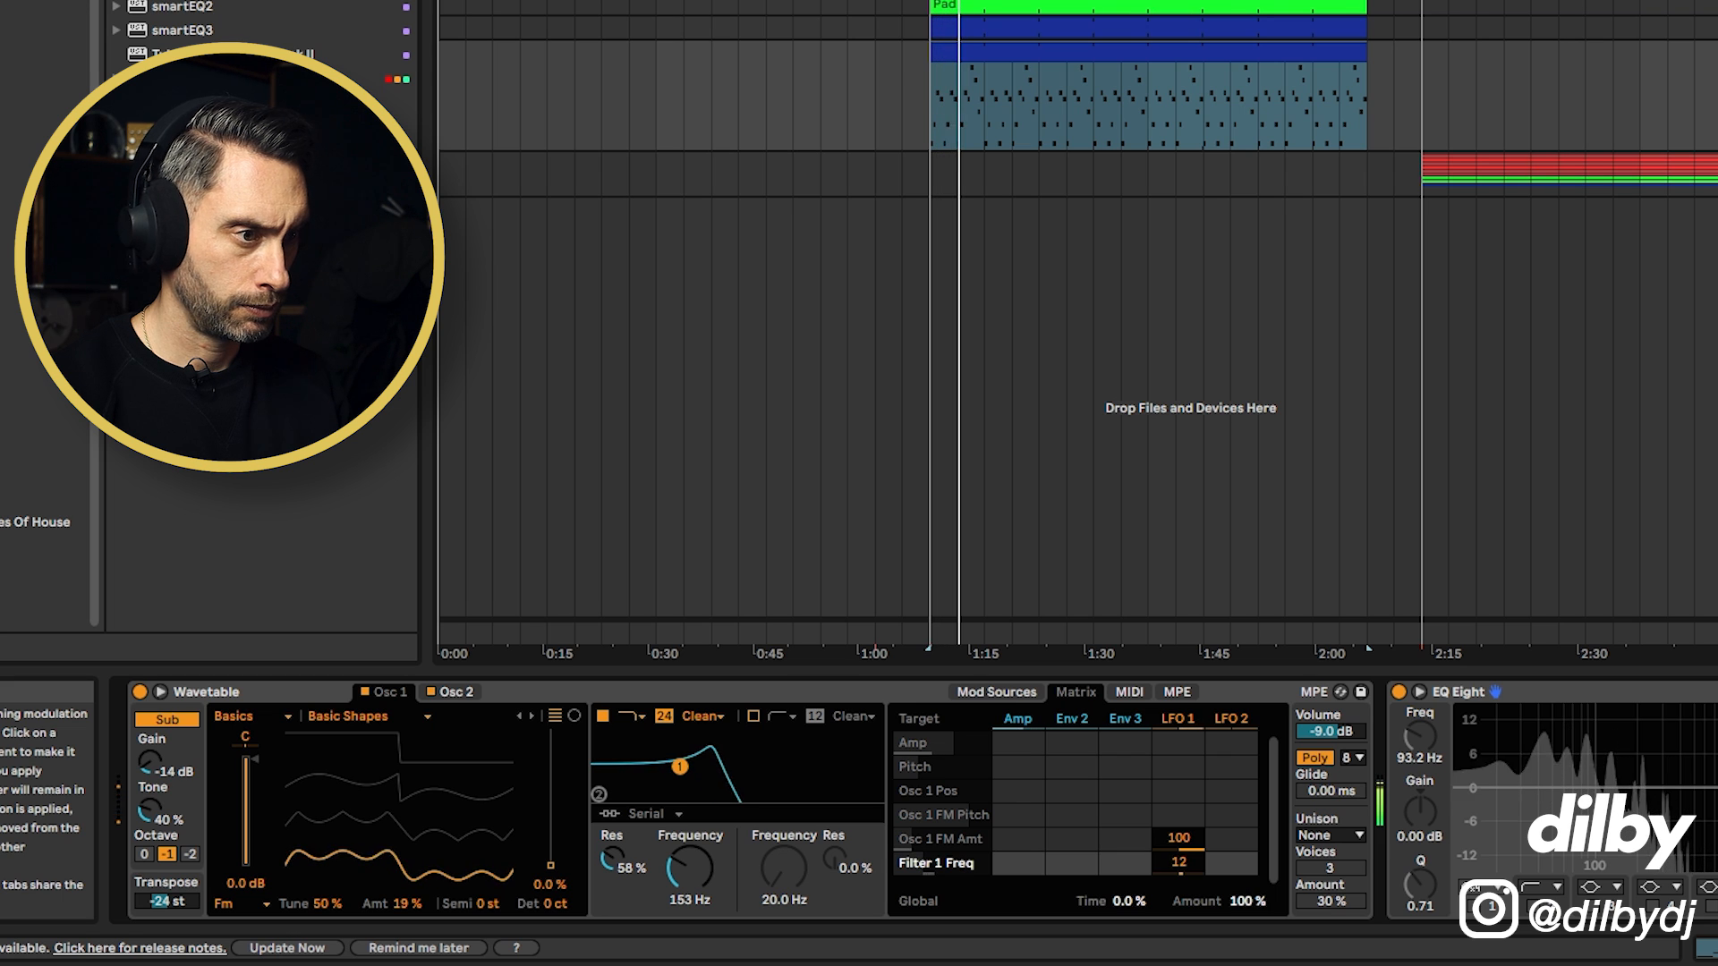
Step: Switch filter 1 to the MS2 circuit with 2.44 dB drive, 57% resonance and a 130 Hz cutoff
drag(624, 868, 624, 862)
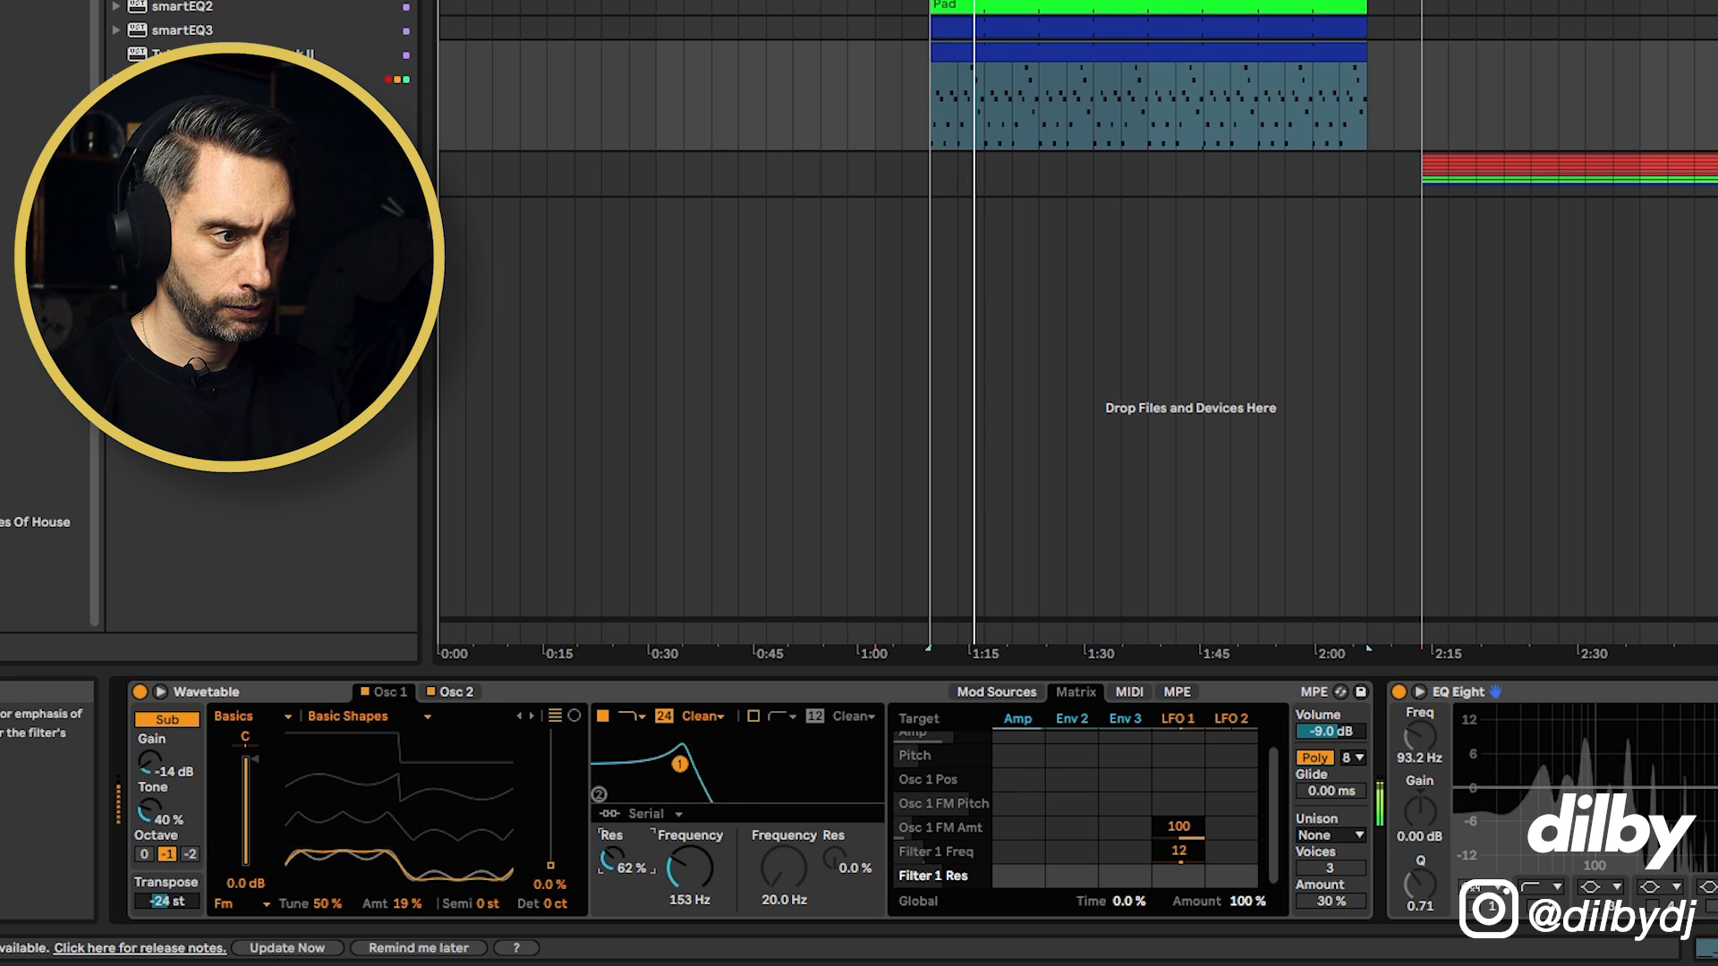
click(701, 717)
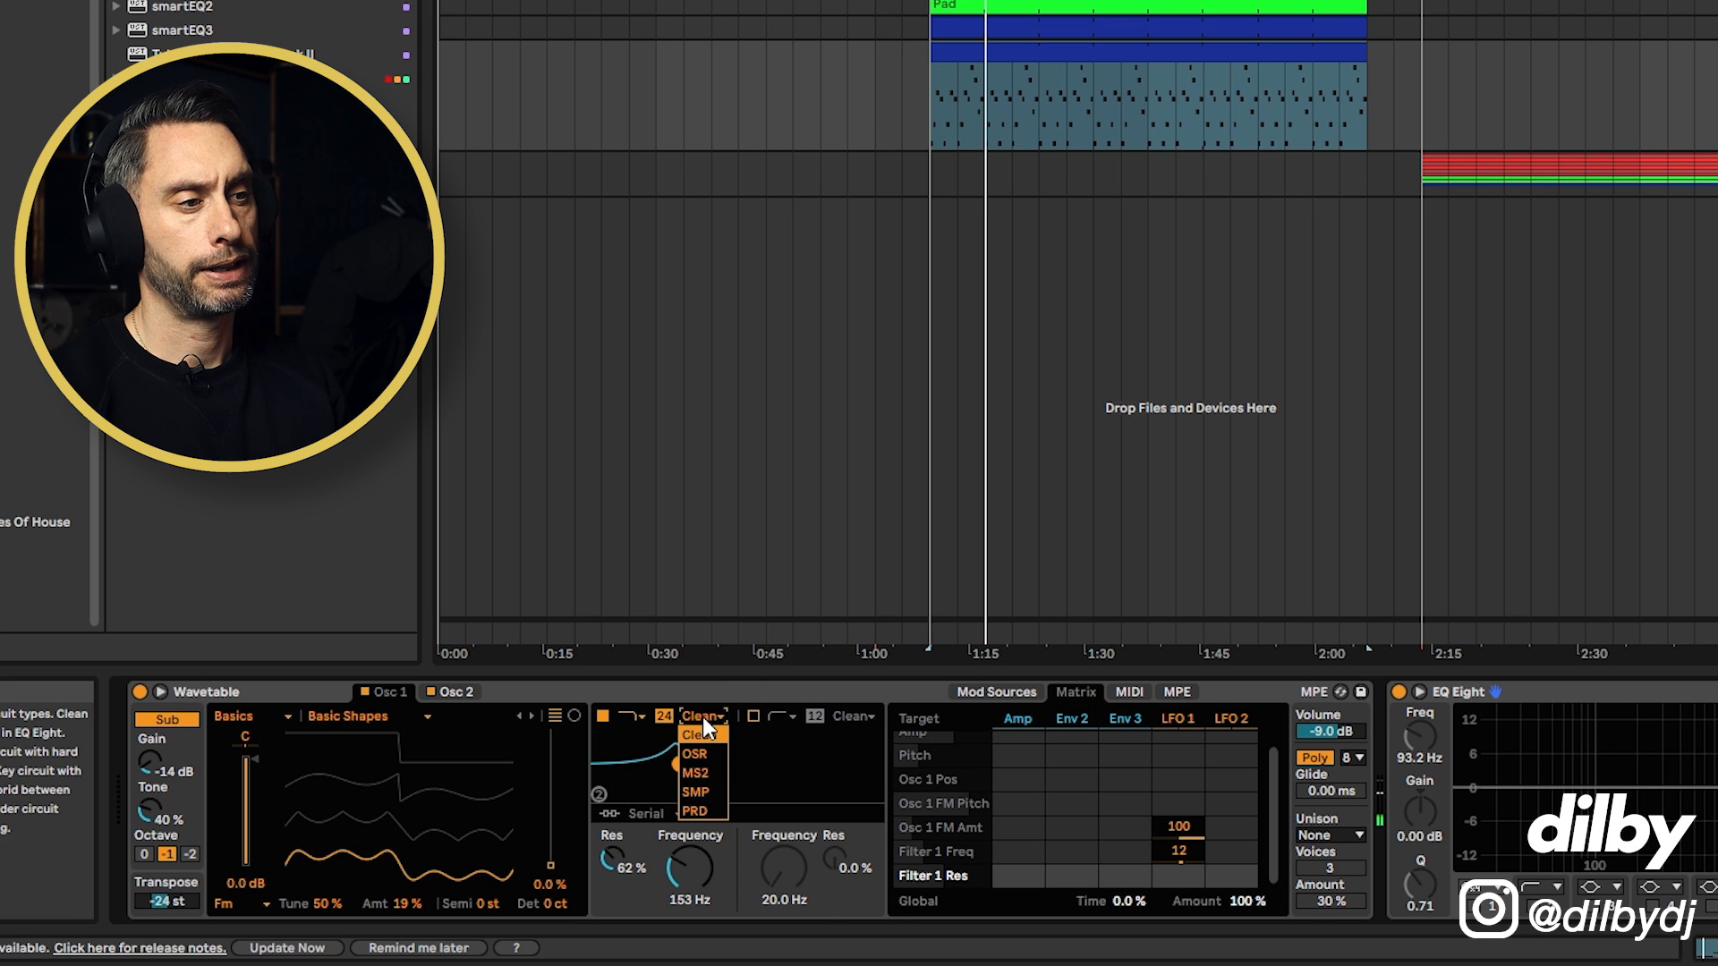
drag(618, 902, 687, 872)
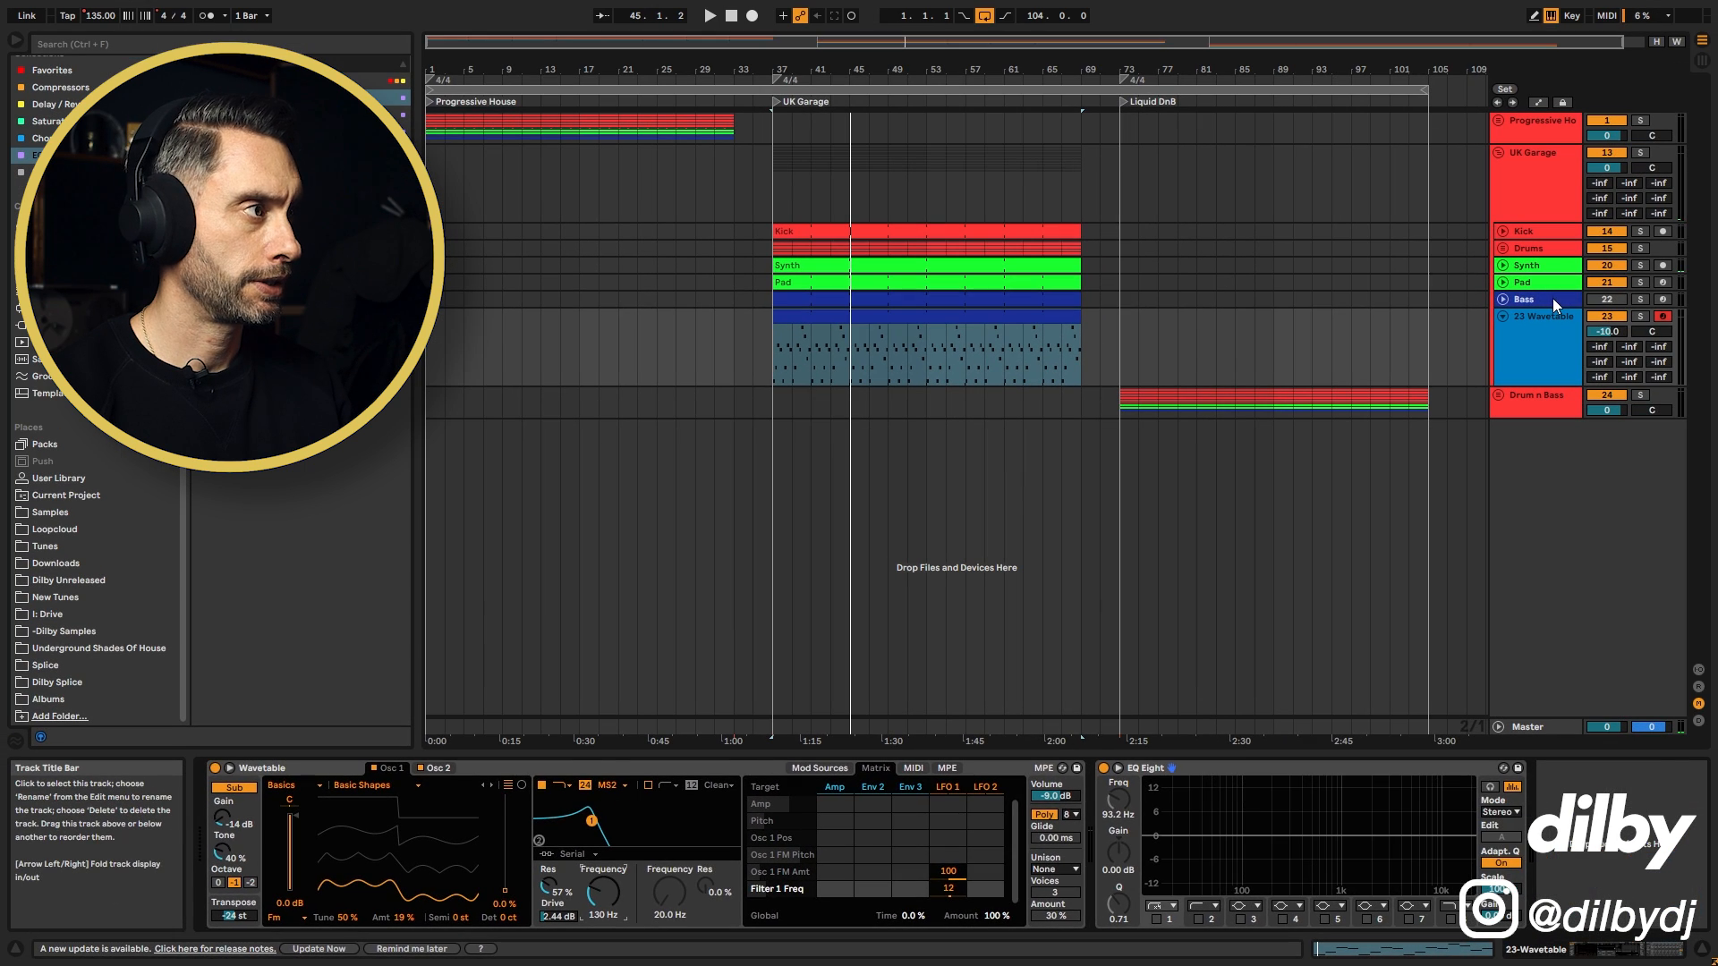
Step: Copy the Bass track's EQ Eight, Glue Compressor and SIDE CHAIN compressor to track 23, and delete the flat EQ Eight
click(1553, 298)
click(1537, 313)
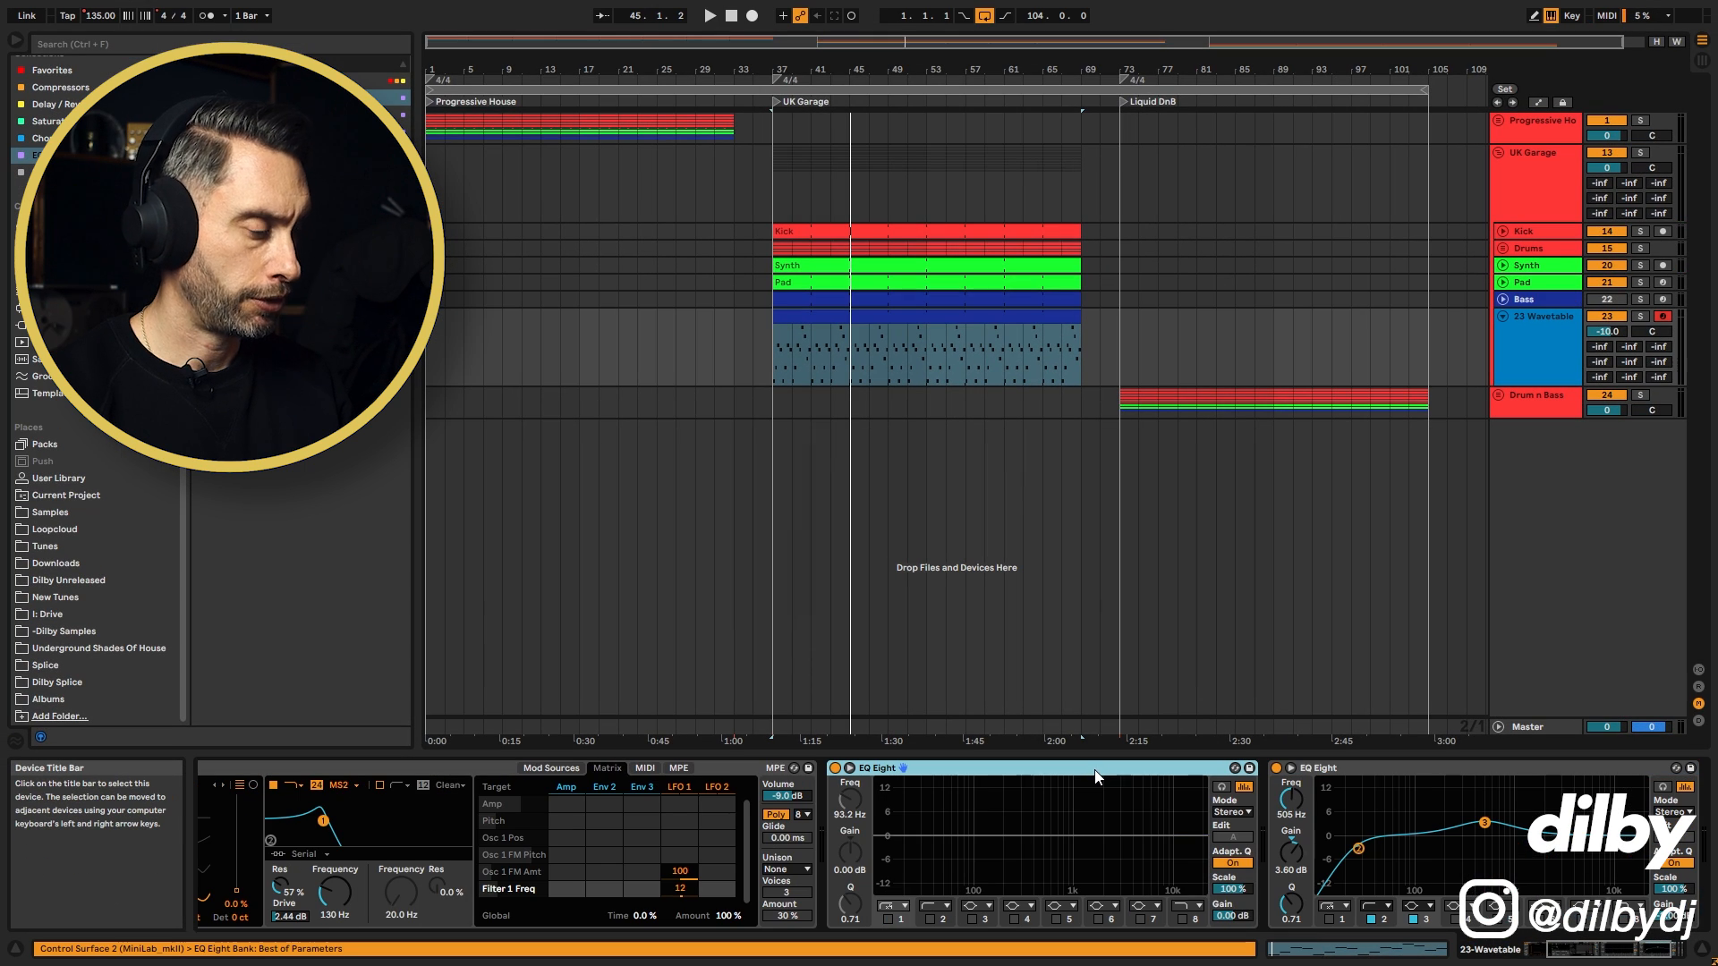
key(Delete)
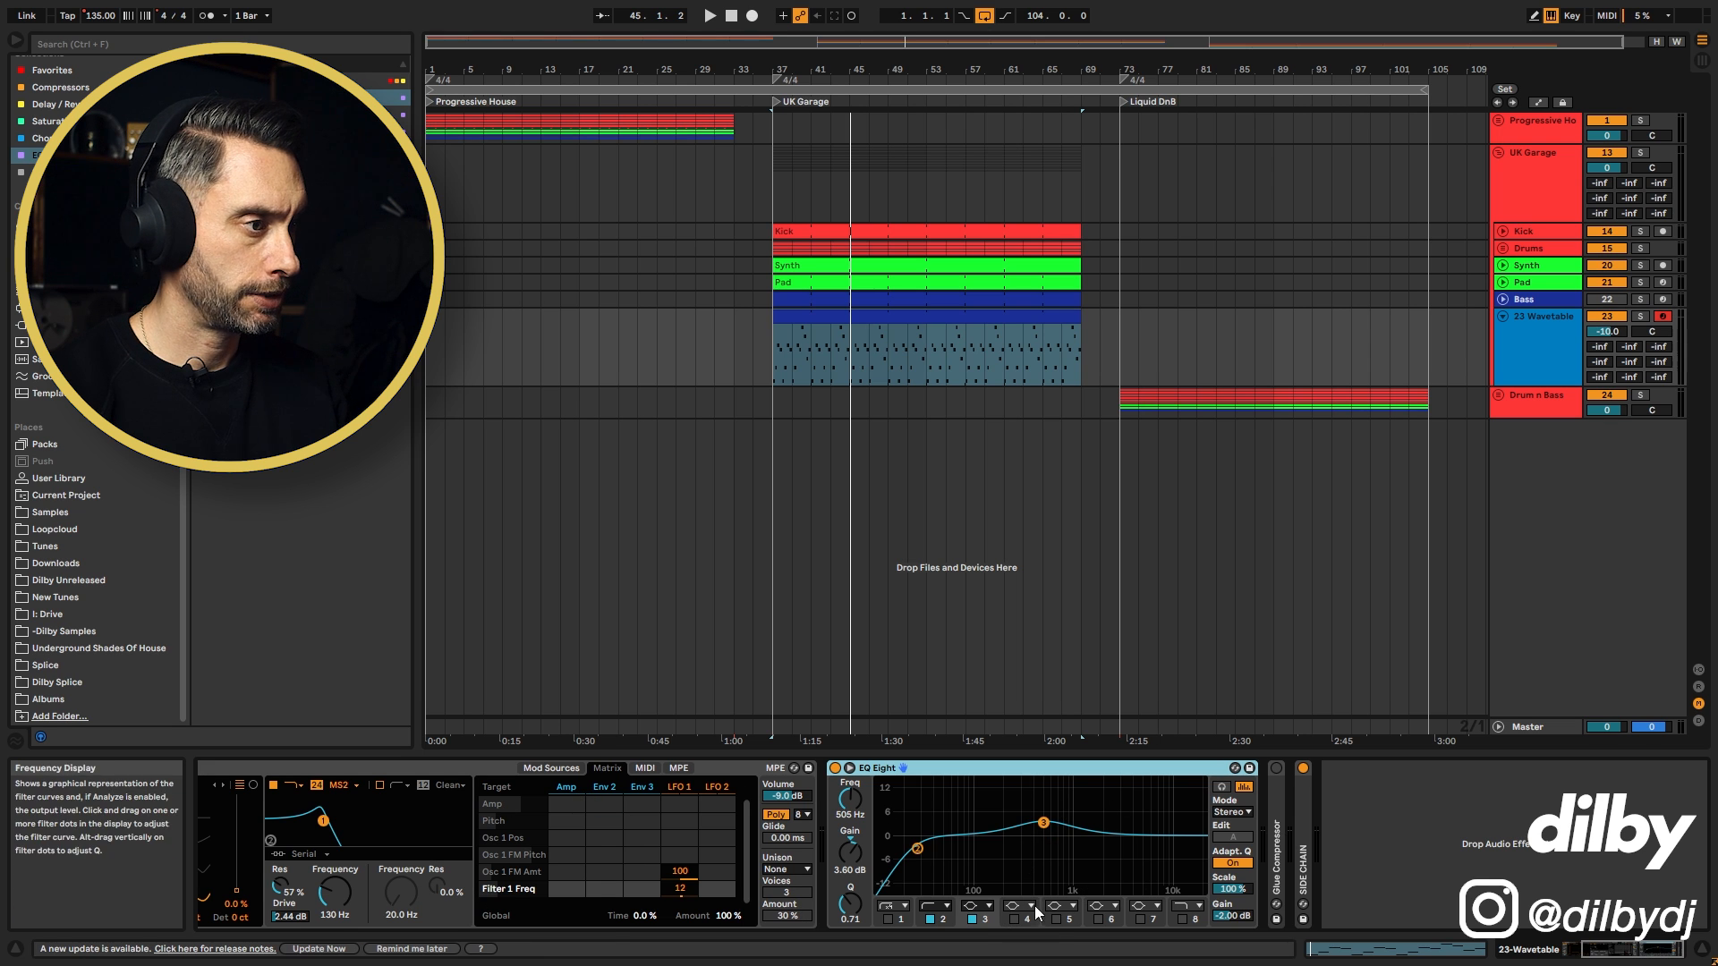
Step: Enable audition mode in EQ Eight, solo track 23, and compare playback with band 3 off and on
click(1223, 788)
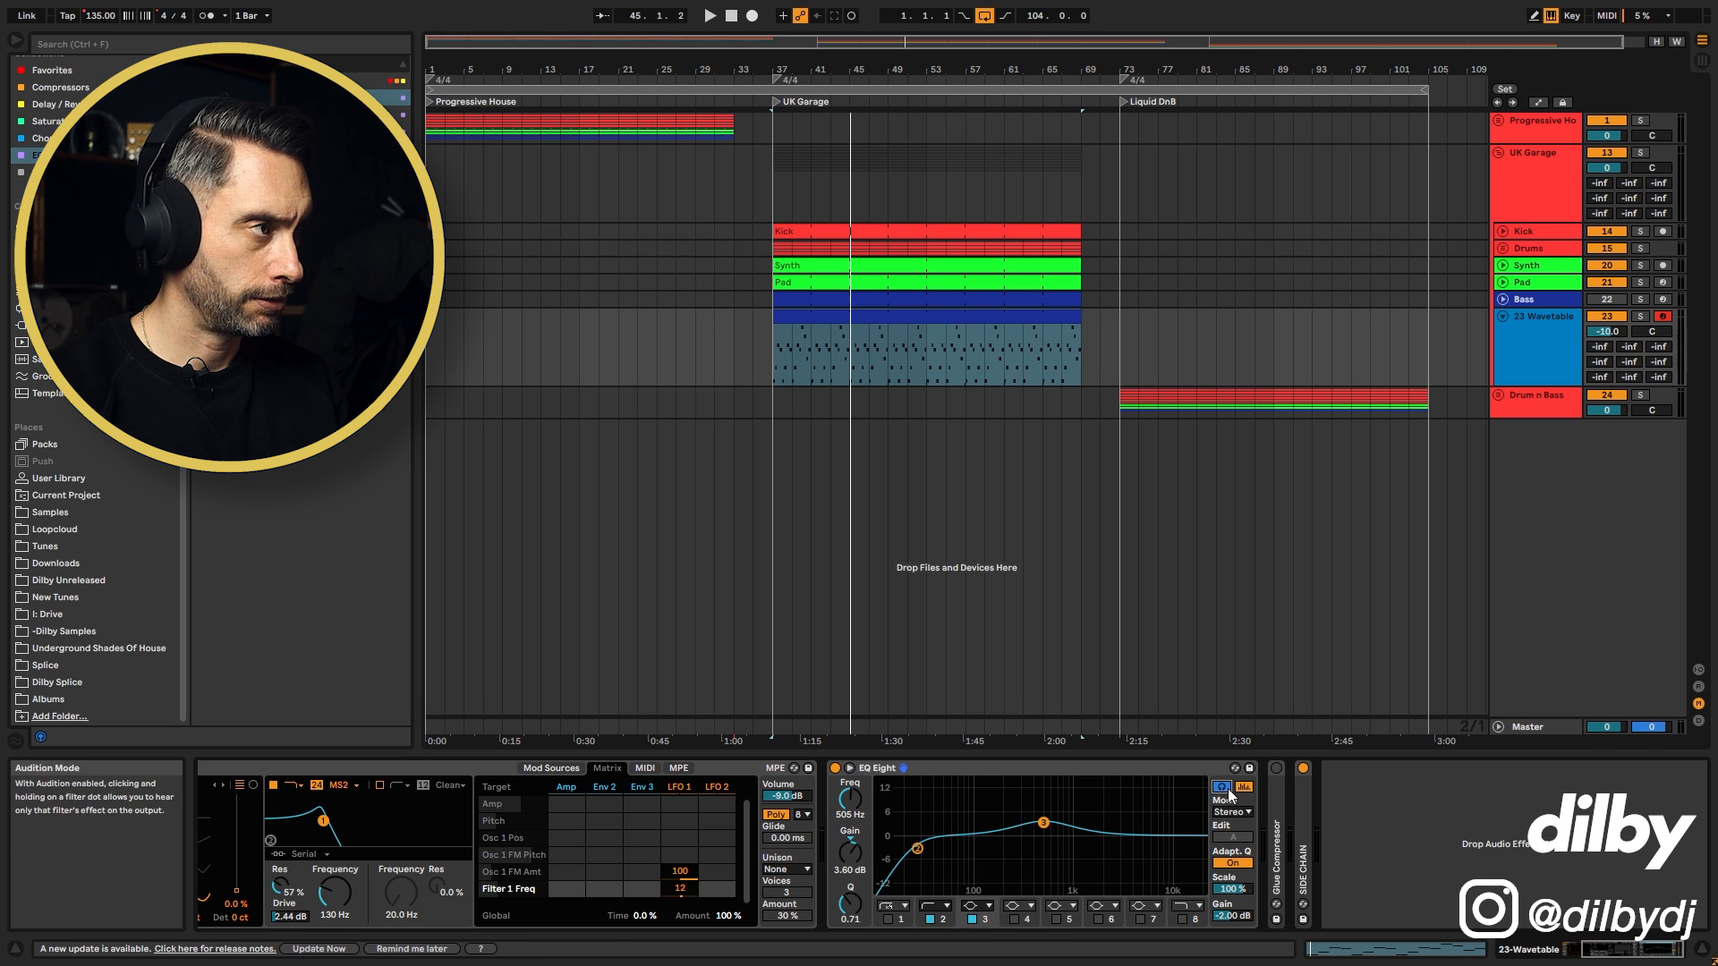
key(s)
key(space)
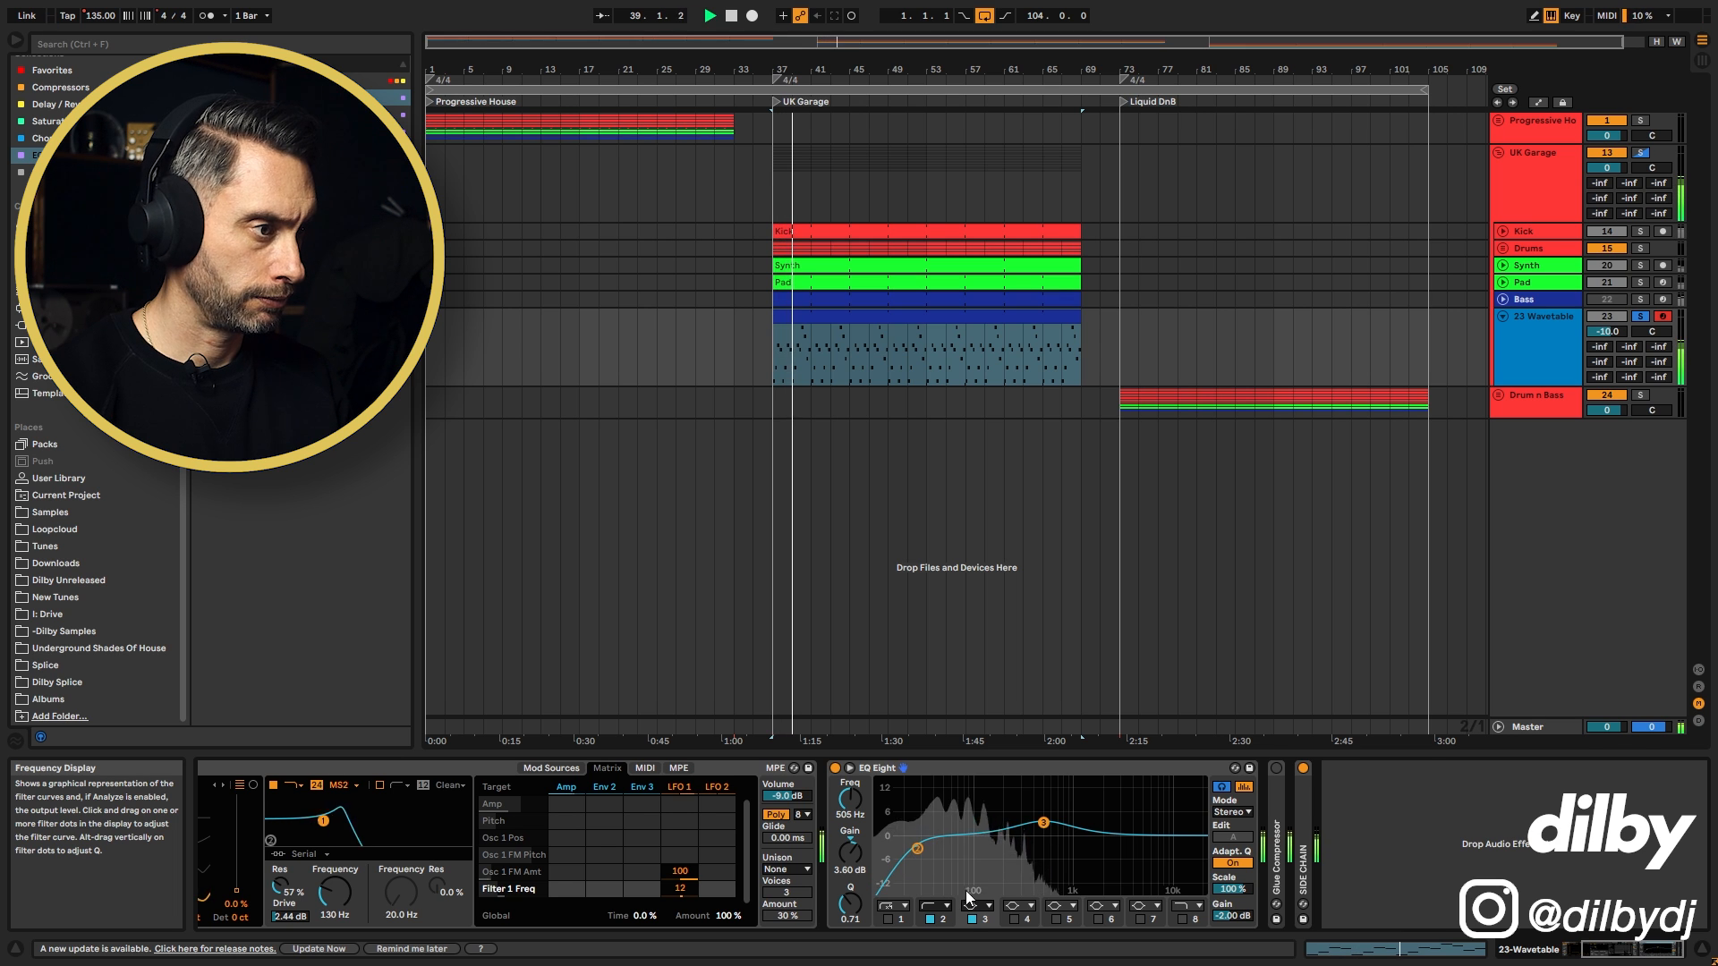
click(968, 918)
click(968, 918)
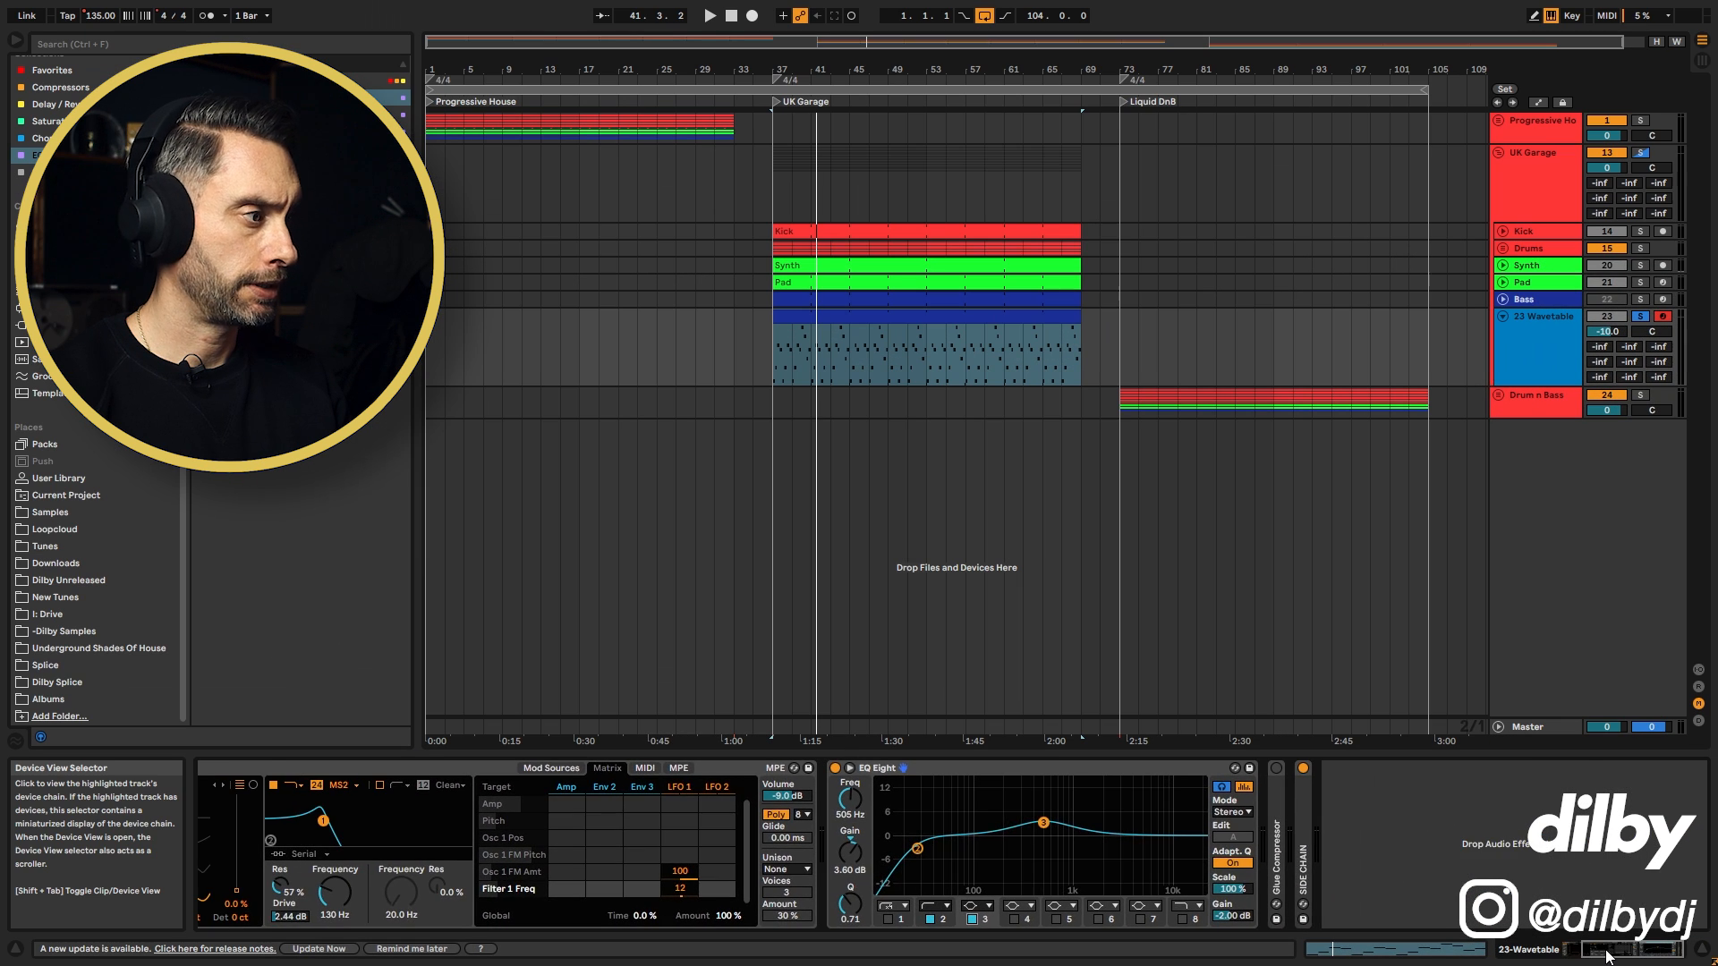
Step: Unsolo track 23 and play the Wavetable bass together with the full UK Garage arrangement
drag(1604, 952, 1558, 956)
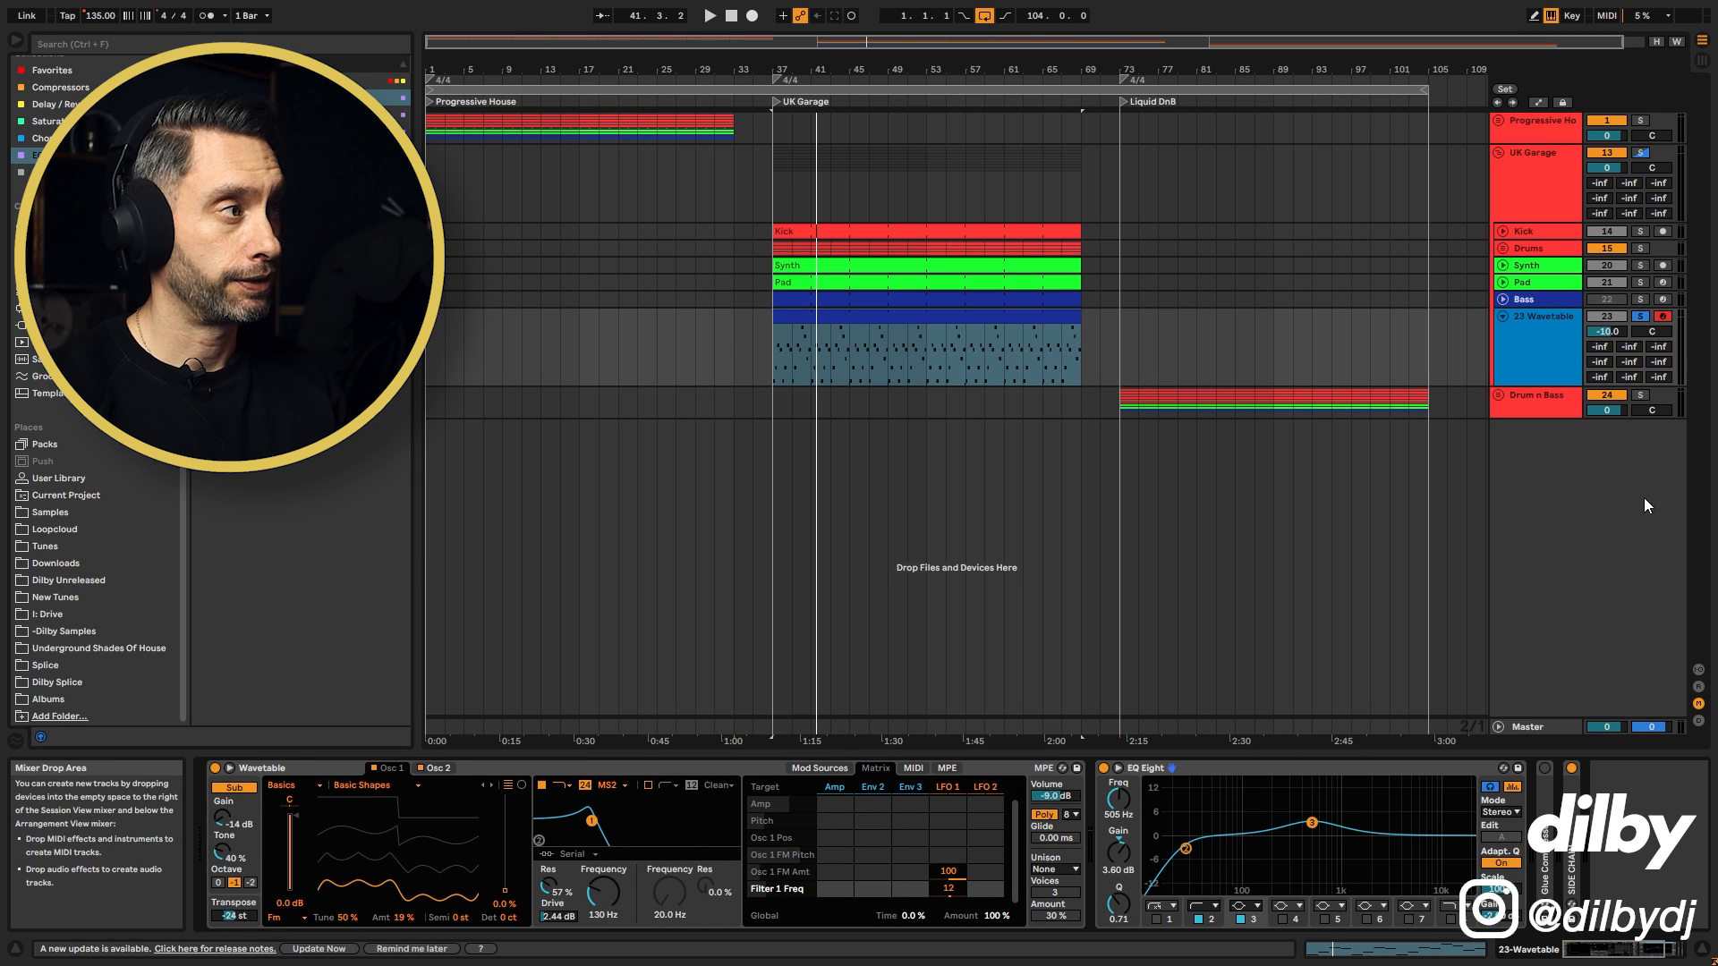
click(1544, 324)
key(space)
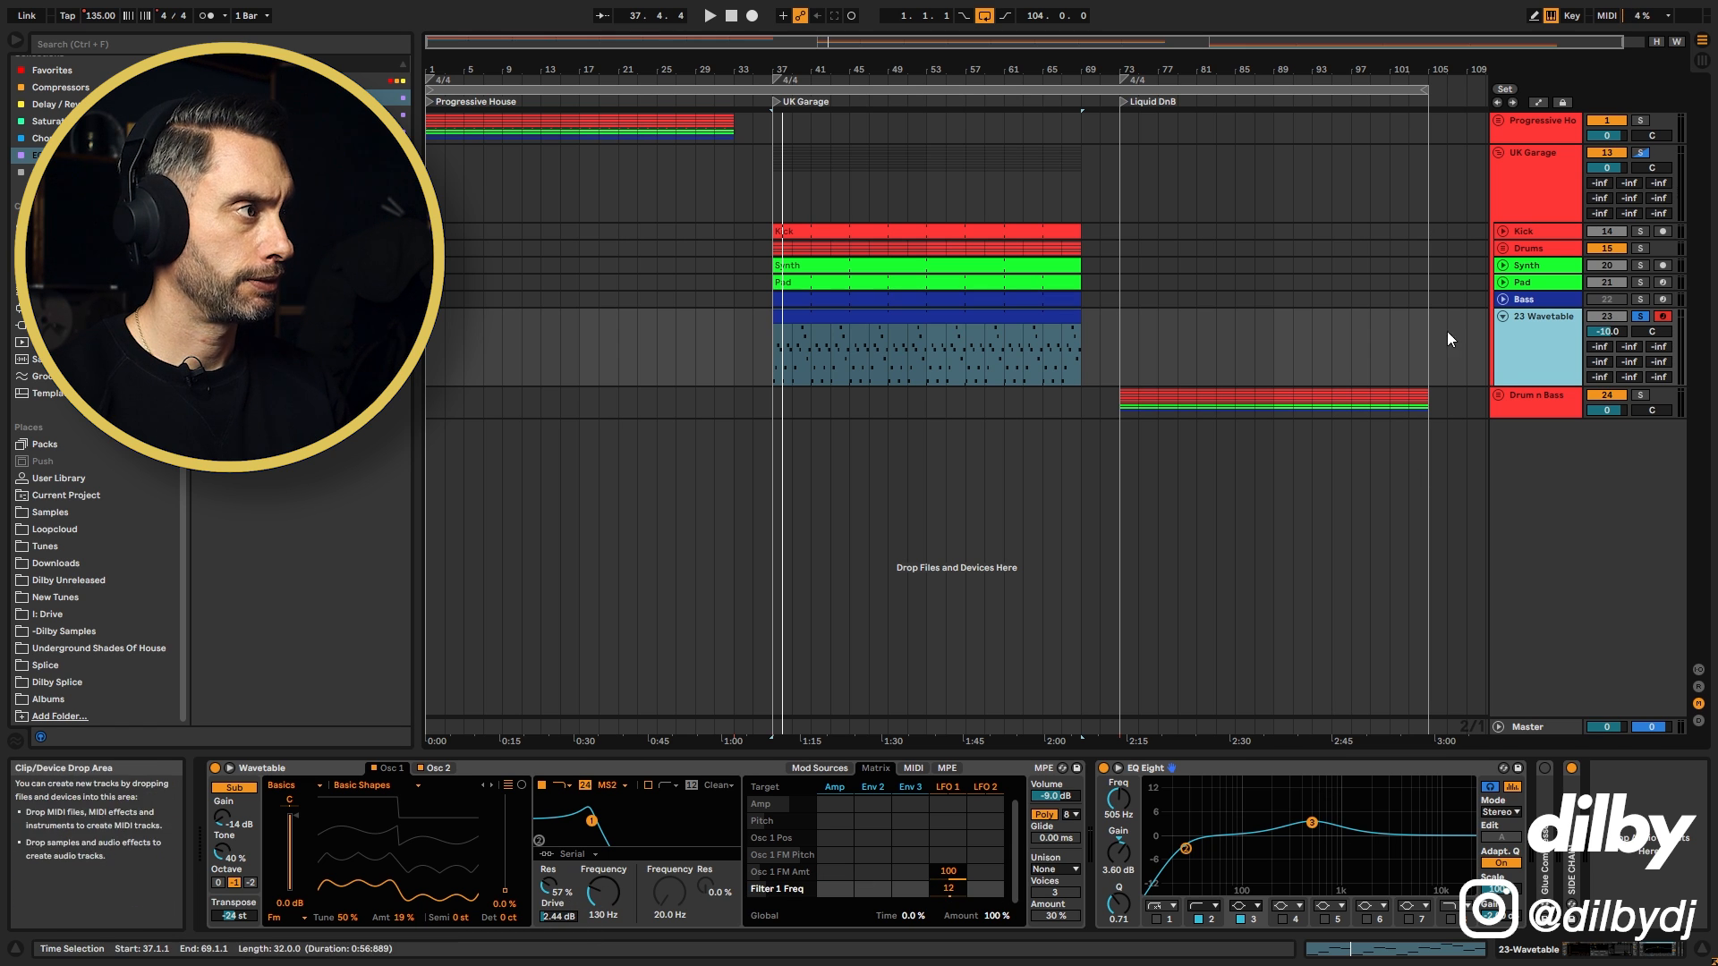
key(space)
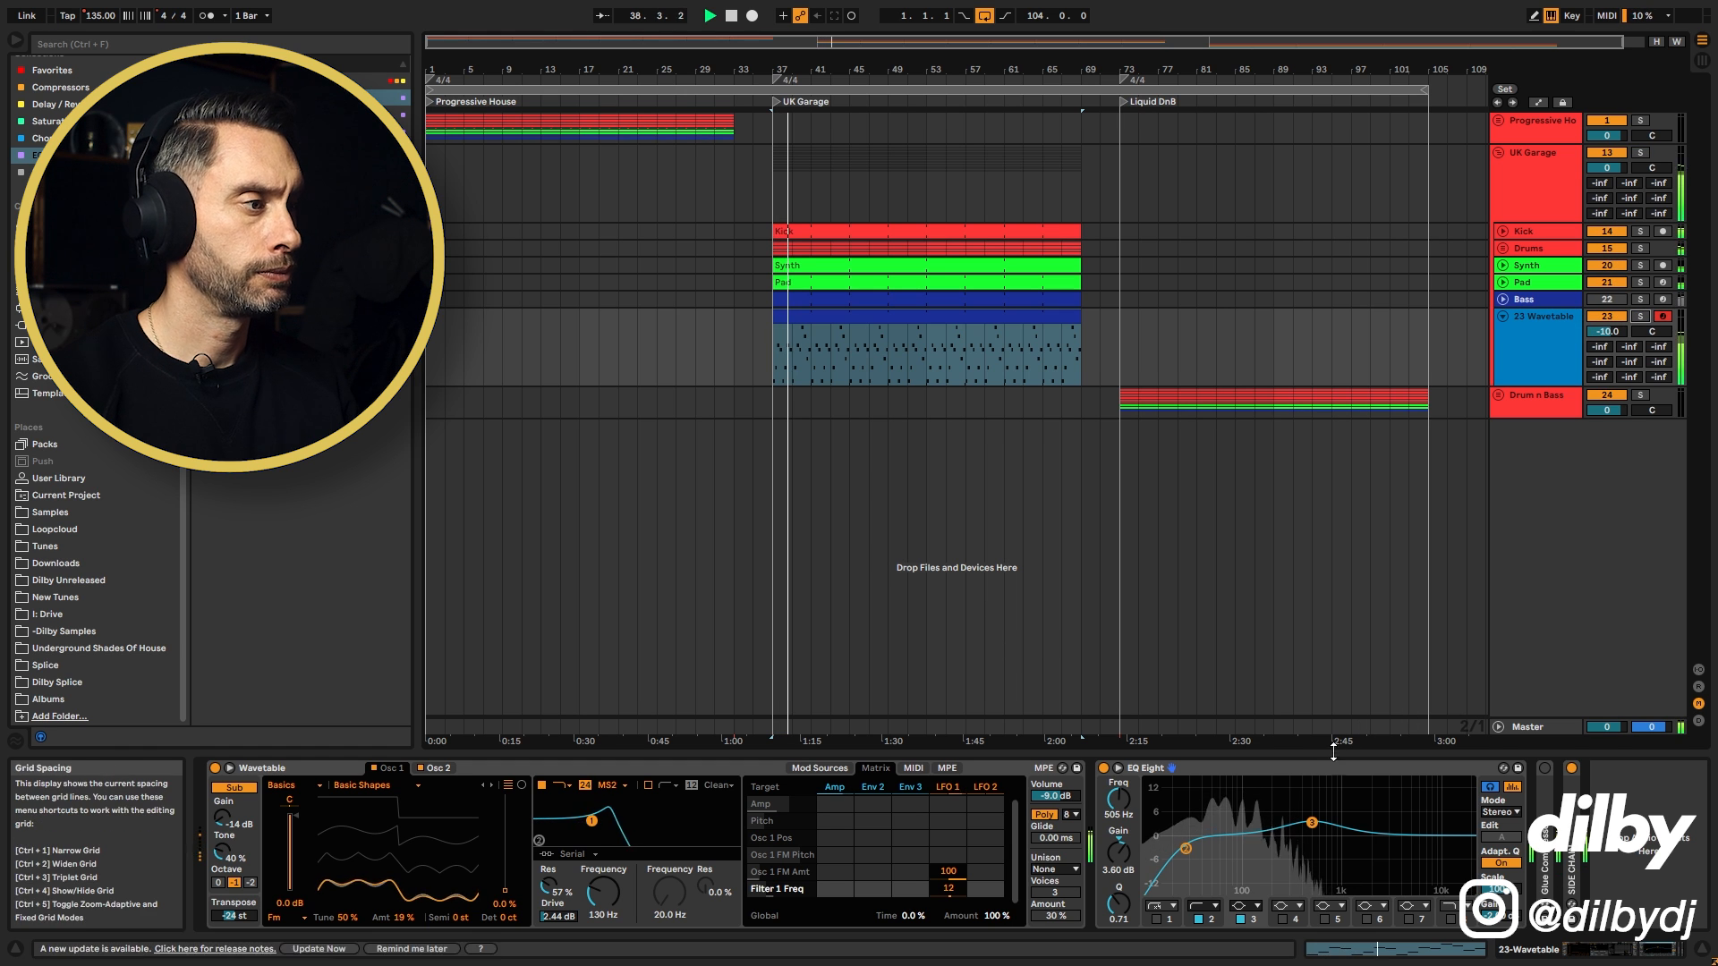
key(space)
Step: Unfold the SIDE CHAIN compressor on track 23 and examine the kick clip that triggers it
double_click(1575, 859)
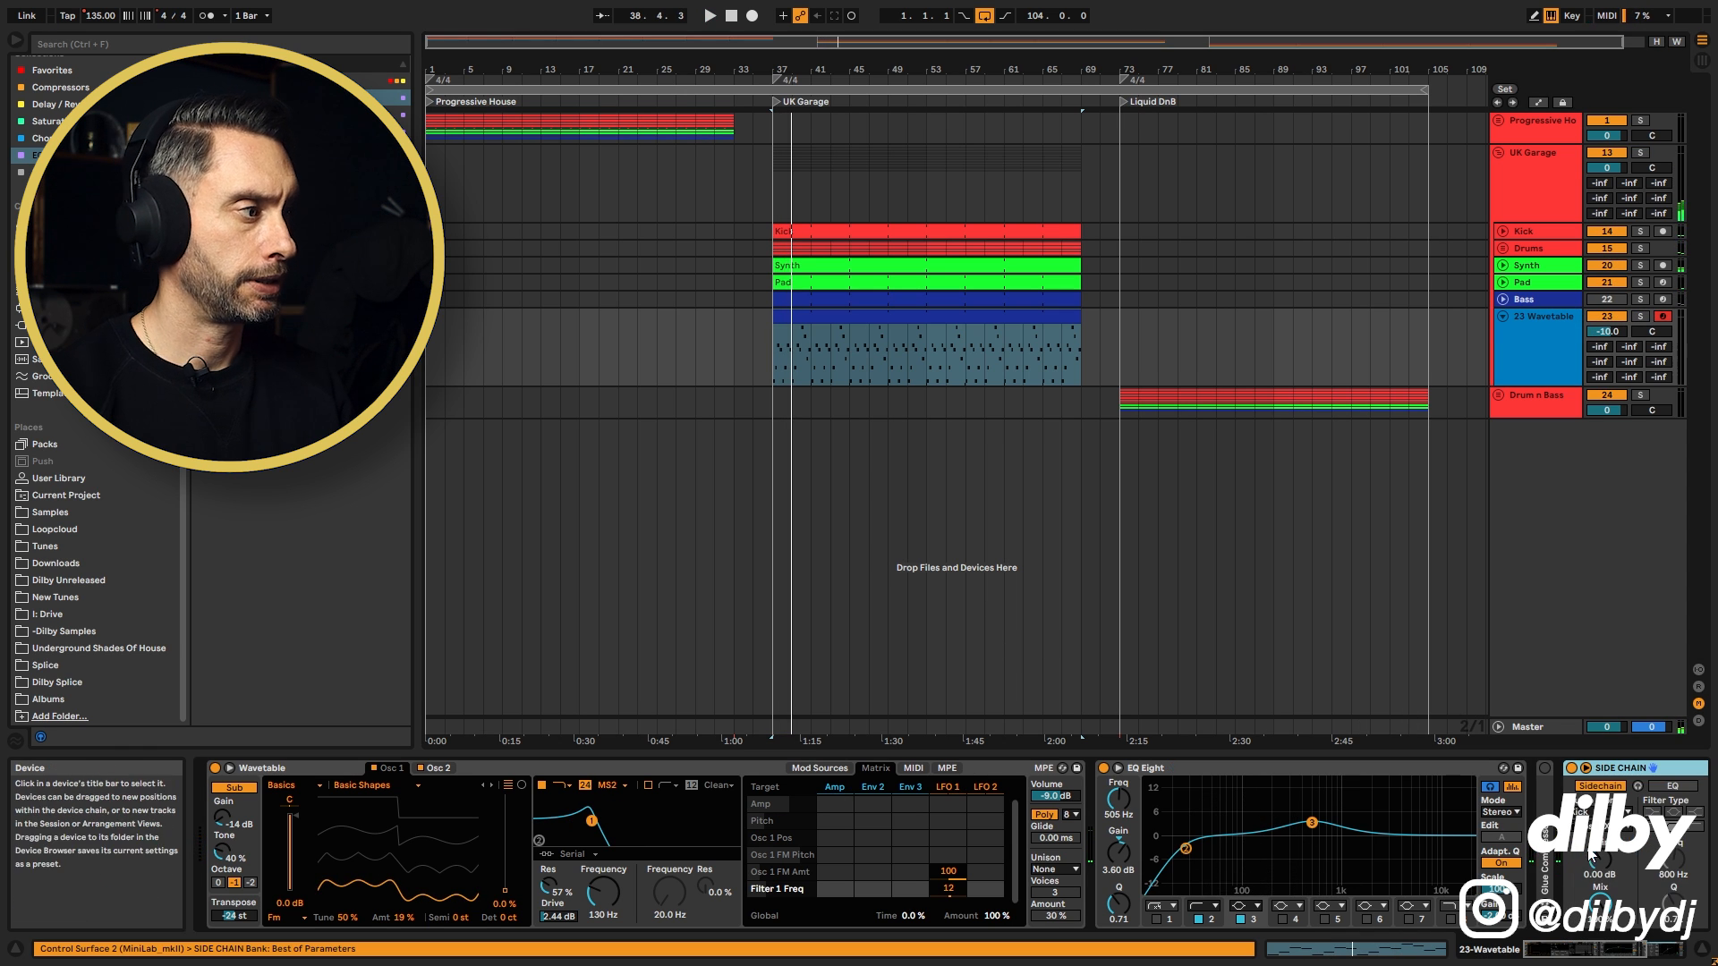
click(1705, 955)
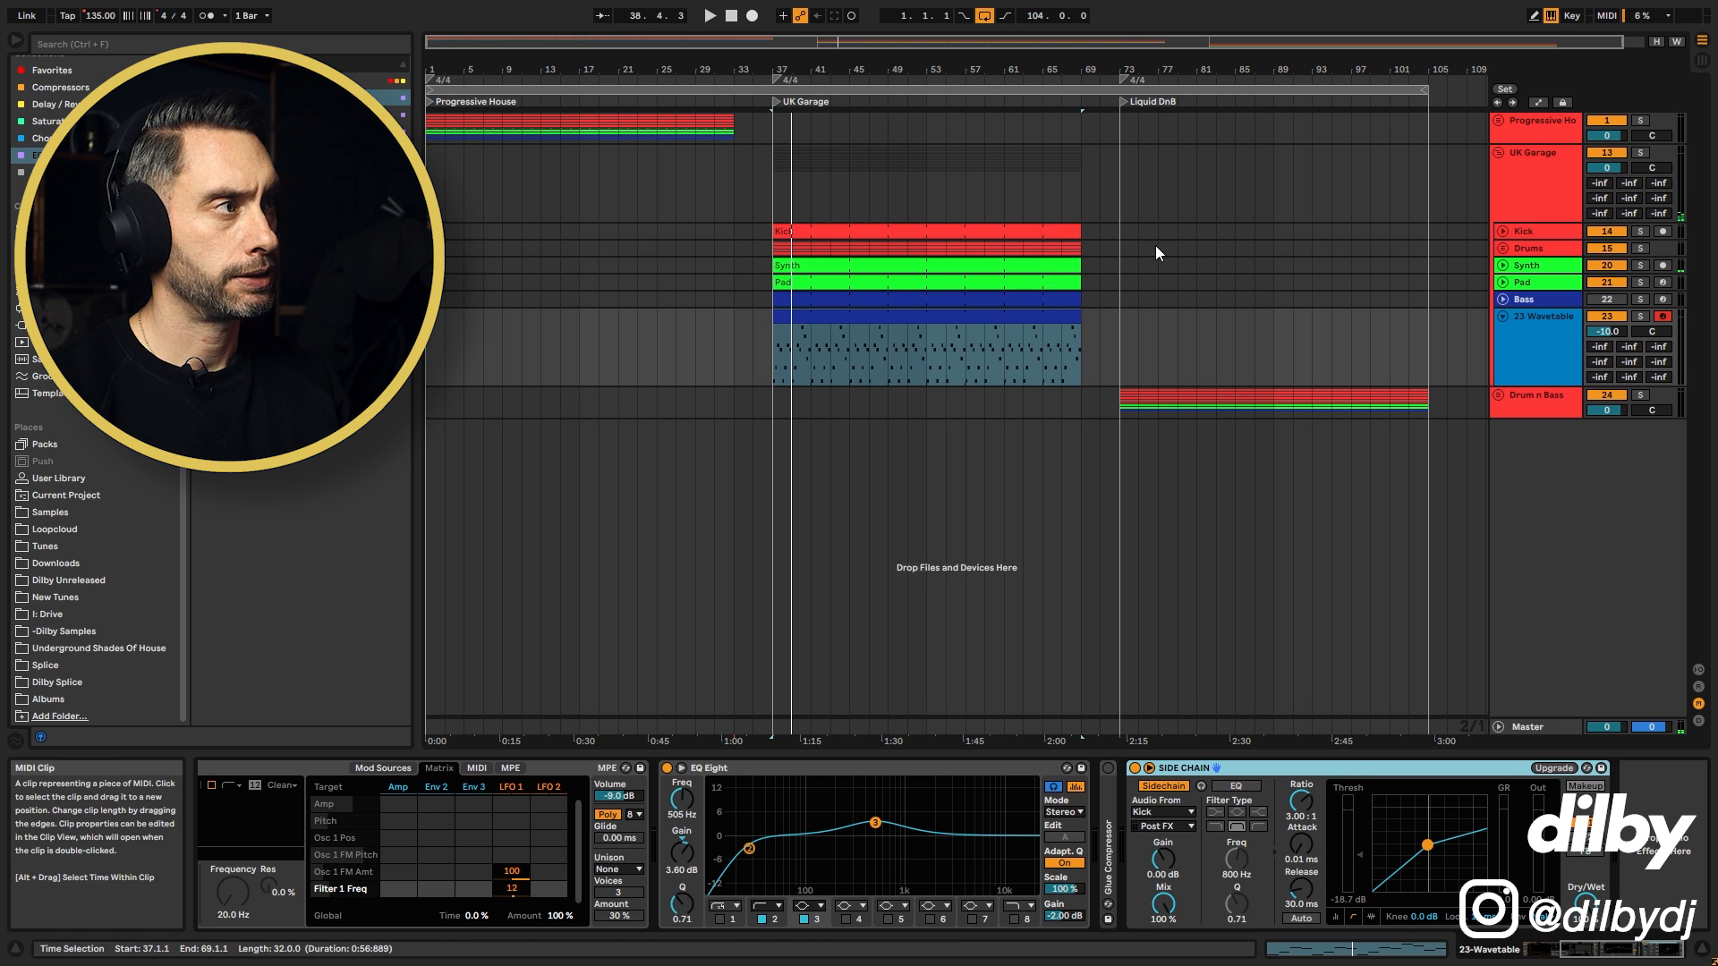
double_click(942, 233)
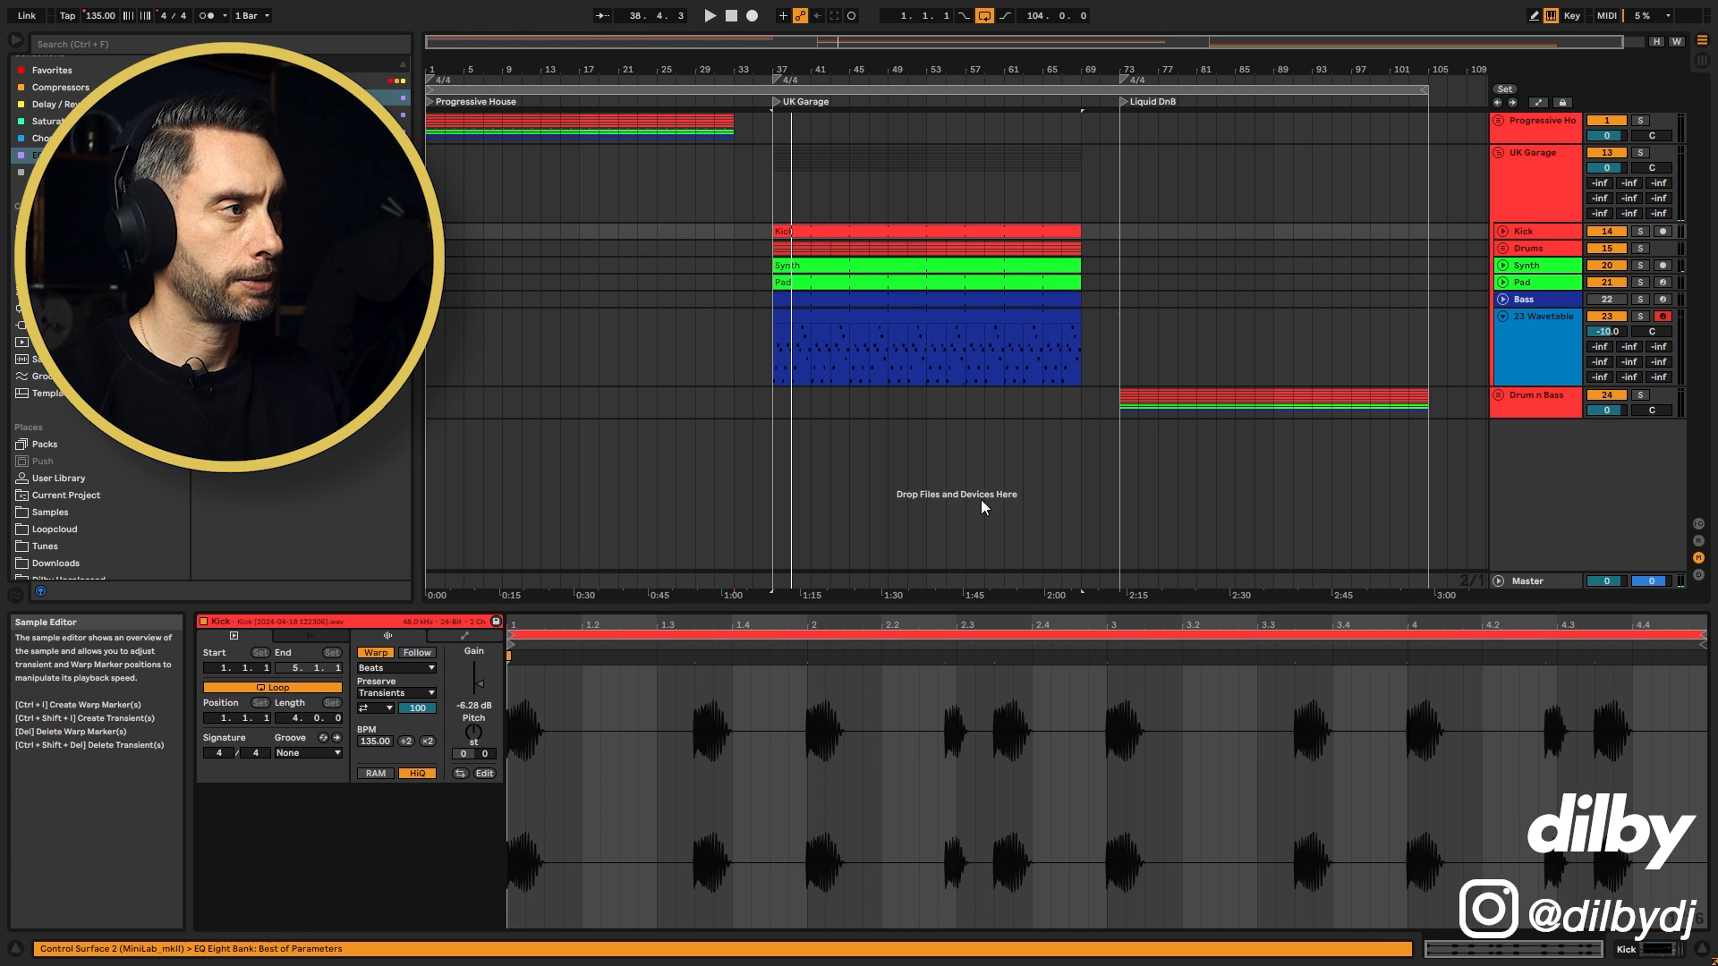
click(1029, 374)
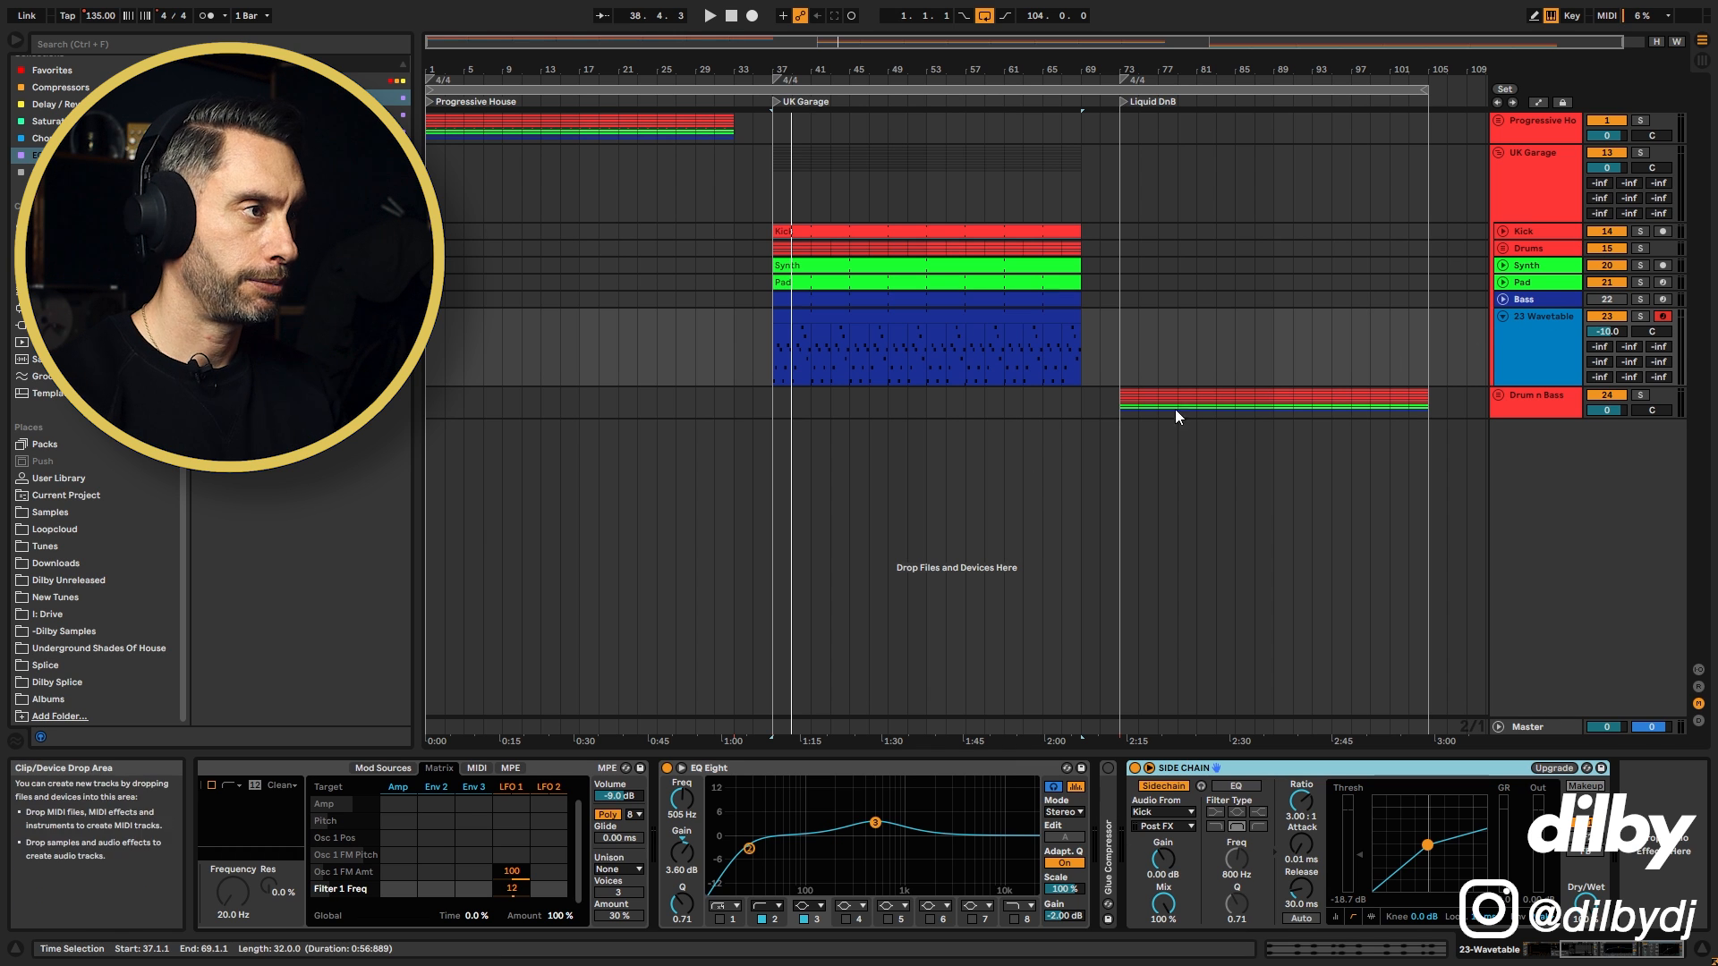
click(877, 315)
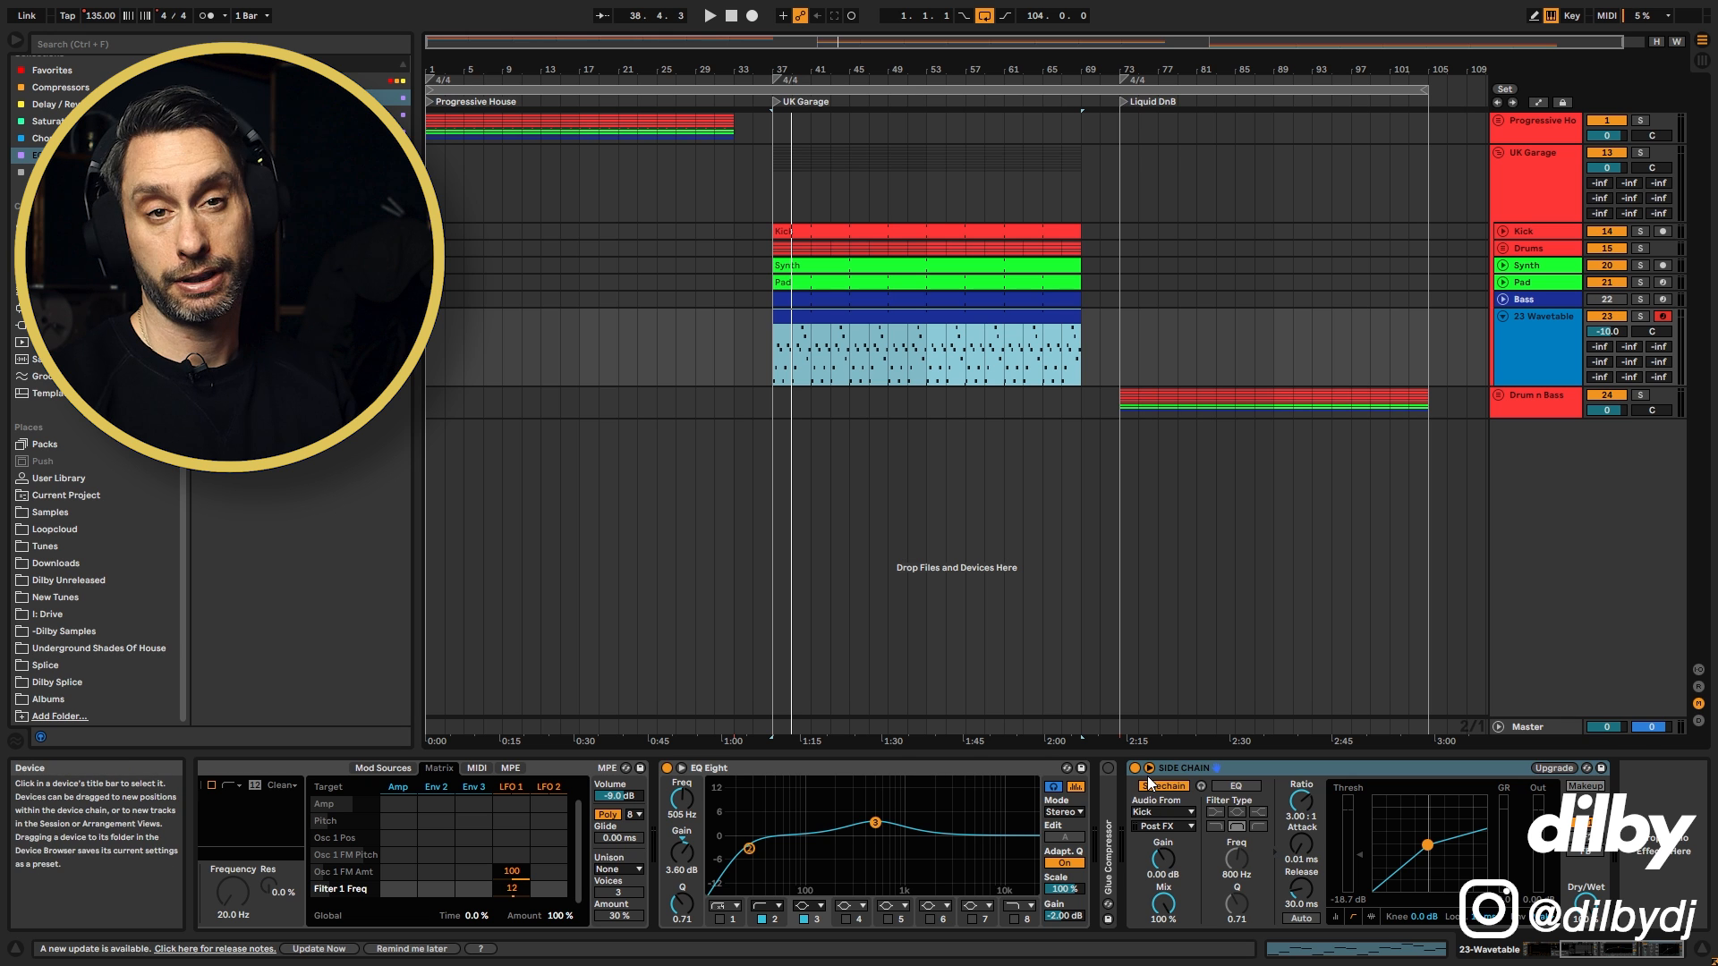
Step: Solo track 23, set the Wavetable synth's unison mode to Classic, and play the result
click(1641, 316)
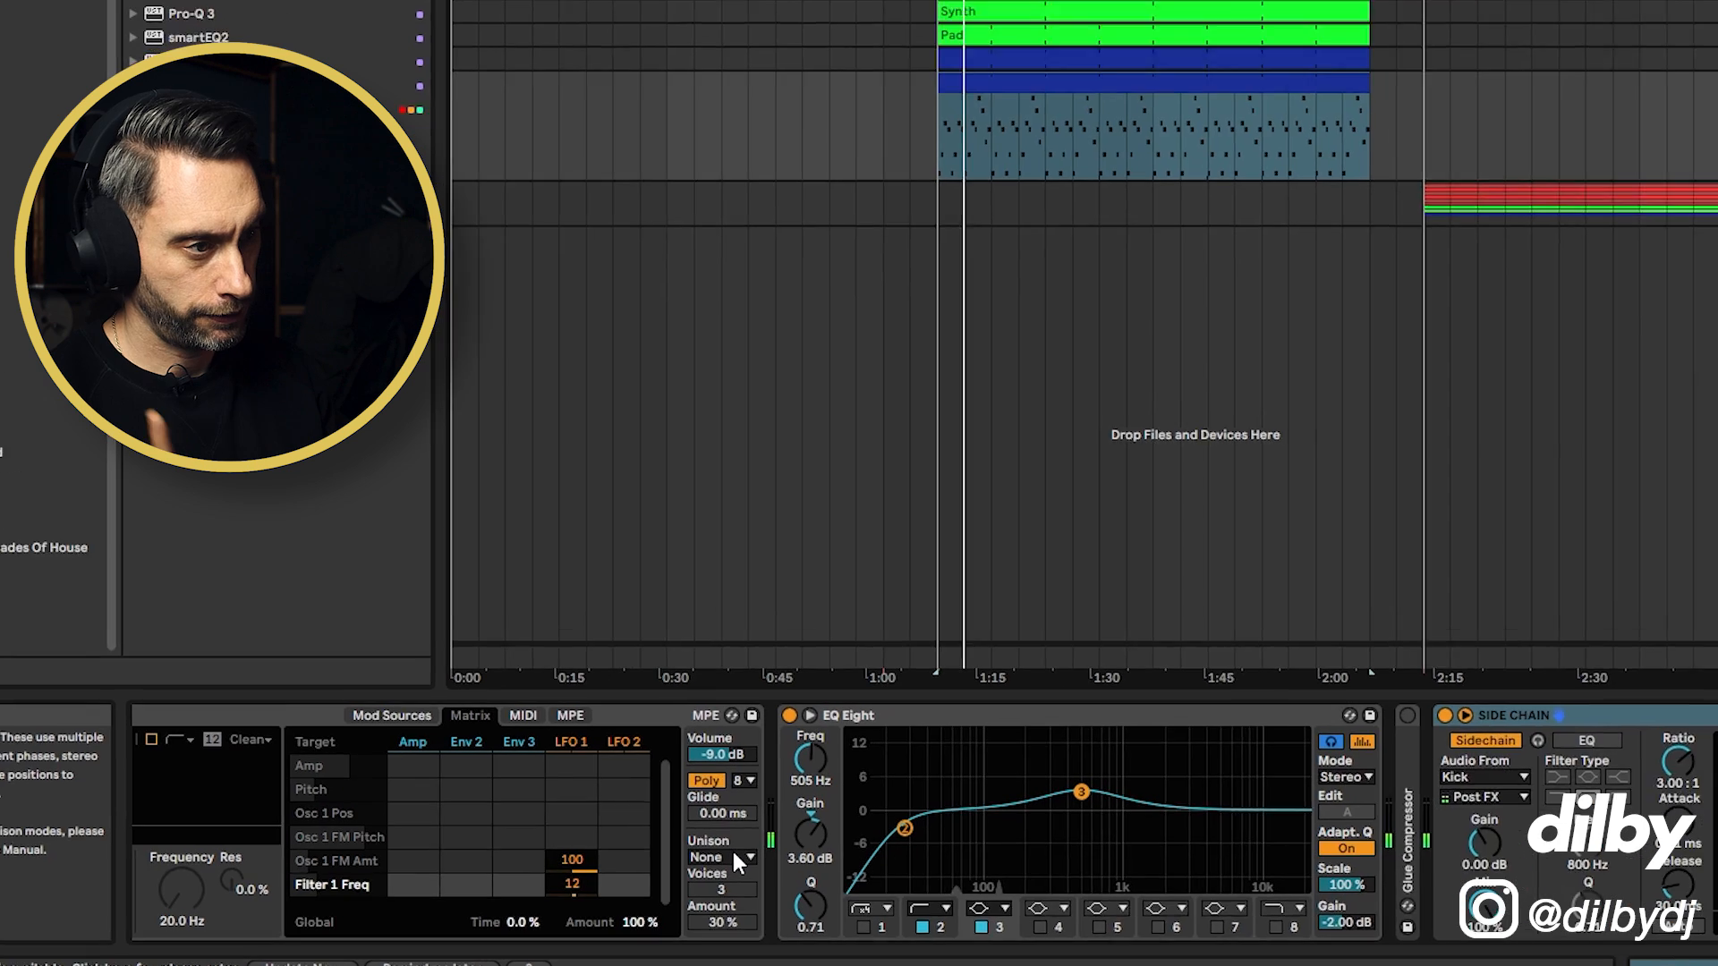
click(734, 857)
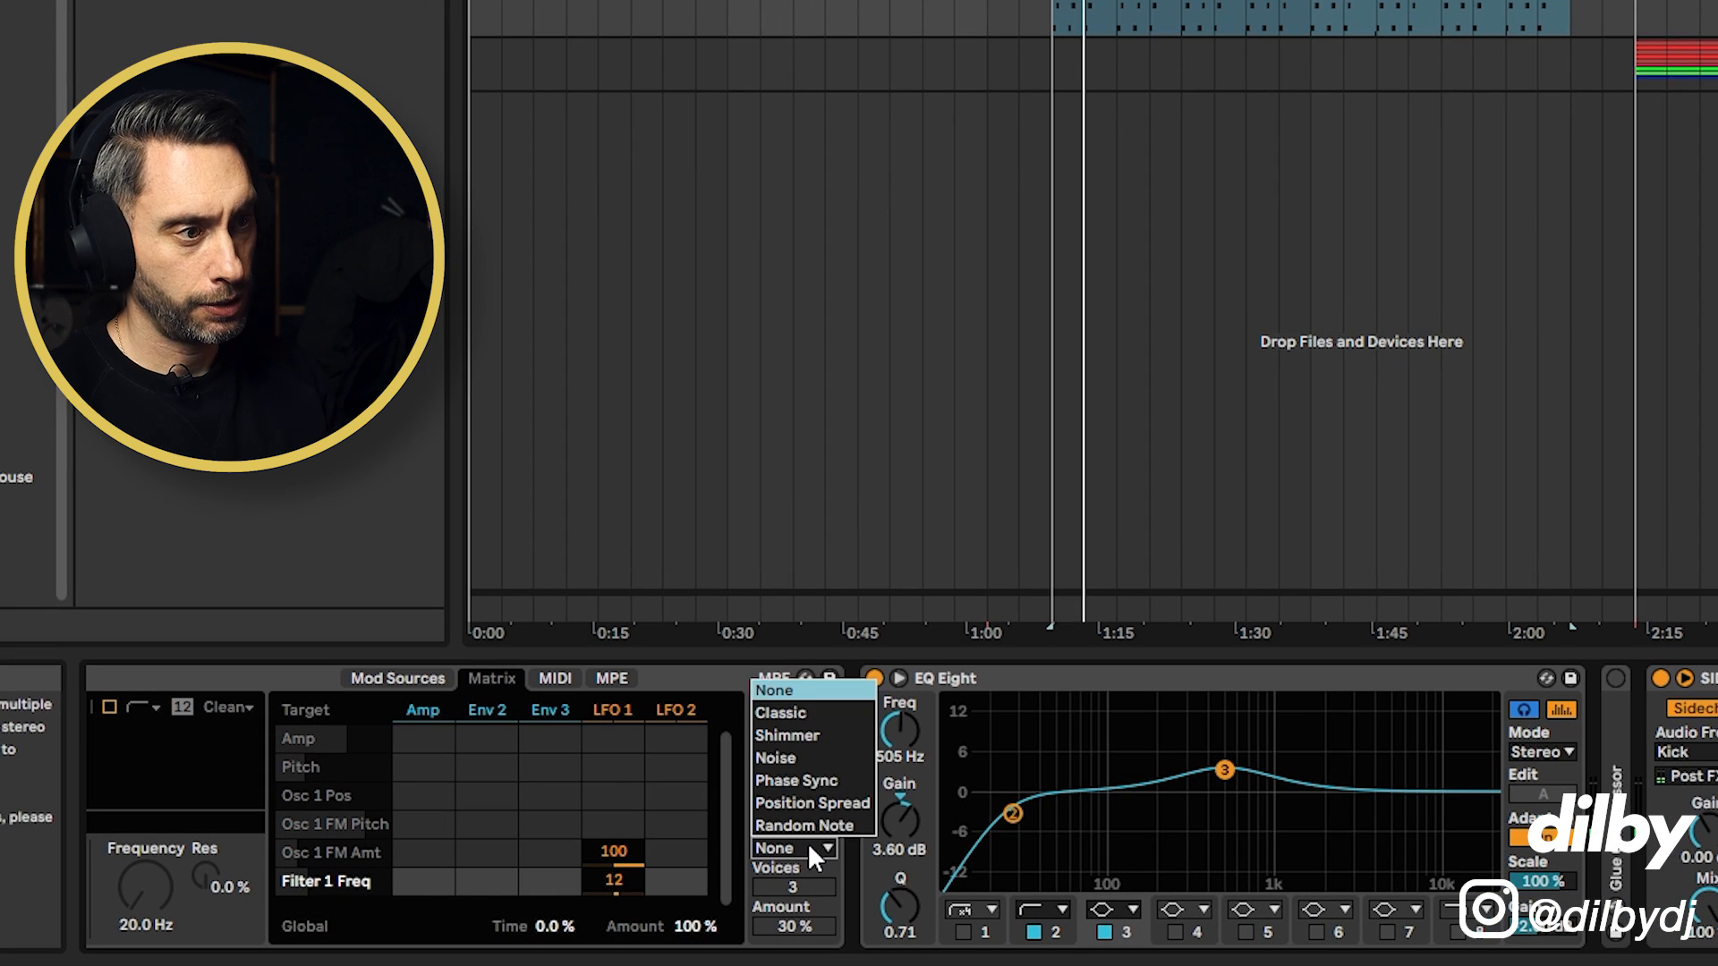
click(823, 713)
key(space)
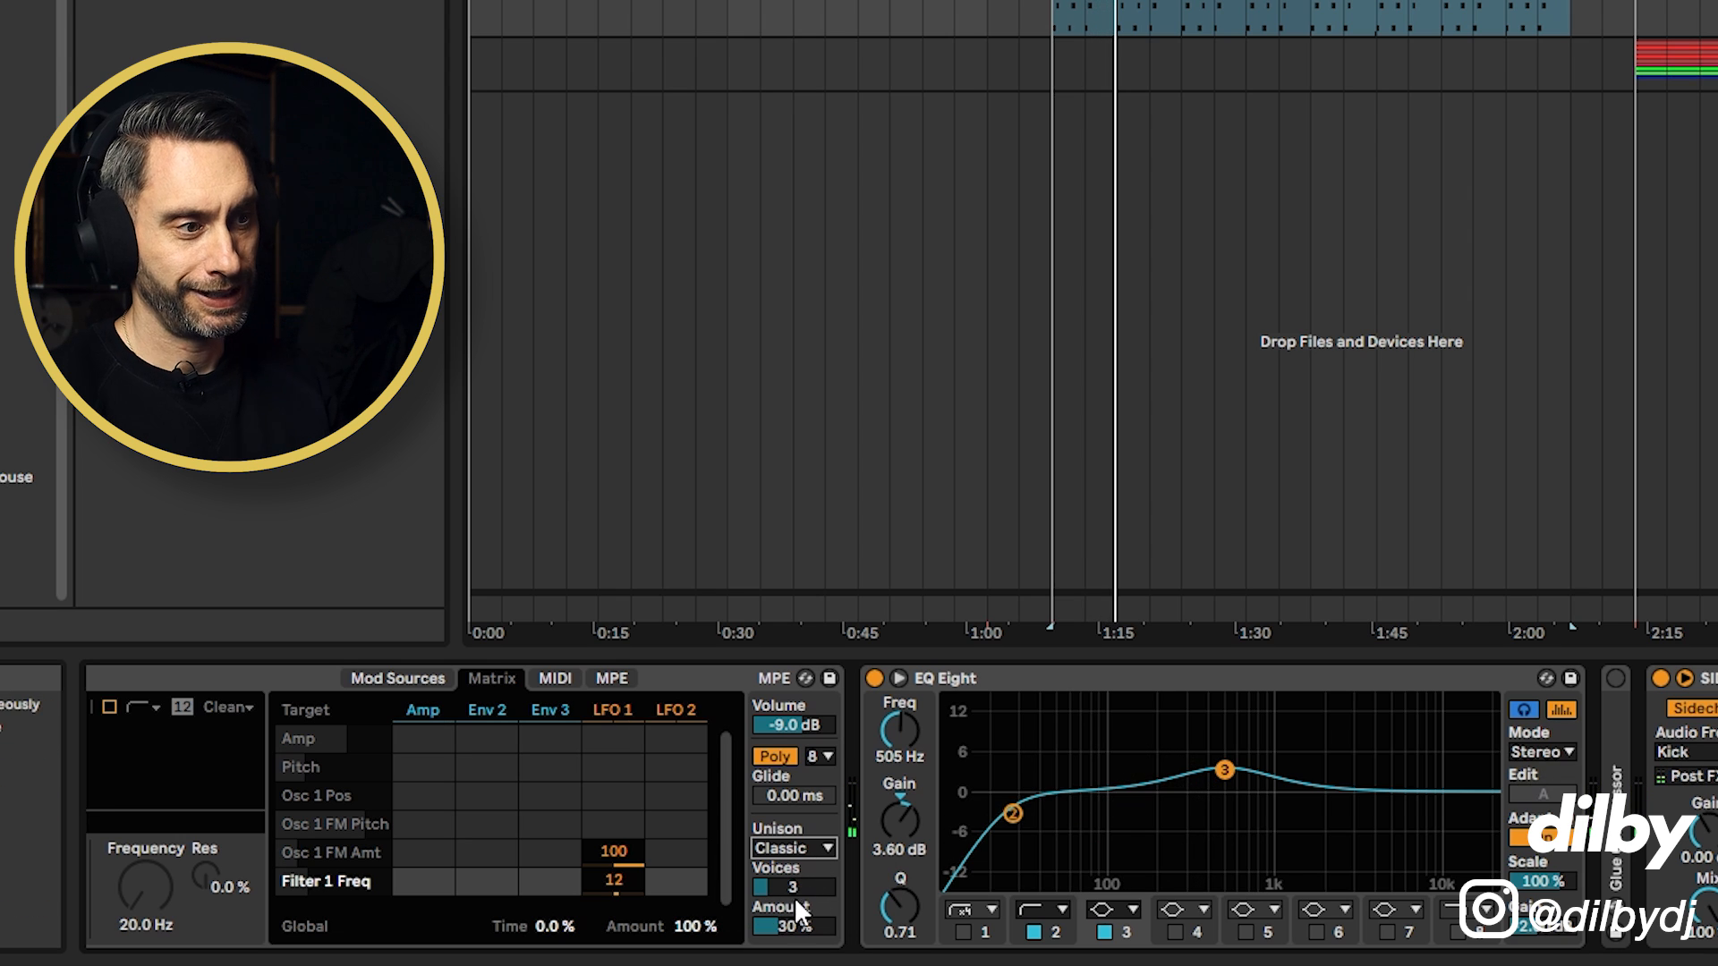
key(space)
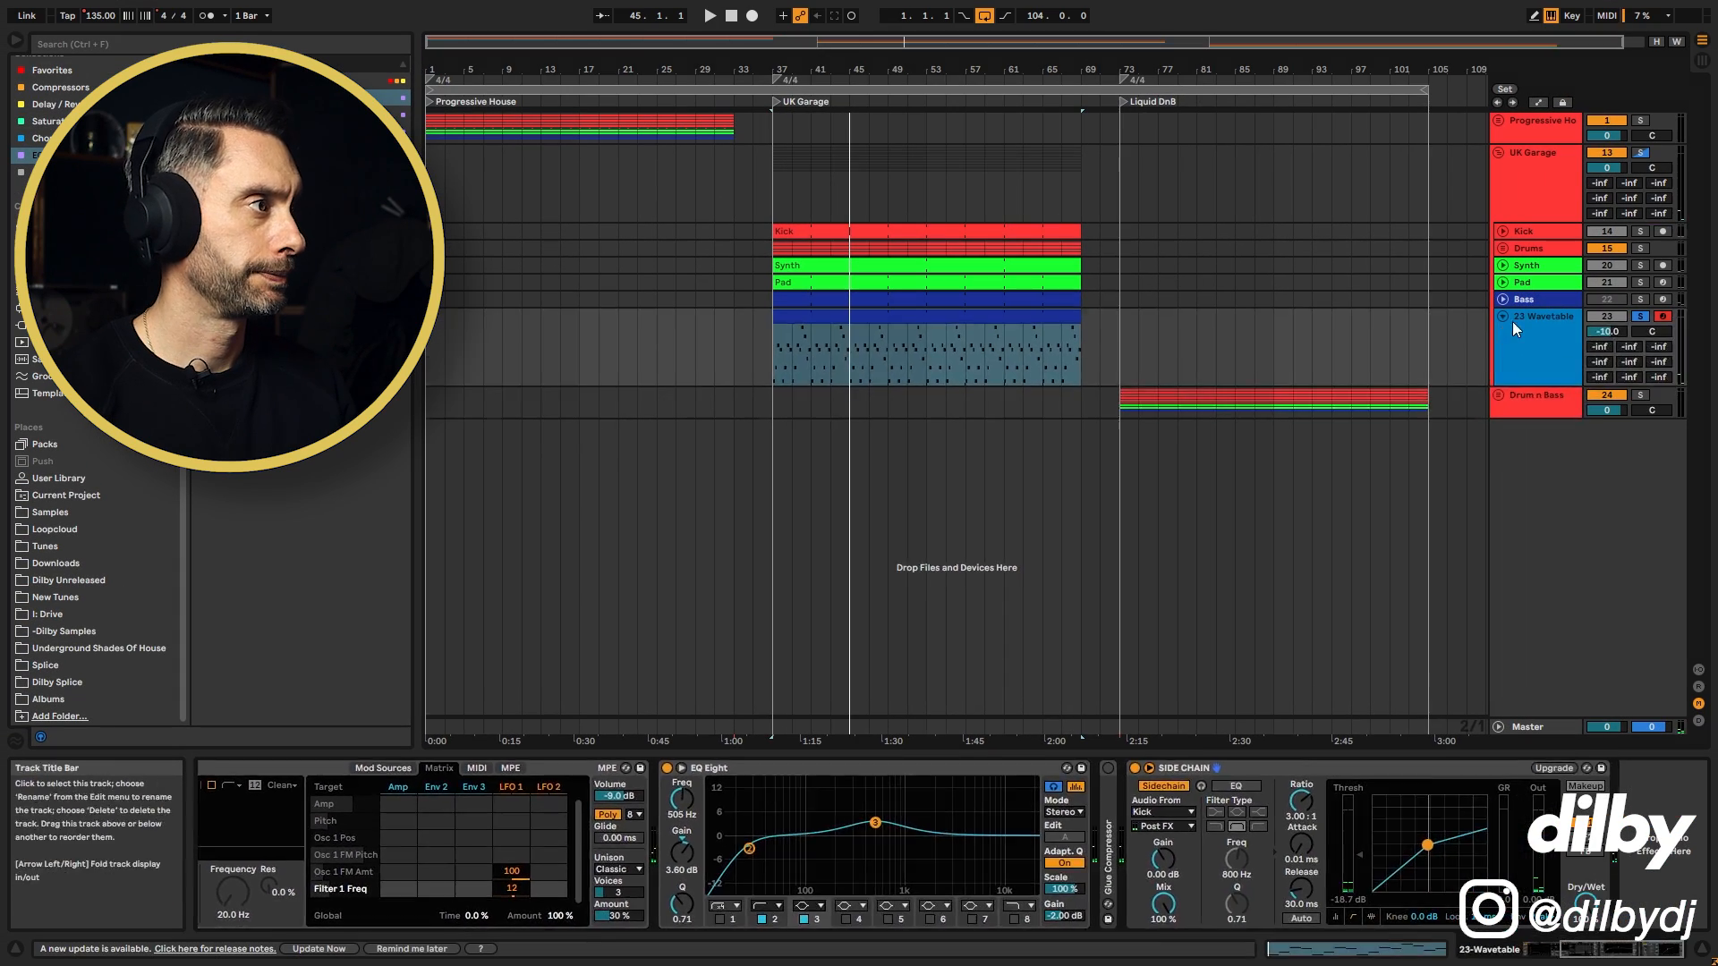
Step: Fold away the UK Garage tracks, expand the Drum n Bass group, and select its Bass clip
click(1503, 316)
click(1512, 333)
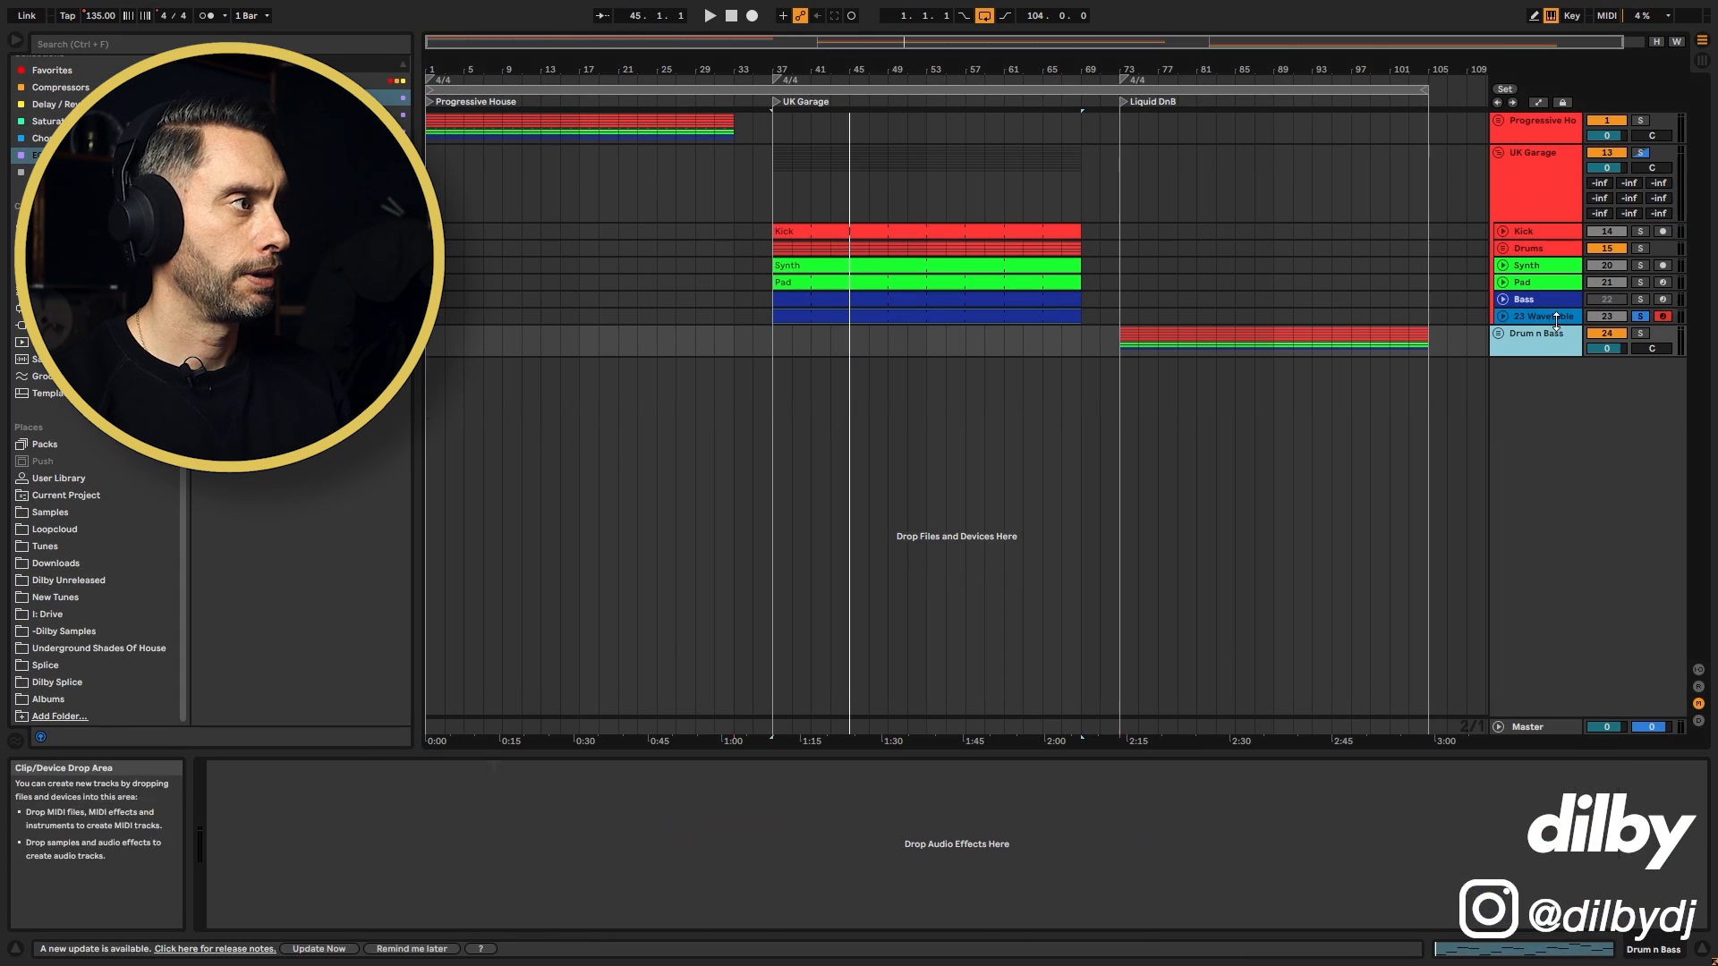
drag(1293, 70, 1275, 71)
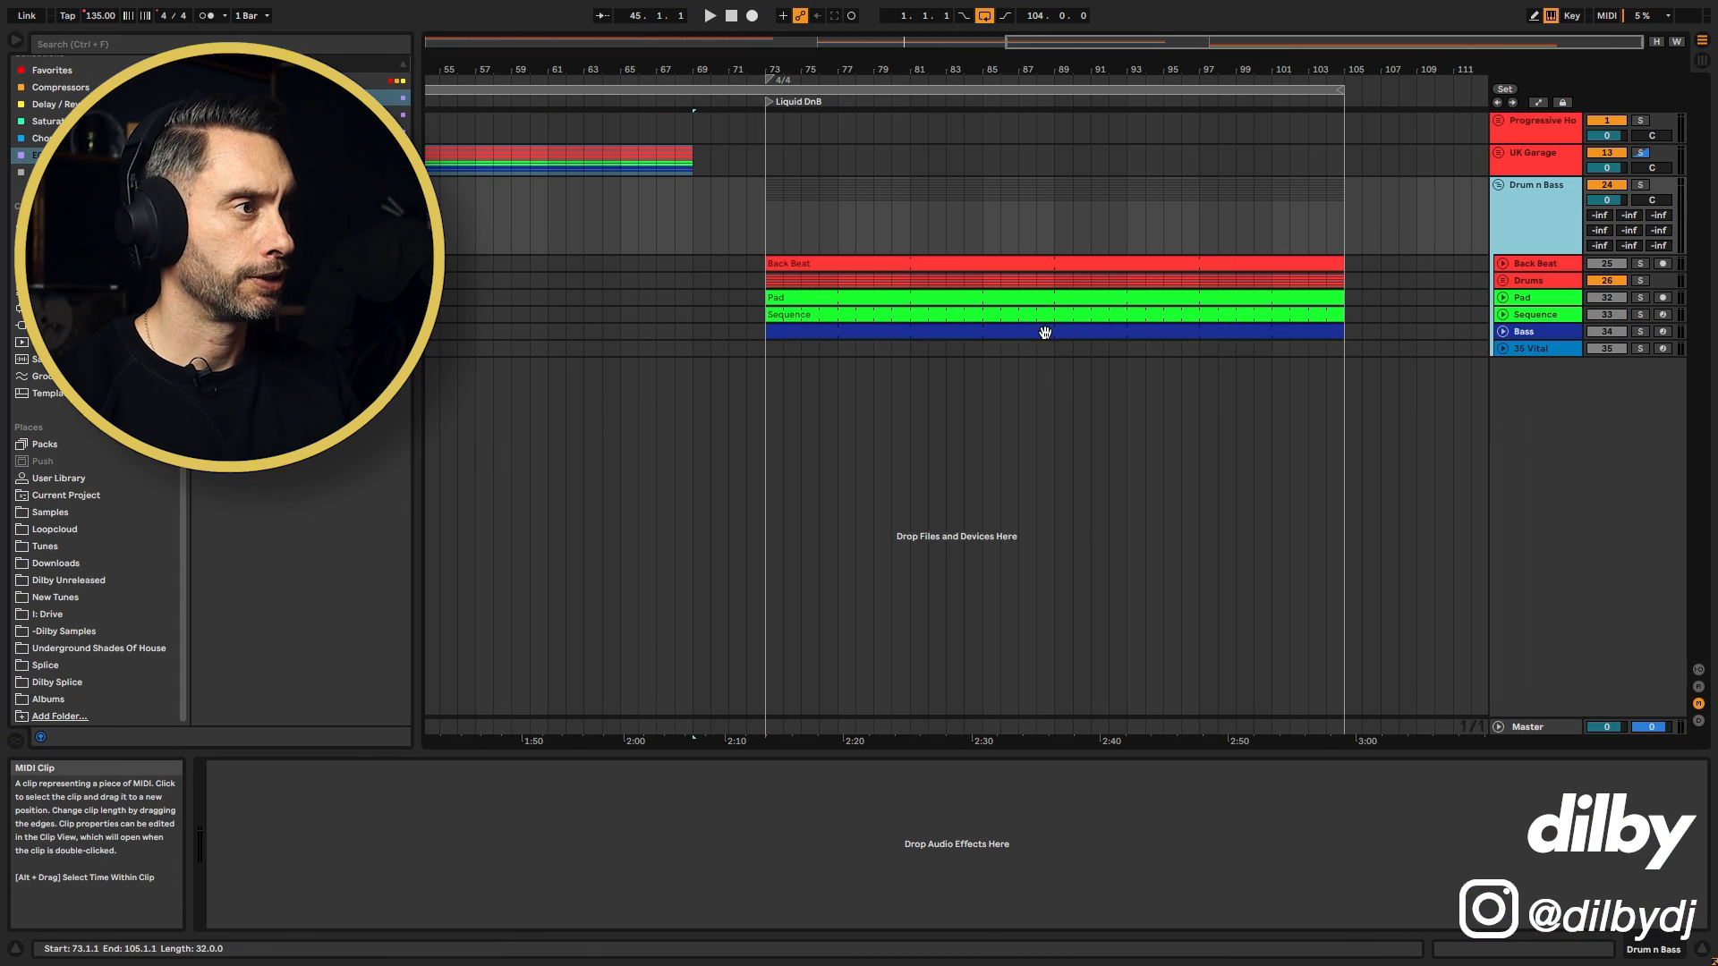
click(1044, 333)
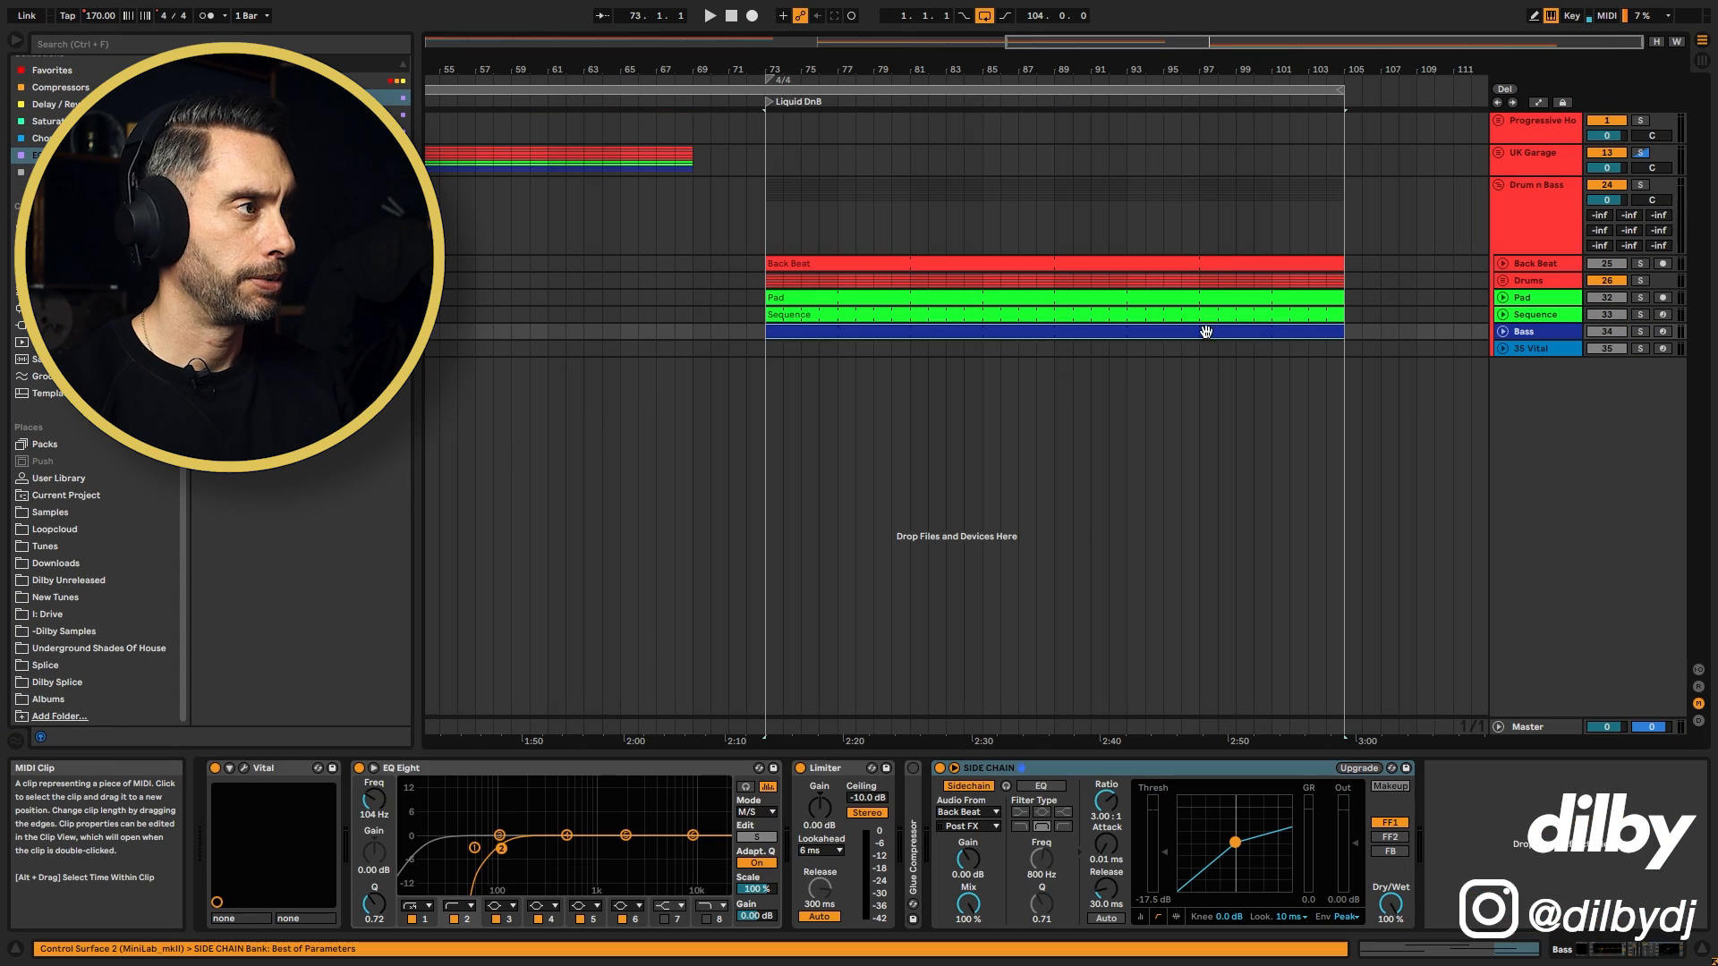
Step: Solo the Bass track in the Drum n Bass group and play it on its own
click(1640, 331)
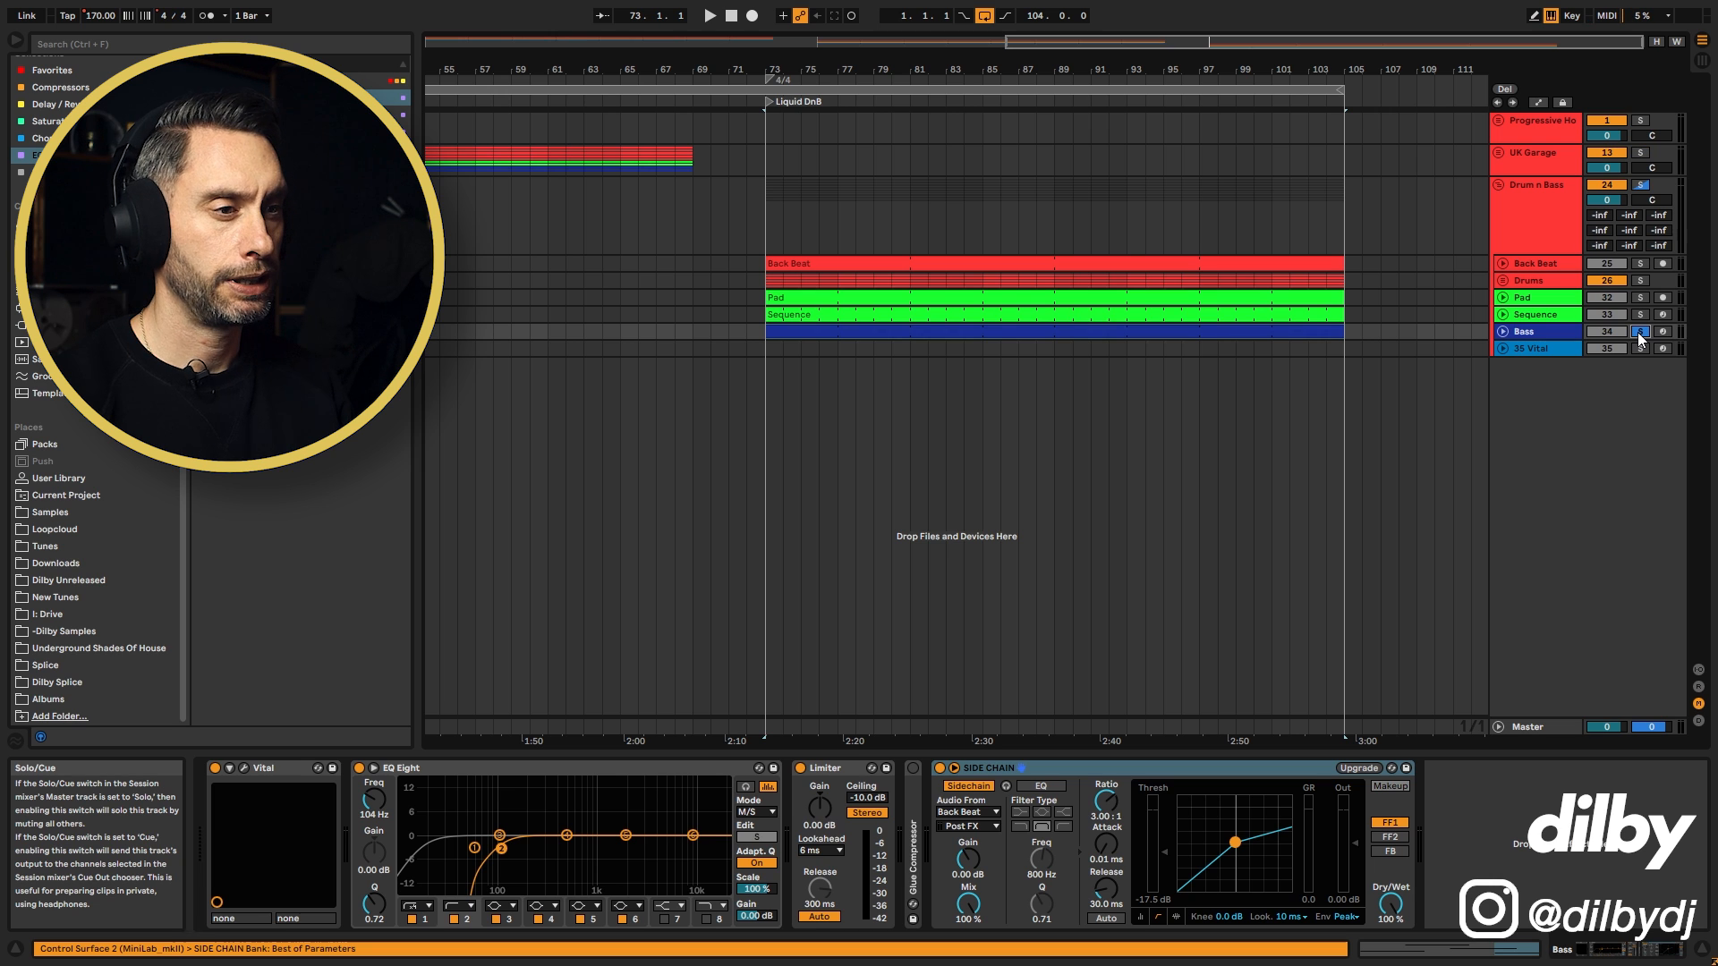
key(space)
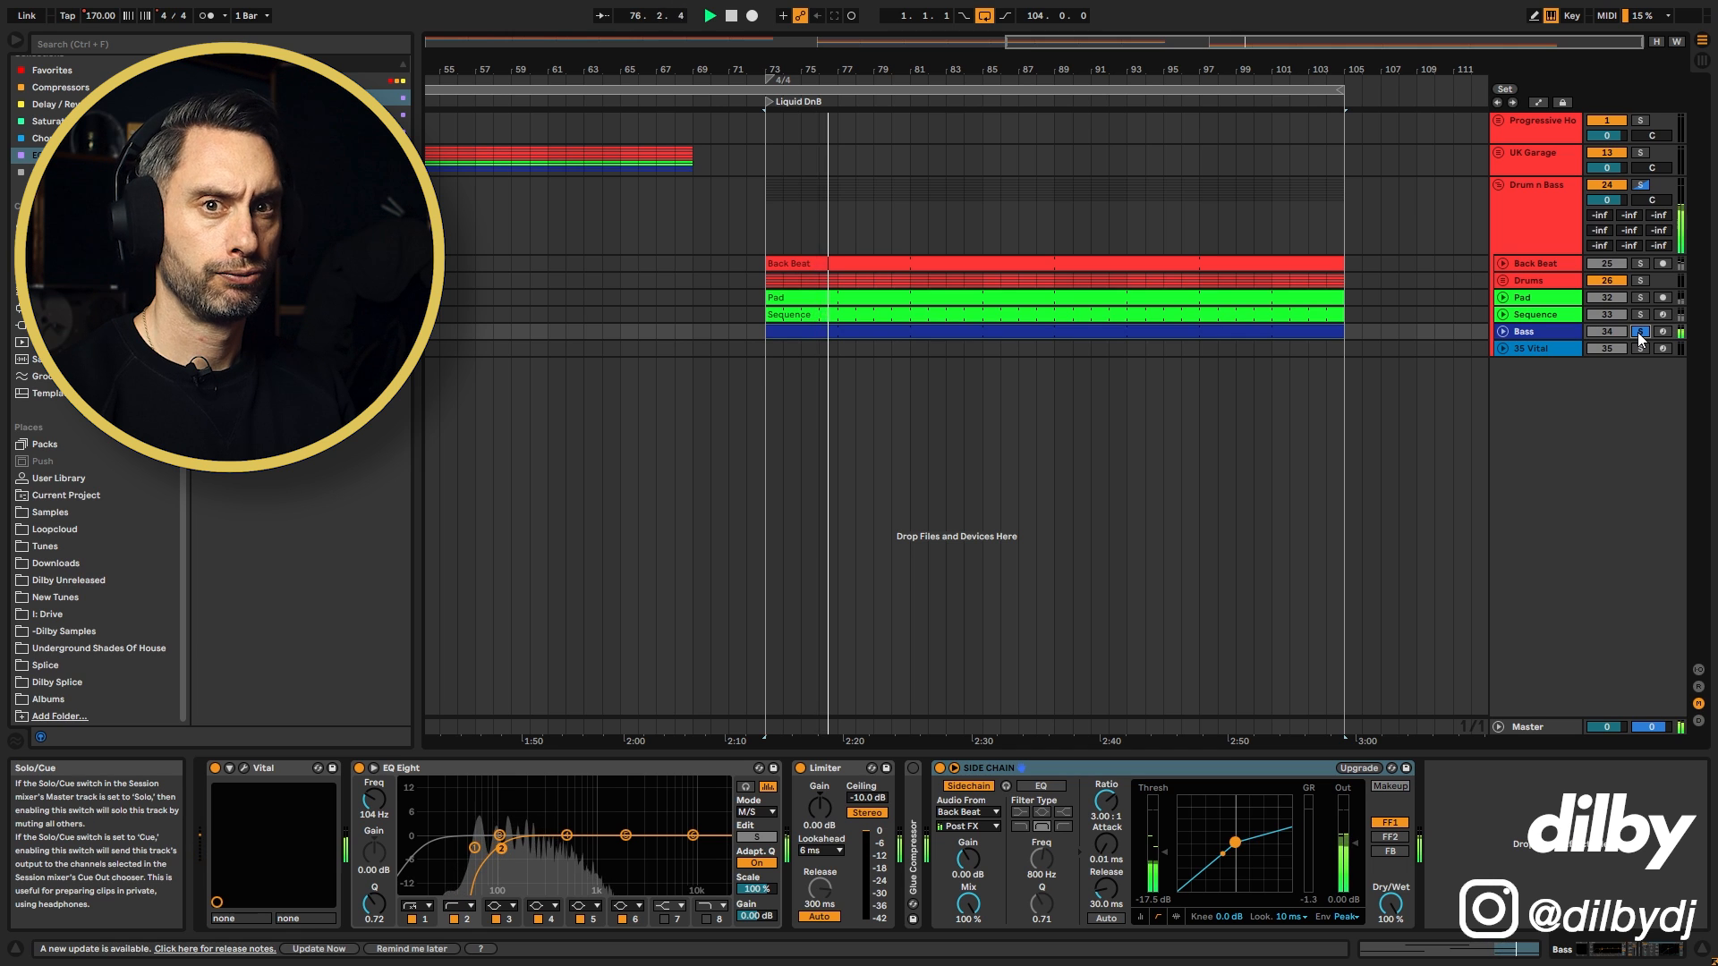
click(1299, 332)
key(space)
Step: Copy the Bass clip onto the 35-Vital track, unfold that track, and open the copied clip's notes
drag(1298, 334, 1295, 350)
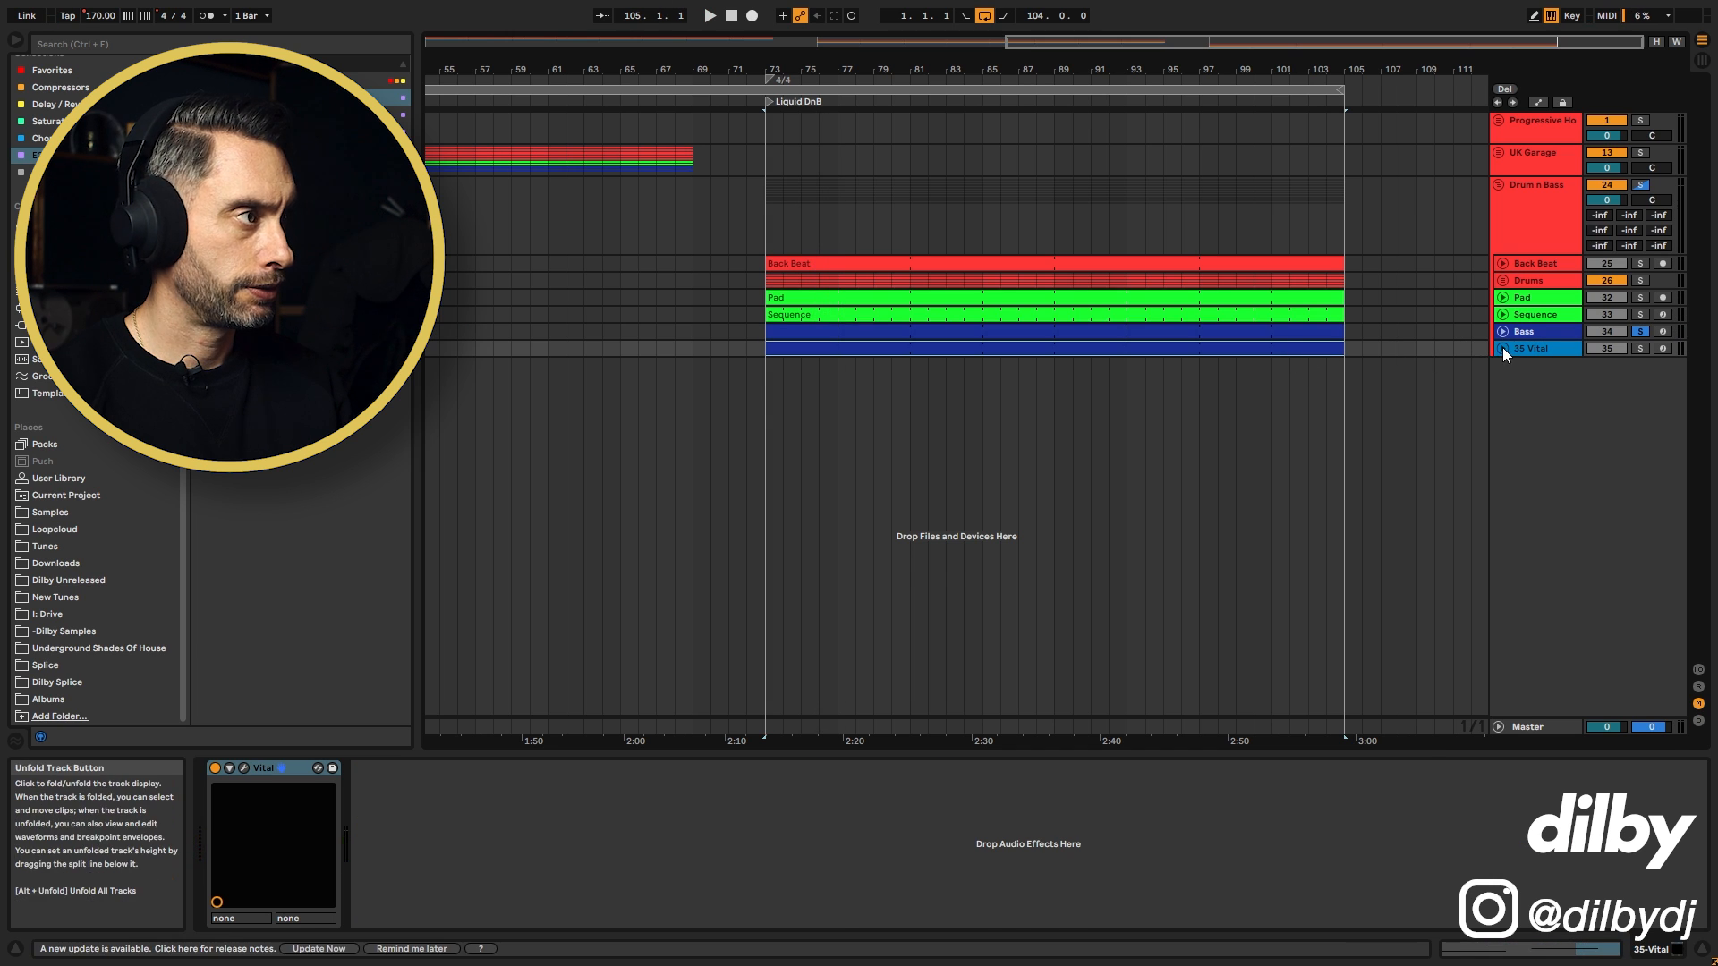
click(1503, 349)
double_click(1265, 347)
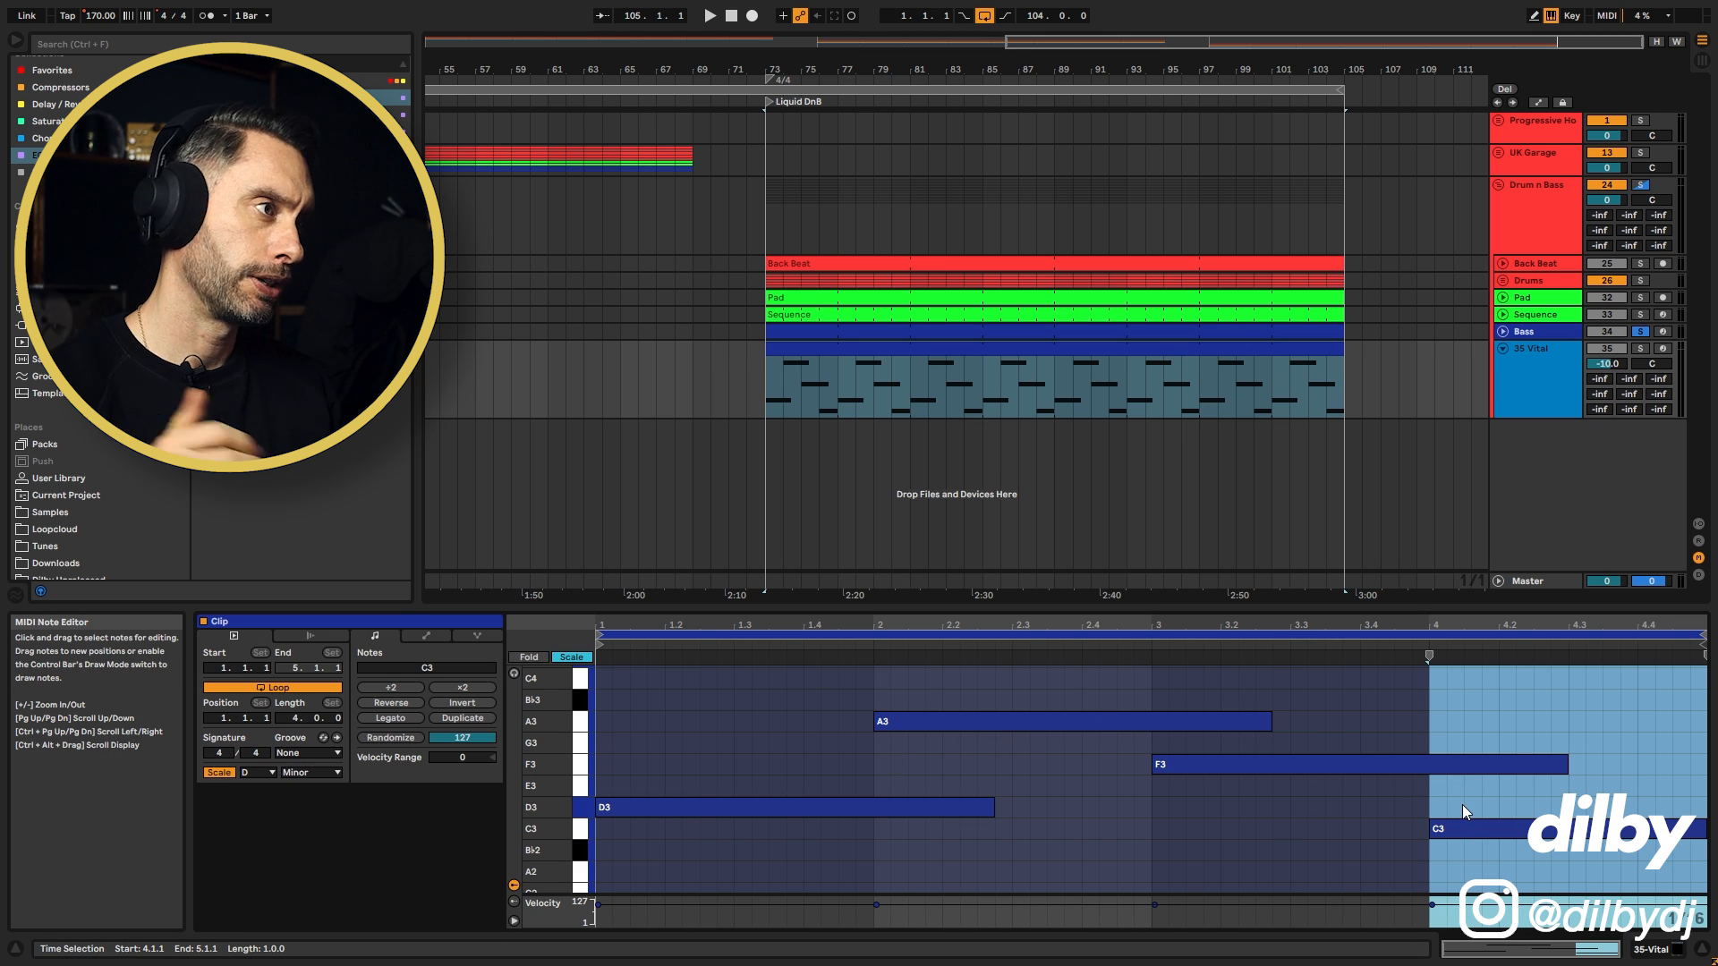
Step: Solo the 35-Vital track, play its clip, and open the Vital synth's window
click(1640, 349)
key(space)
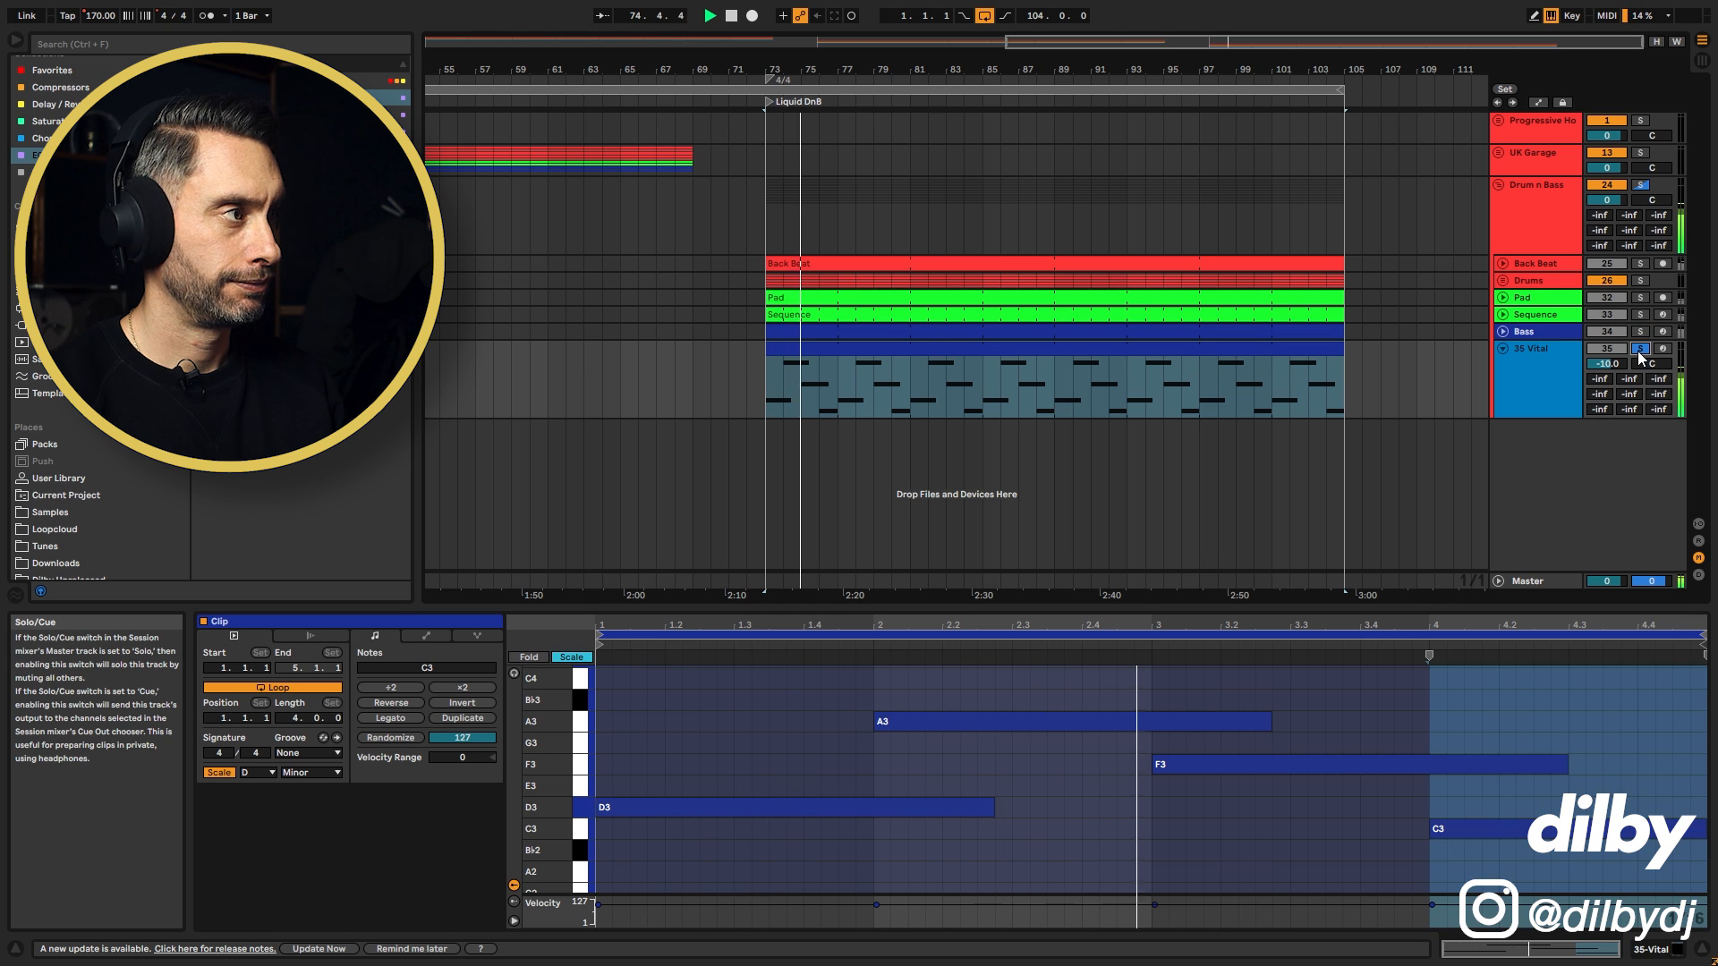
double_click(1543, 352)
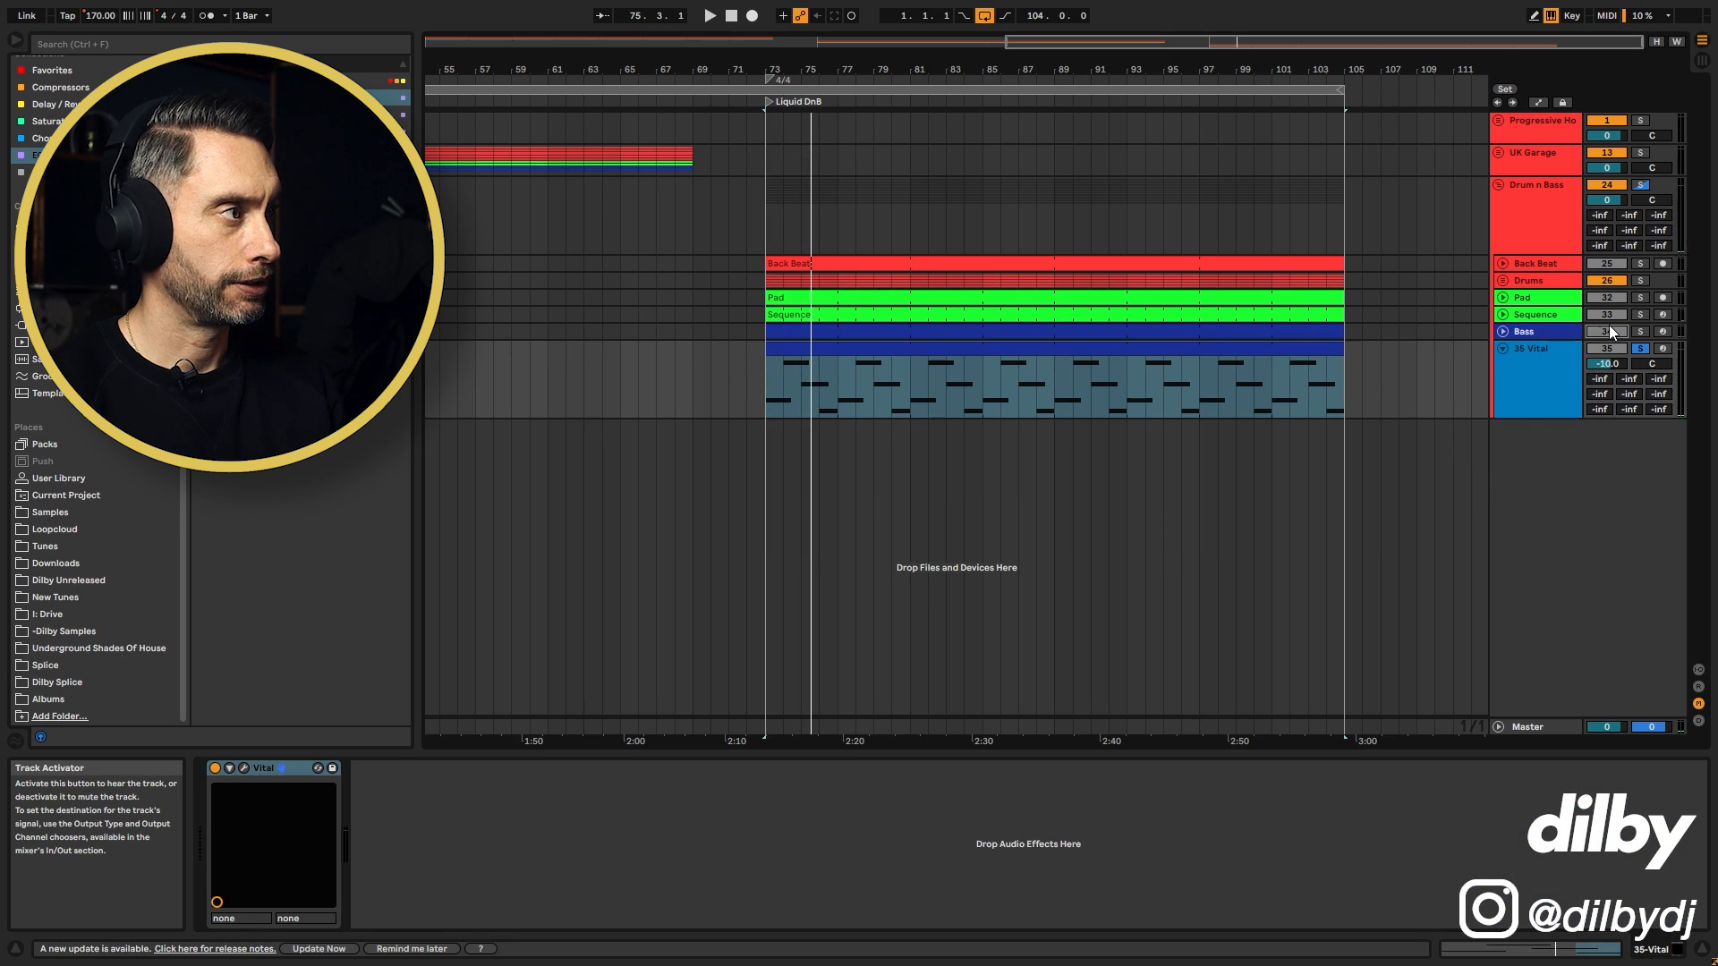
click(243, 769)
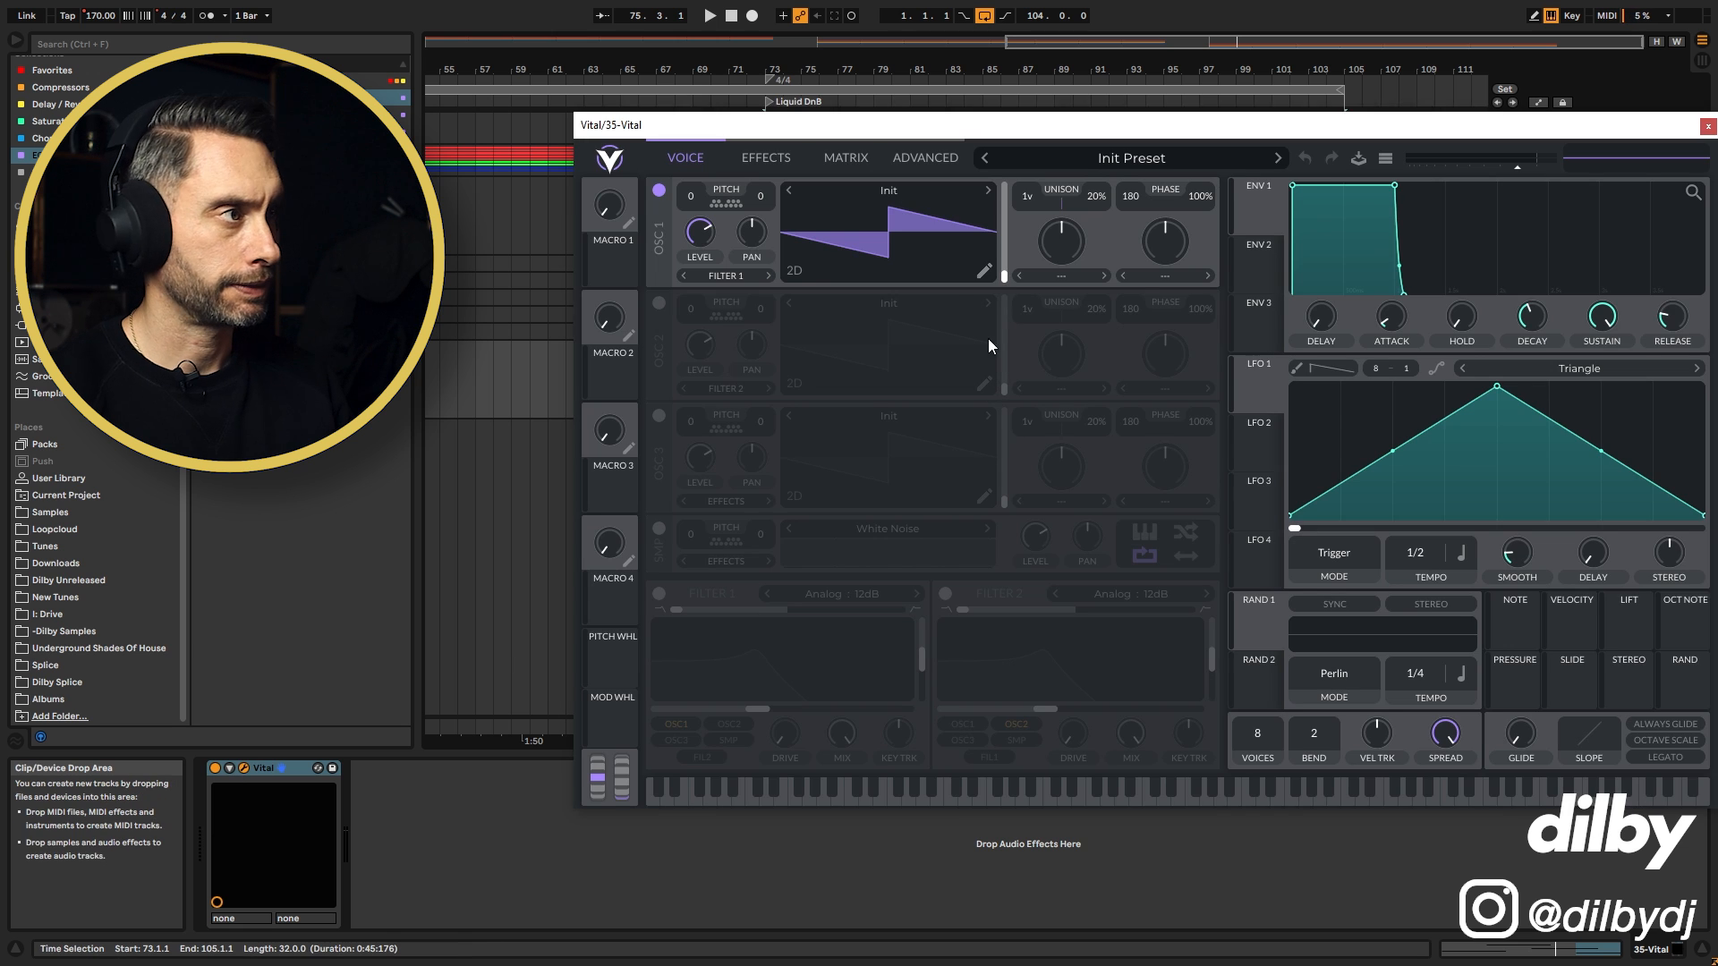
drag(1410, 124, 1132, 123)
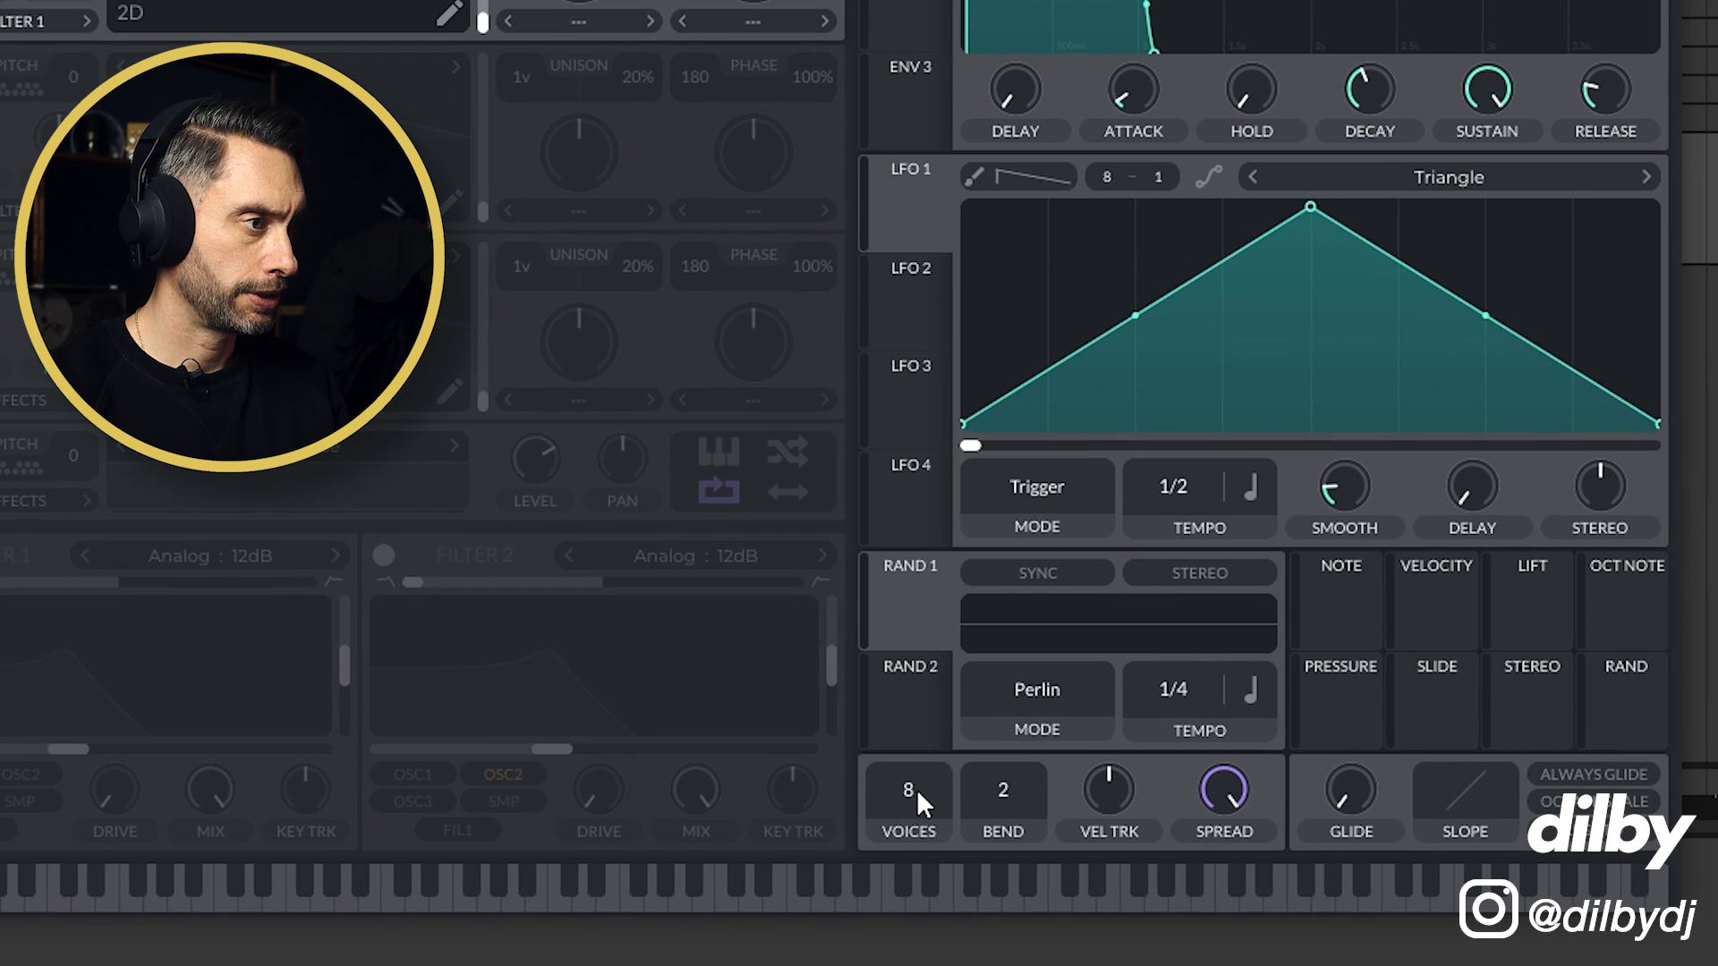
Step: Limit Vital to 1 voice, enable Legato, and raise the Glide
drag(982, 730, 982, 780)
drag(914, 875, 915, 930)
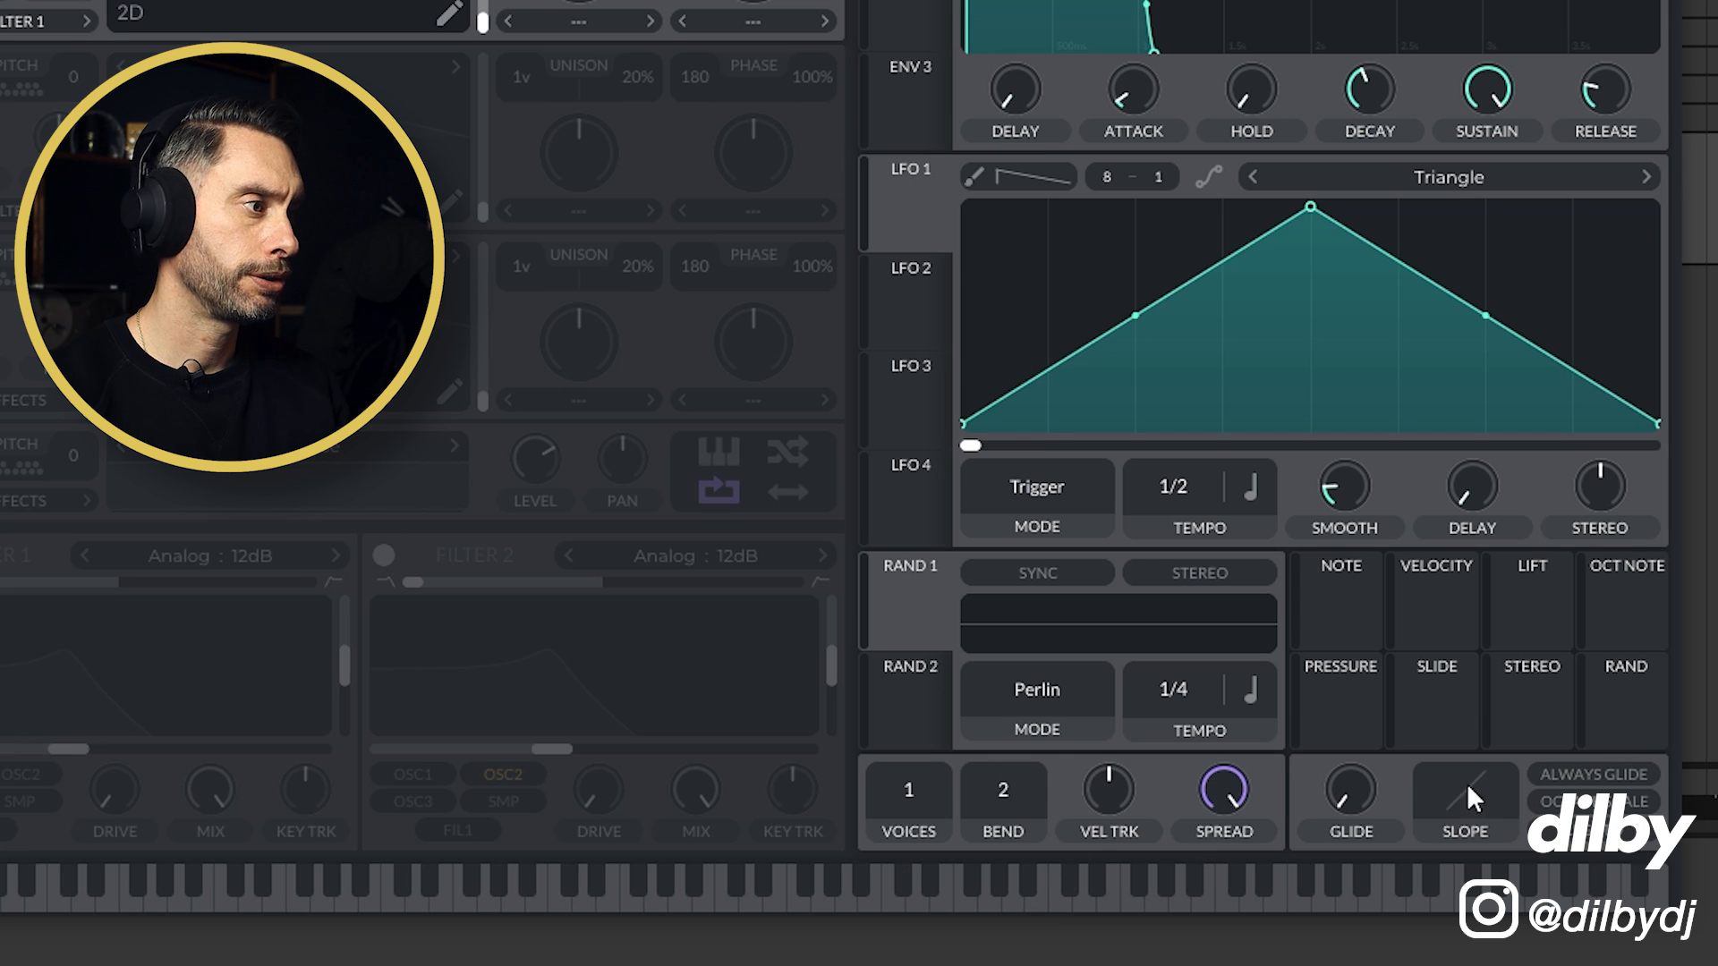
drag(1351, 753, 1355, 770)
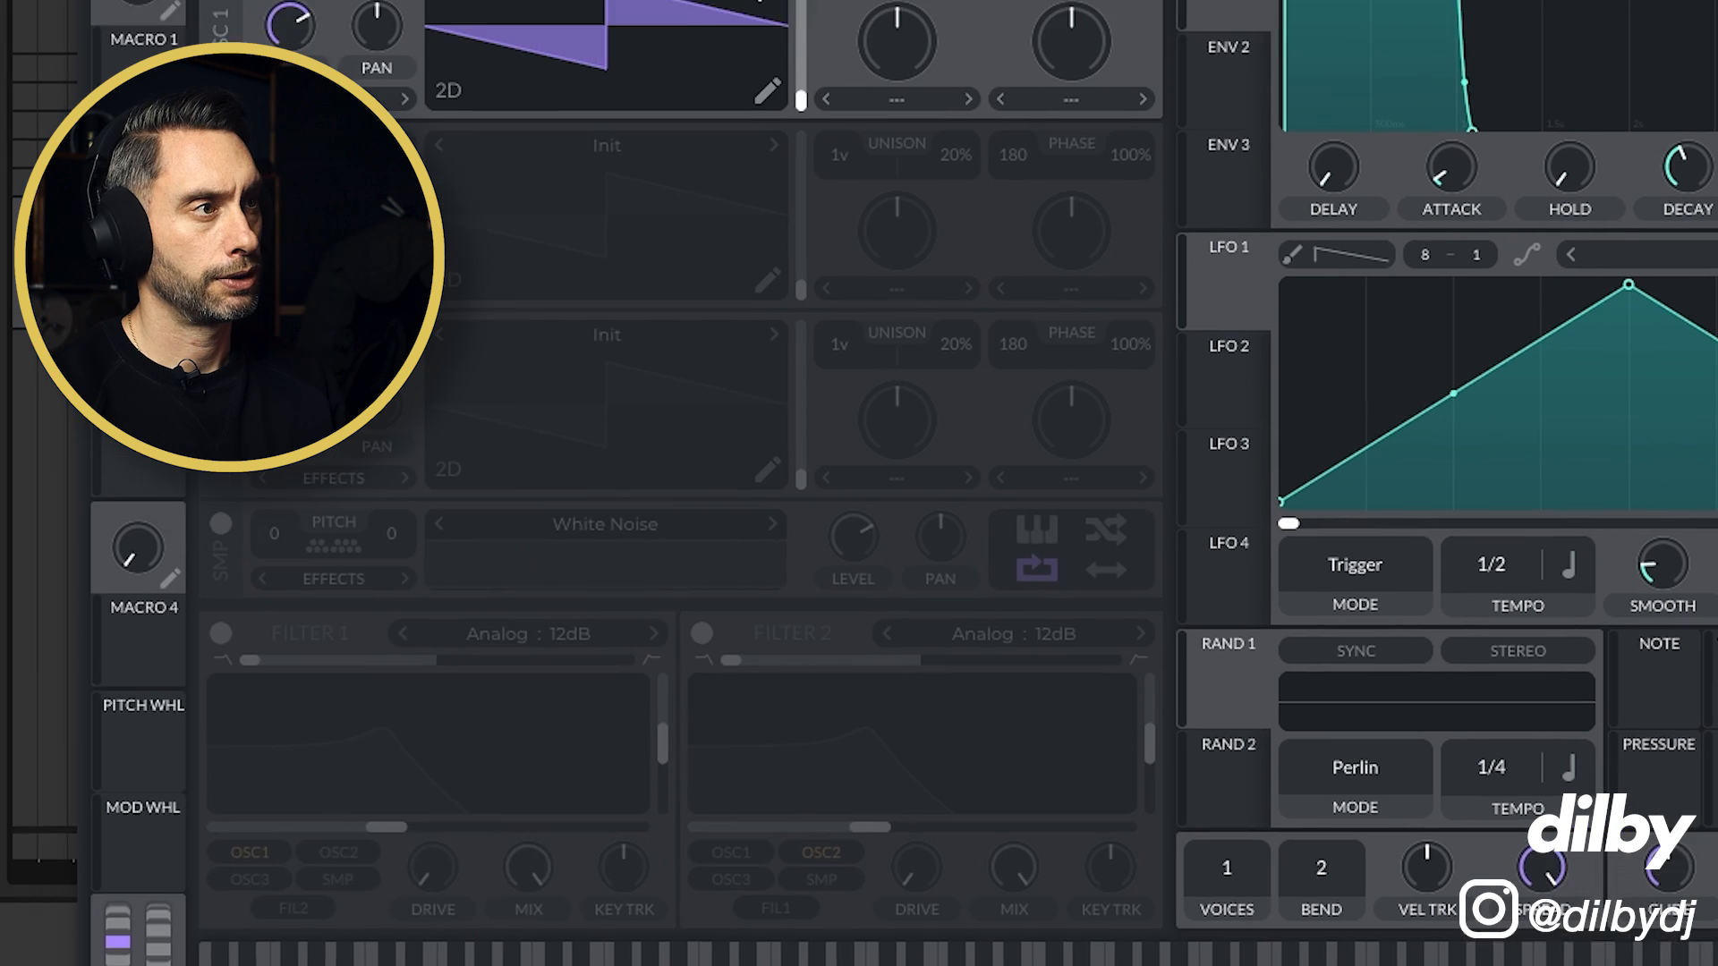
Step: Load the Basic Shapes wavetable in oscillator 1 and move its frame to the saw wave
click(836, 123)
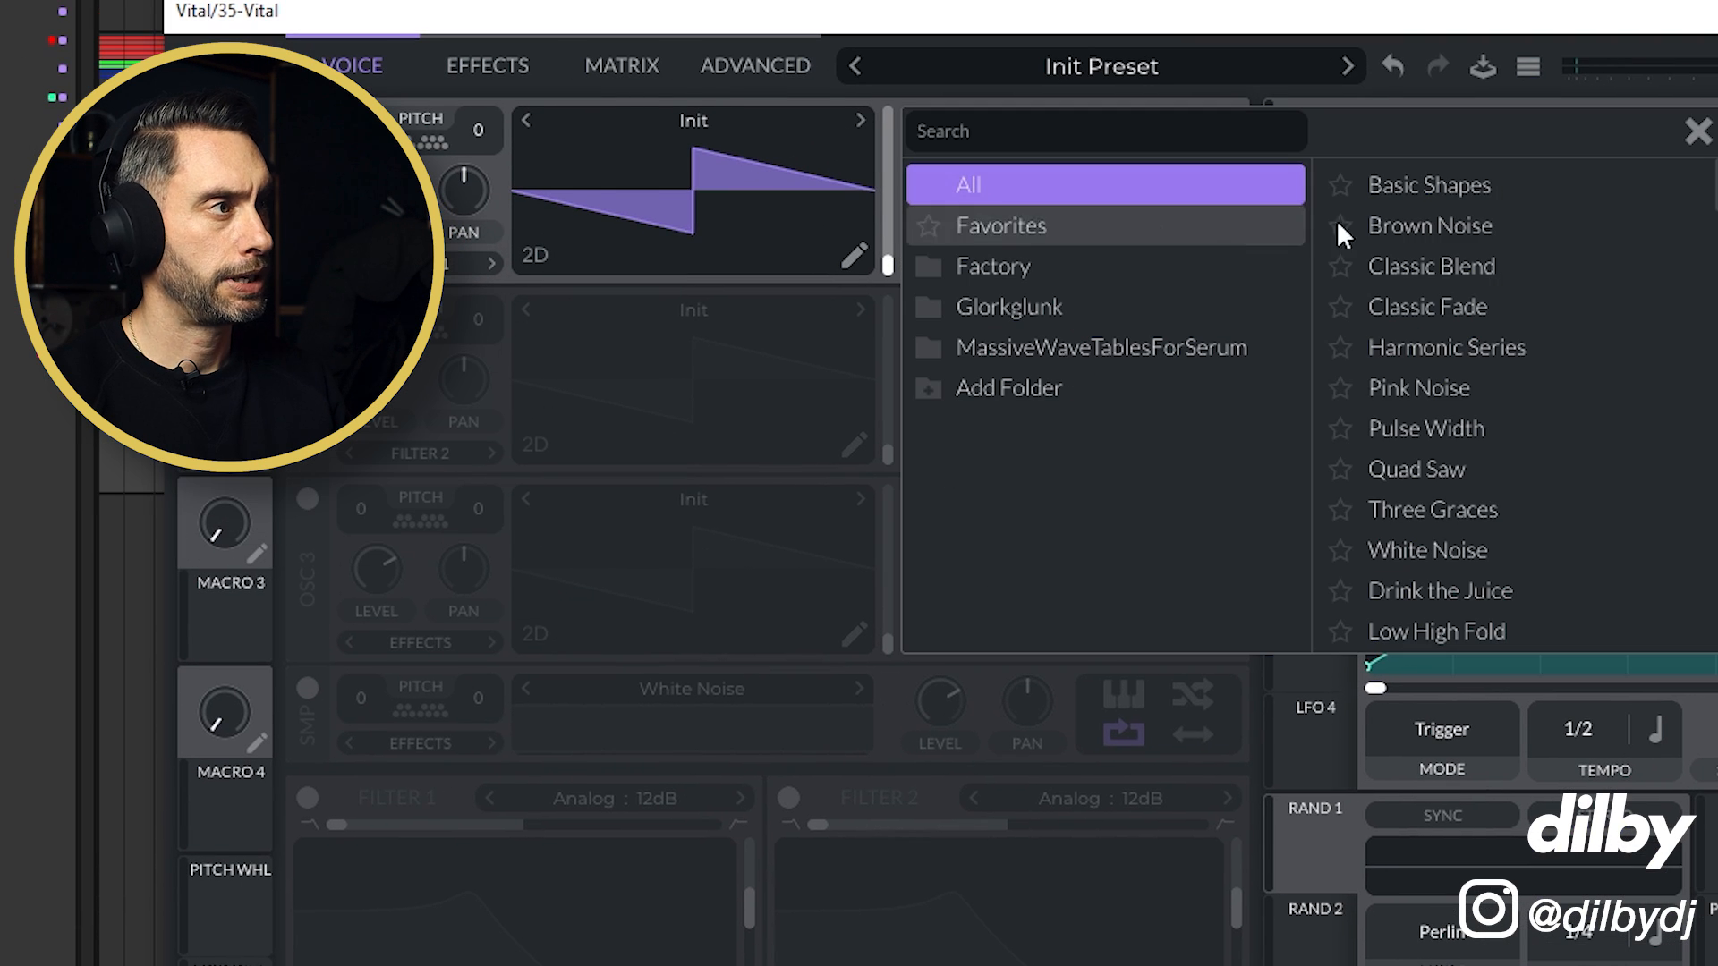
click(1415, 186)
drag(891, 261, 900, 184)
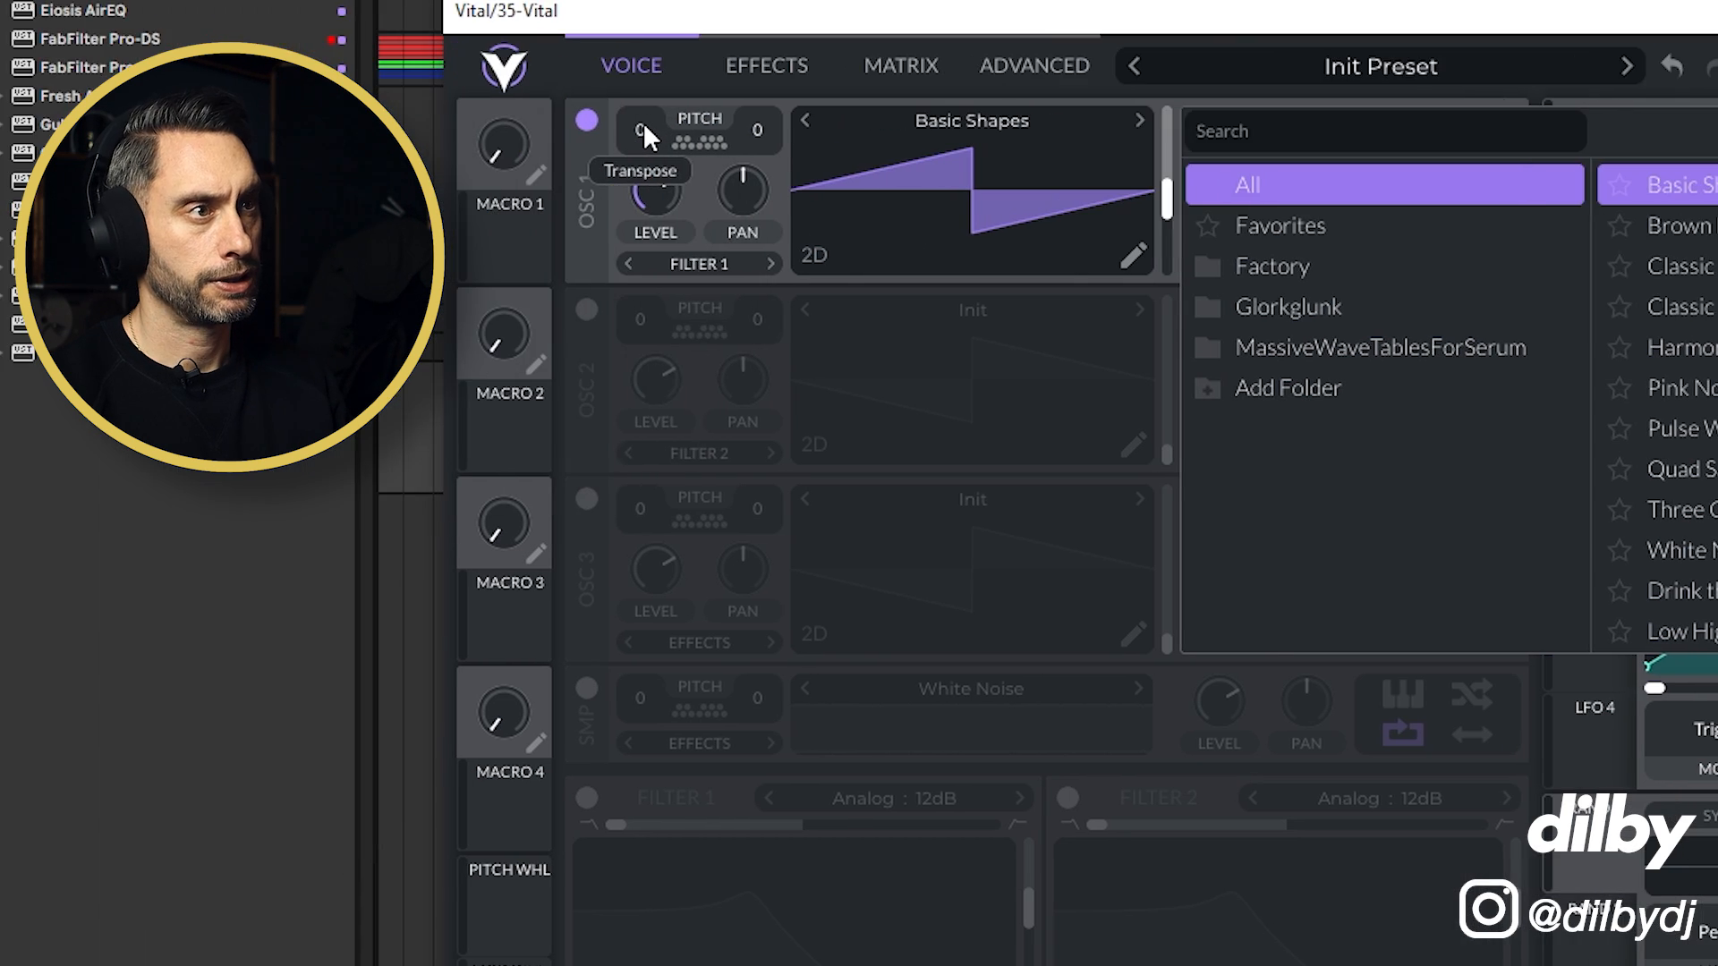
Step: Transpose oscillator 1 to -36, set its unison to 16 voices, and fine-tune the glide
drag(644, 125, 644, 234)
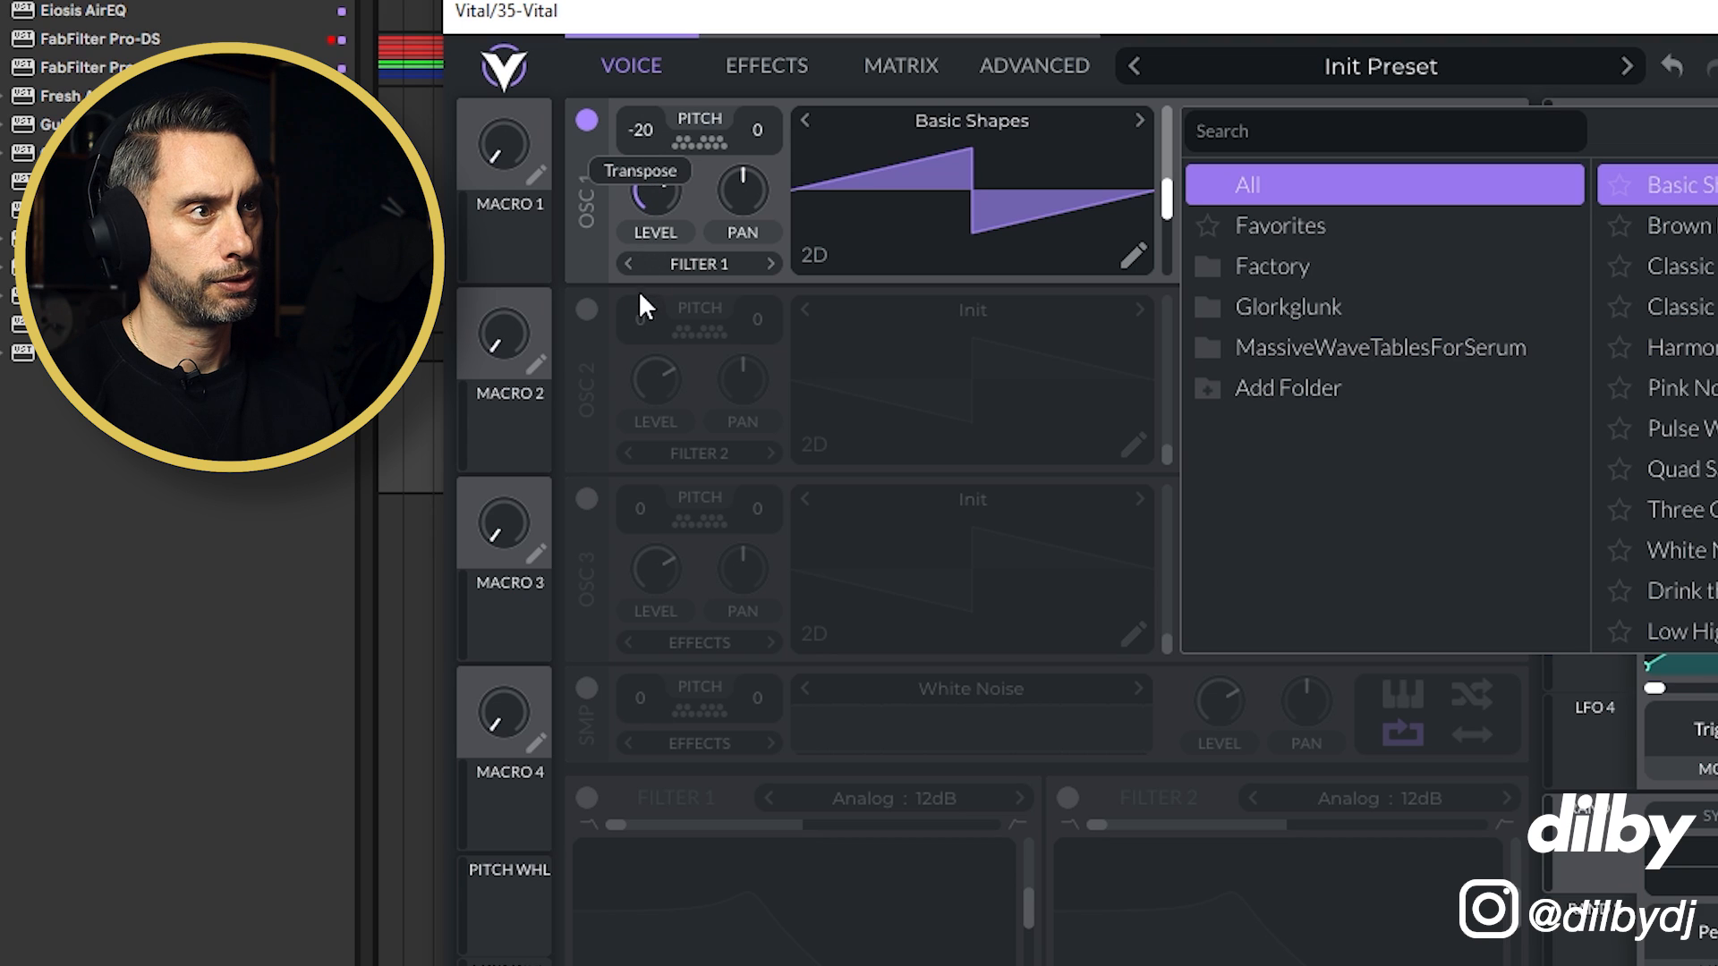
drag(640, 371, 697, 340)
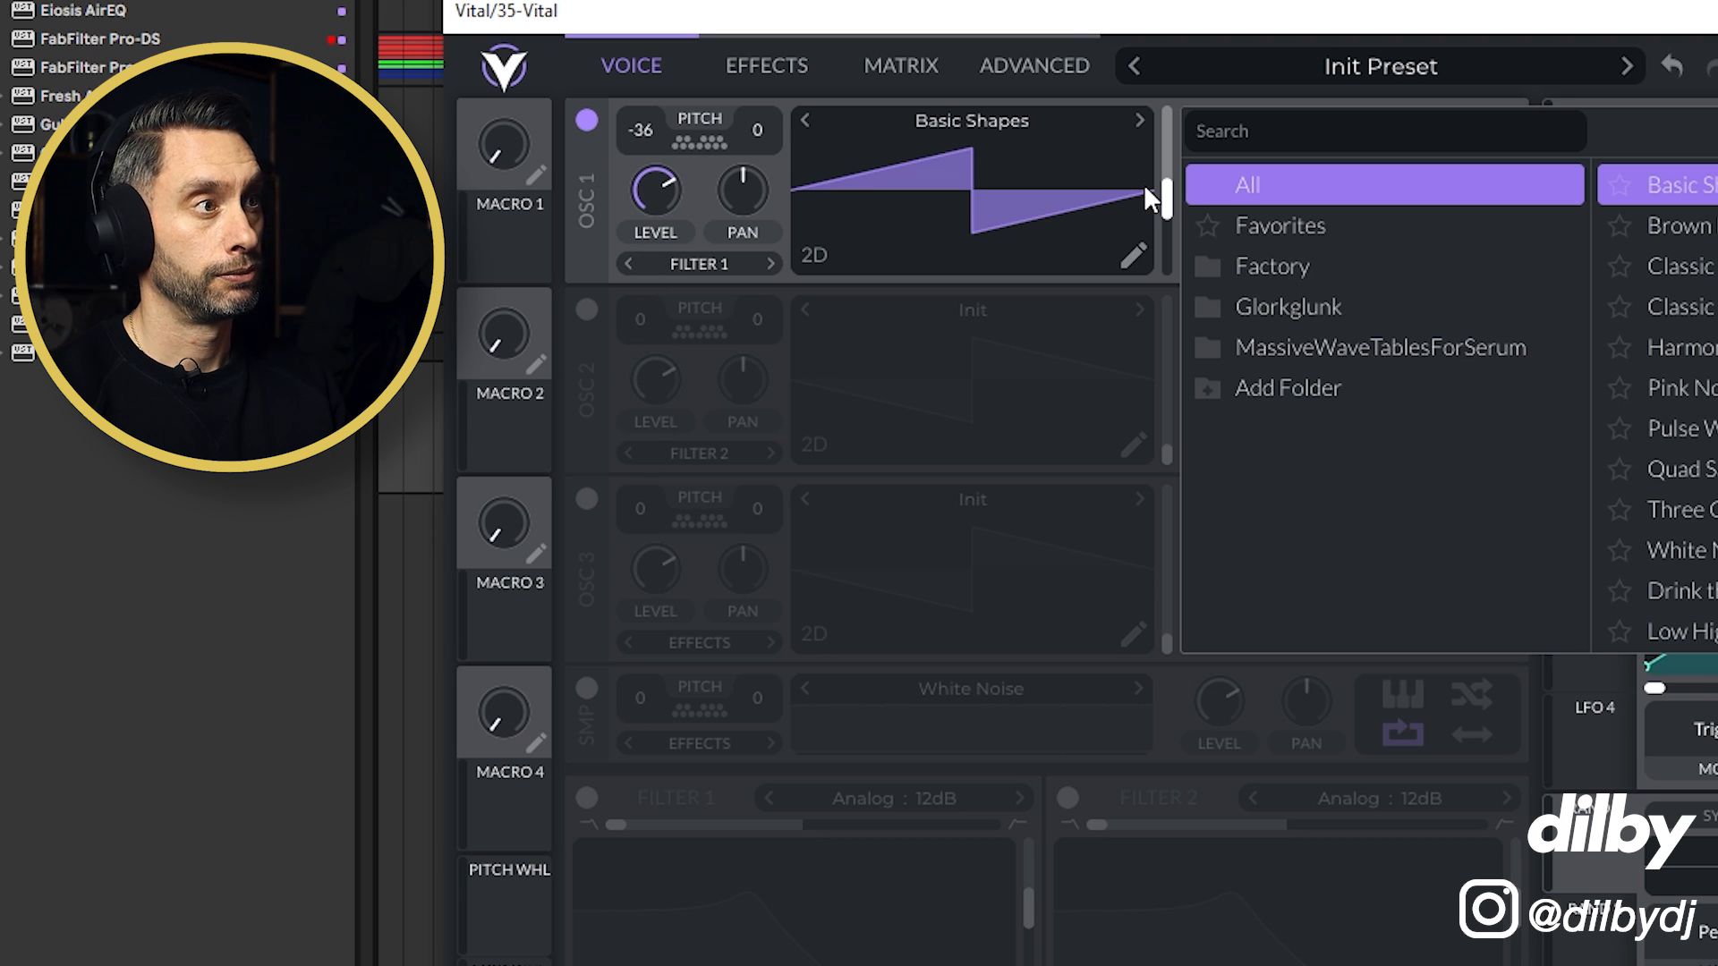
click(1544, 98)
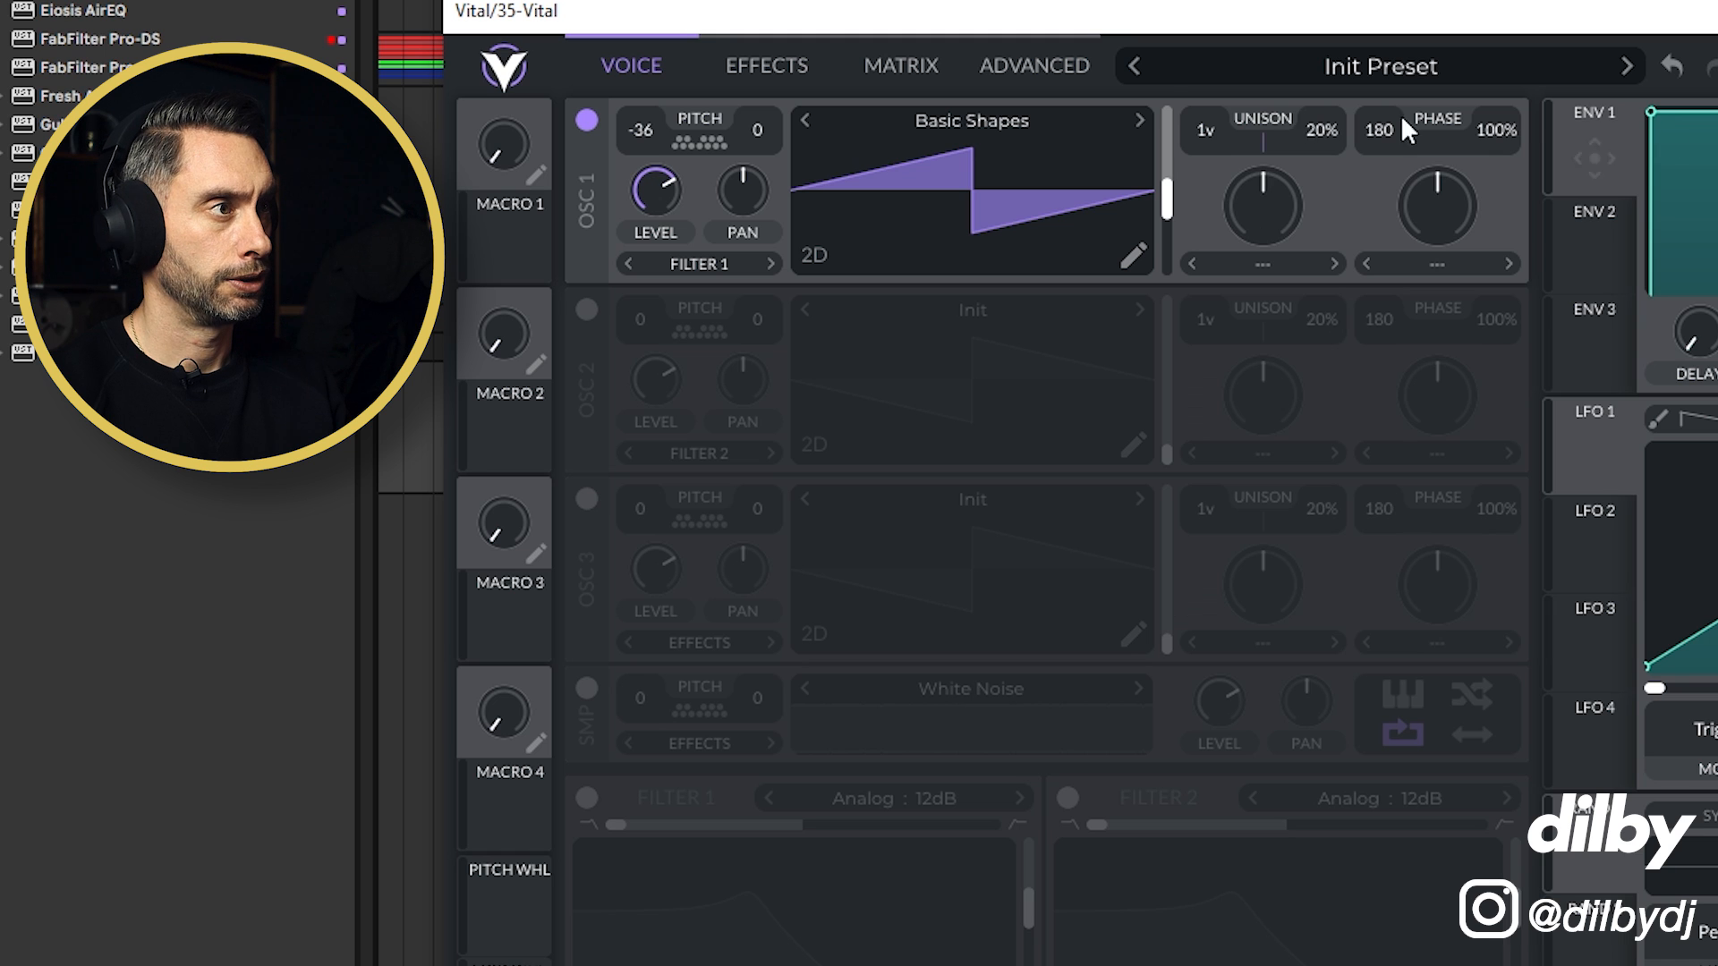
drag(1229, 152, 1240, 77)
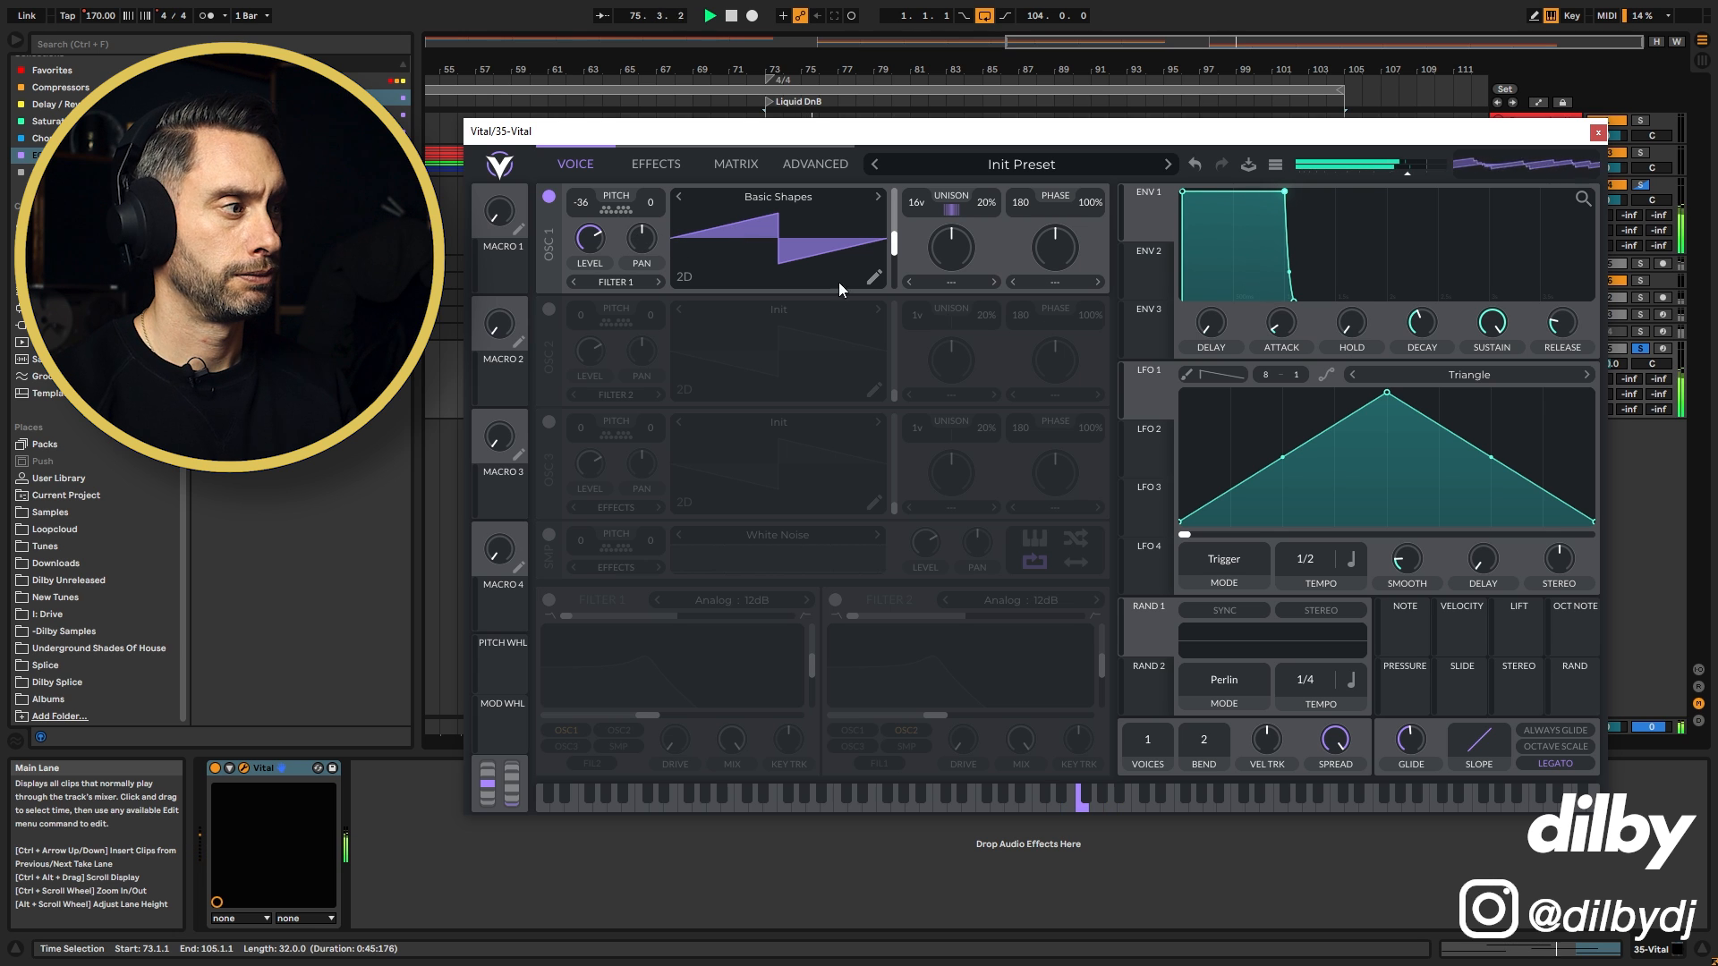
drag(1421, 745, 1420, 743)
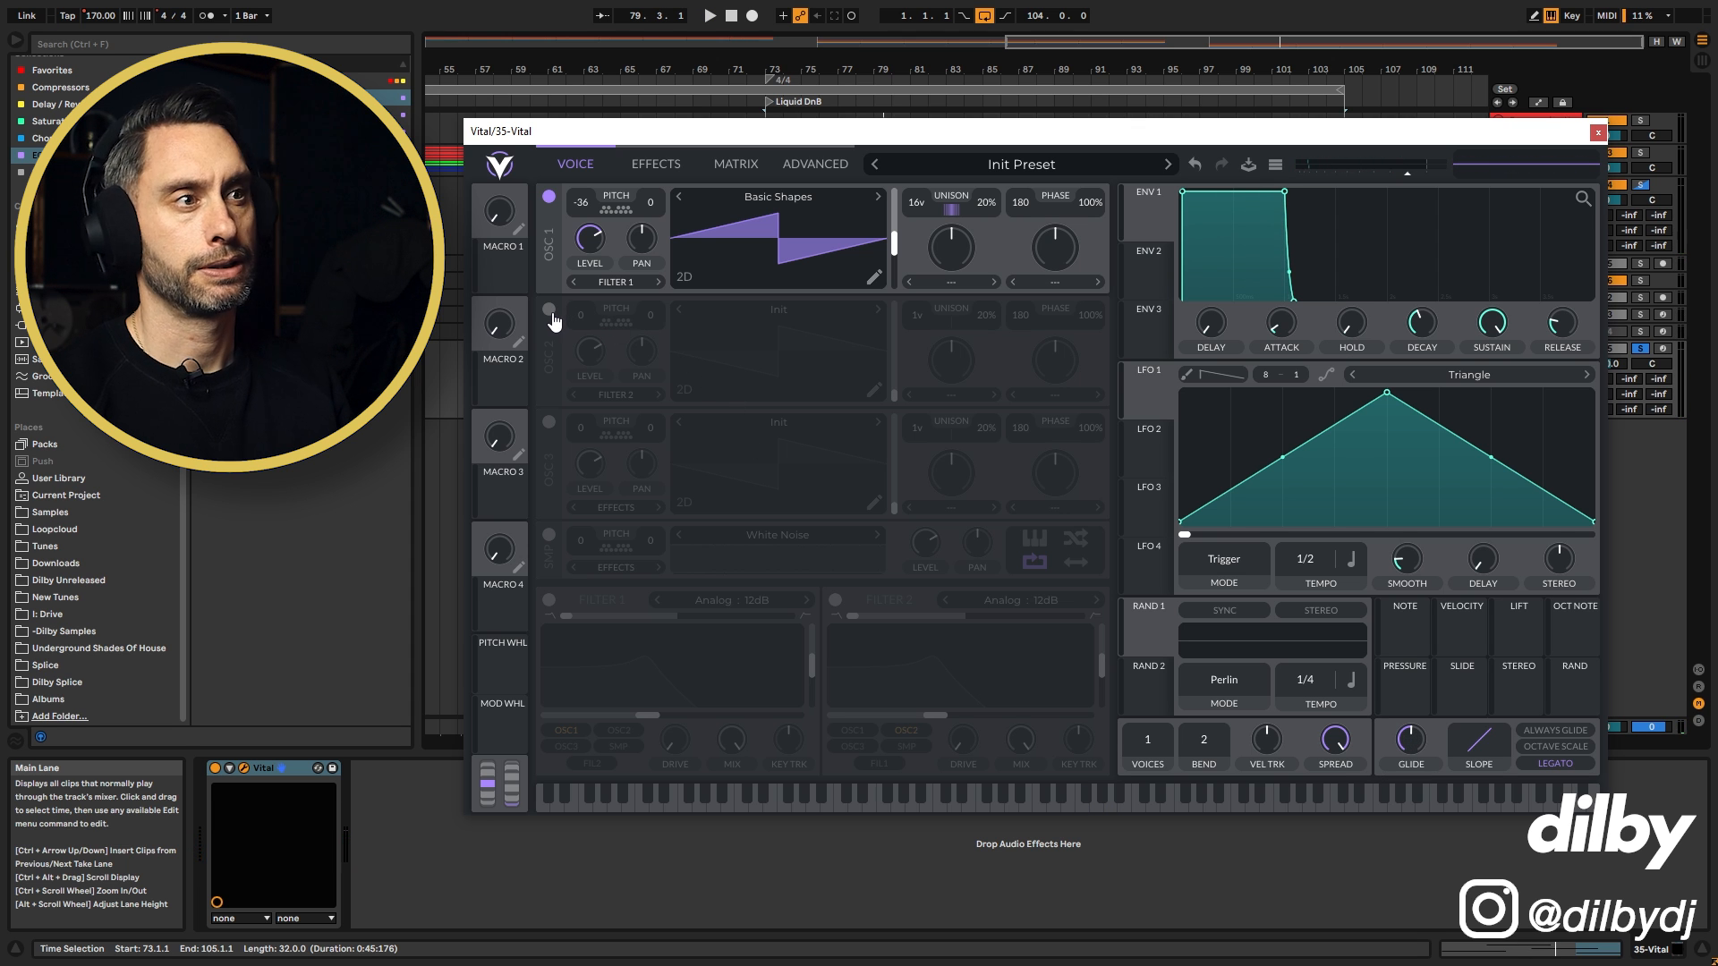
Step: Enable oscillator 2 with the Basic Shapes saw wave, transposed to -24, with 16 unison voices
click(549, 310)
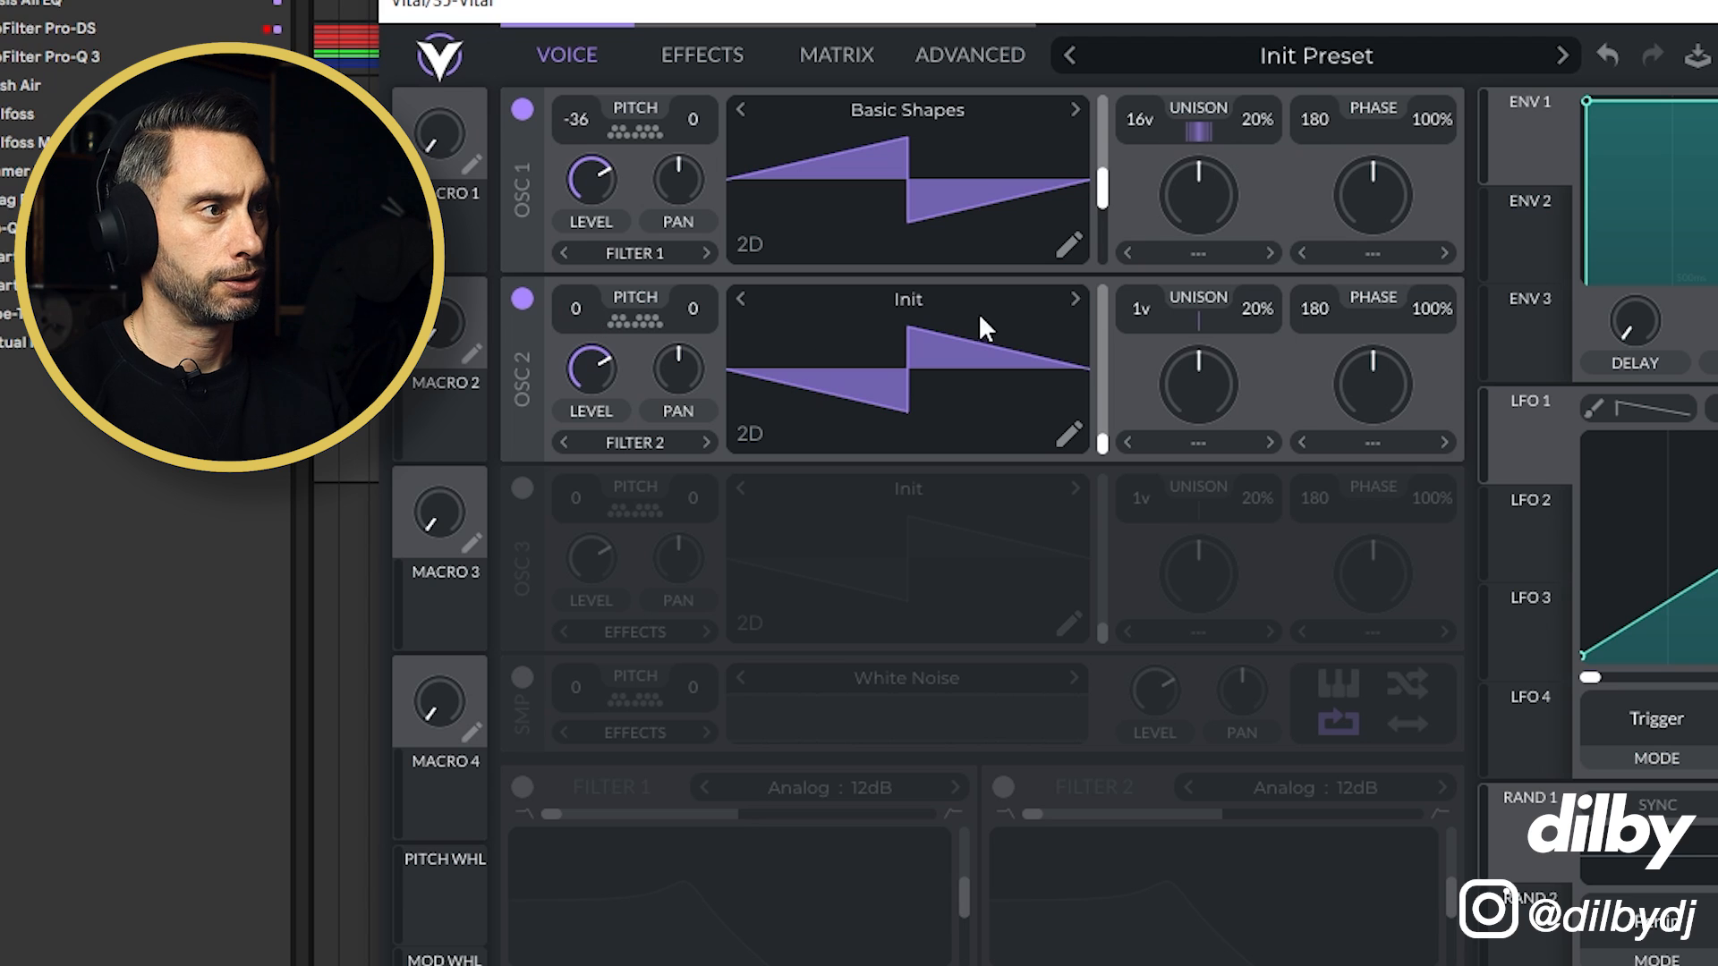
click(1076, 298)
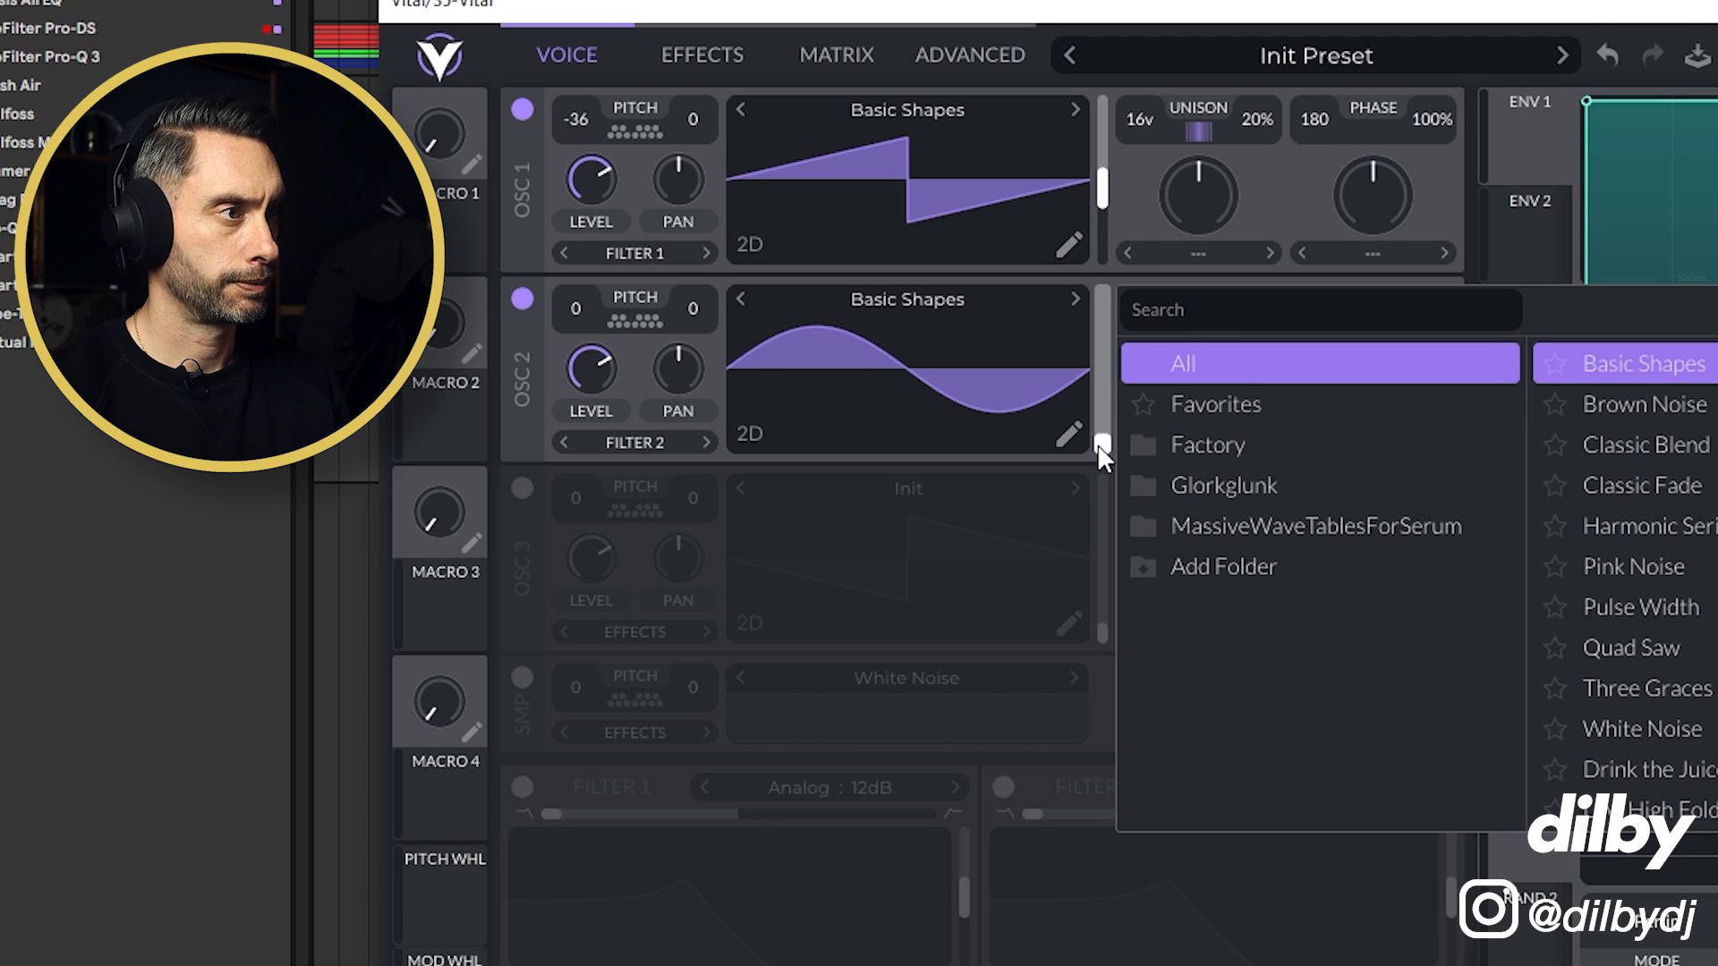
drag(1102, 452, 1102, 387)
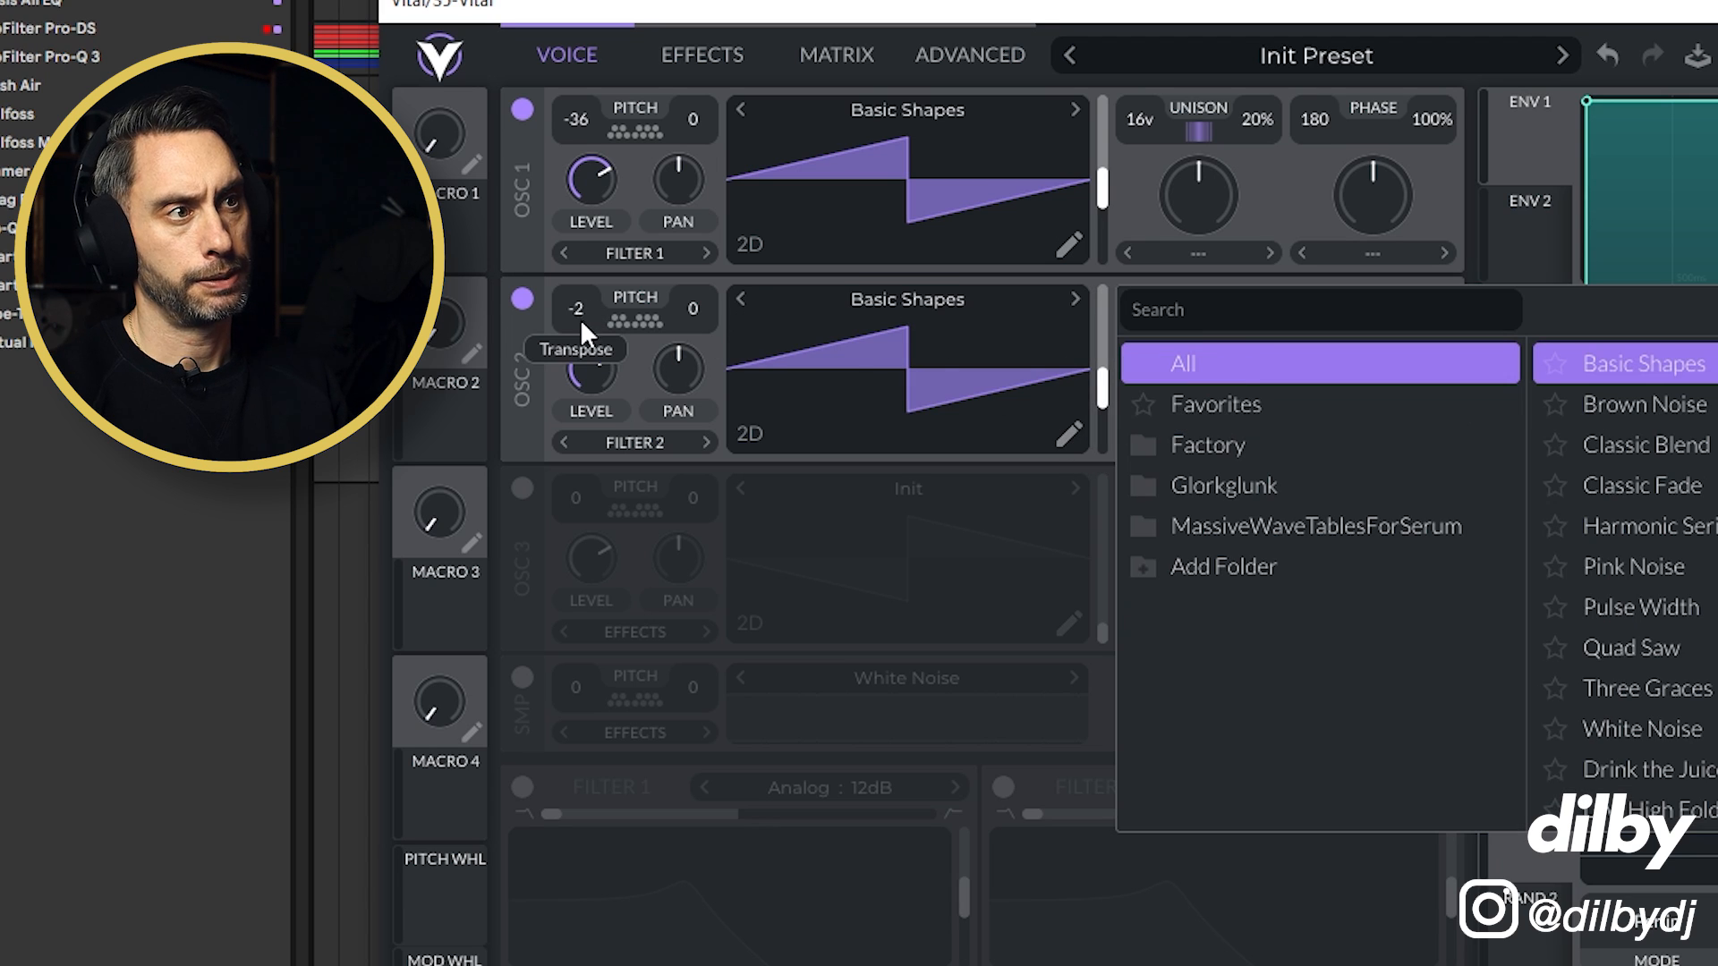
drag(577, 460, 577, 510)
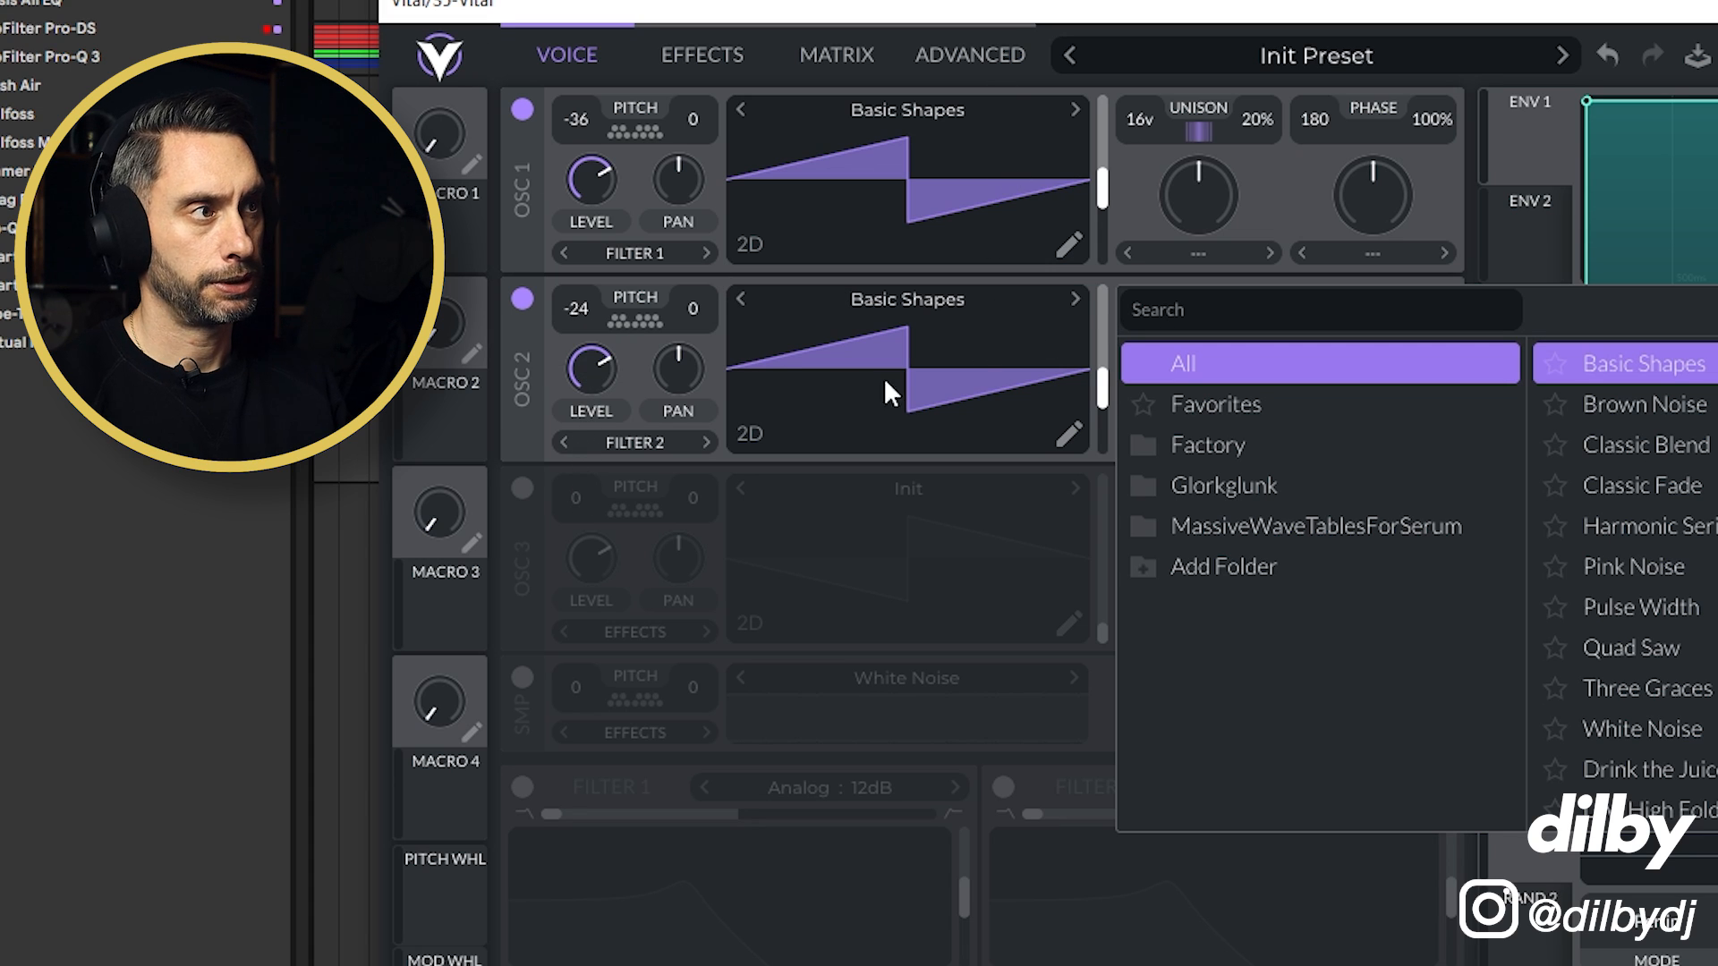
click(1487, 53)
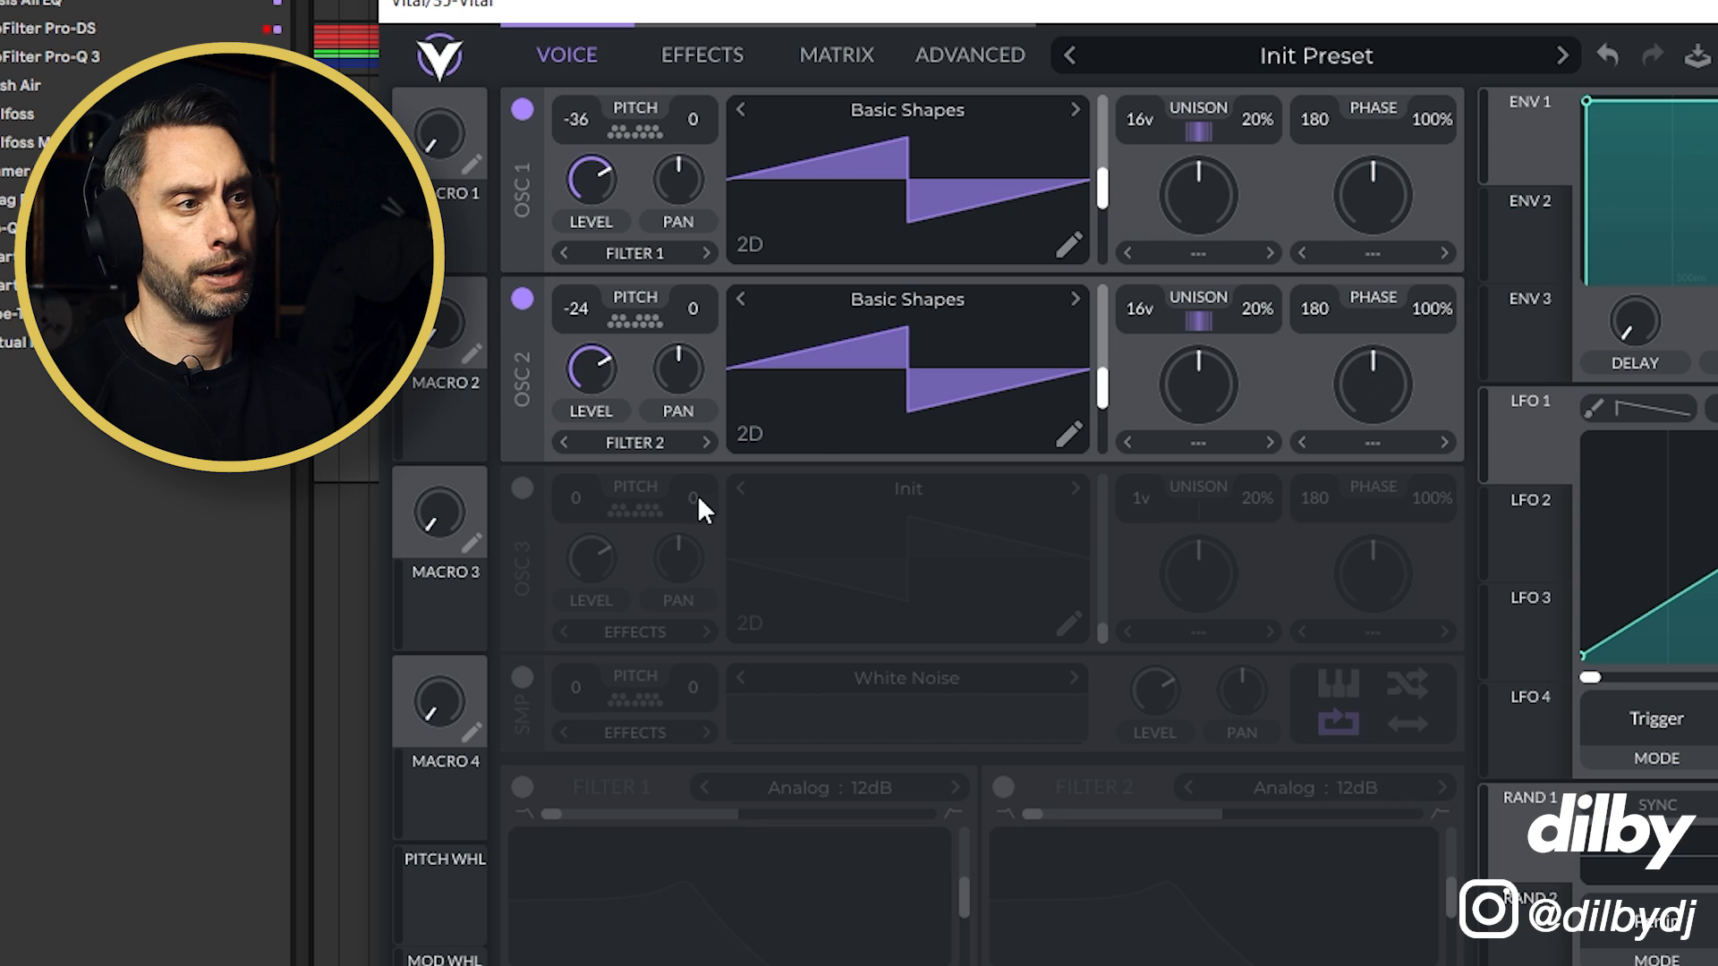
Step: Enable oscillator 3 with the Basic Shapes sine wave and transpose it to -36
click(522, 489)
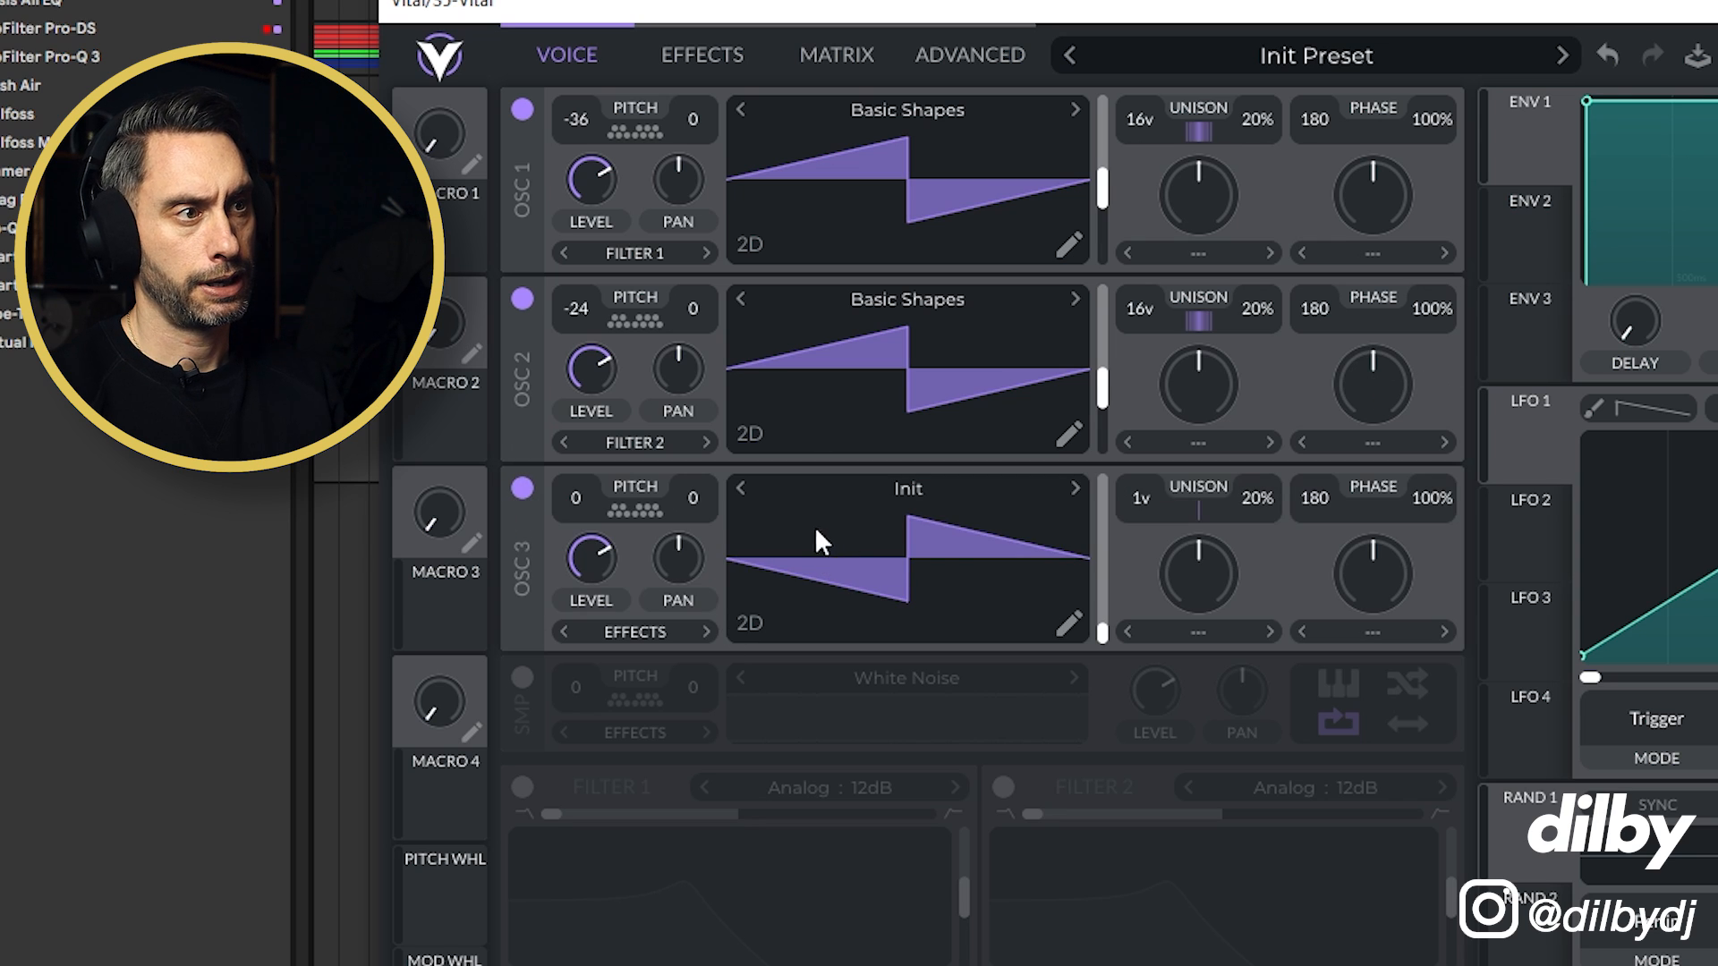
click(1073, 490)
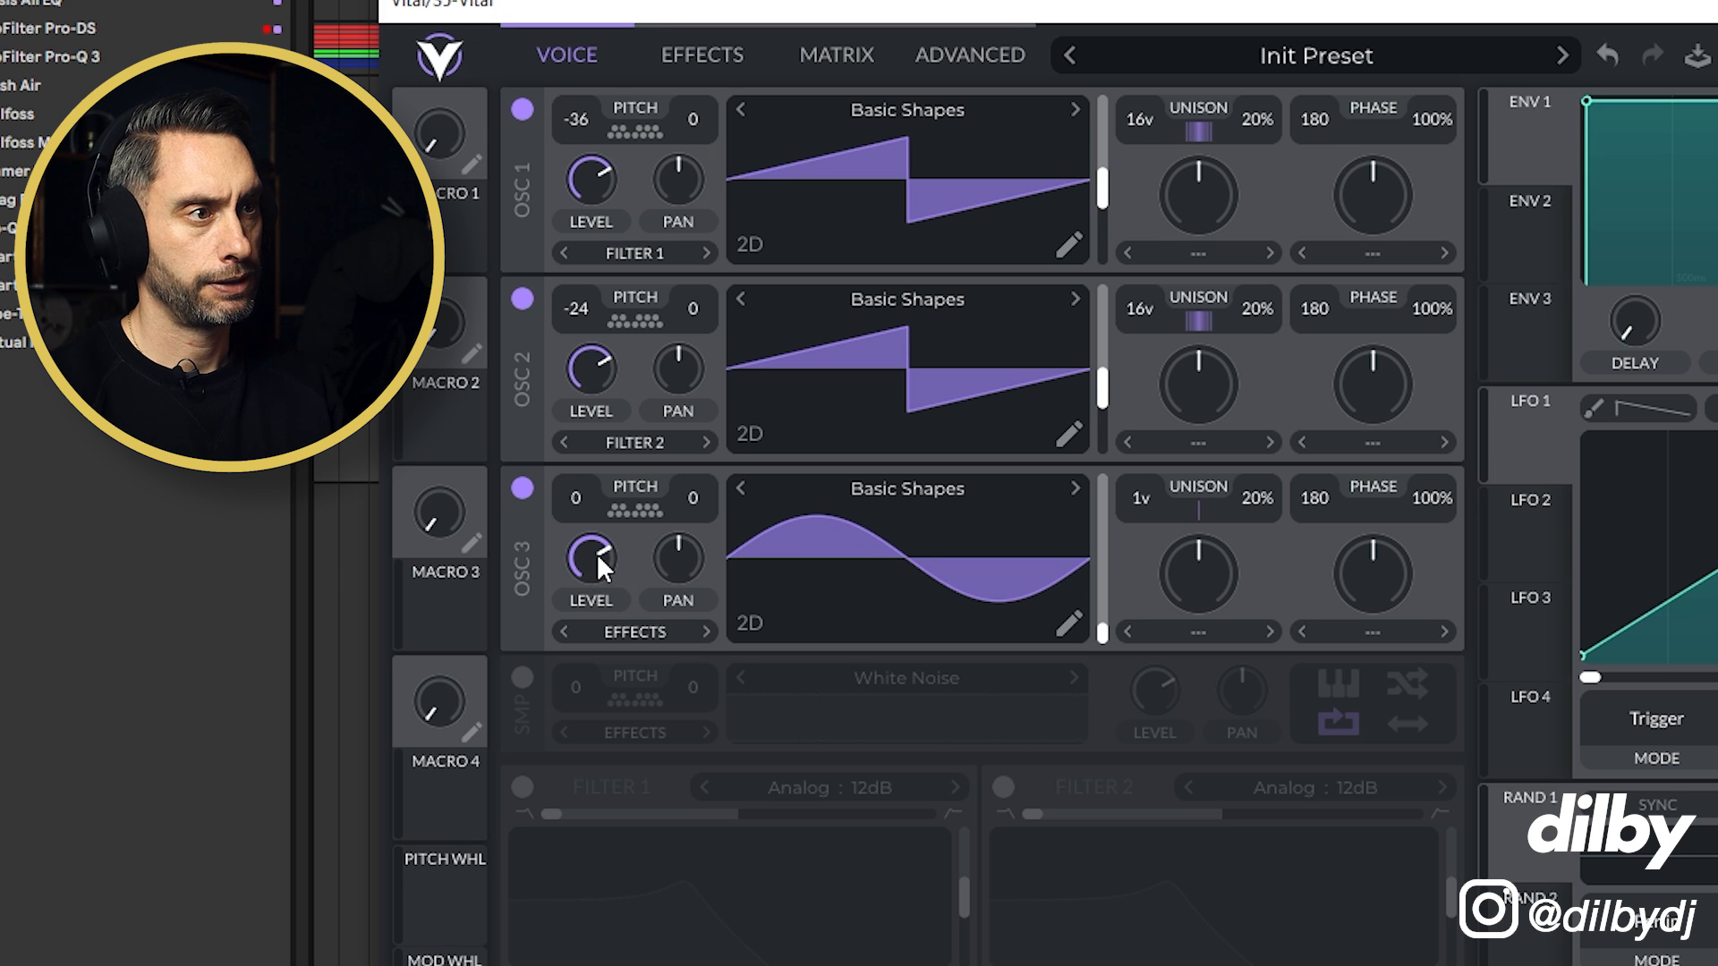
drag(577, 512, 567, 641)
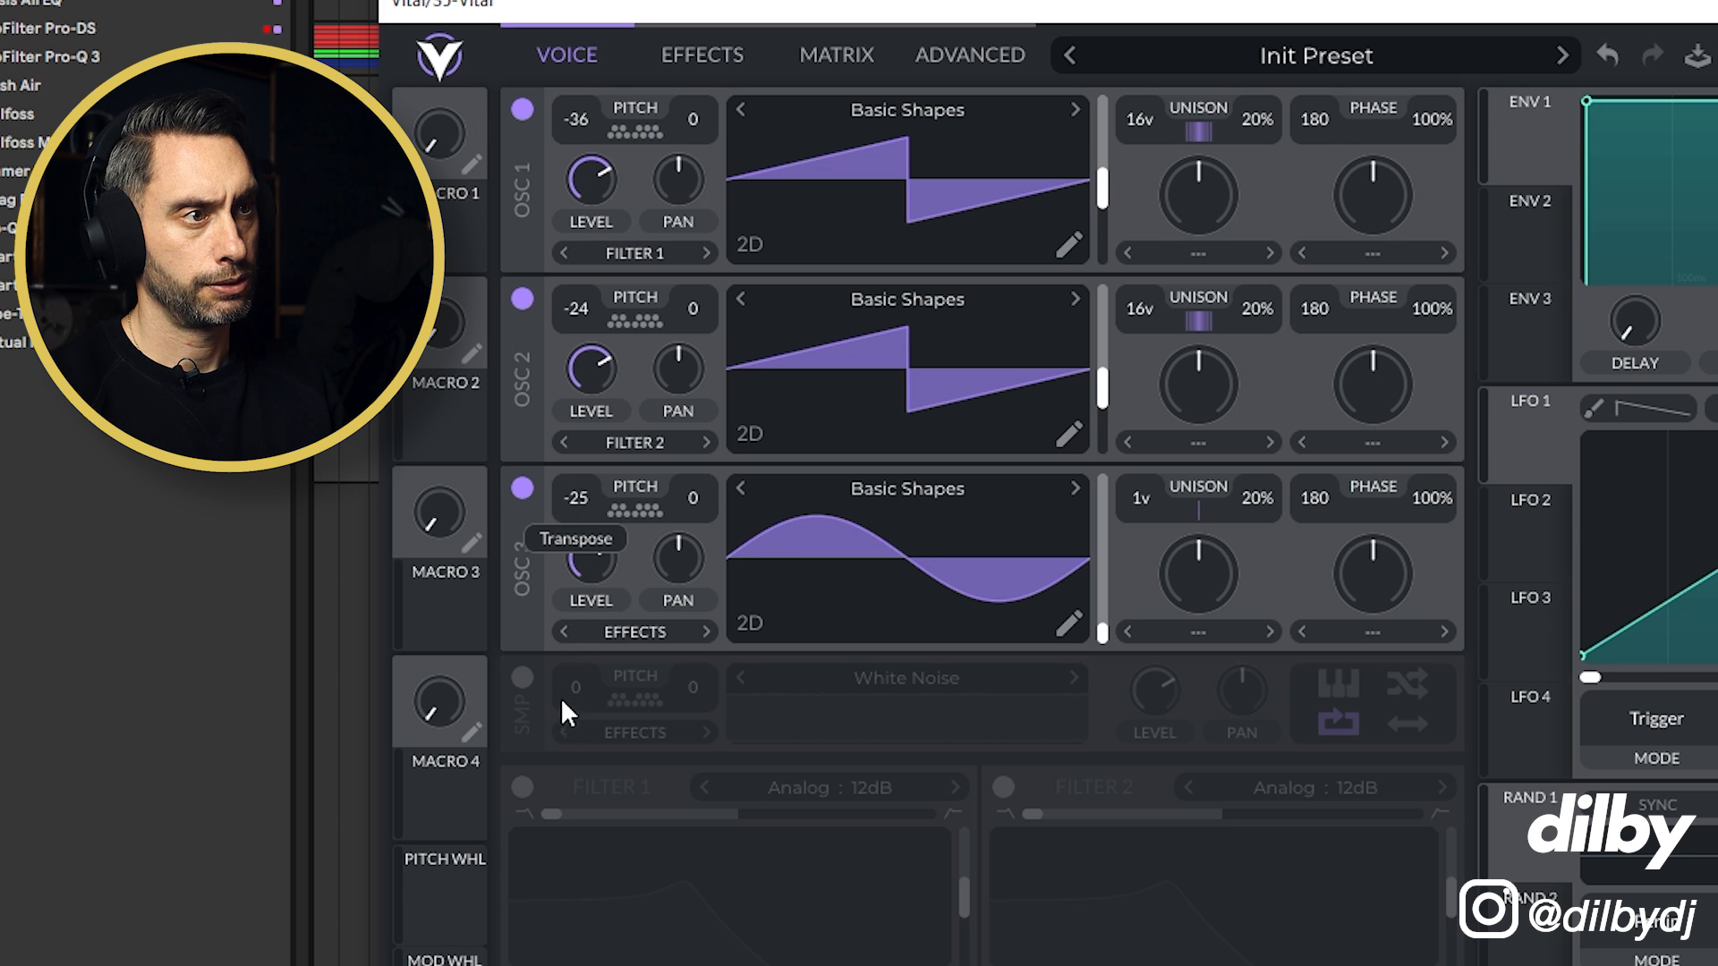
drag(561, 733, 561, 789)
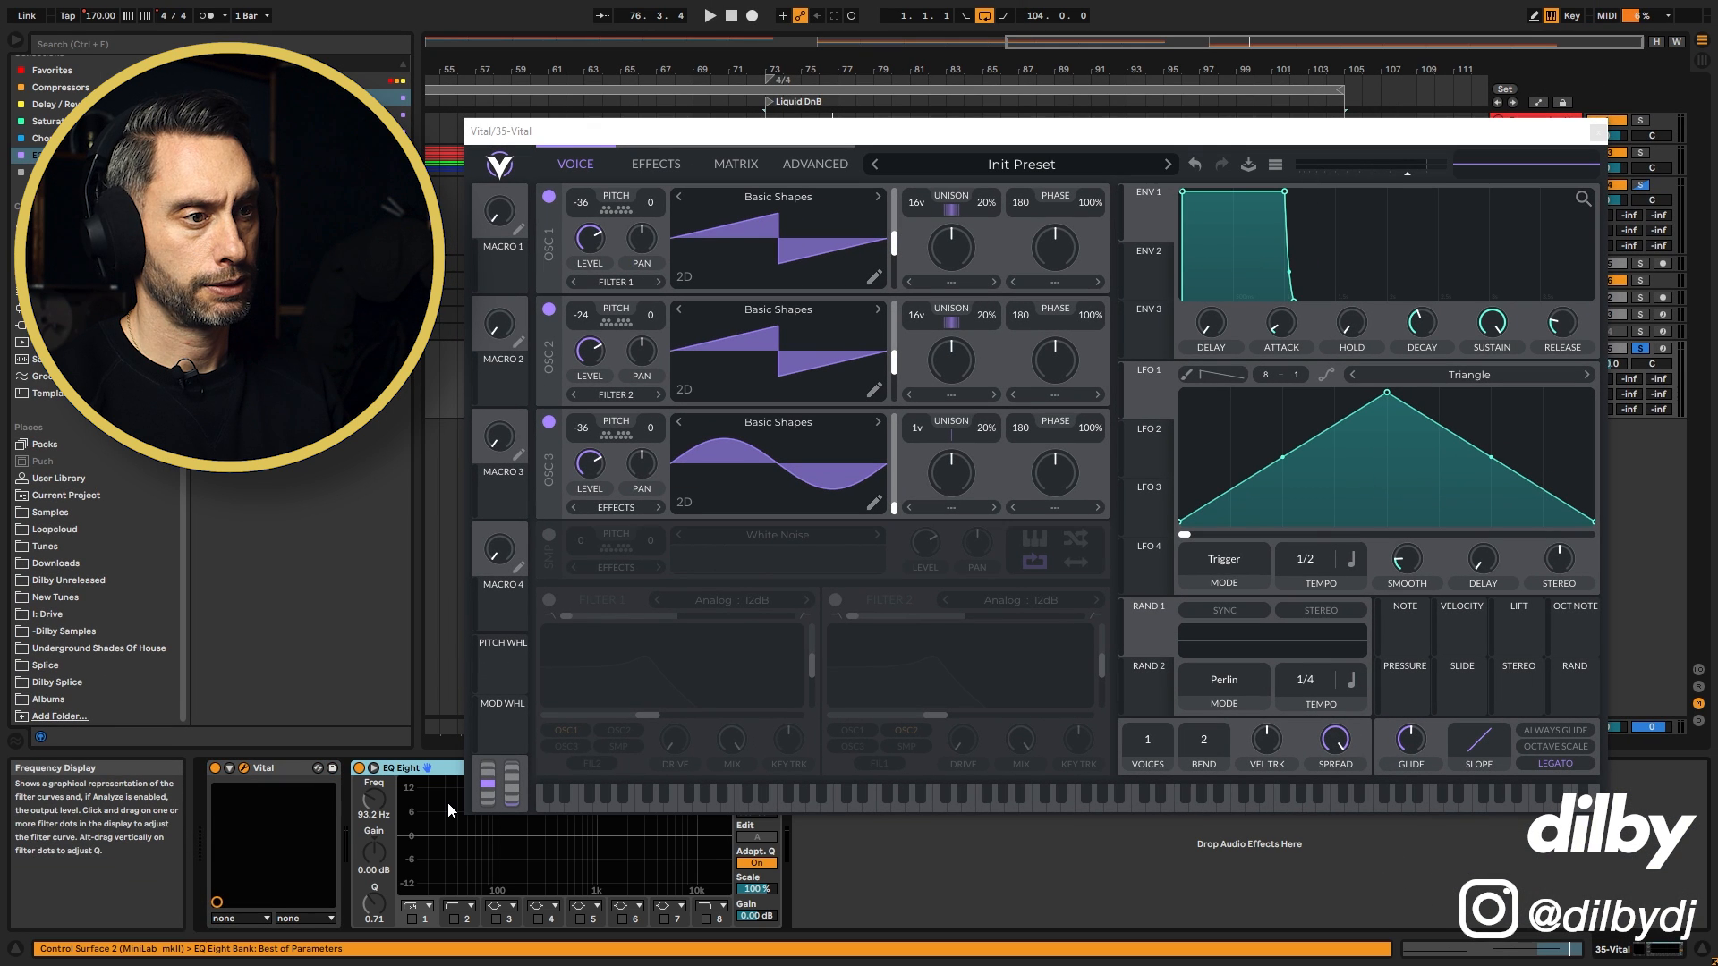
Step: Move the Vital window clear of the EQ Eight and play the bass to examine its frequency spectrum
drag(606, 133, 551, 64)
key(space)
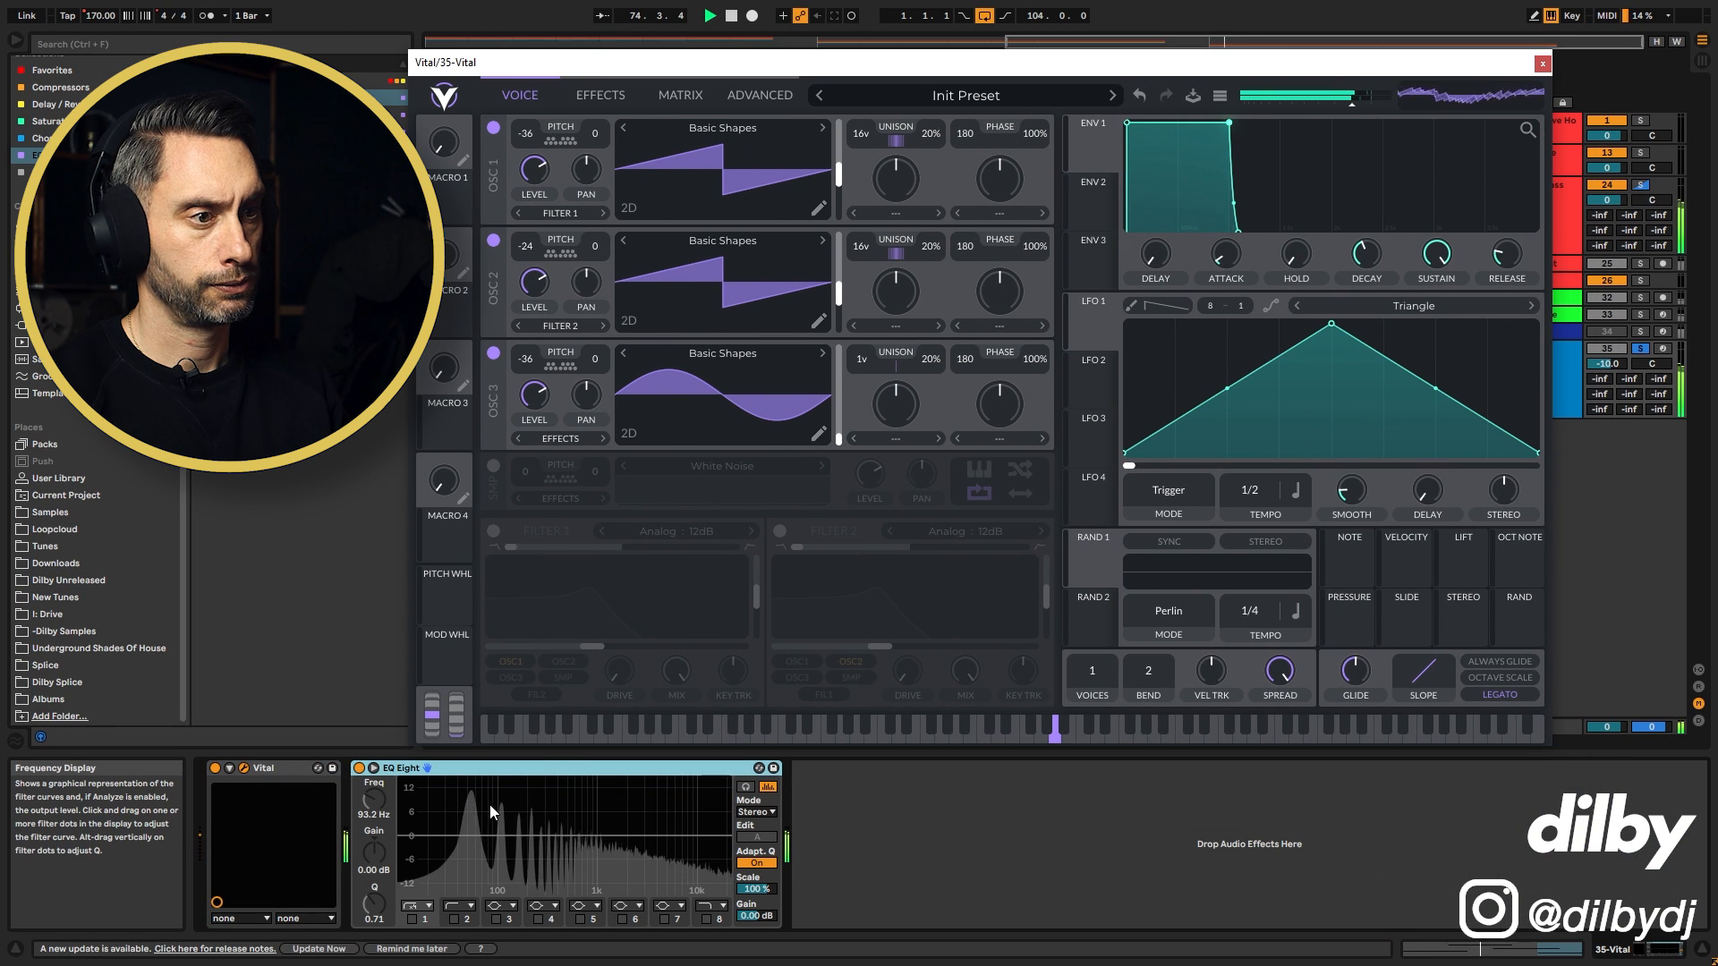
key(space)
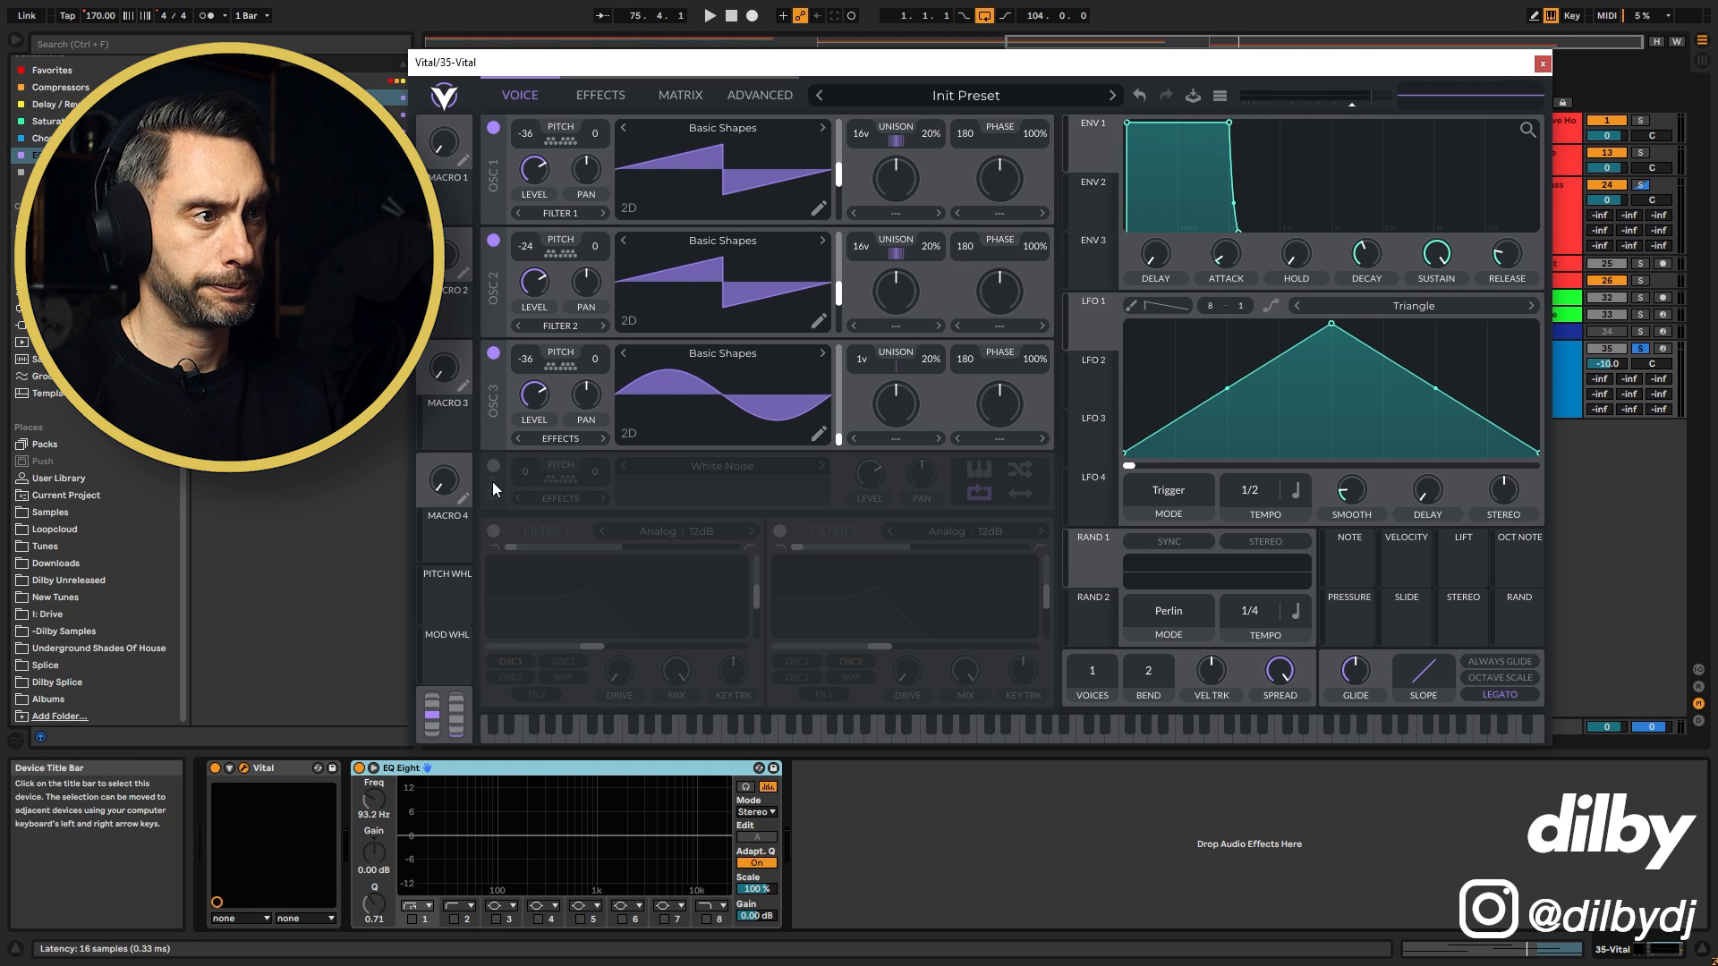
Step: Enable Filter 1 in Vital and route oscillators 2 and 3 through it as well
click(493, 532)
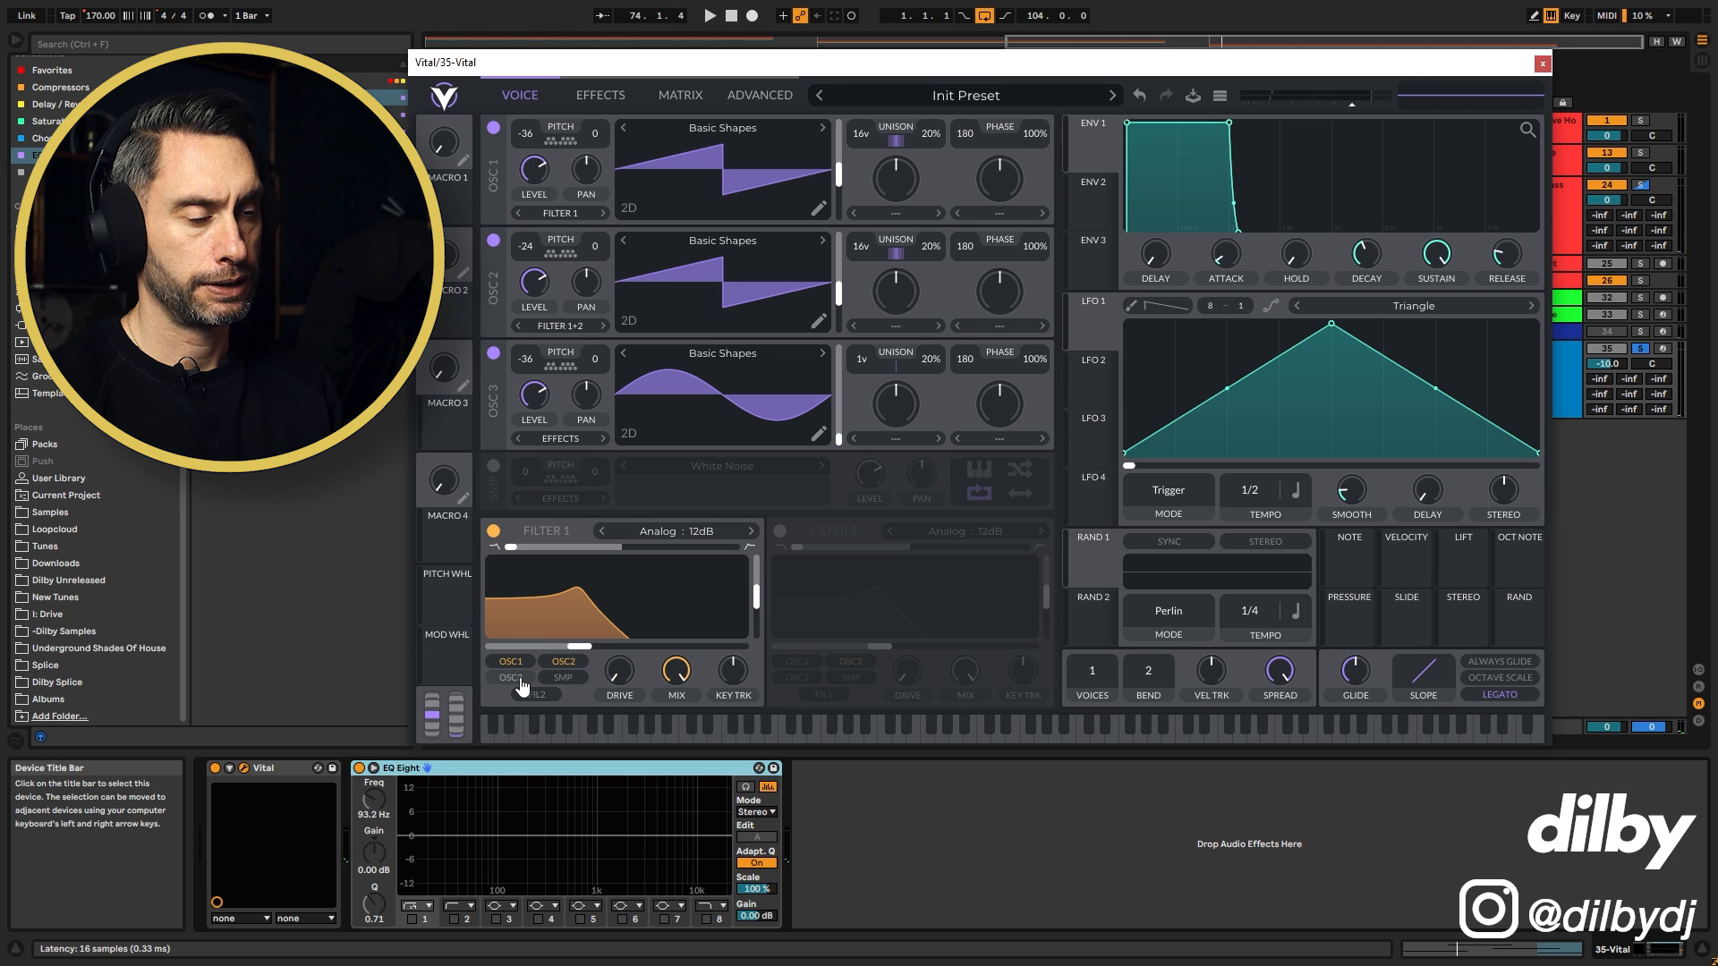
click(511, 677)
key(space)
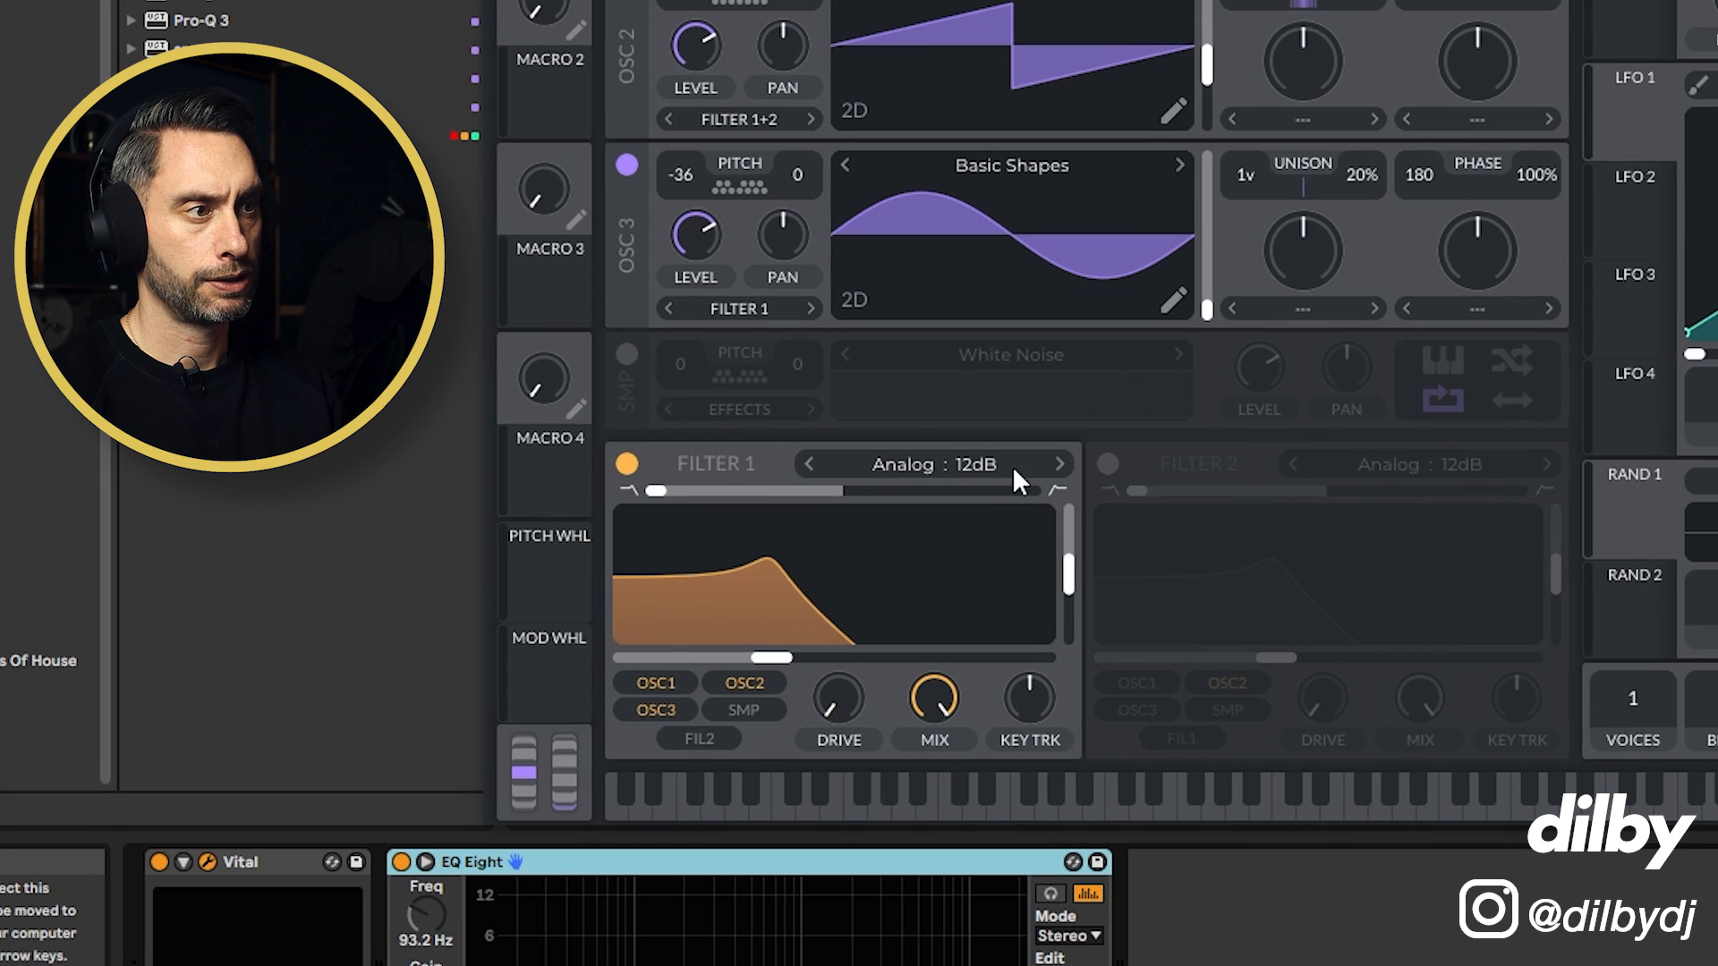
Step: Set Filter 1 to Ladder 12dB after comparing it with Analog by ear, and slightly lower its cutoff
click(903, 482)
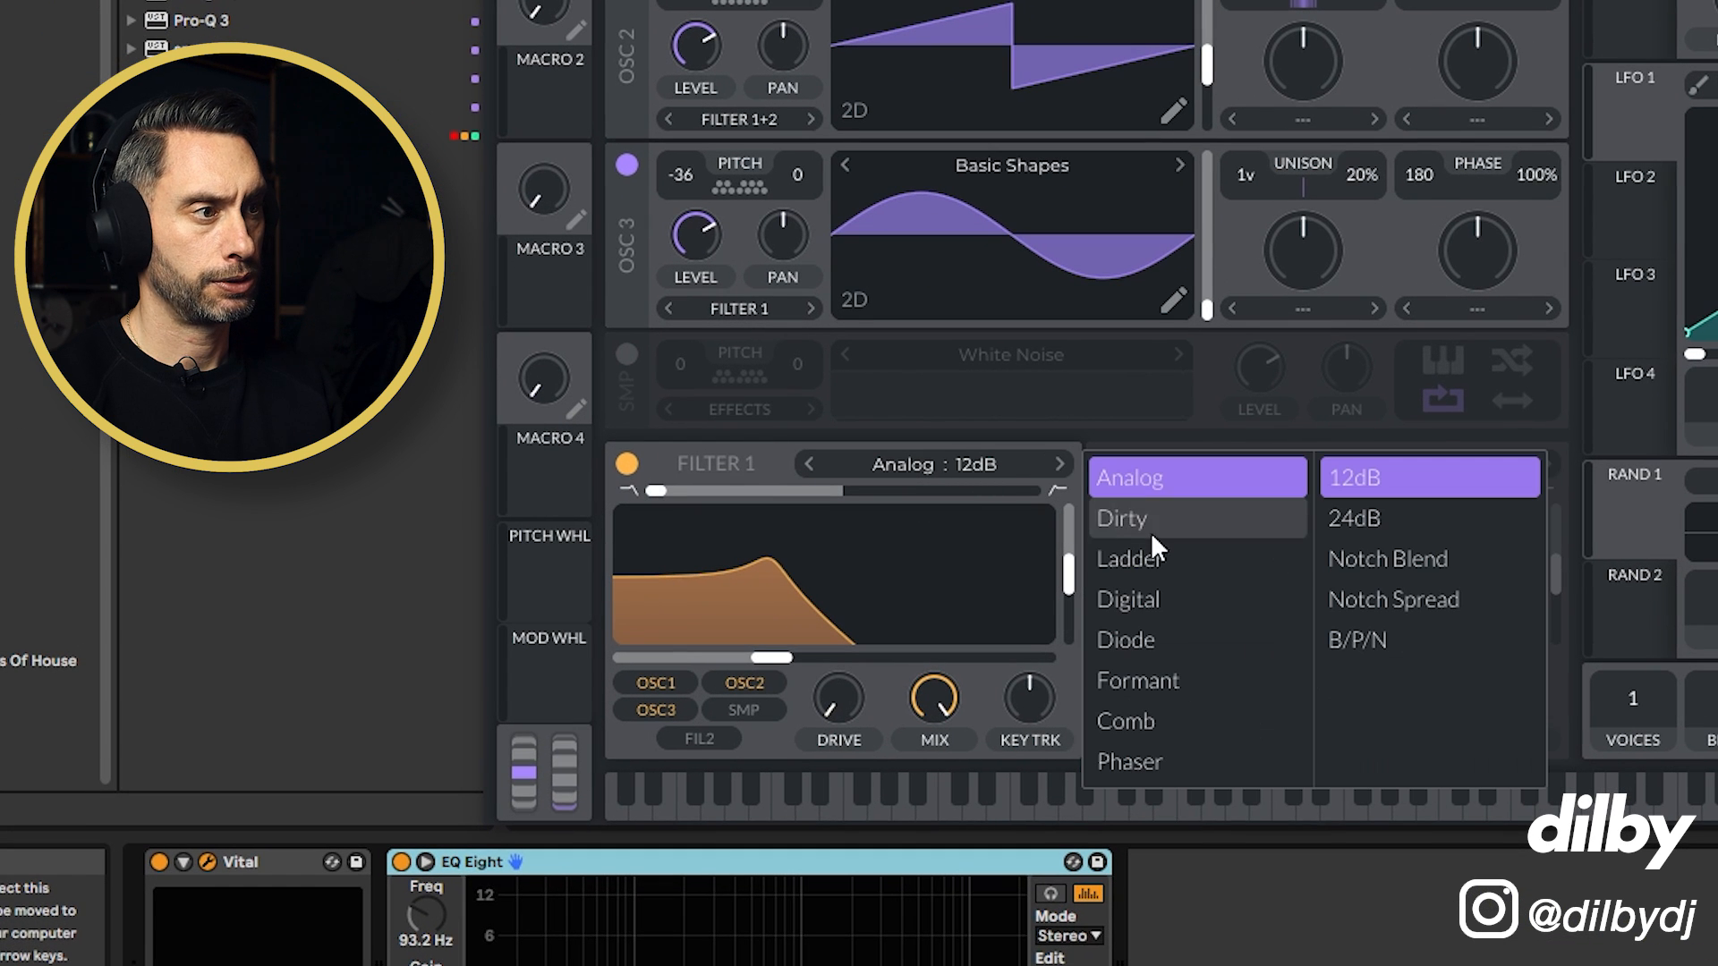
click(1146, 556)
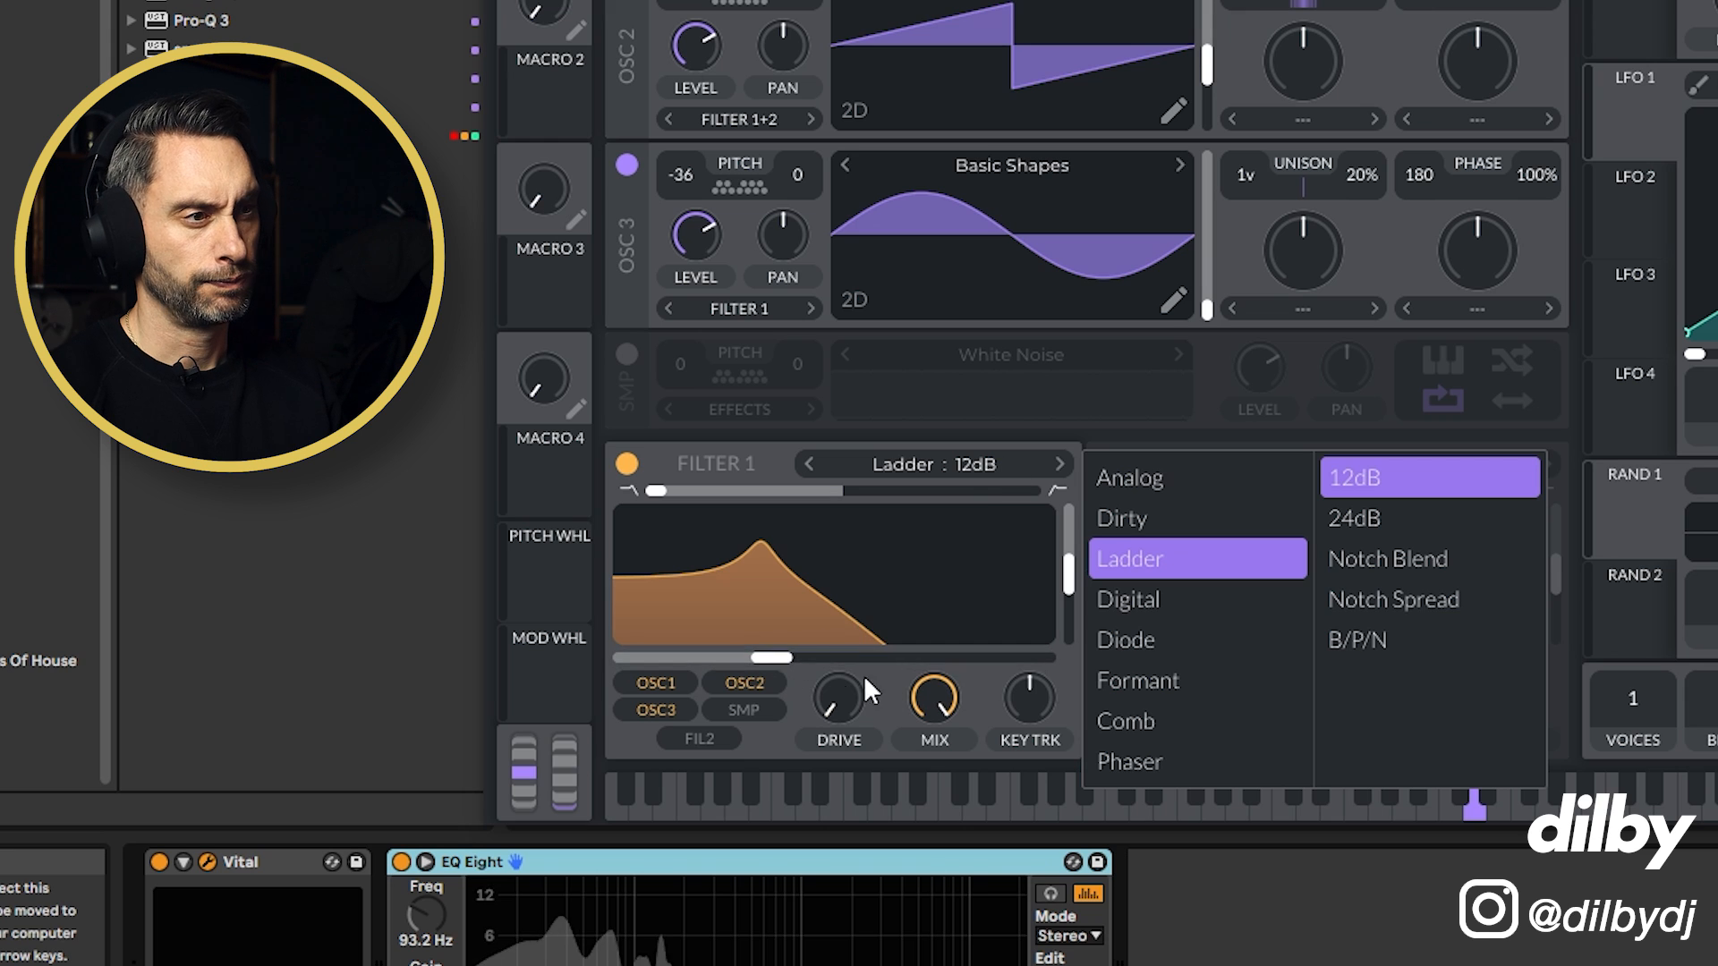
click(1134, 476)
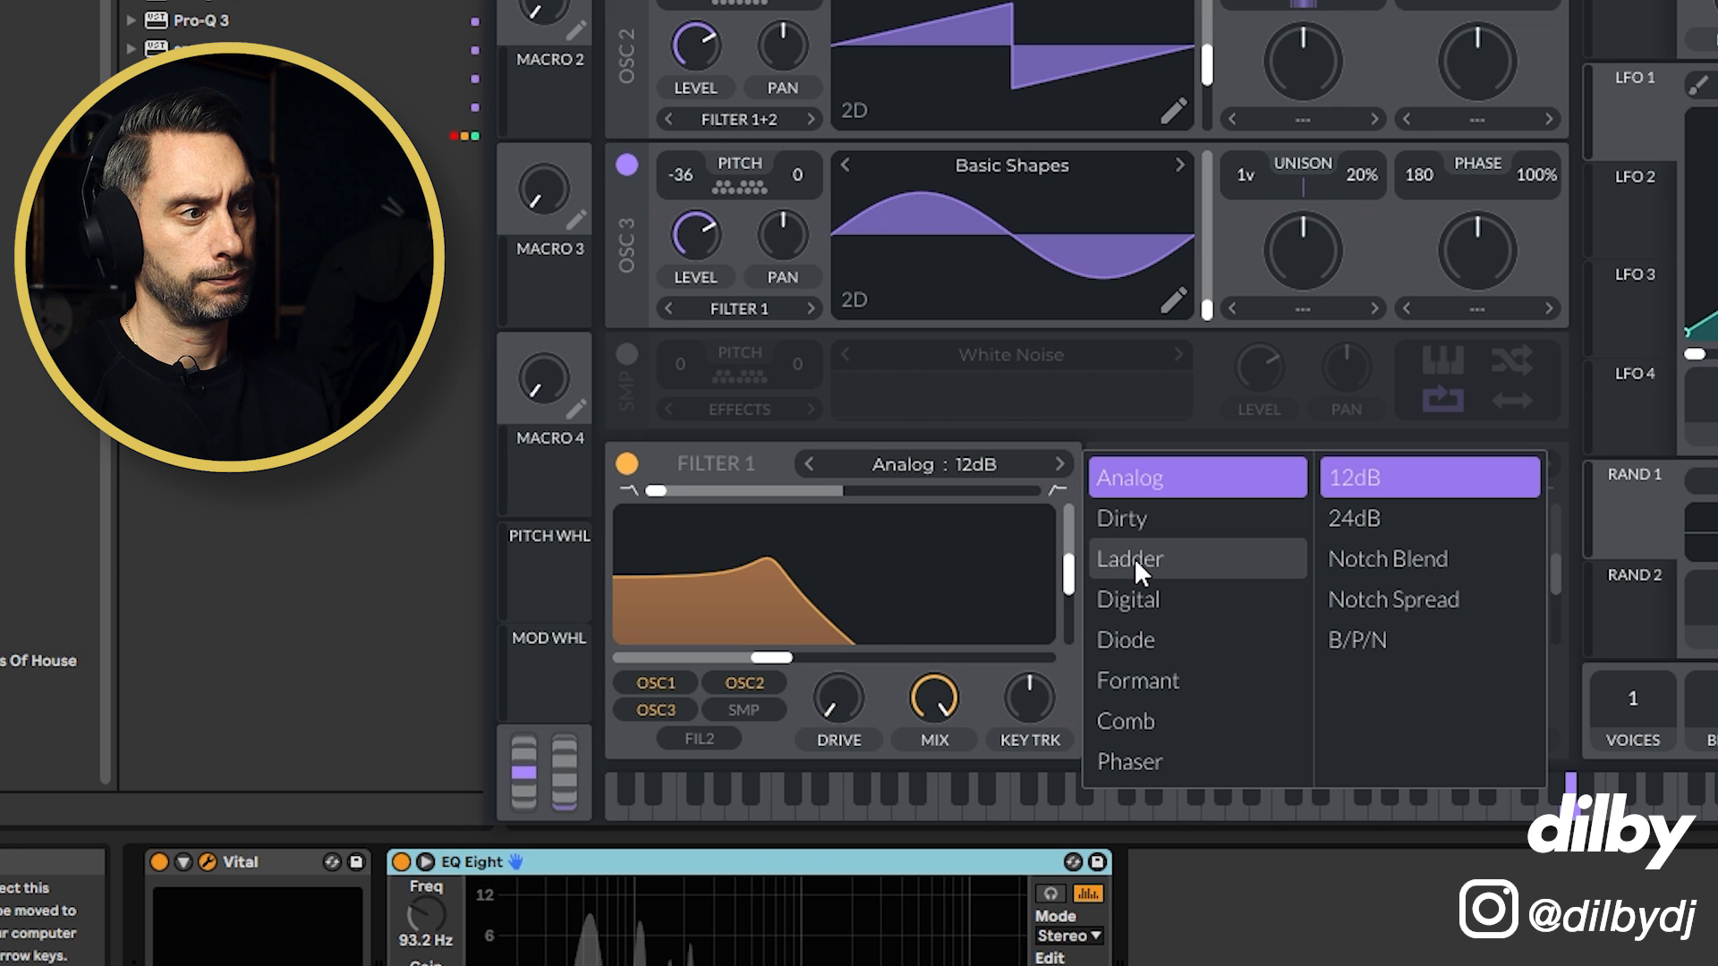
click(1134, 557)
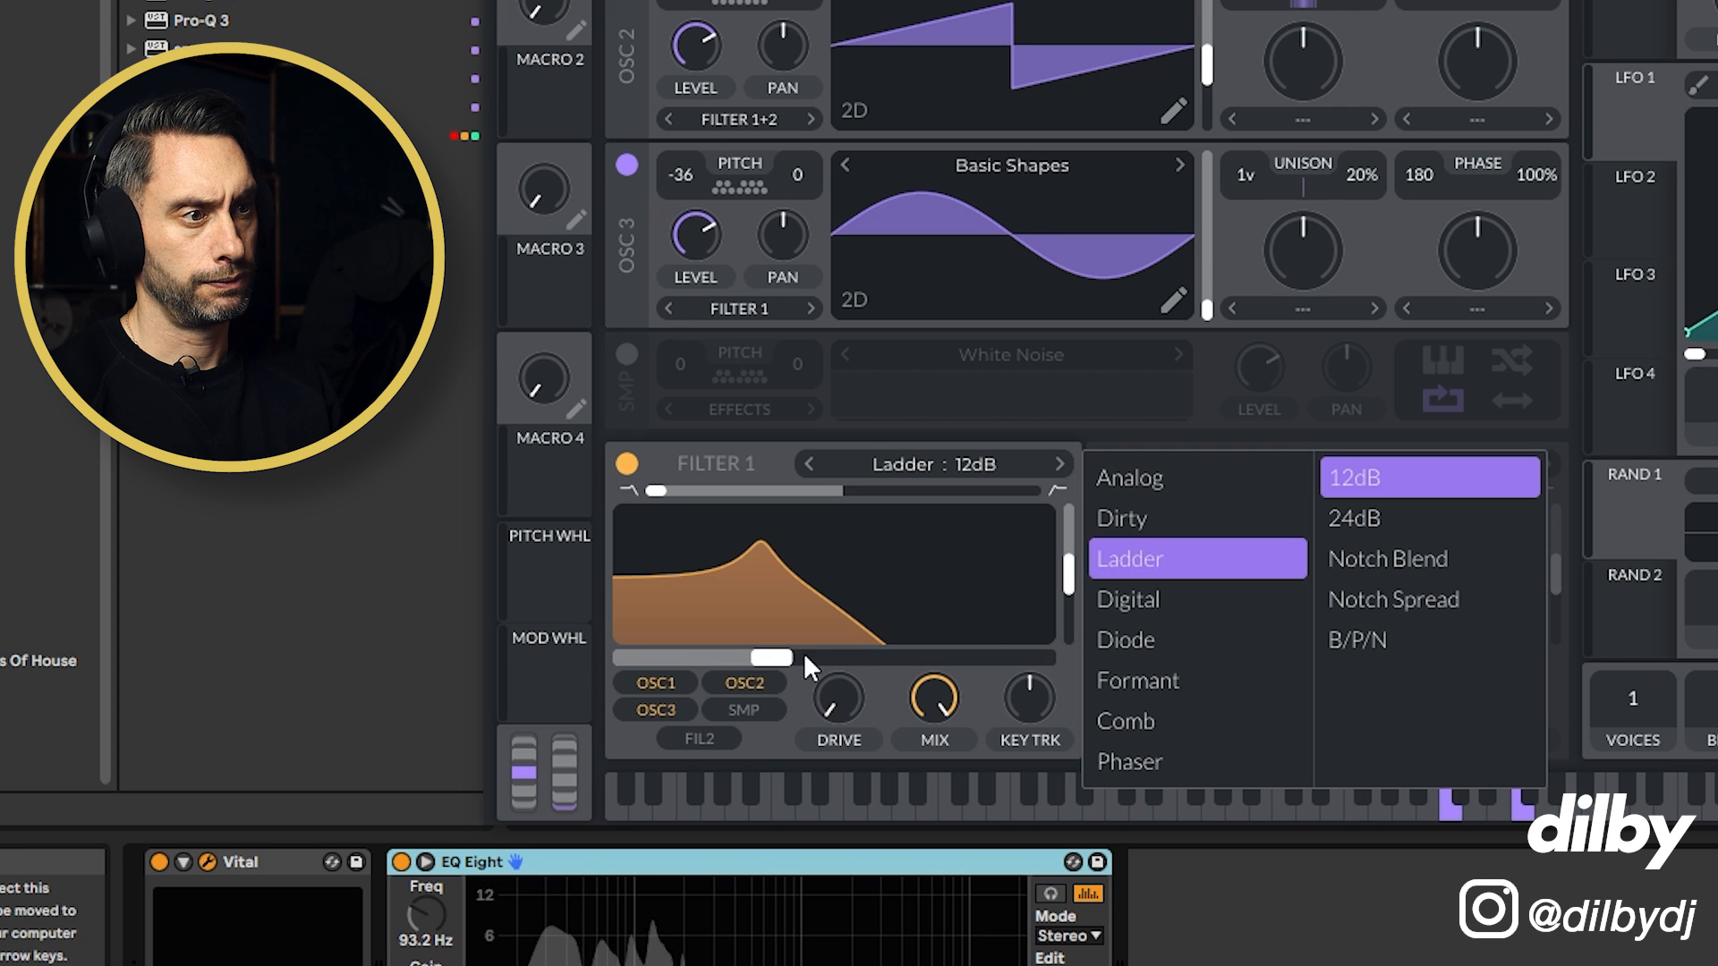
drag(775, 659, 764, 657)
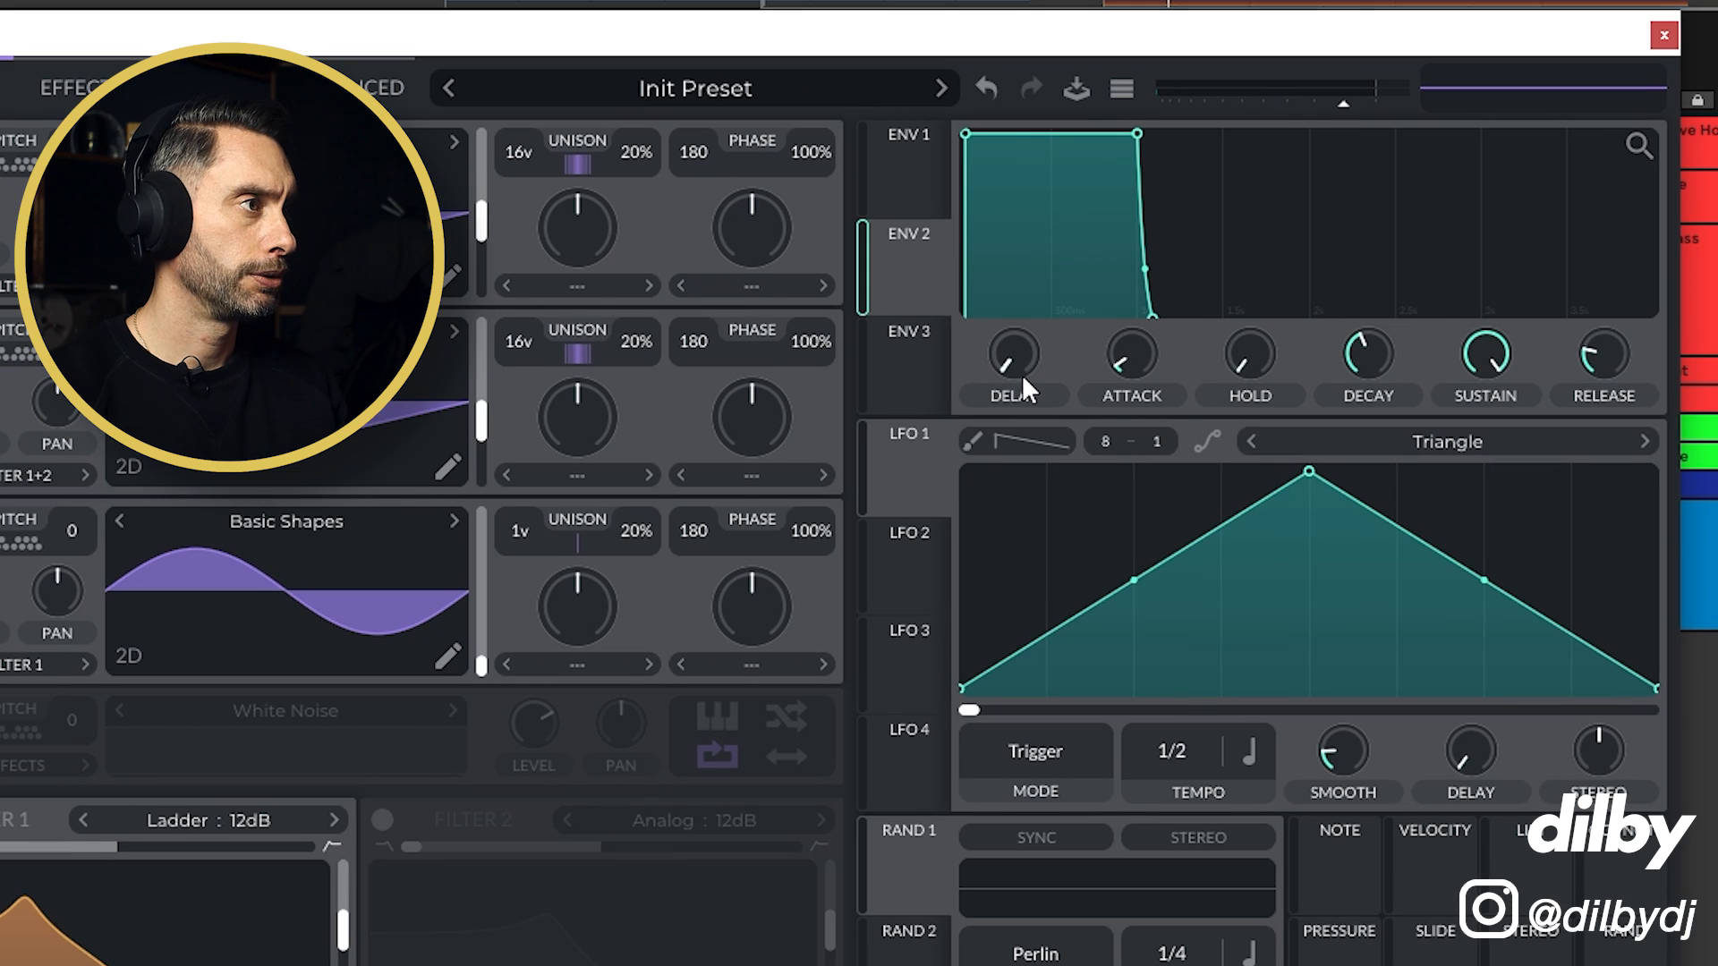
Step: Shape Envelope 2 with a longer attack and zero sustain, and assign it to modulate Filter 1's cutoff by a small amount
drag(1130, 358, 1136, 324)
drag(1481, 358, 1499, 572)
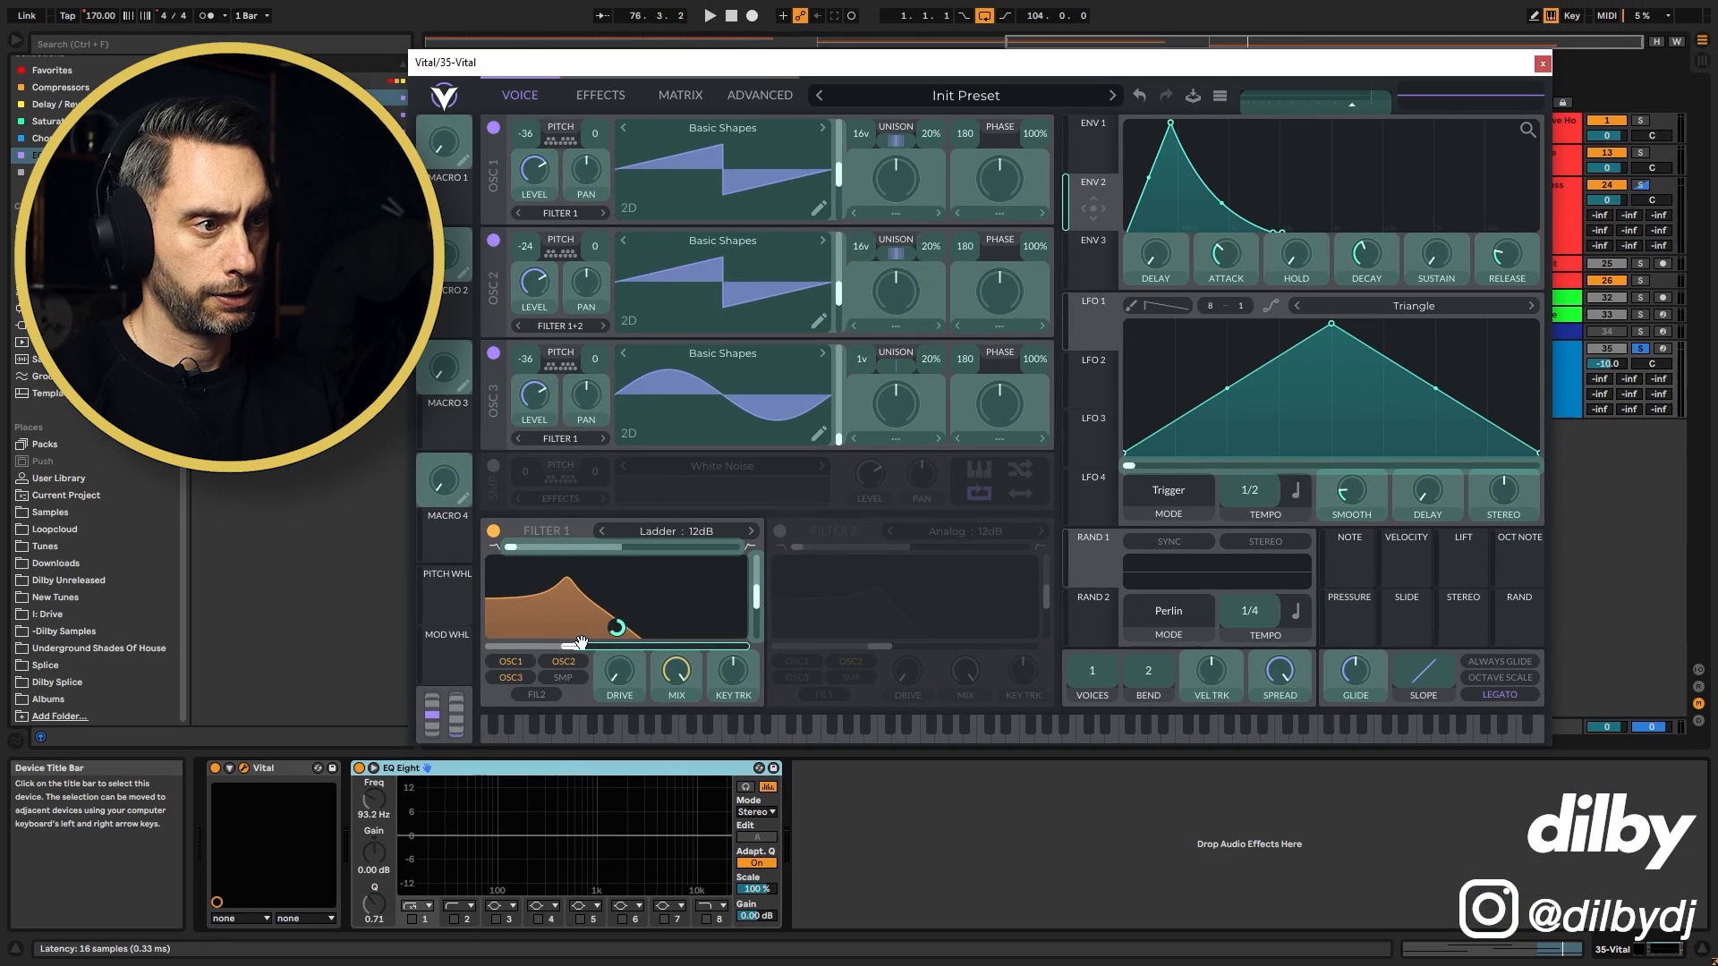
drag(581, 645, 620, 702)
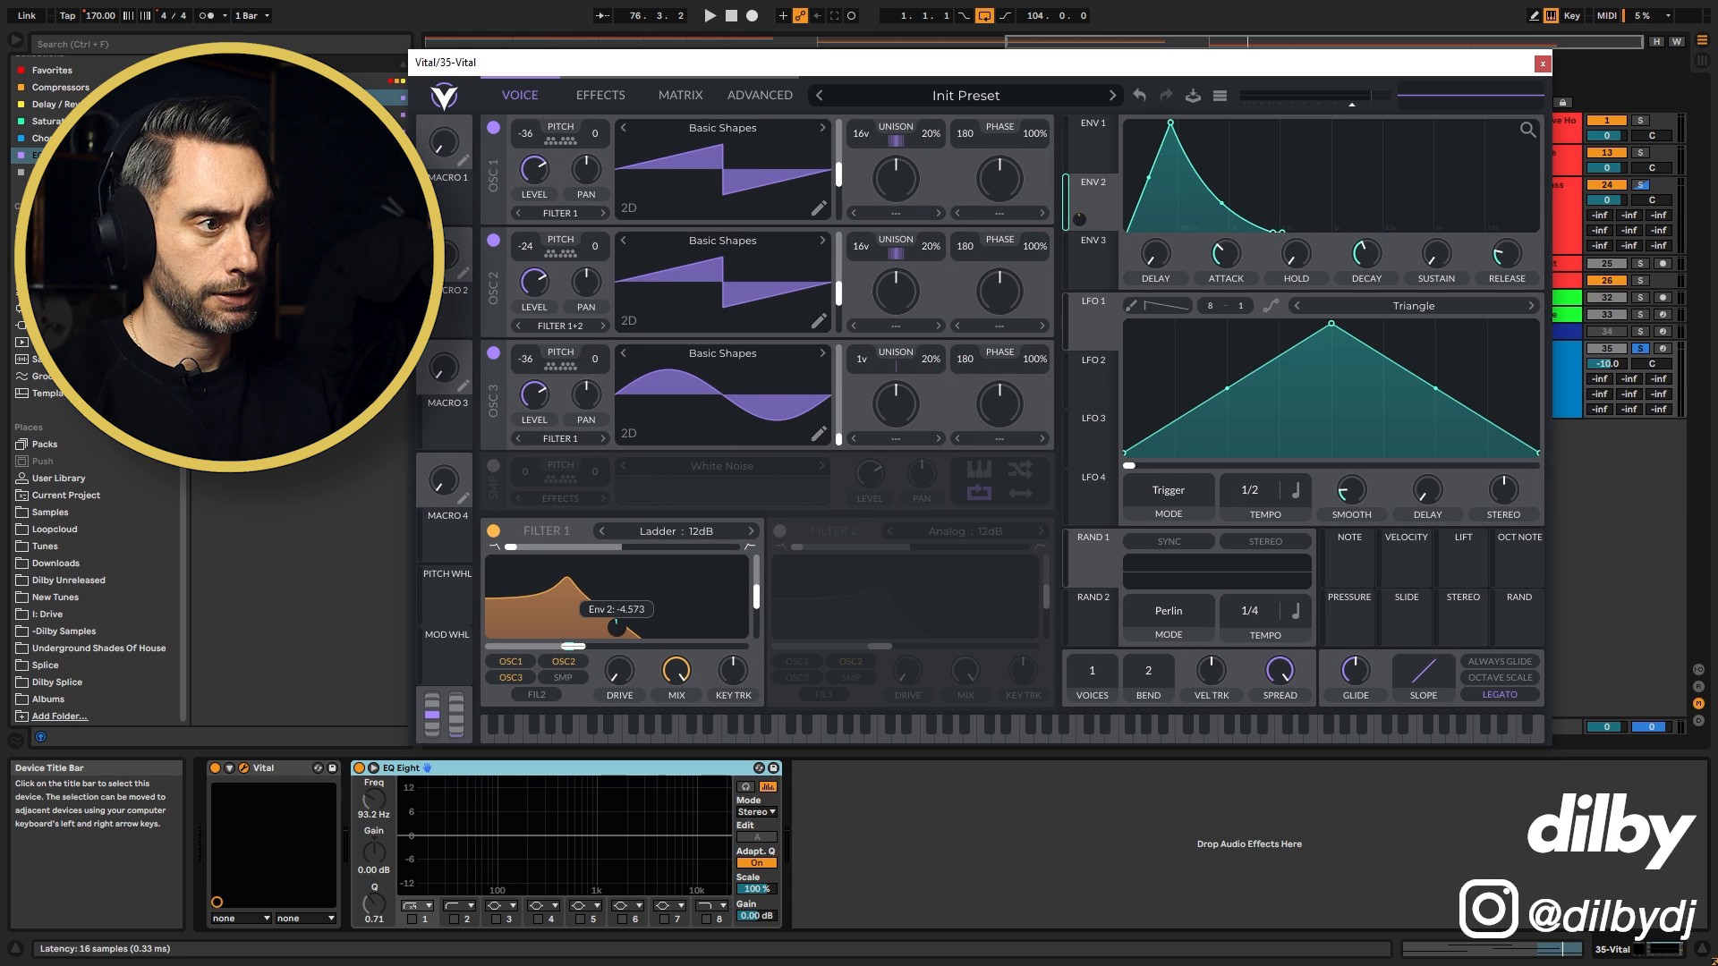
Step: Play the bass and fine-tune Envelope 2's attack to 0.393 secs
key(space)
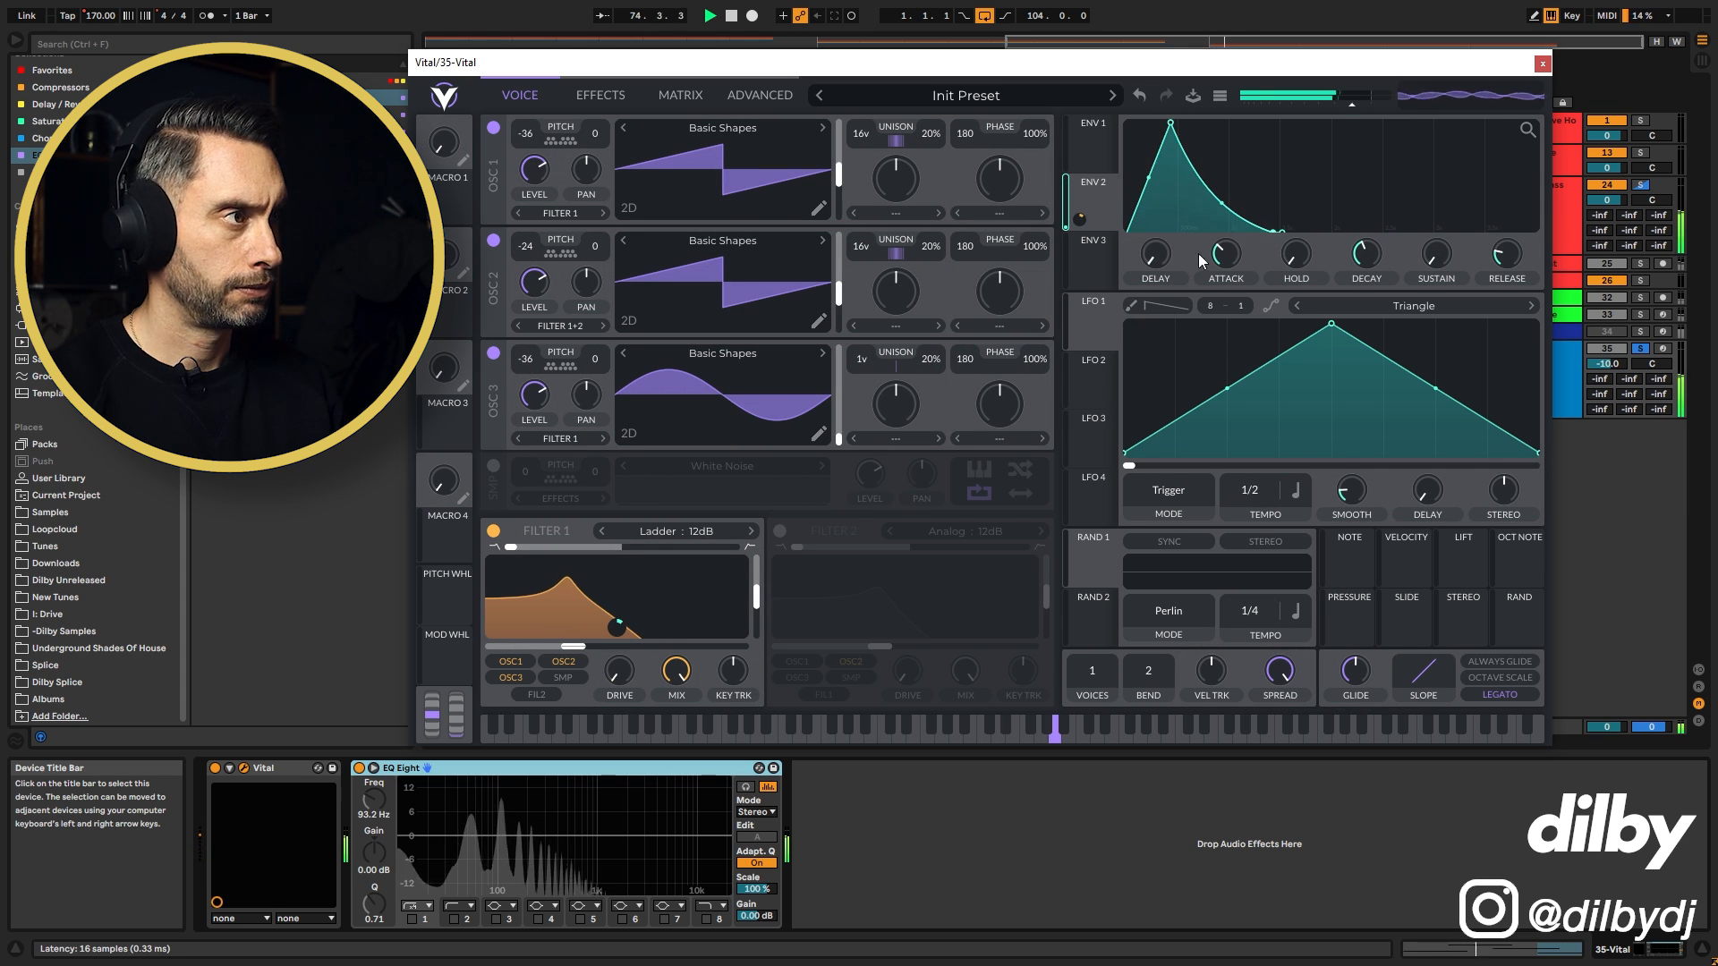
drag(1227, 253, 1226, 255)
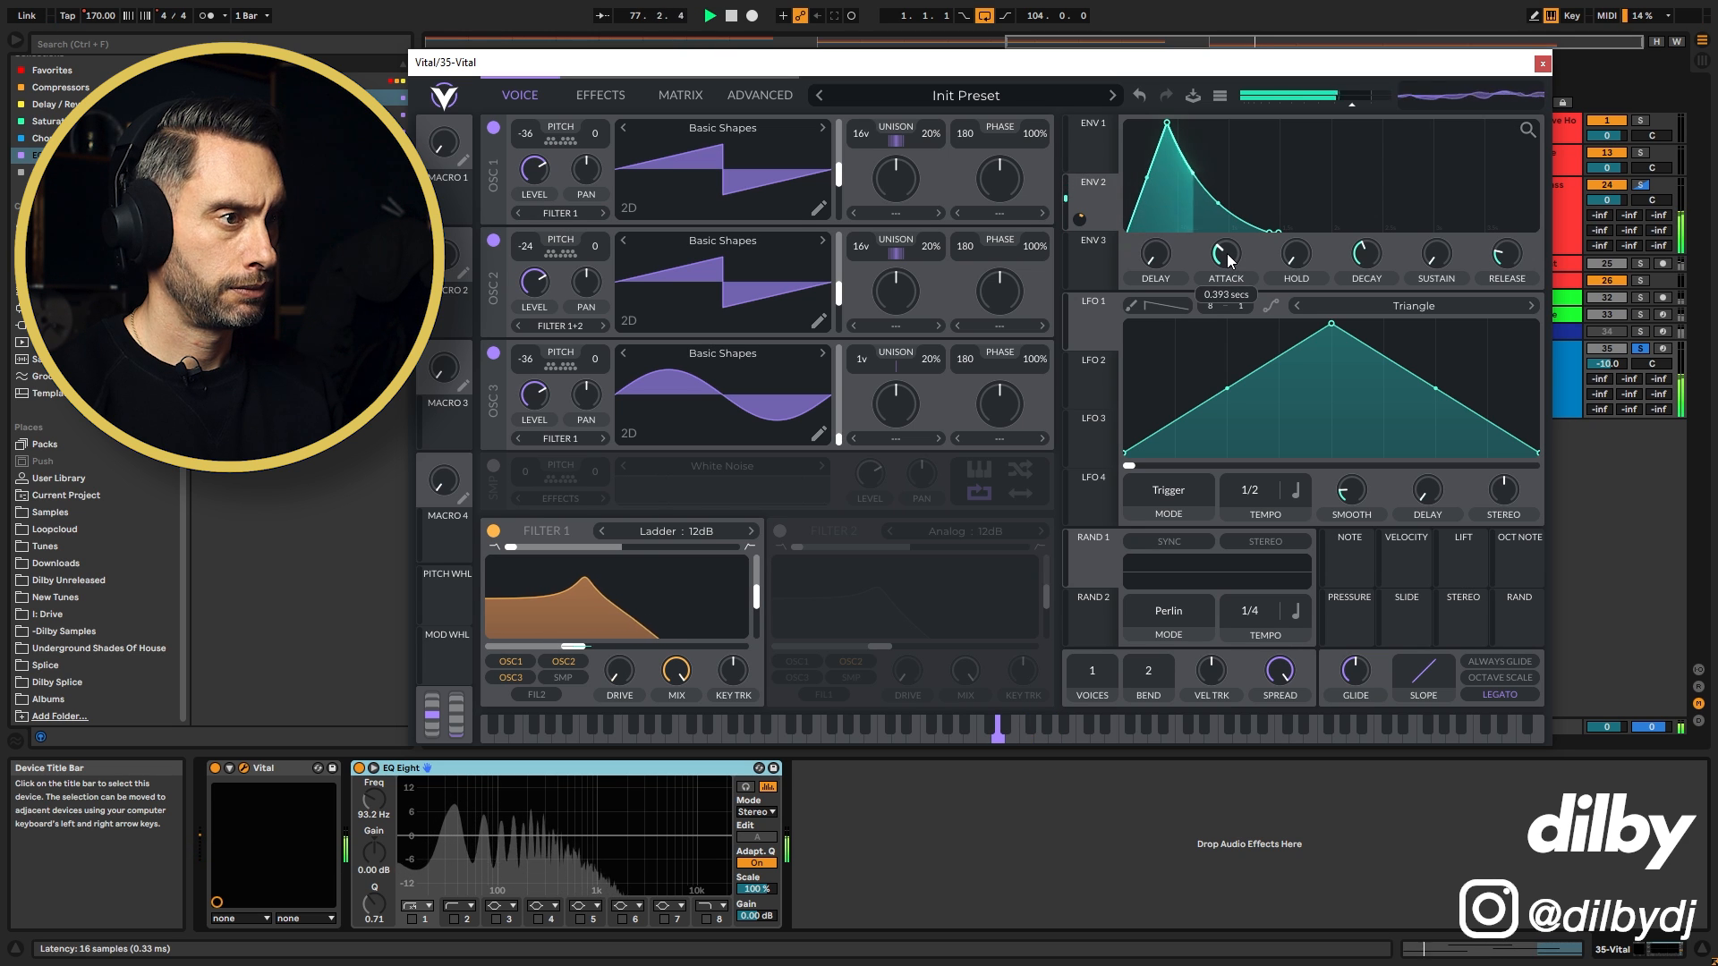
mouse_move(616, 634)
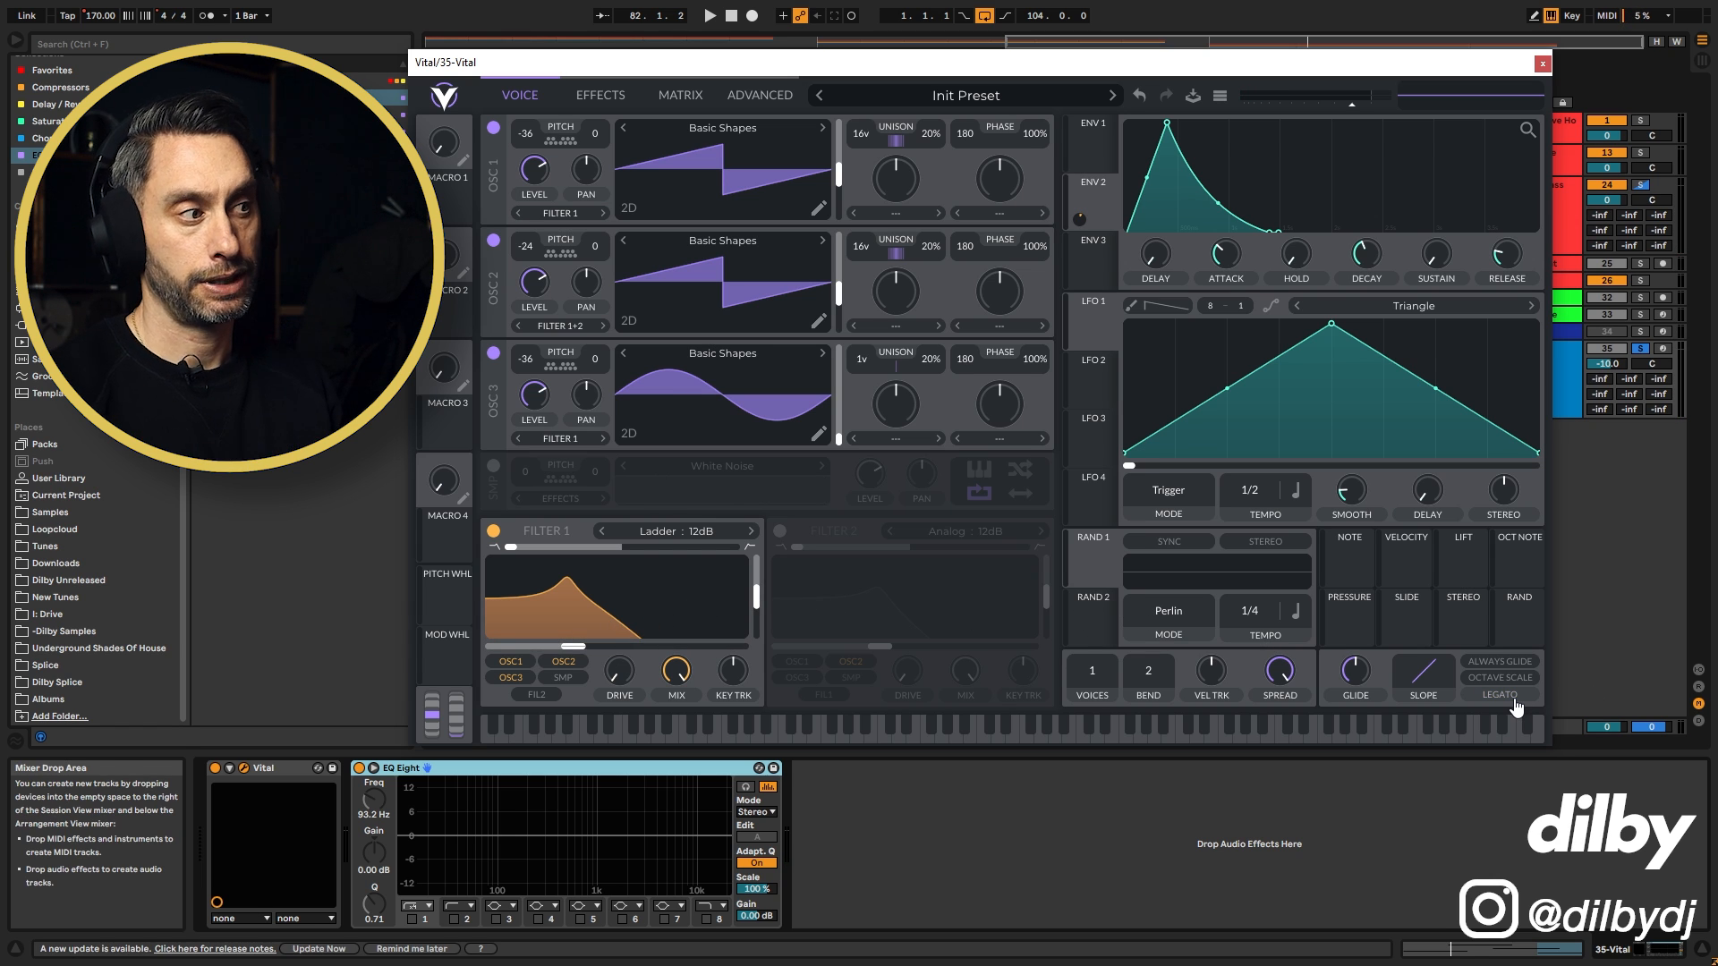
Step: Listen to the filter movement across the notes, then enable Legato for the Vital voice
key(space)
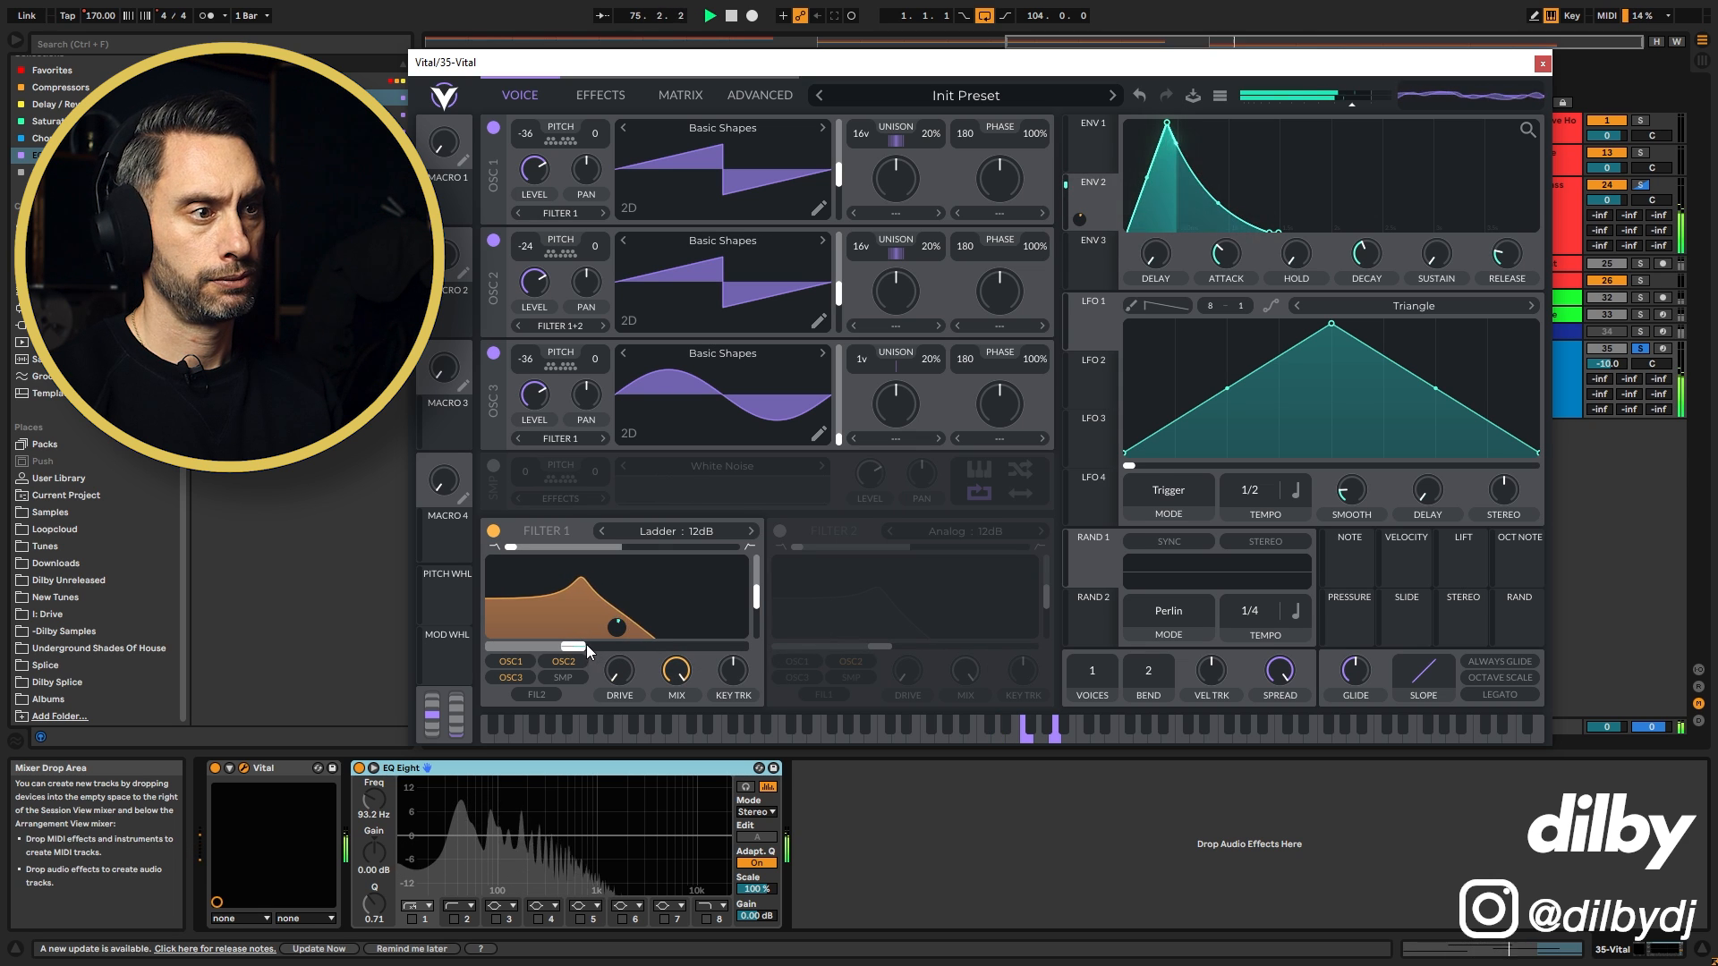
key(space)
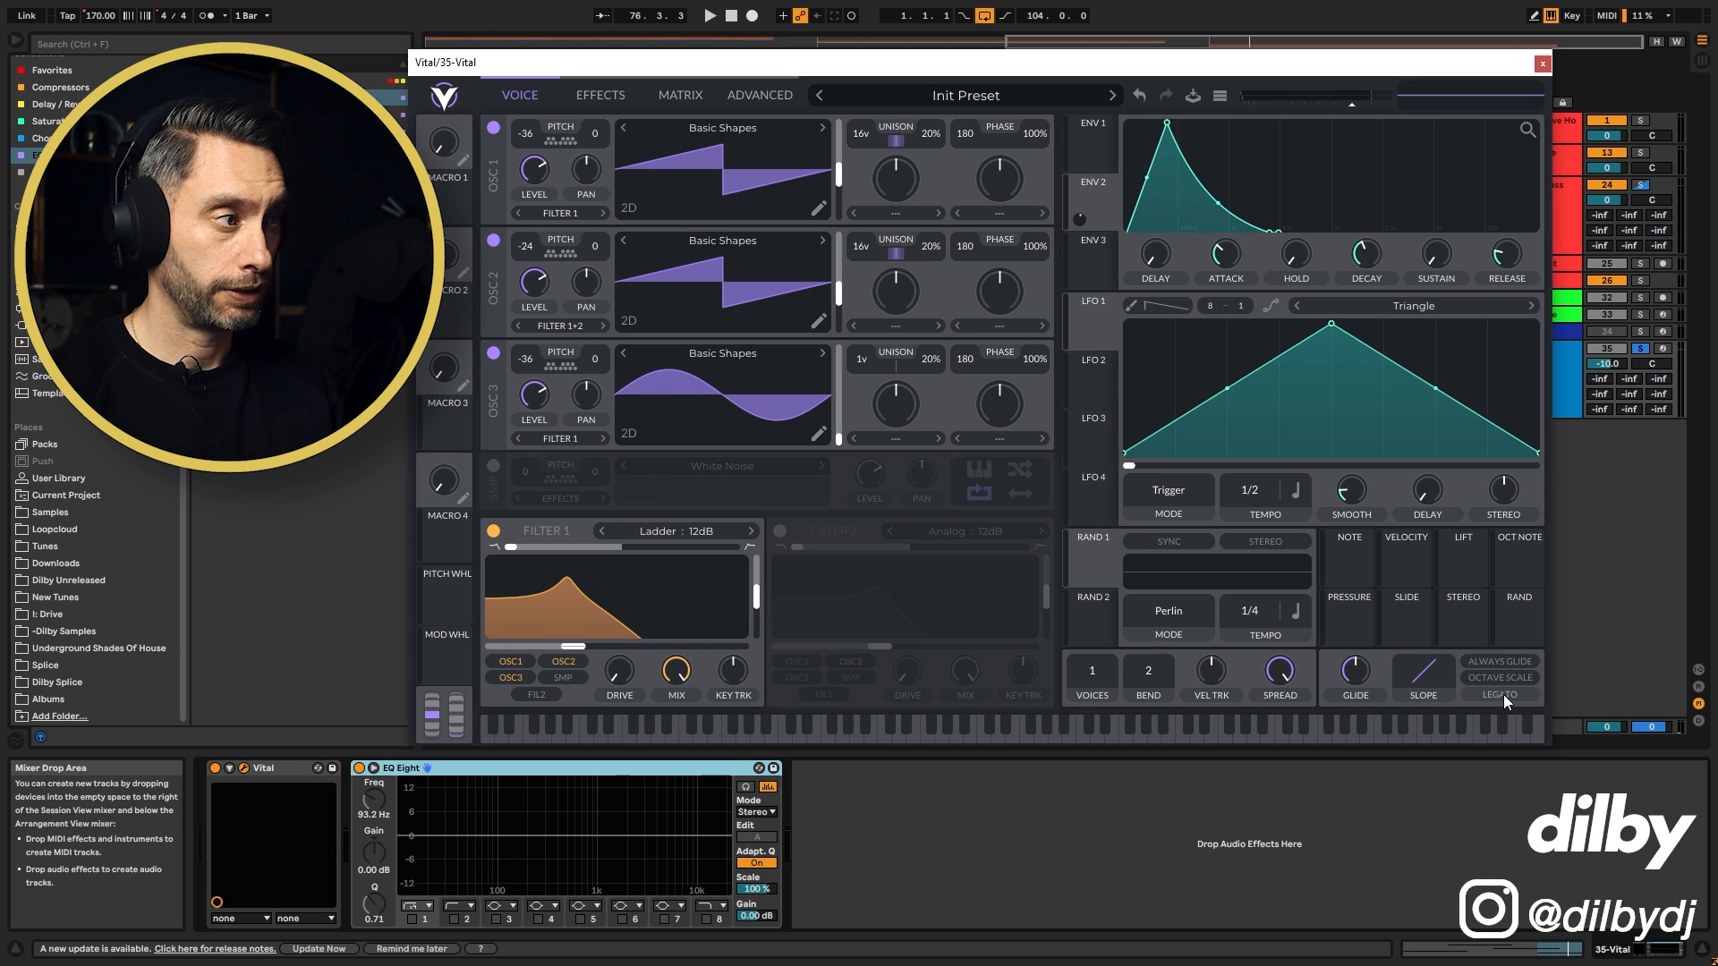
click(1500, 695)
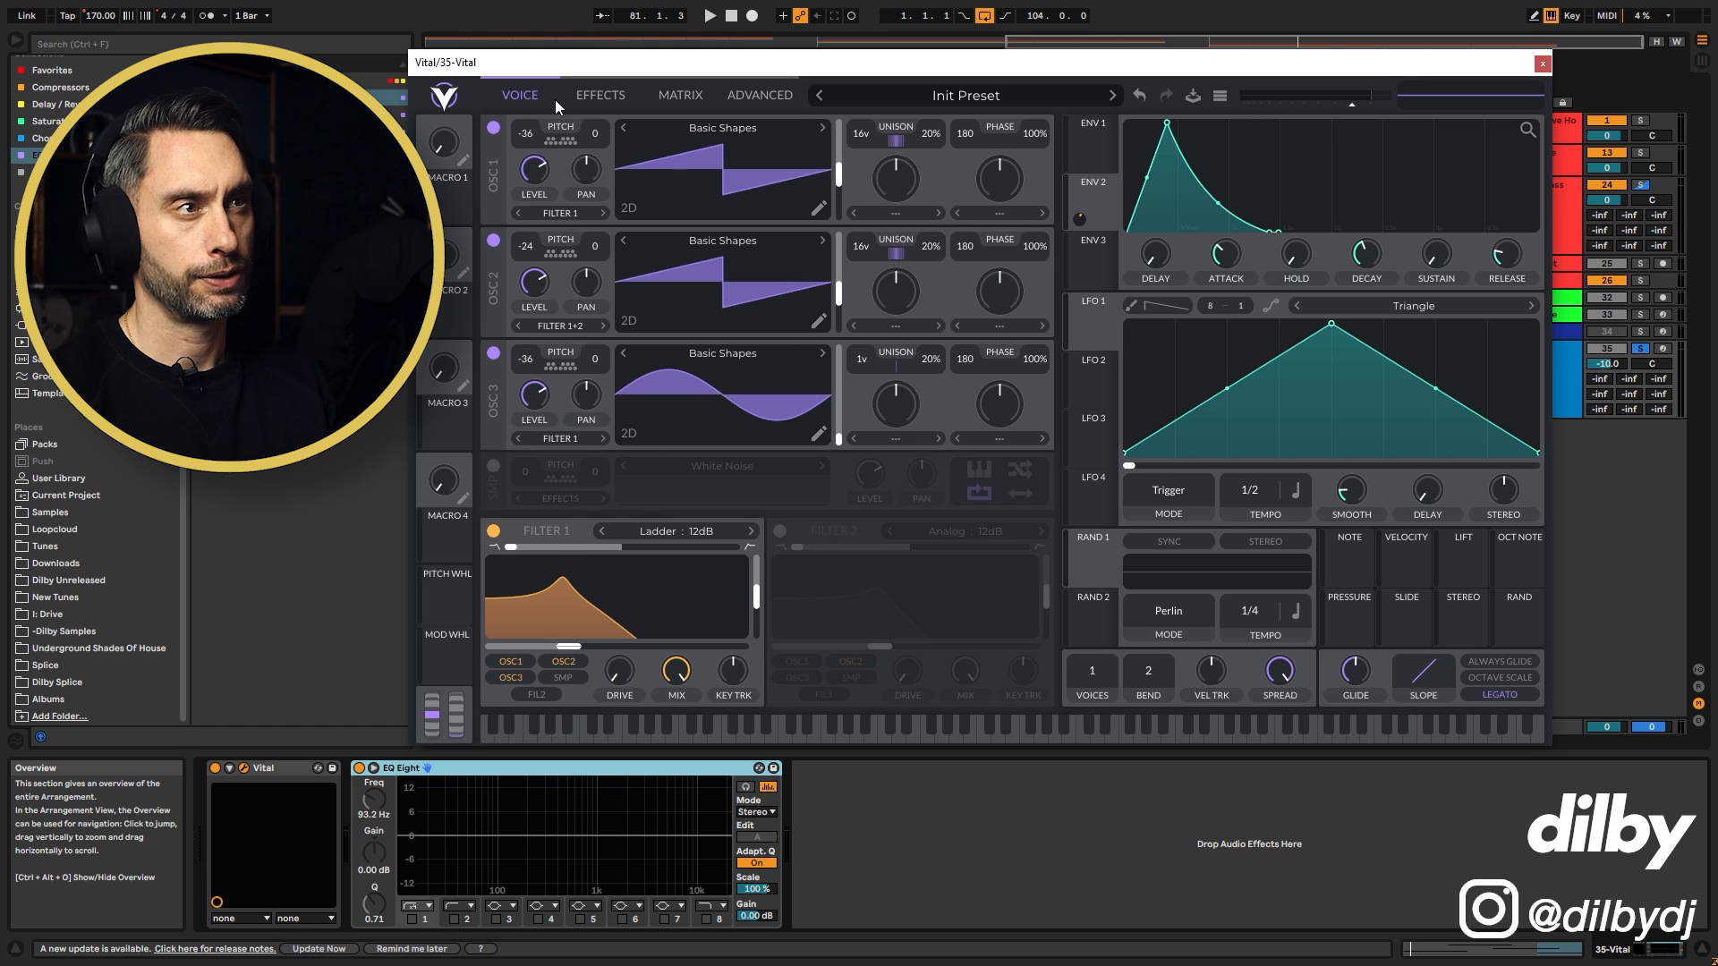
Step: Enable Vital's Distortion effect with the Hard Clip type, raise its drive and slightly lower its mix
click(599, 97)
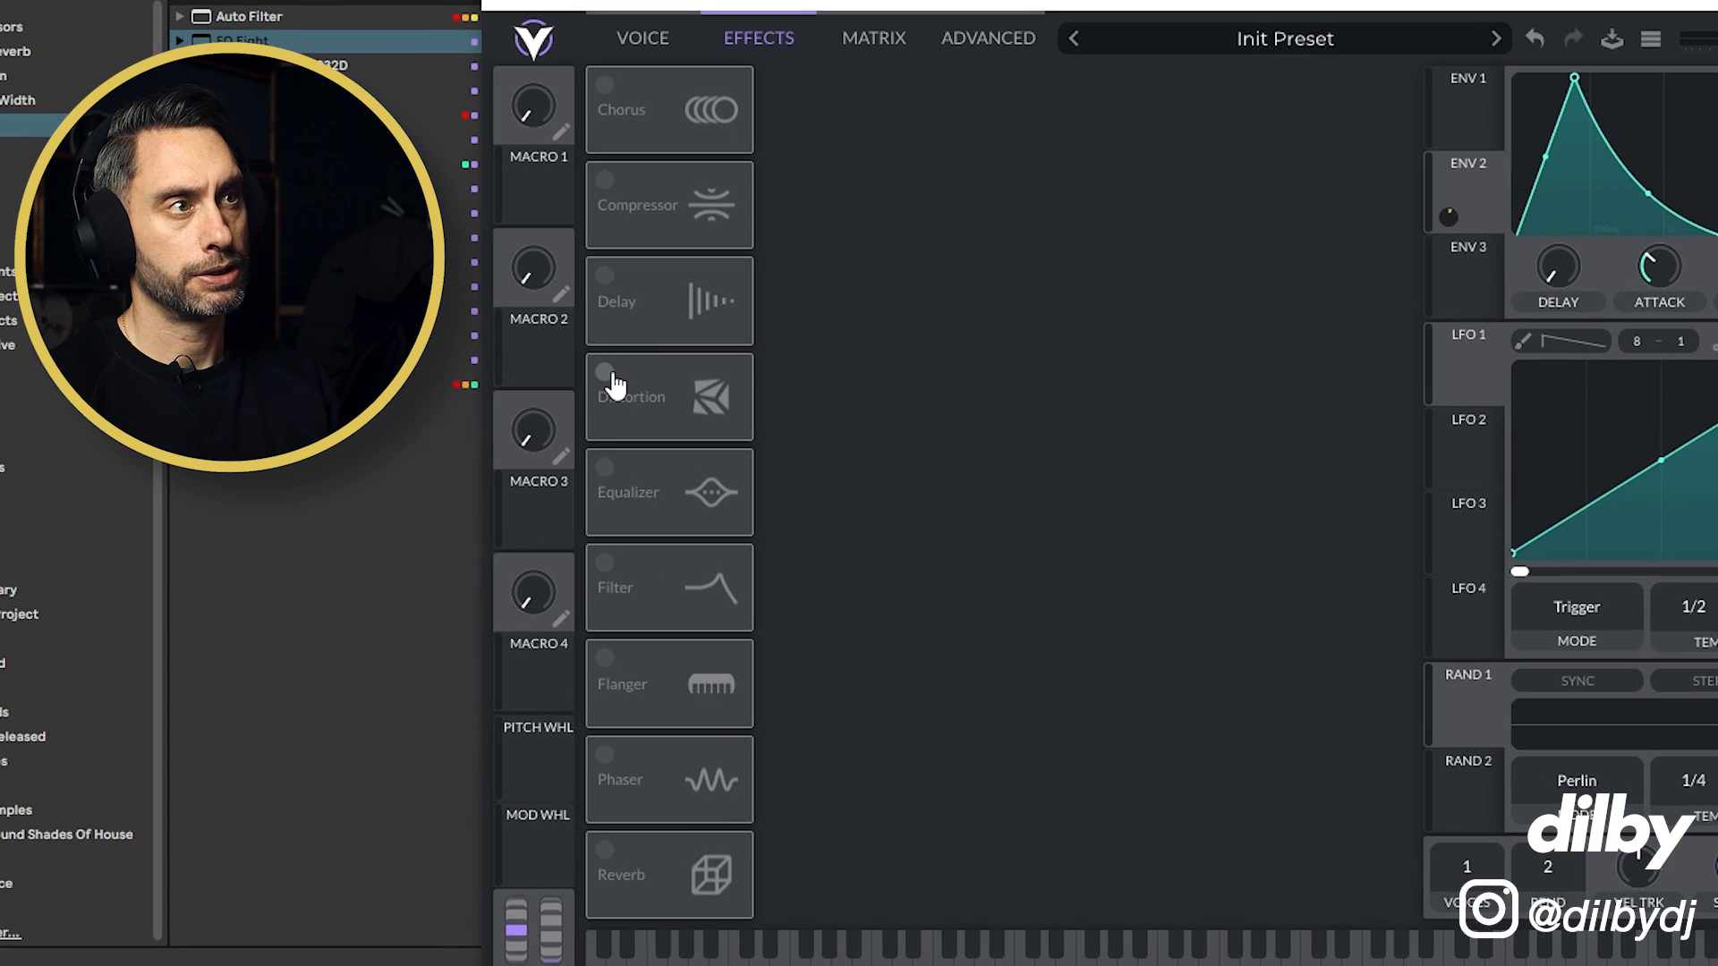
click(494, 329)
click(913, 93)
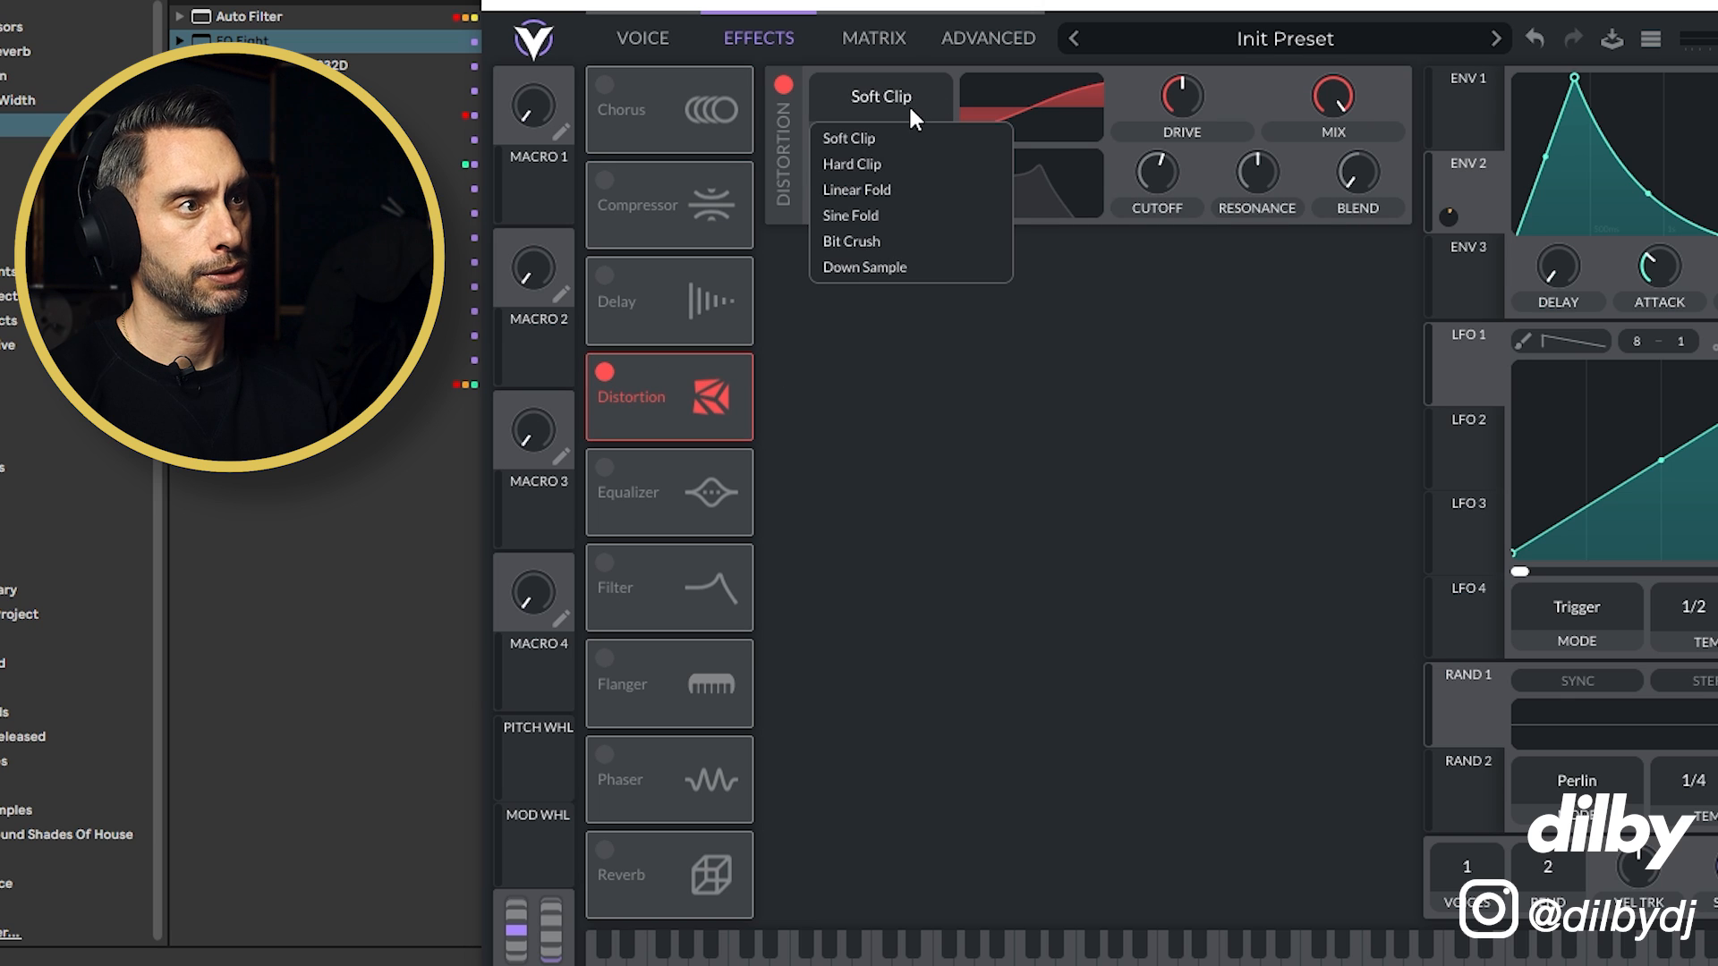
click(868, 170)
mouse_move(1203, 98)
mouse_down()
mouse_move(1211, 30)
mouse_move(1212, 67)
mouse_up()
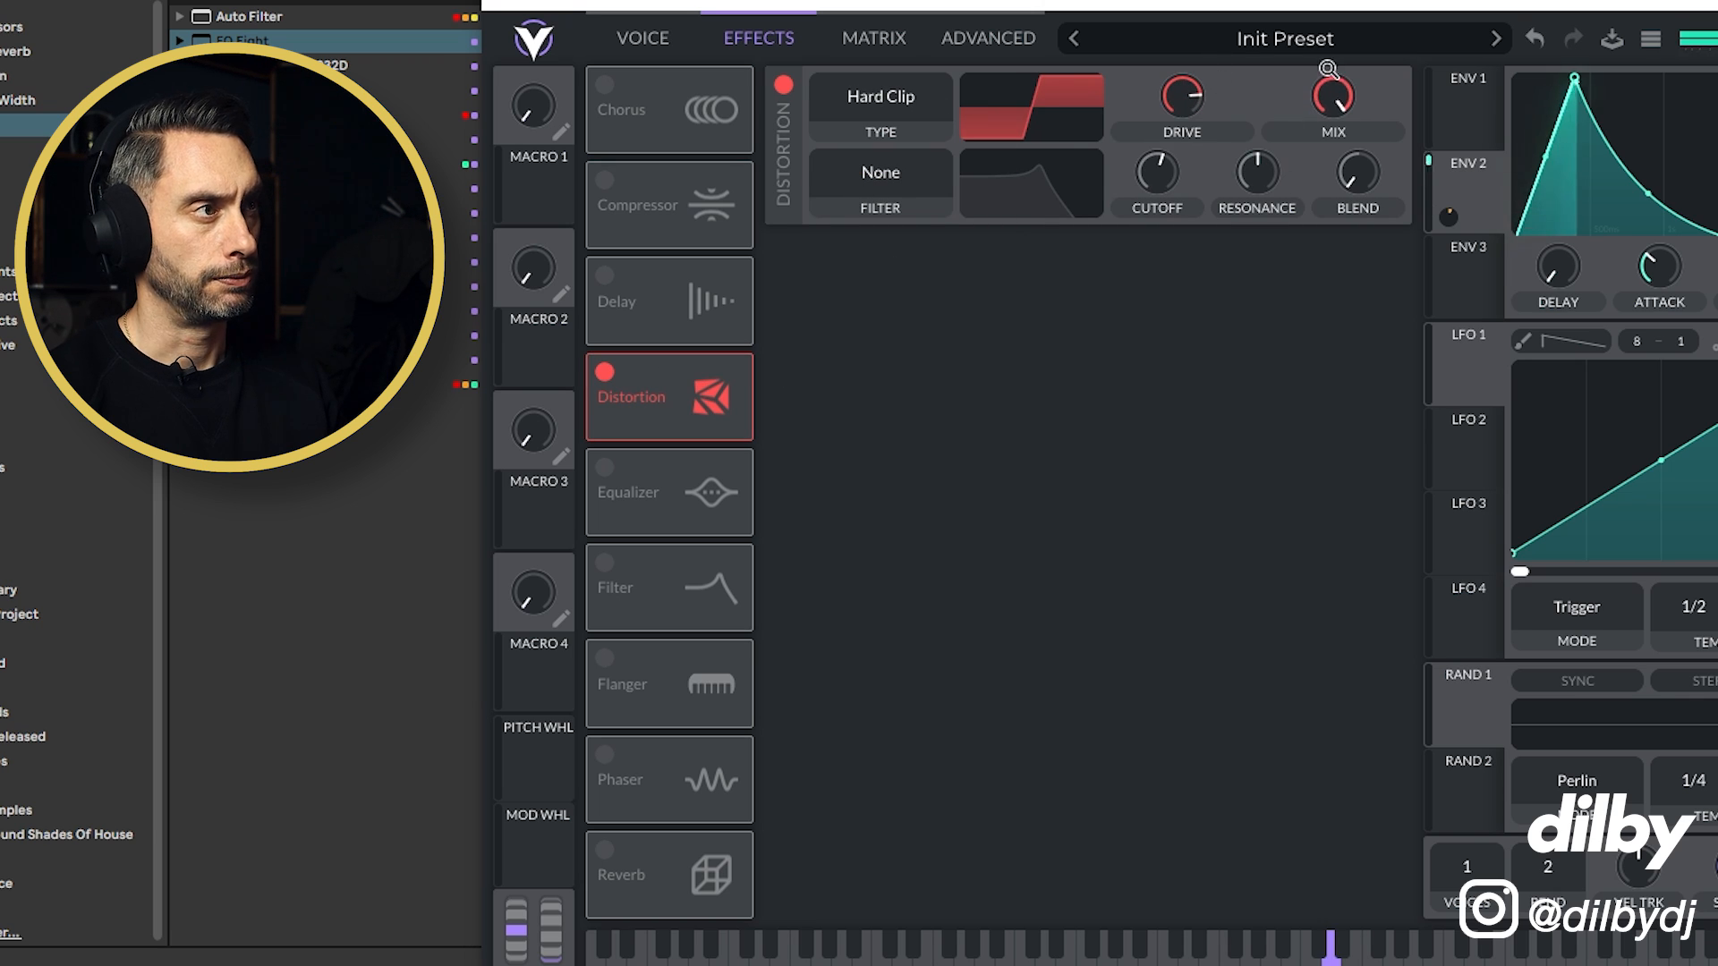
drag(1331, 87, 1337, 135)
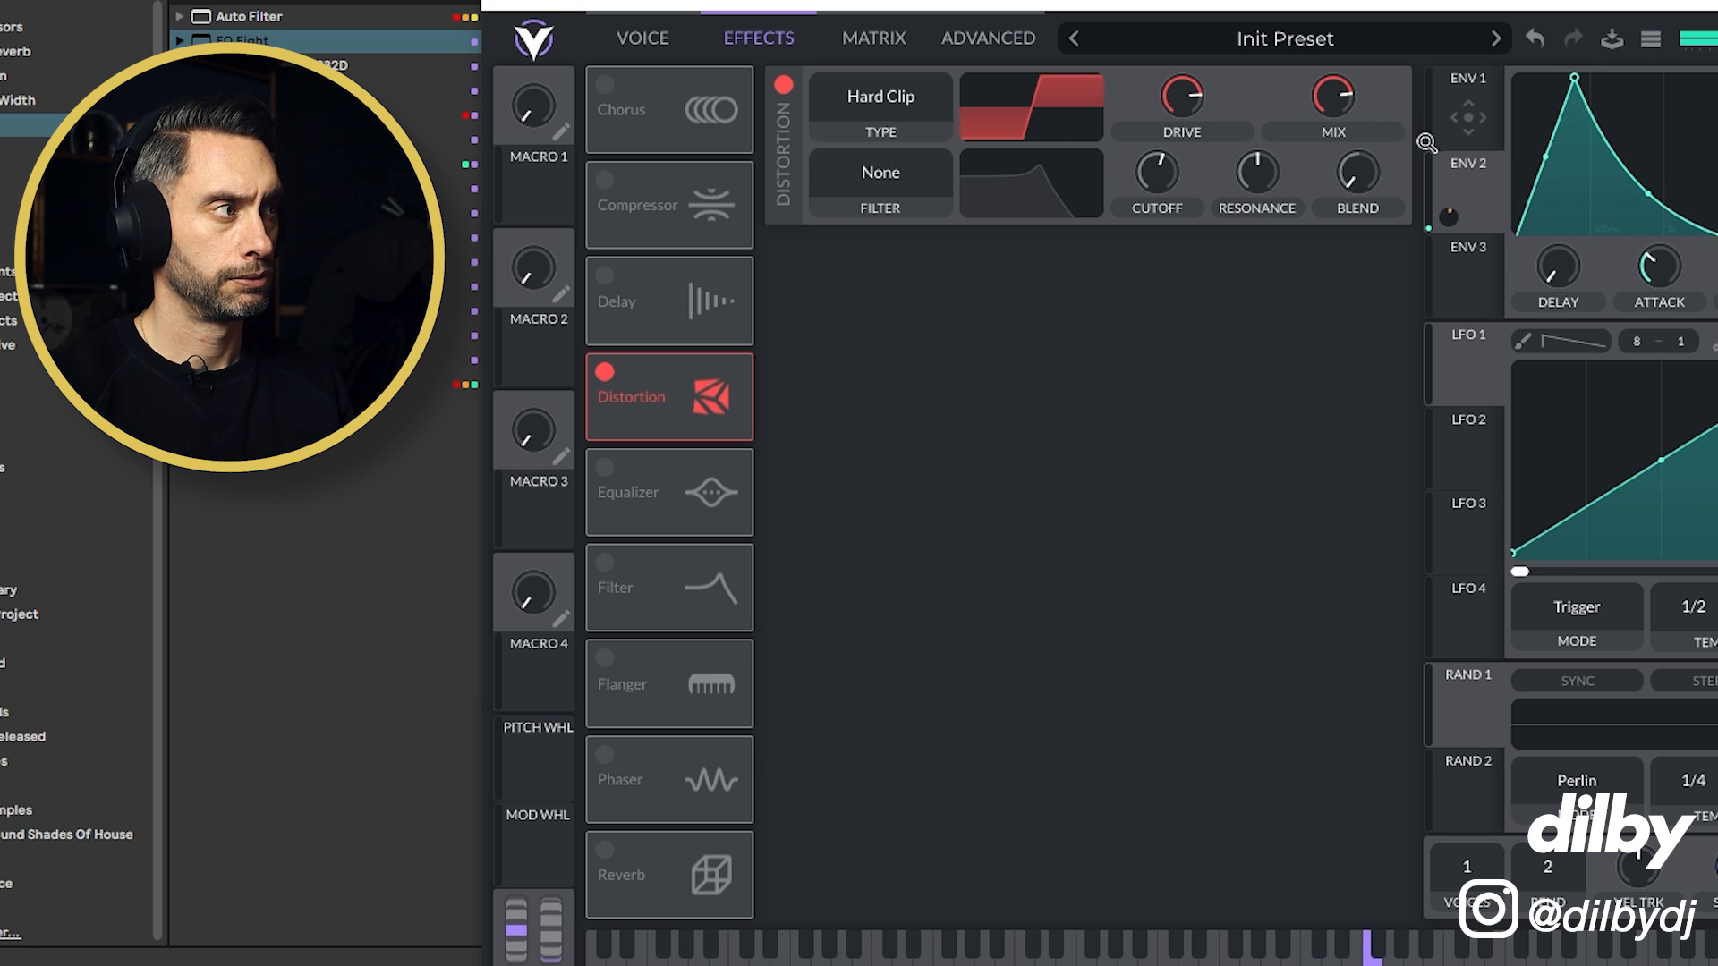
Step: Set the distortion filter to Post with lower cutoff and resonance, and adjust the mix to 0.839 and the drive to 15.11 dB
click(906, 172)
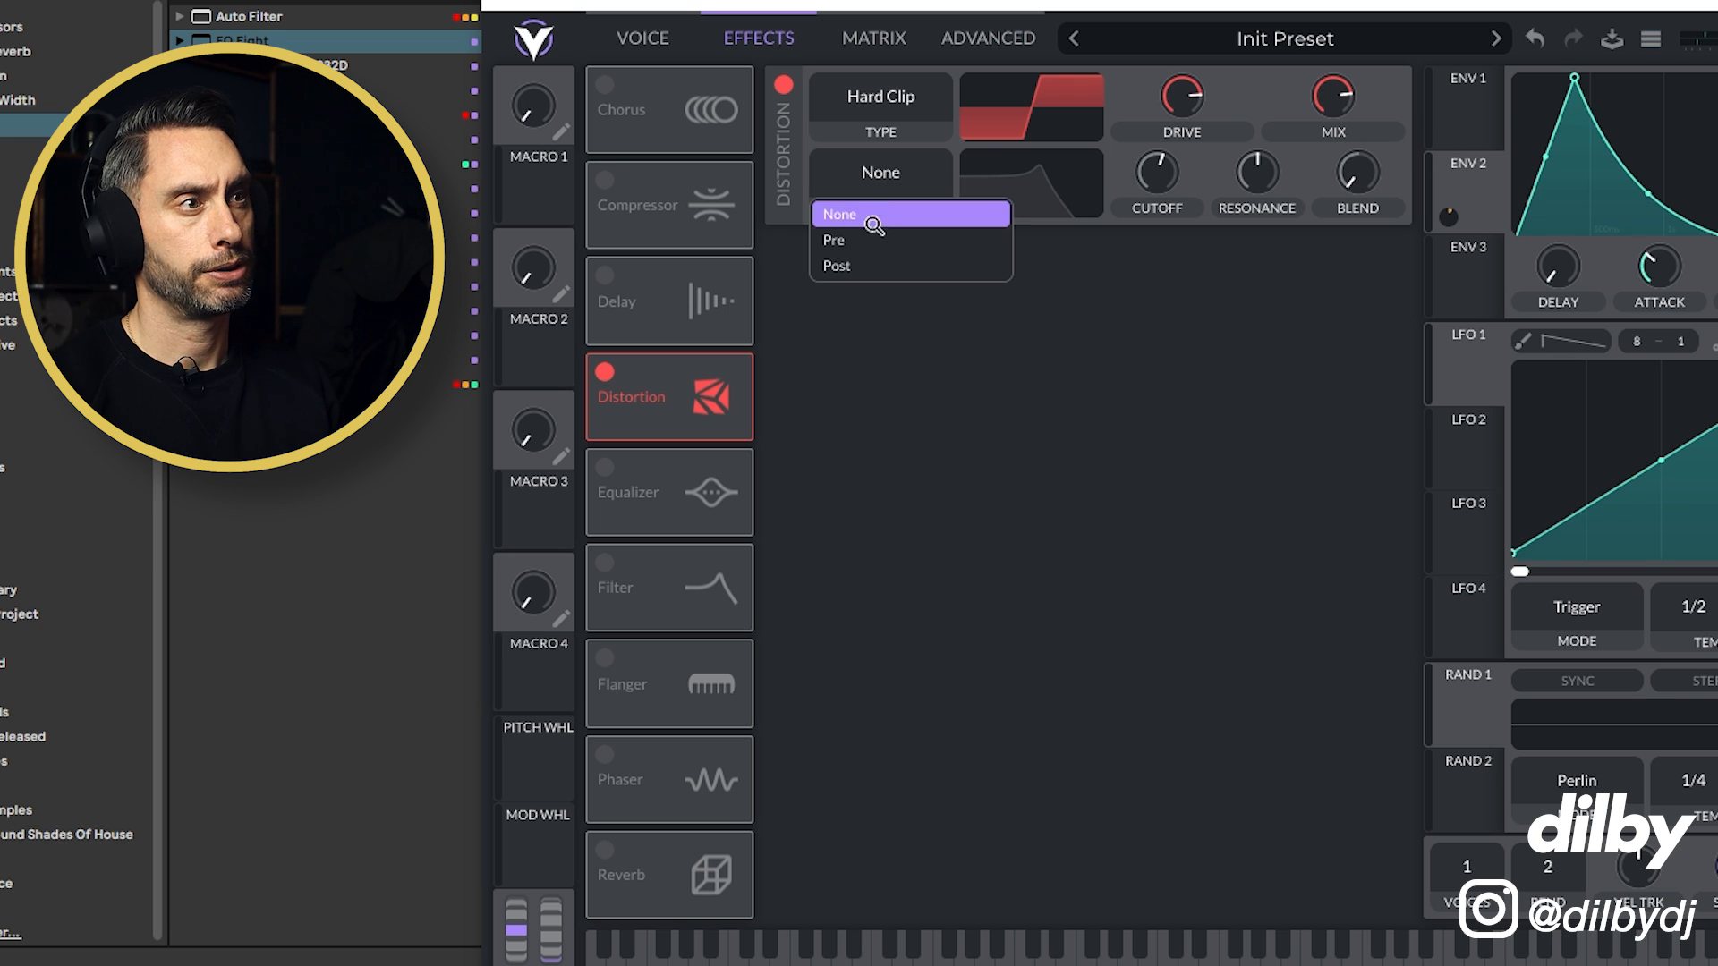
click(845, 266)
drag(1275, 165, 1152, 182)
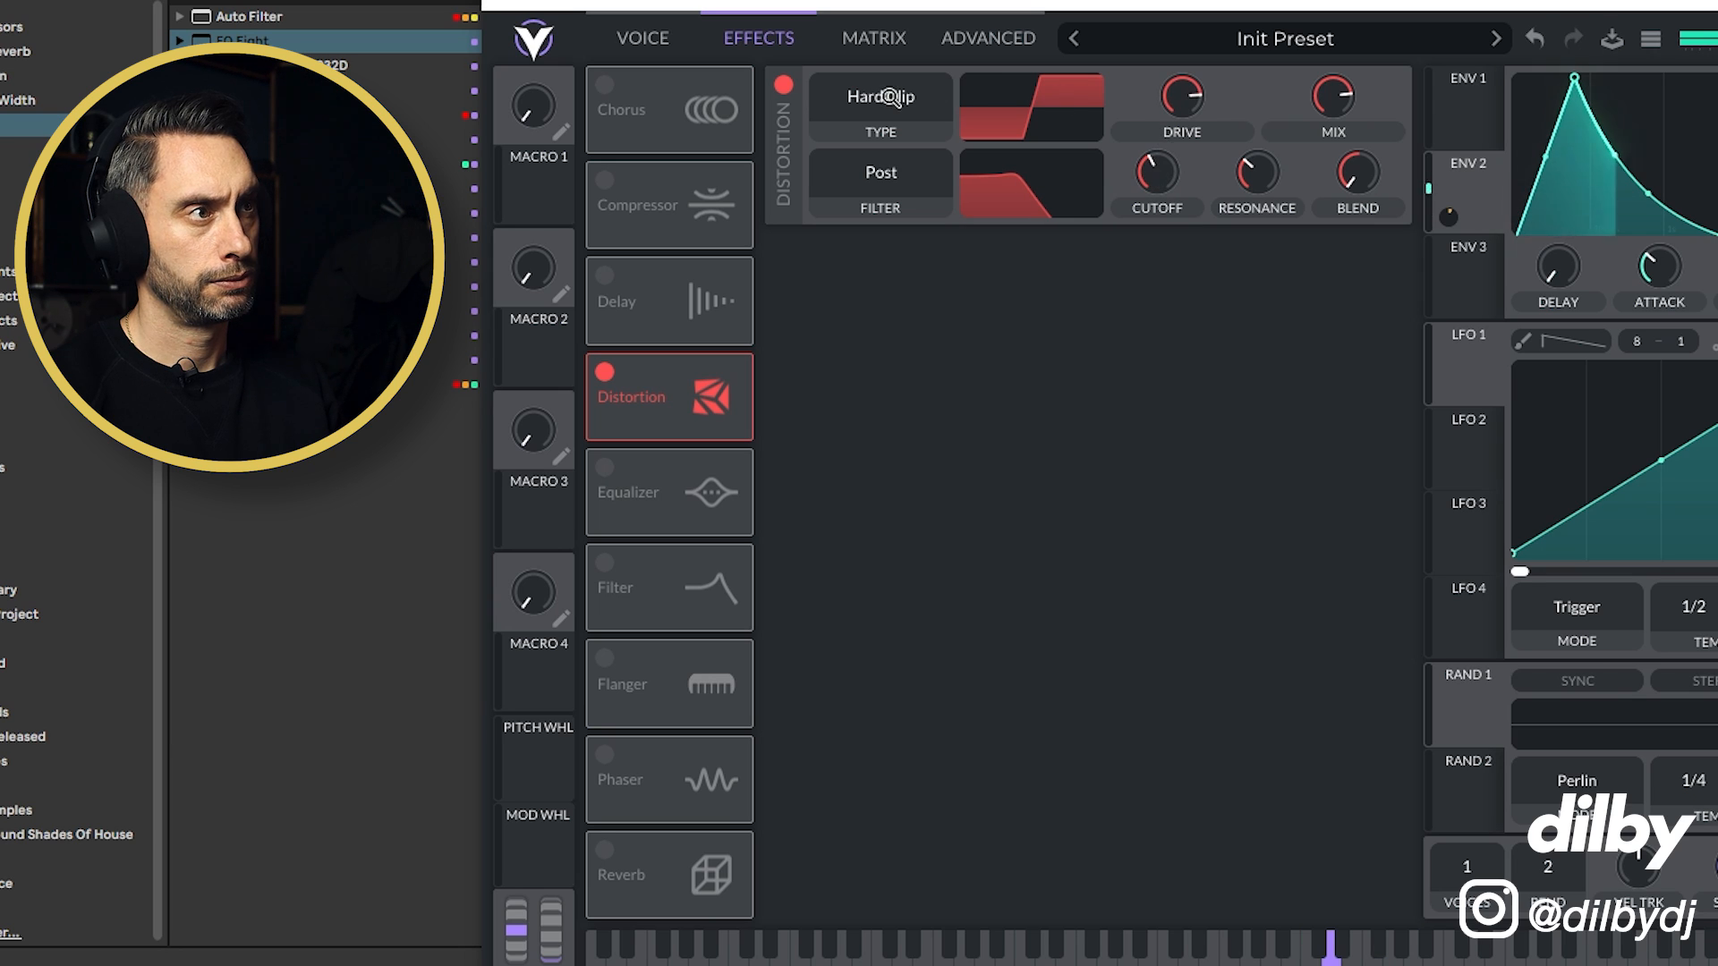
drag(1348, 94, 1347, 95)
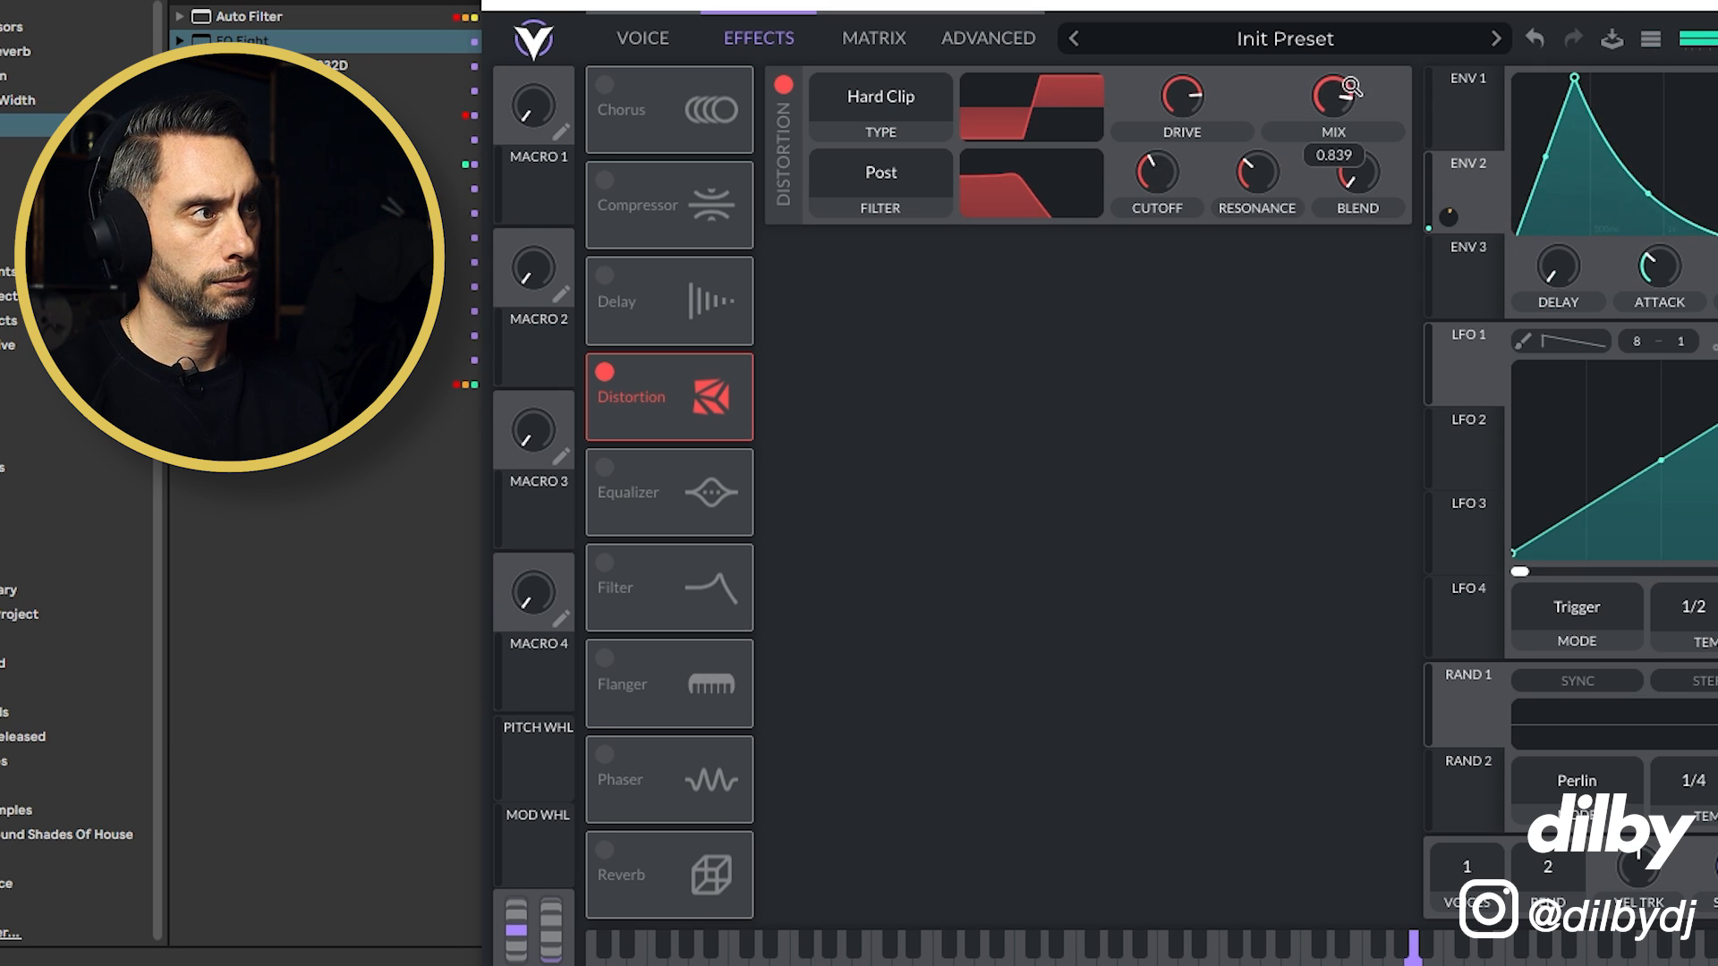
drag(1190, 98, 1197, 114)
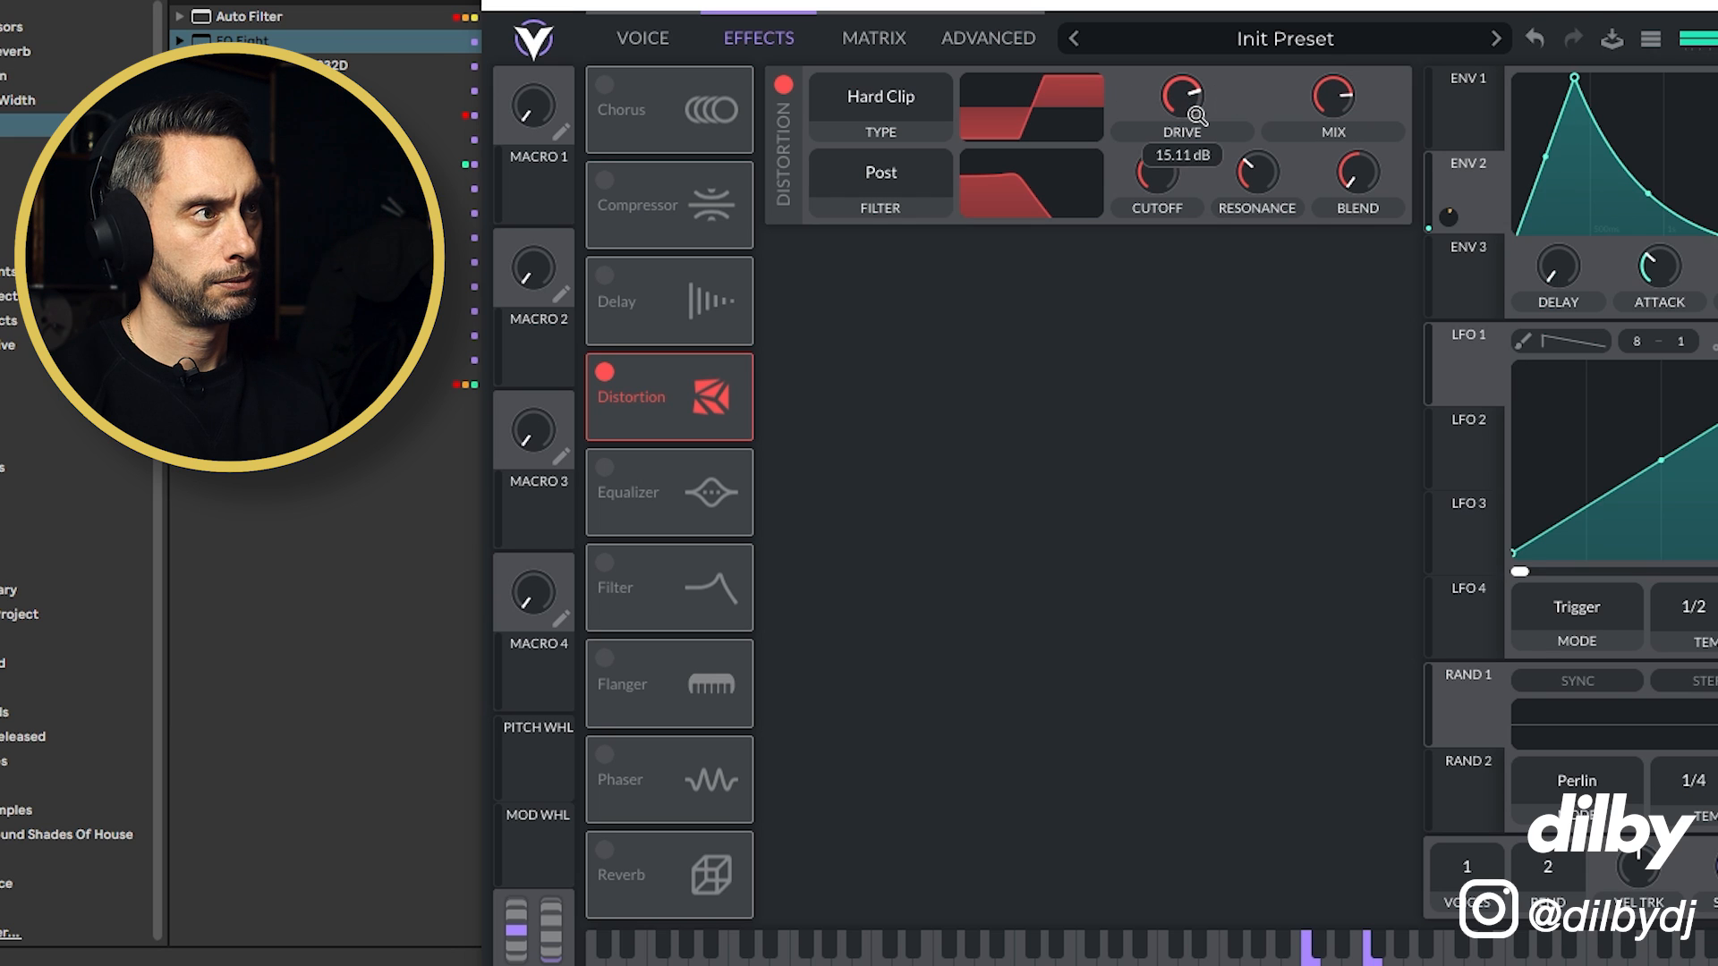
drag(1161, 172, 1163, 187)
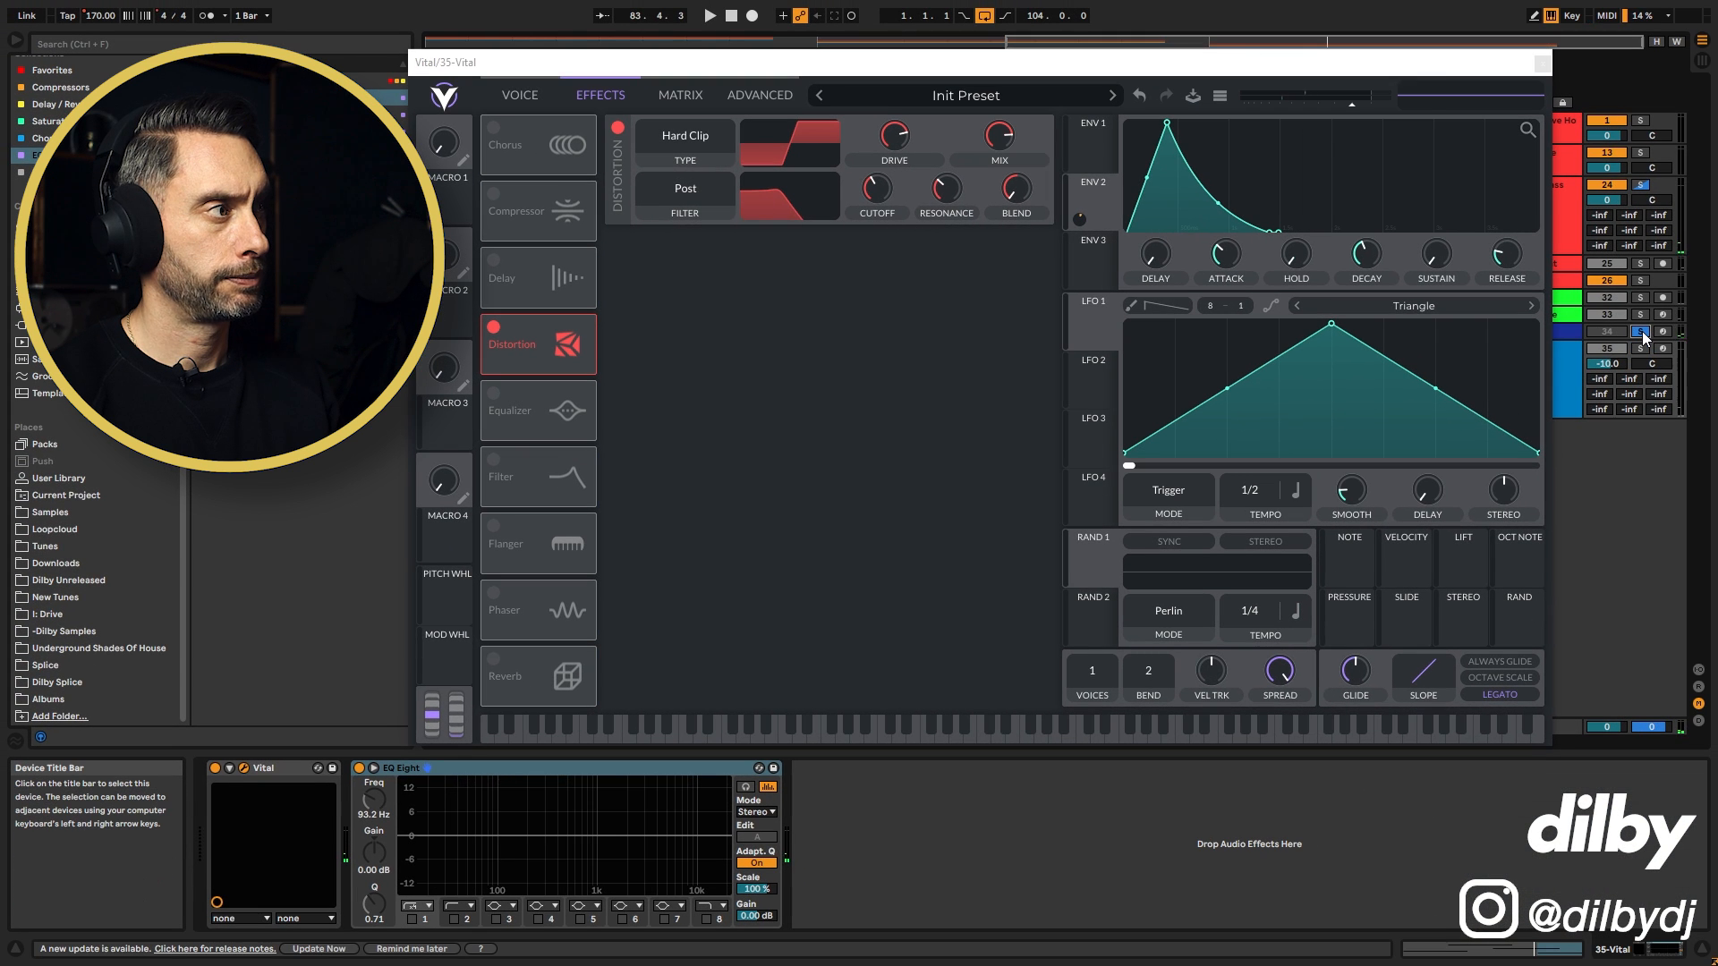
Step: Compare the new bass with the original Bass track using solo, and adjust the distortion filter cutoff to 369.7 Hz
key(space)
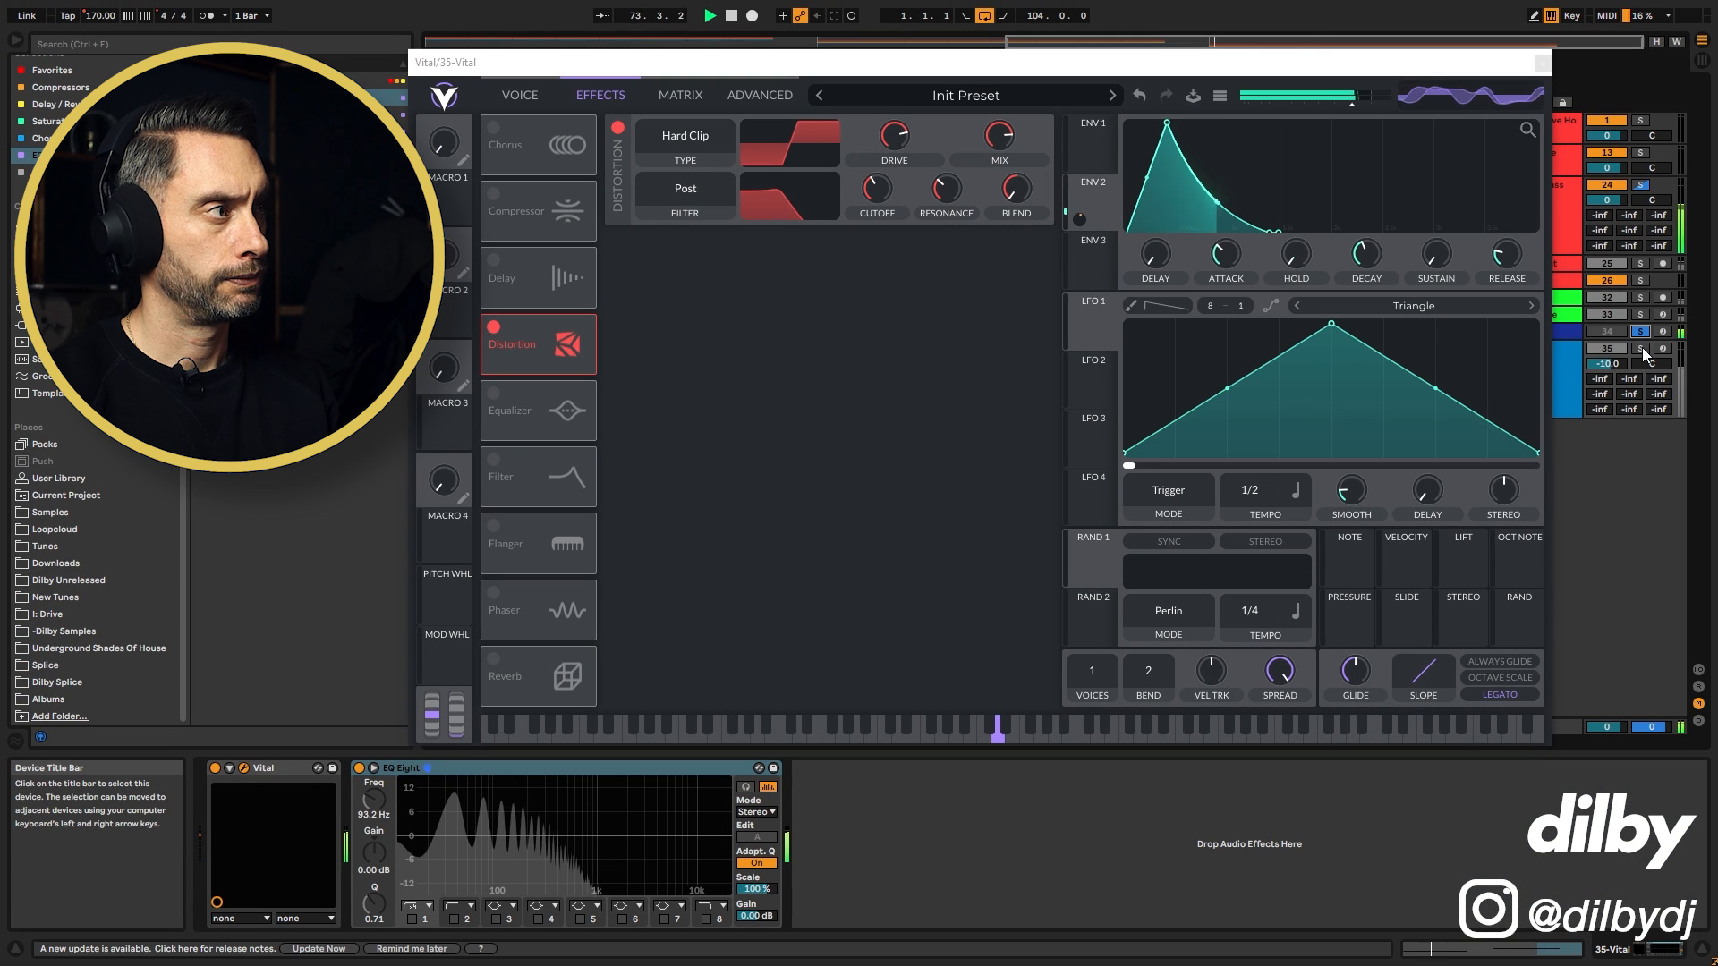
click(1640, 349)
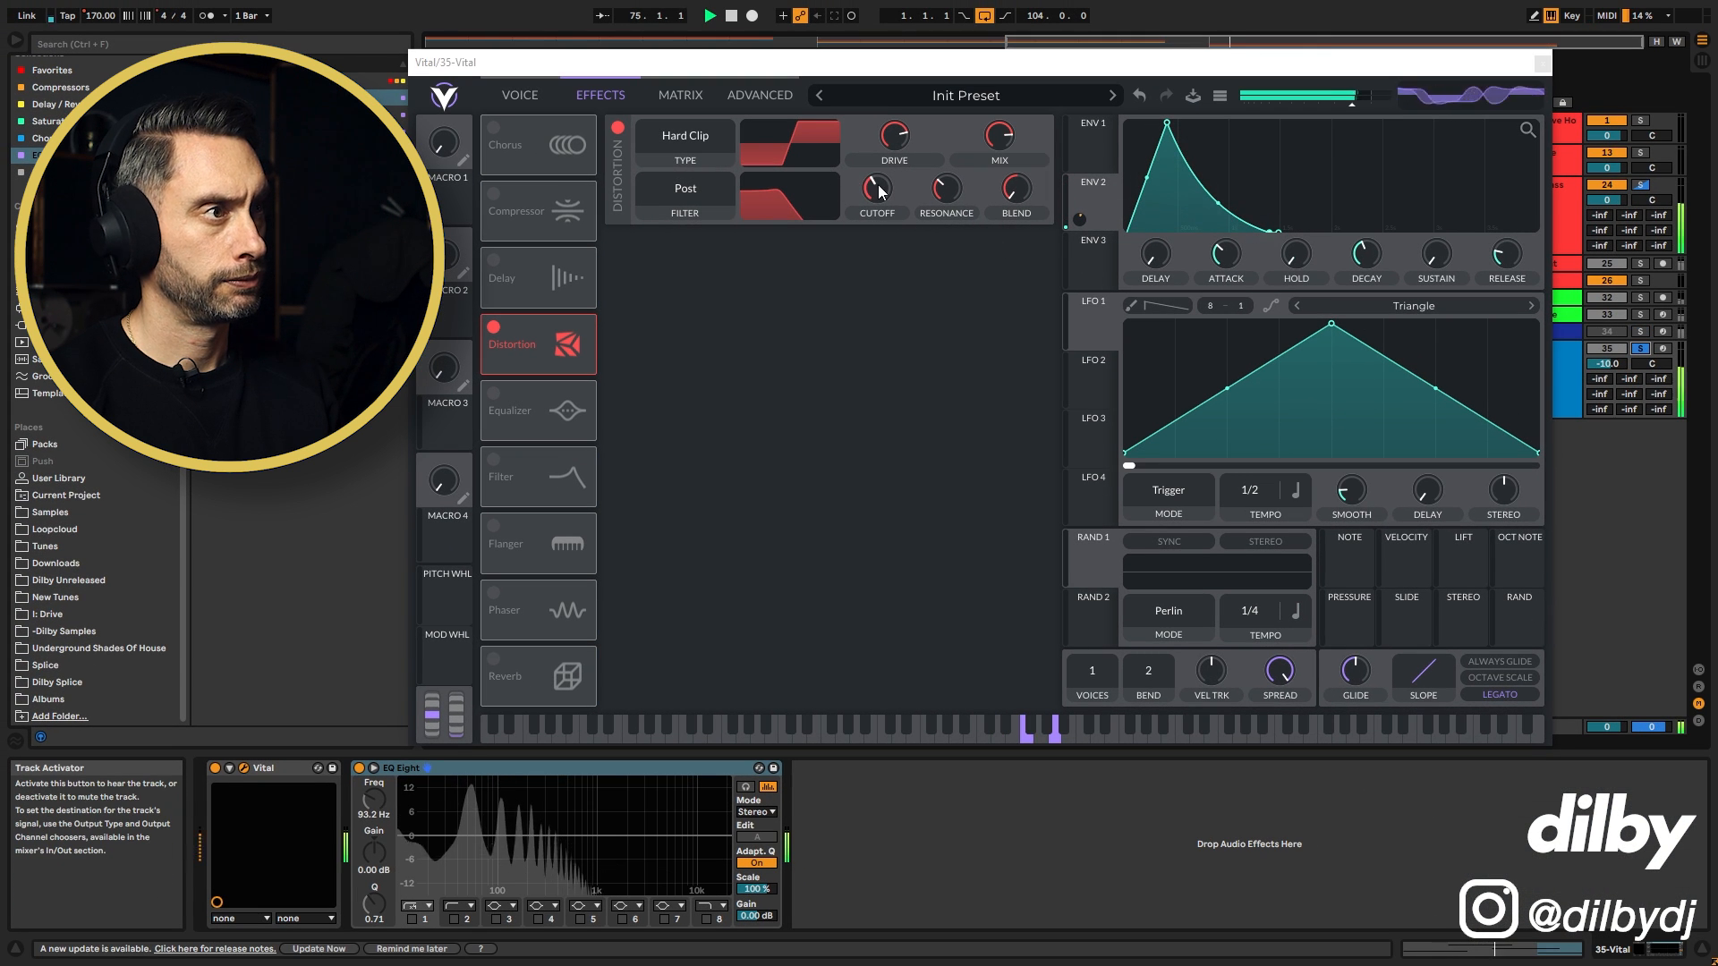
drag(876, 189, 877, 182)
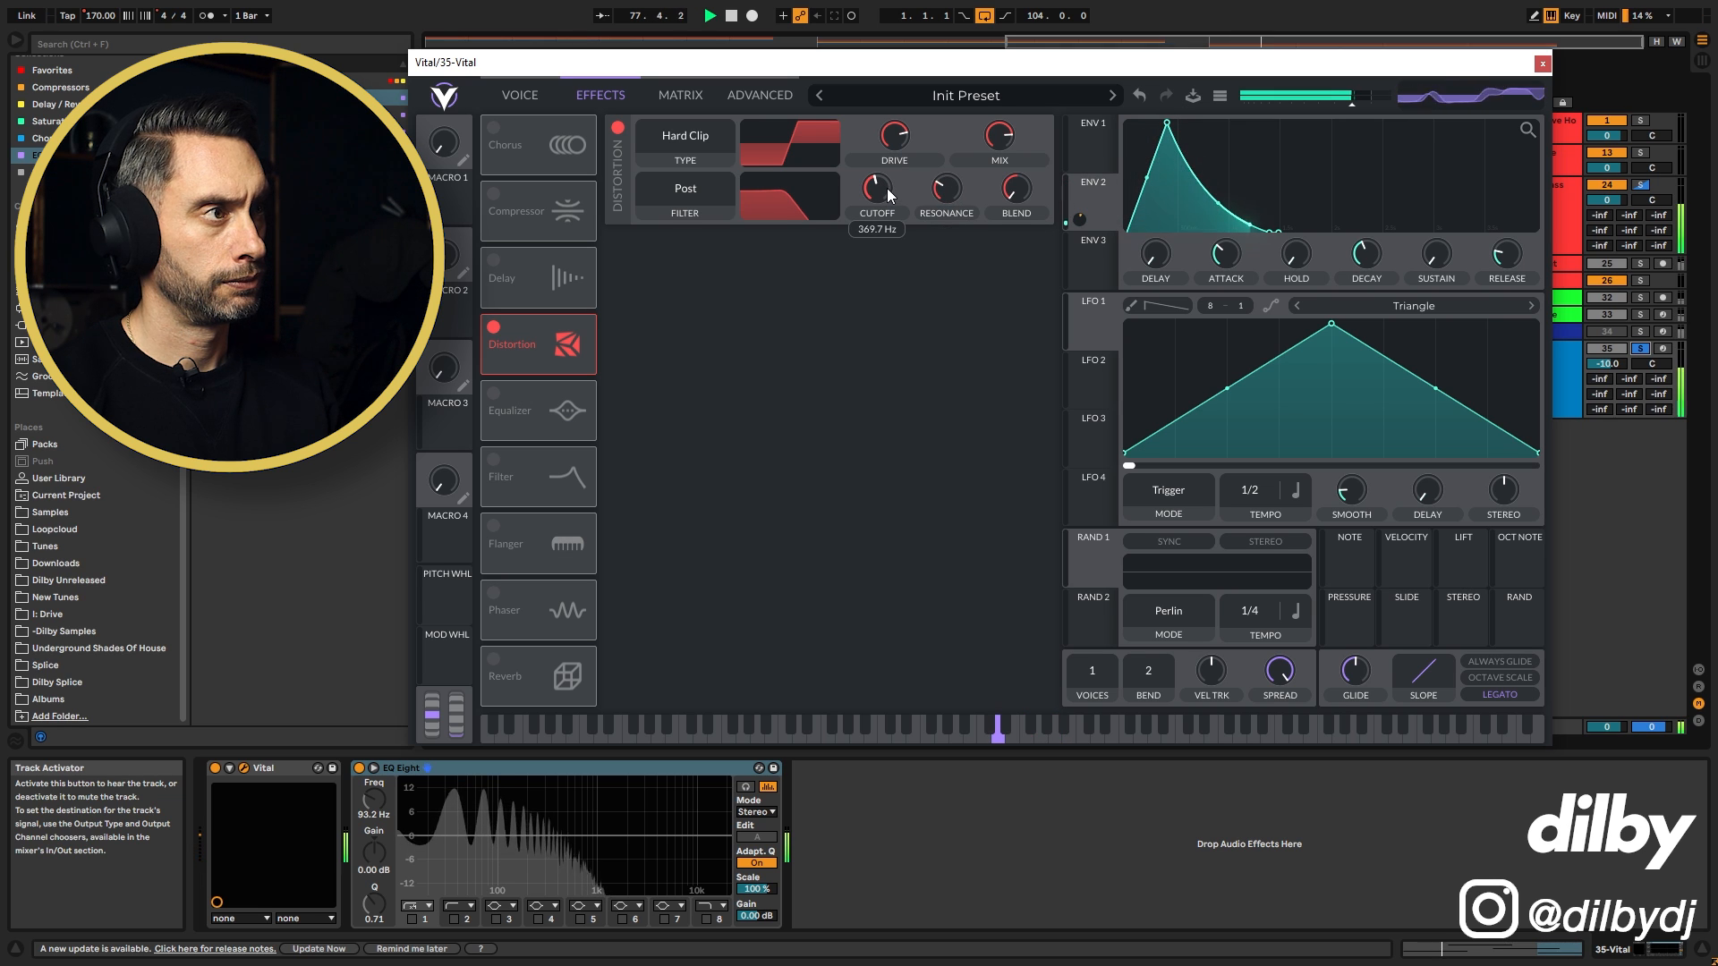
Step: Close the Vital window, stop playback and copy the Bass track's EQ Eight, Limiter, Glue Compressor and side-chain compressor onto the Vital track
key(ctrl+alt+p)
key(space)
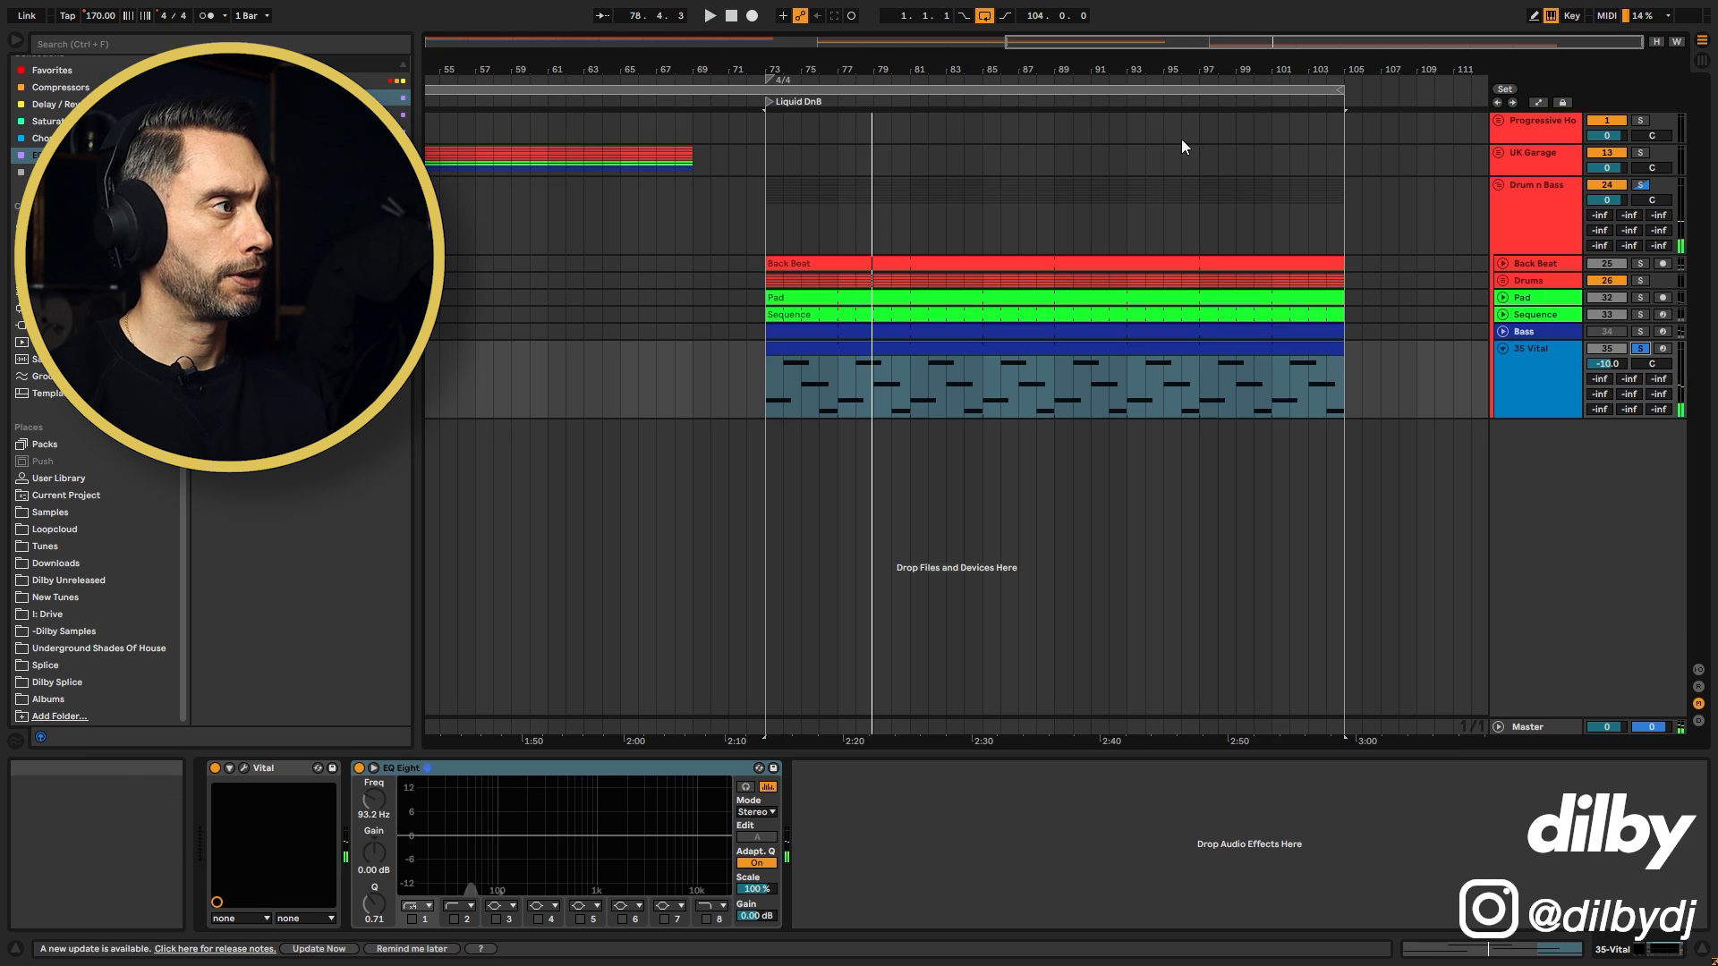
click(1537, 330)
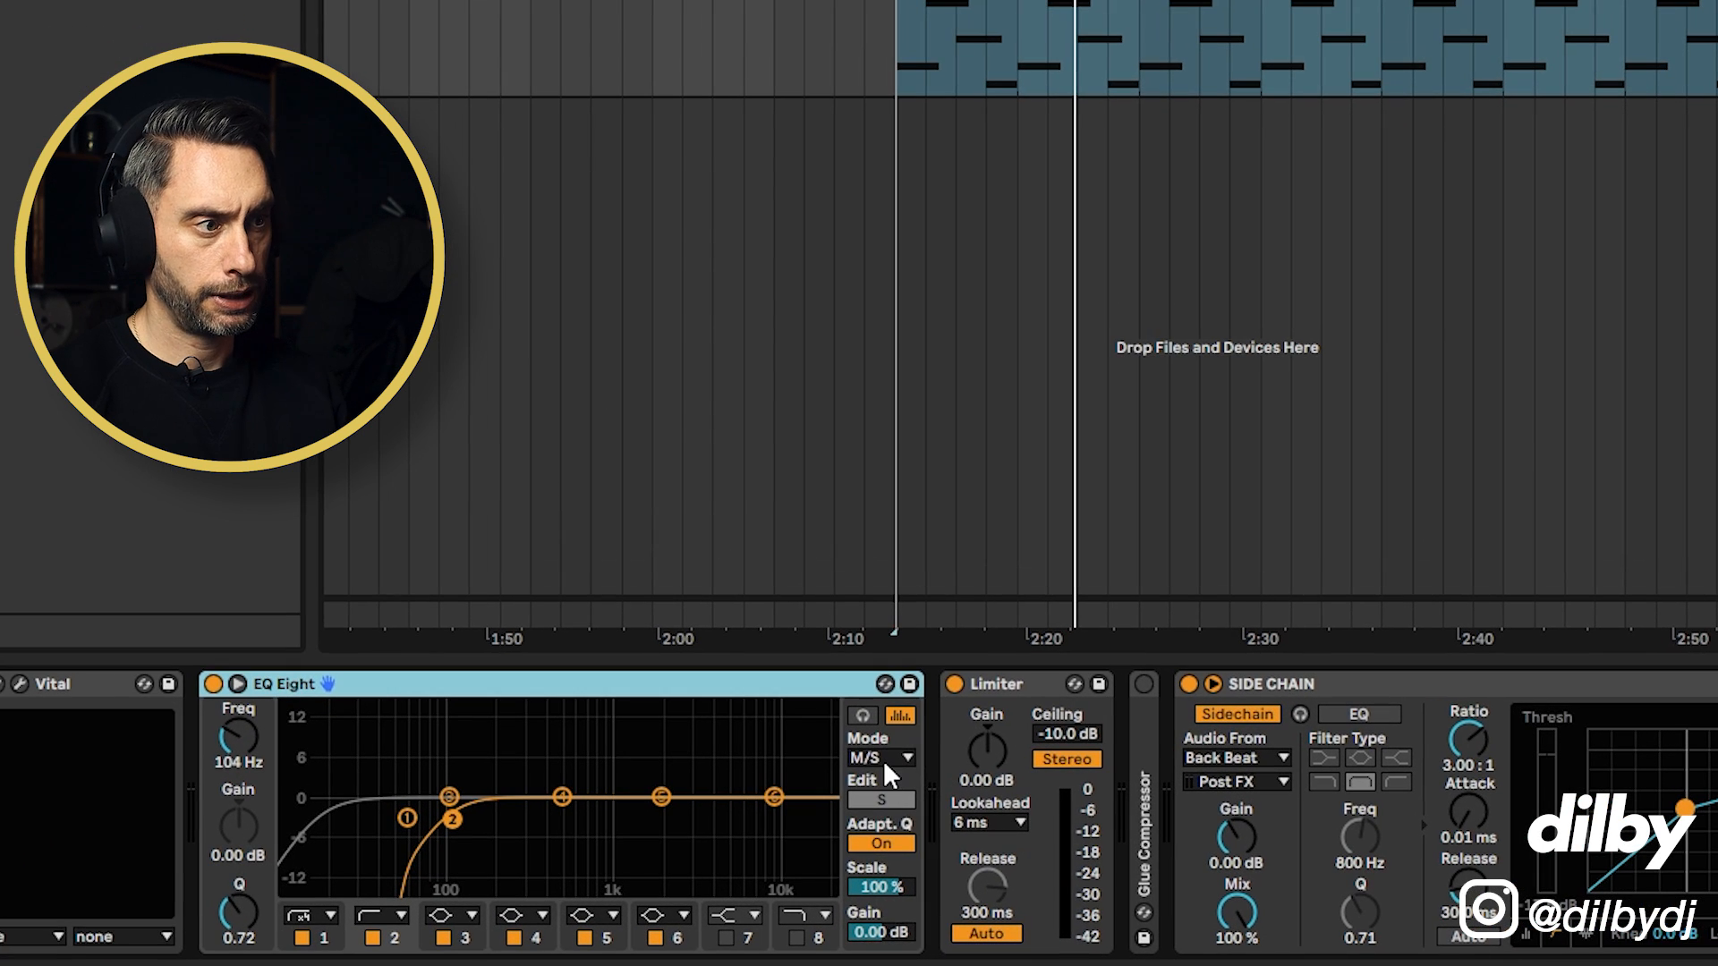
Step: Examine the EQ Eight's M/S mode by switching between the mid and side curves, ending on the side curve
click(883, 759)
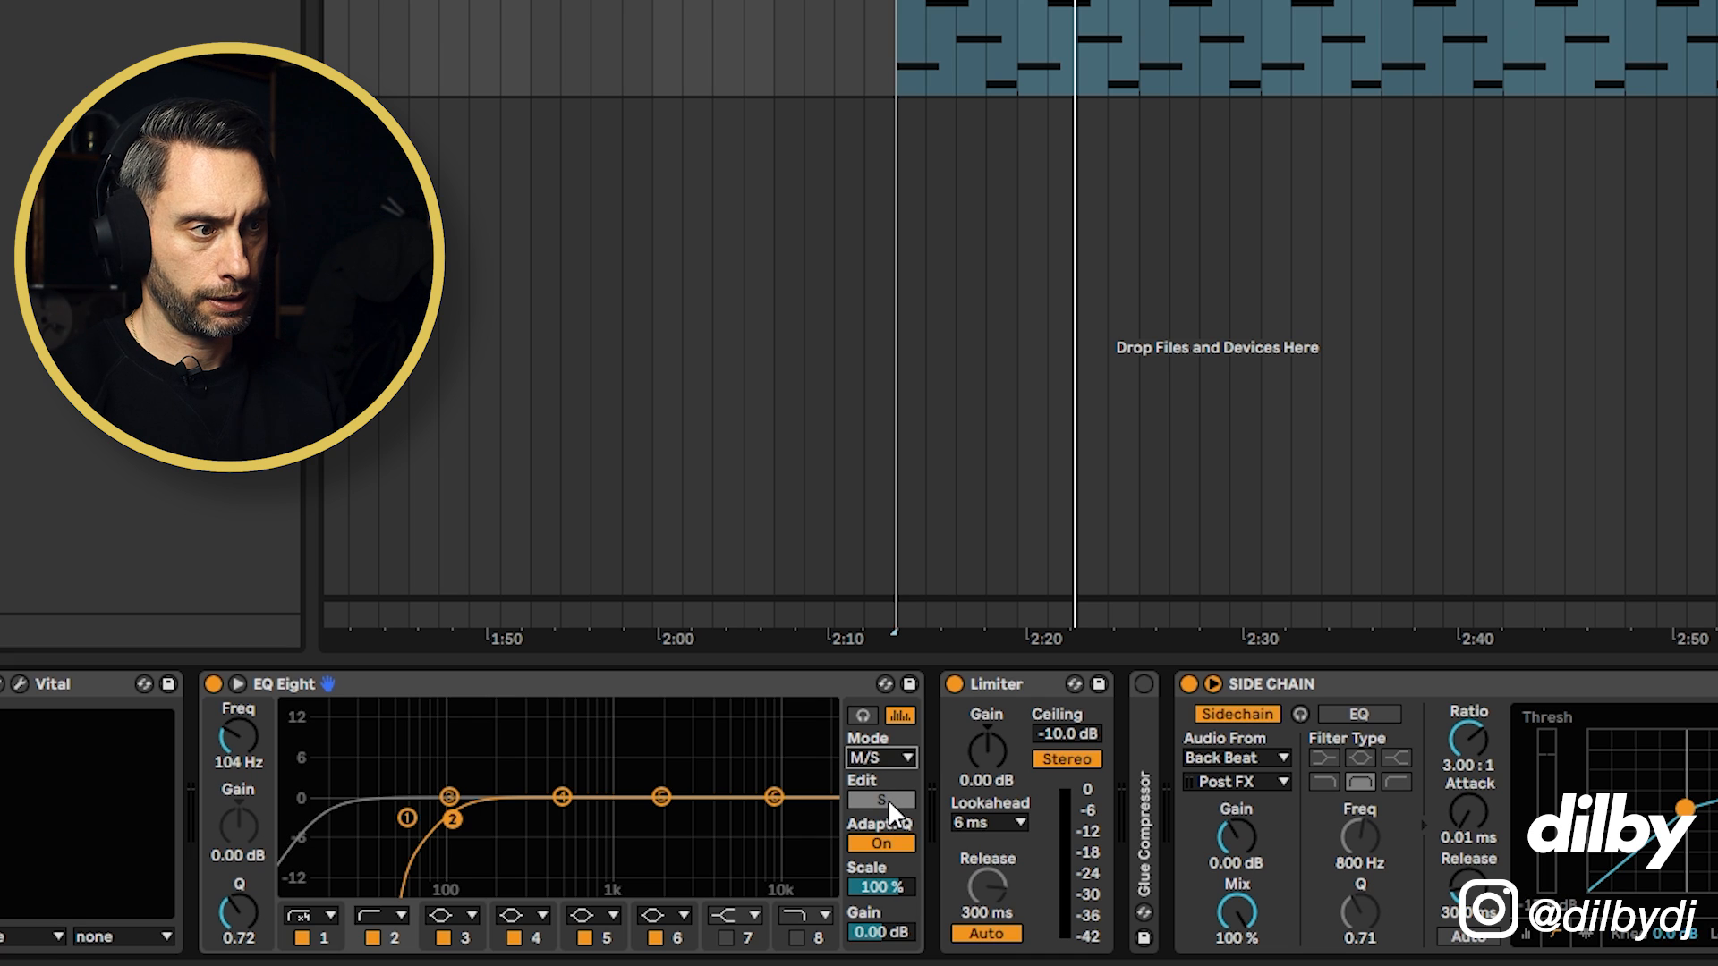
click(883, 799)
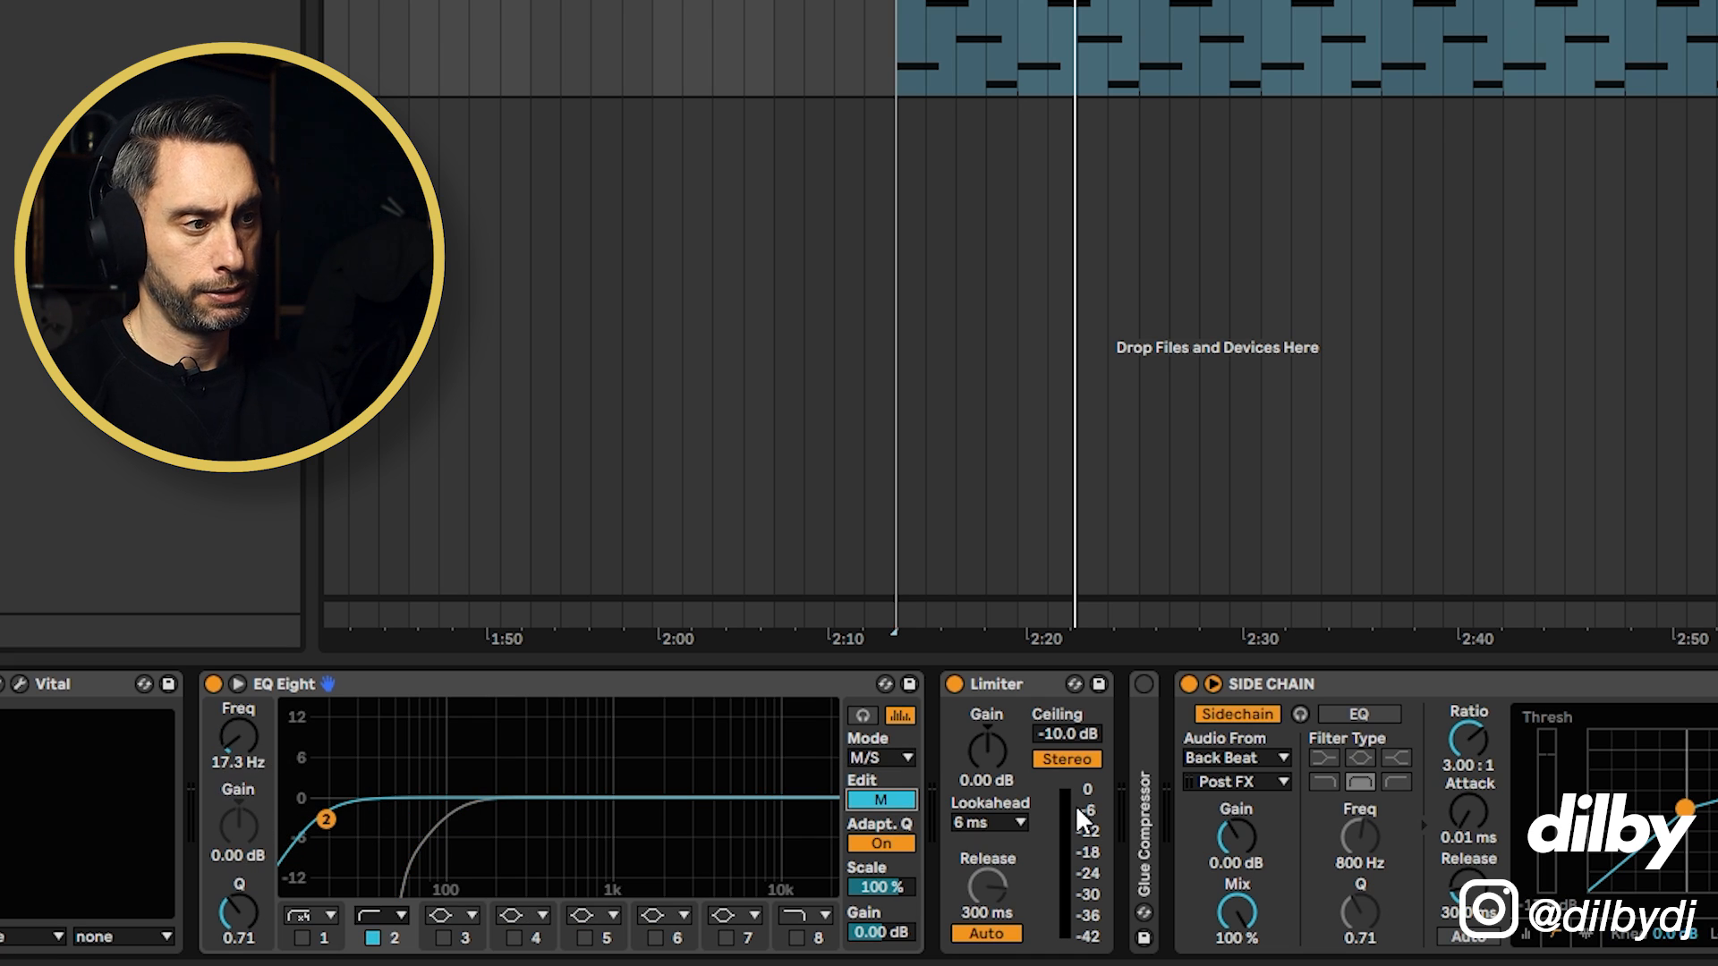
click(881, 800)
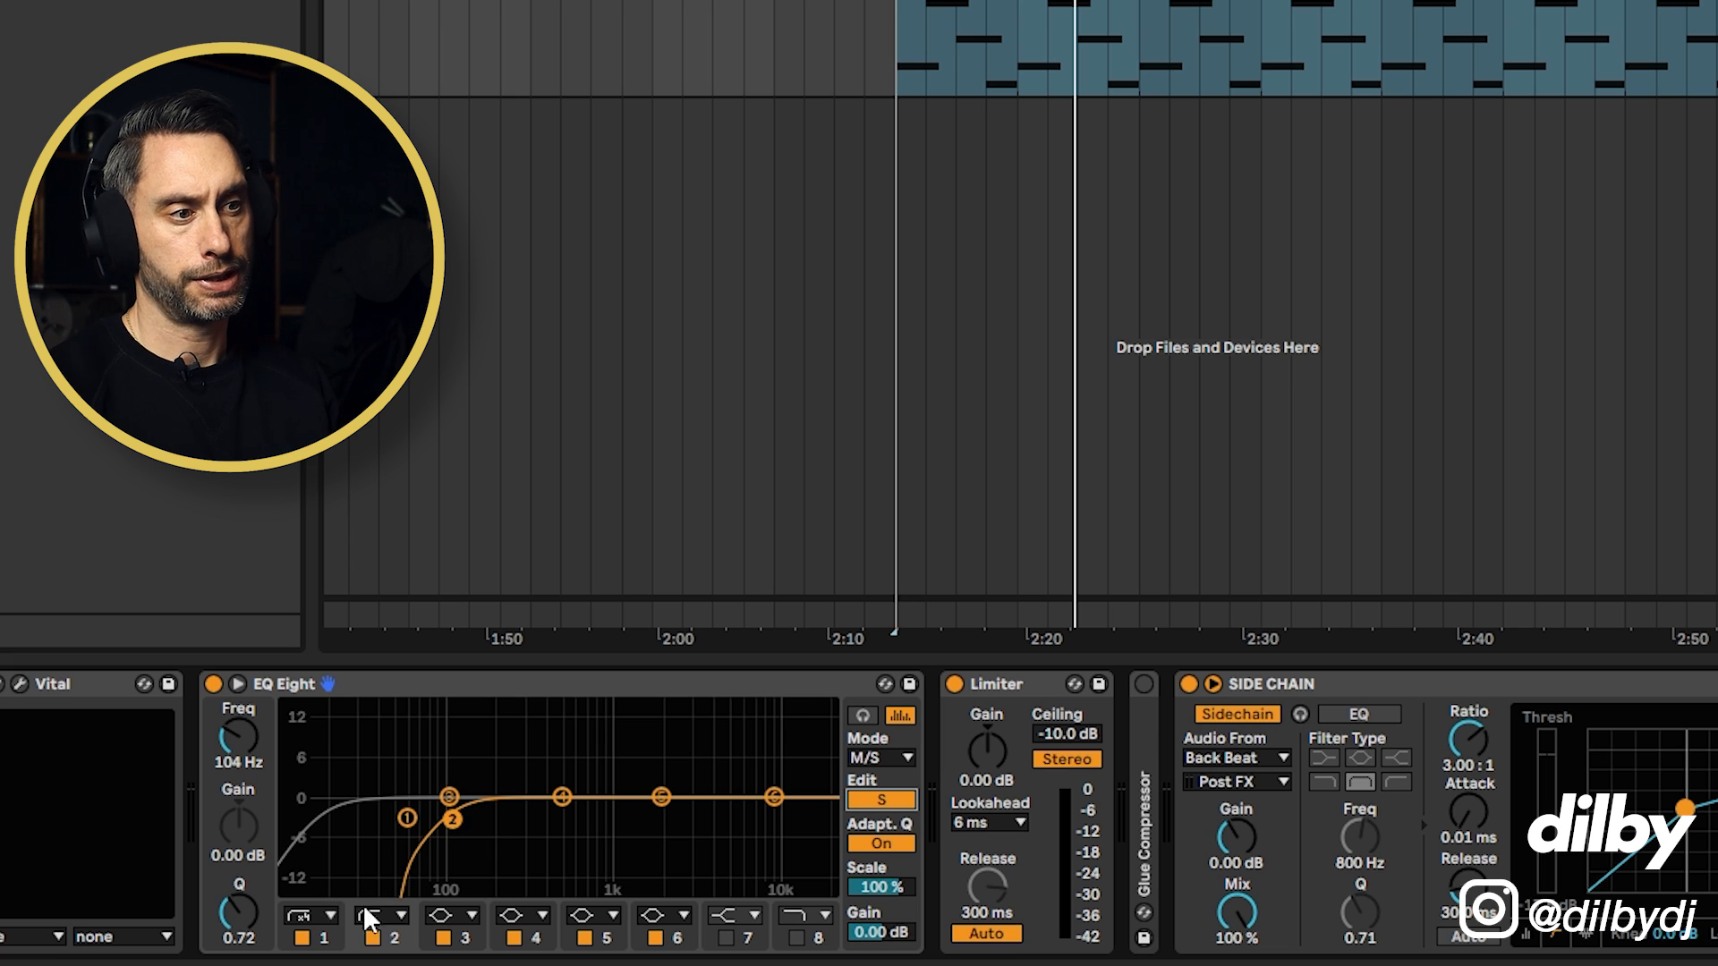
Step: Reopen Vital to review its oscillator and unison settings, then close its window
click(23, 680)
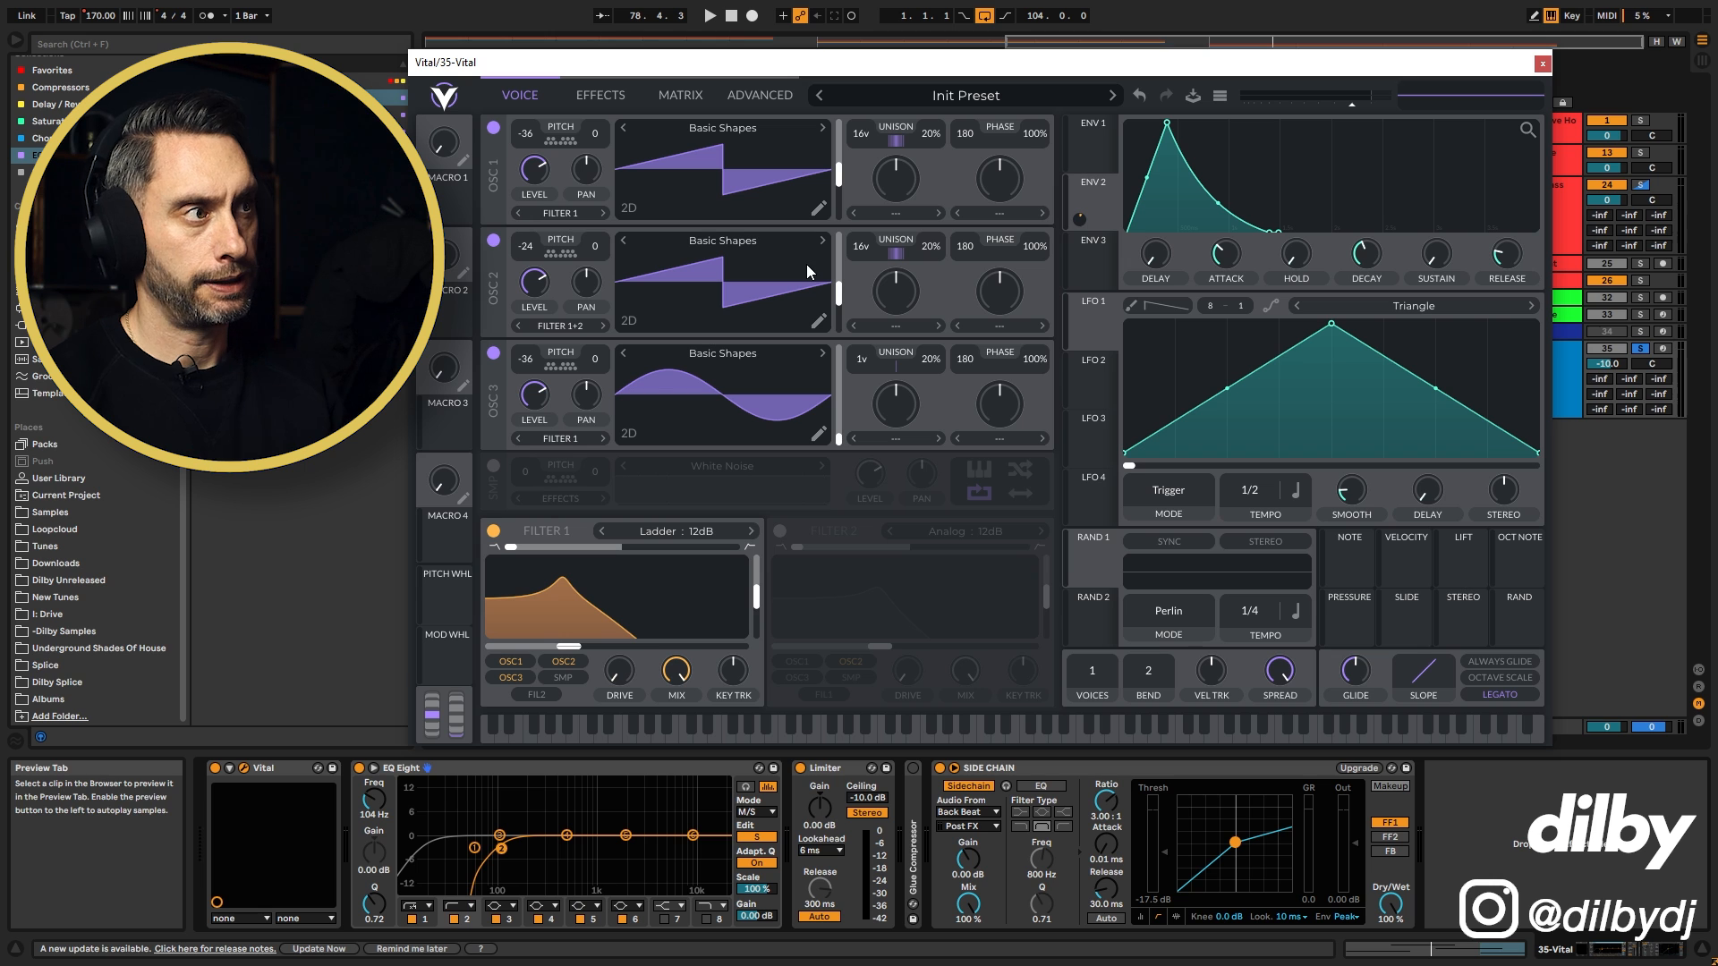
drag(1493, 71, 1443, 94)
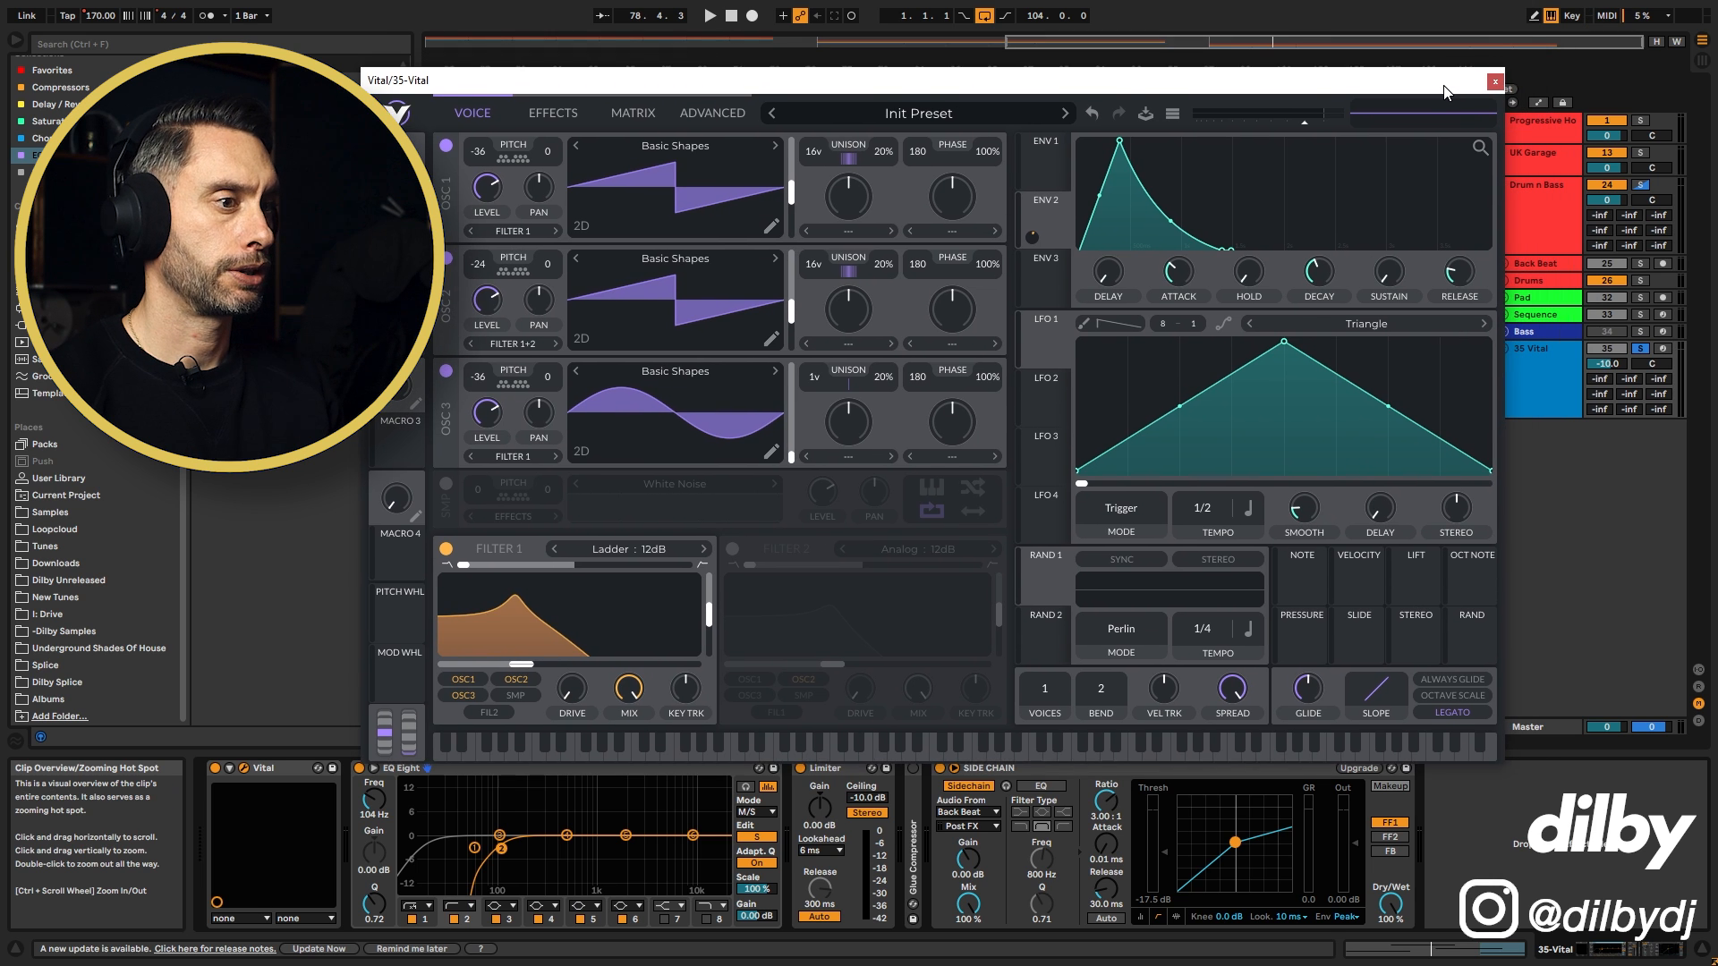
click(1492, 87)
Step: Check the side-chain compressor's audio source list, keeping Back Beat as the input
click(959, 812)
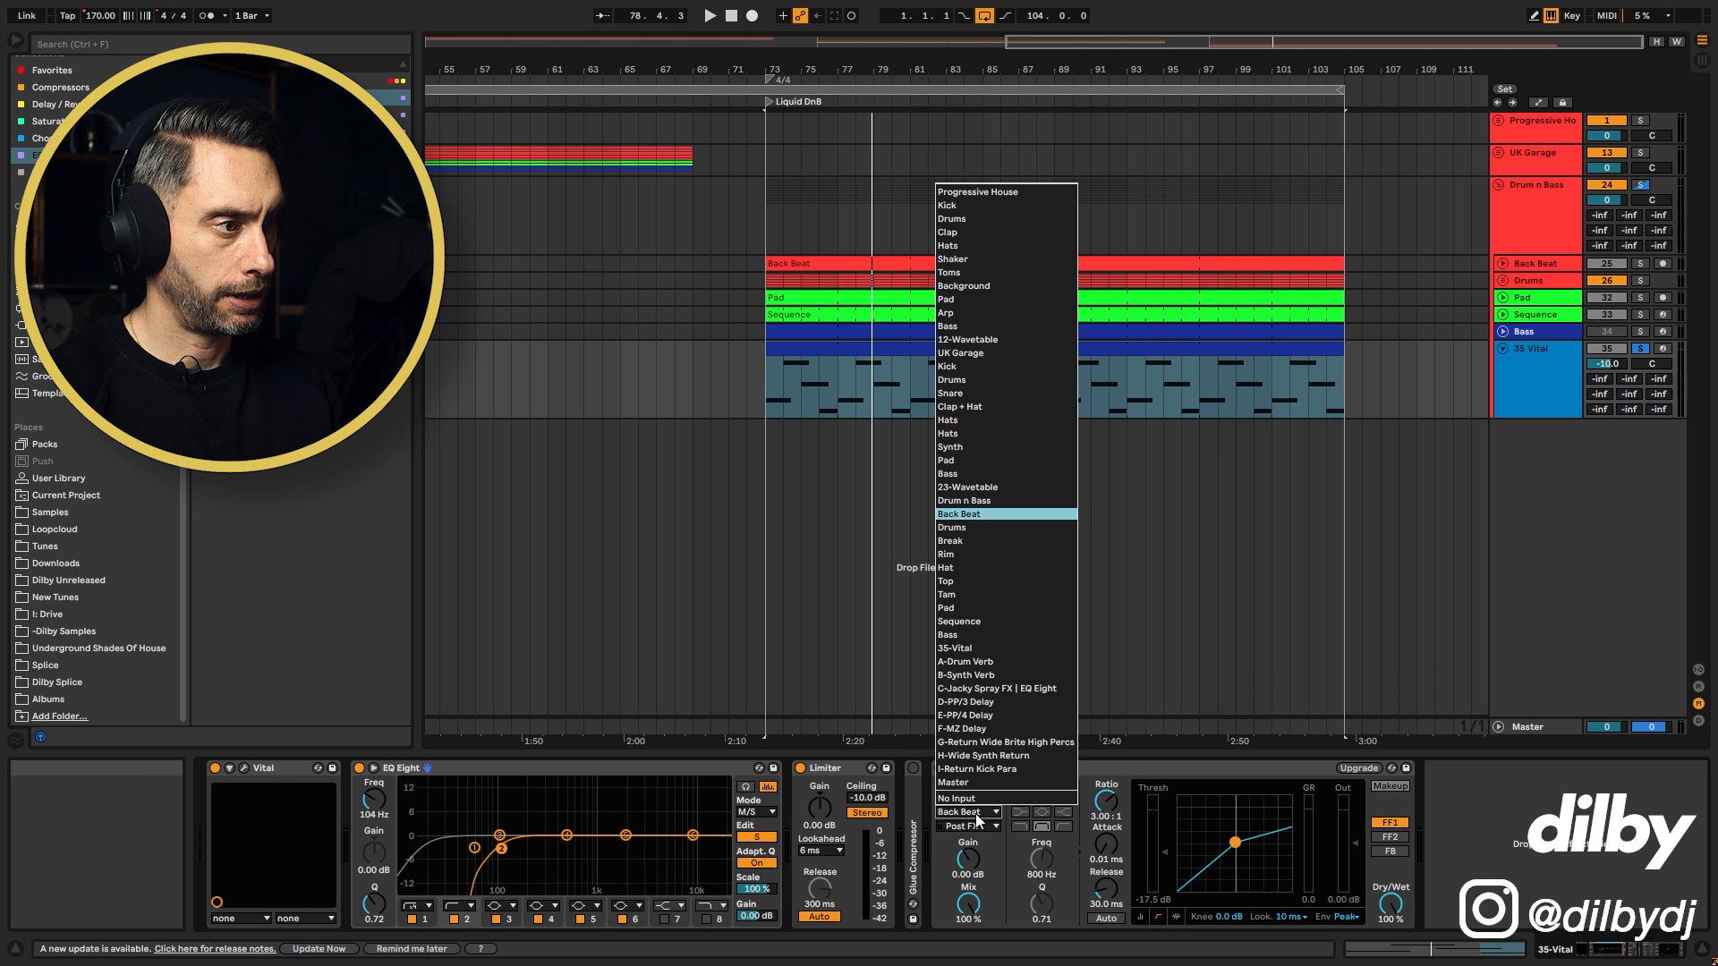
click(978, 816)
click(1016, 768)
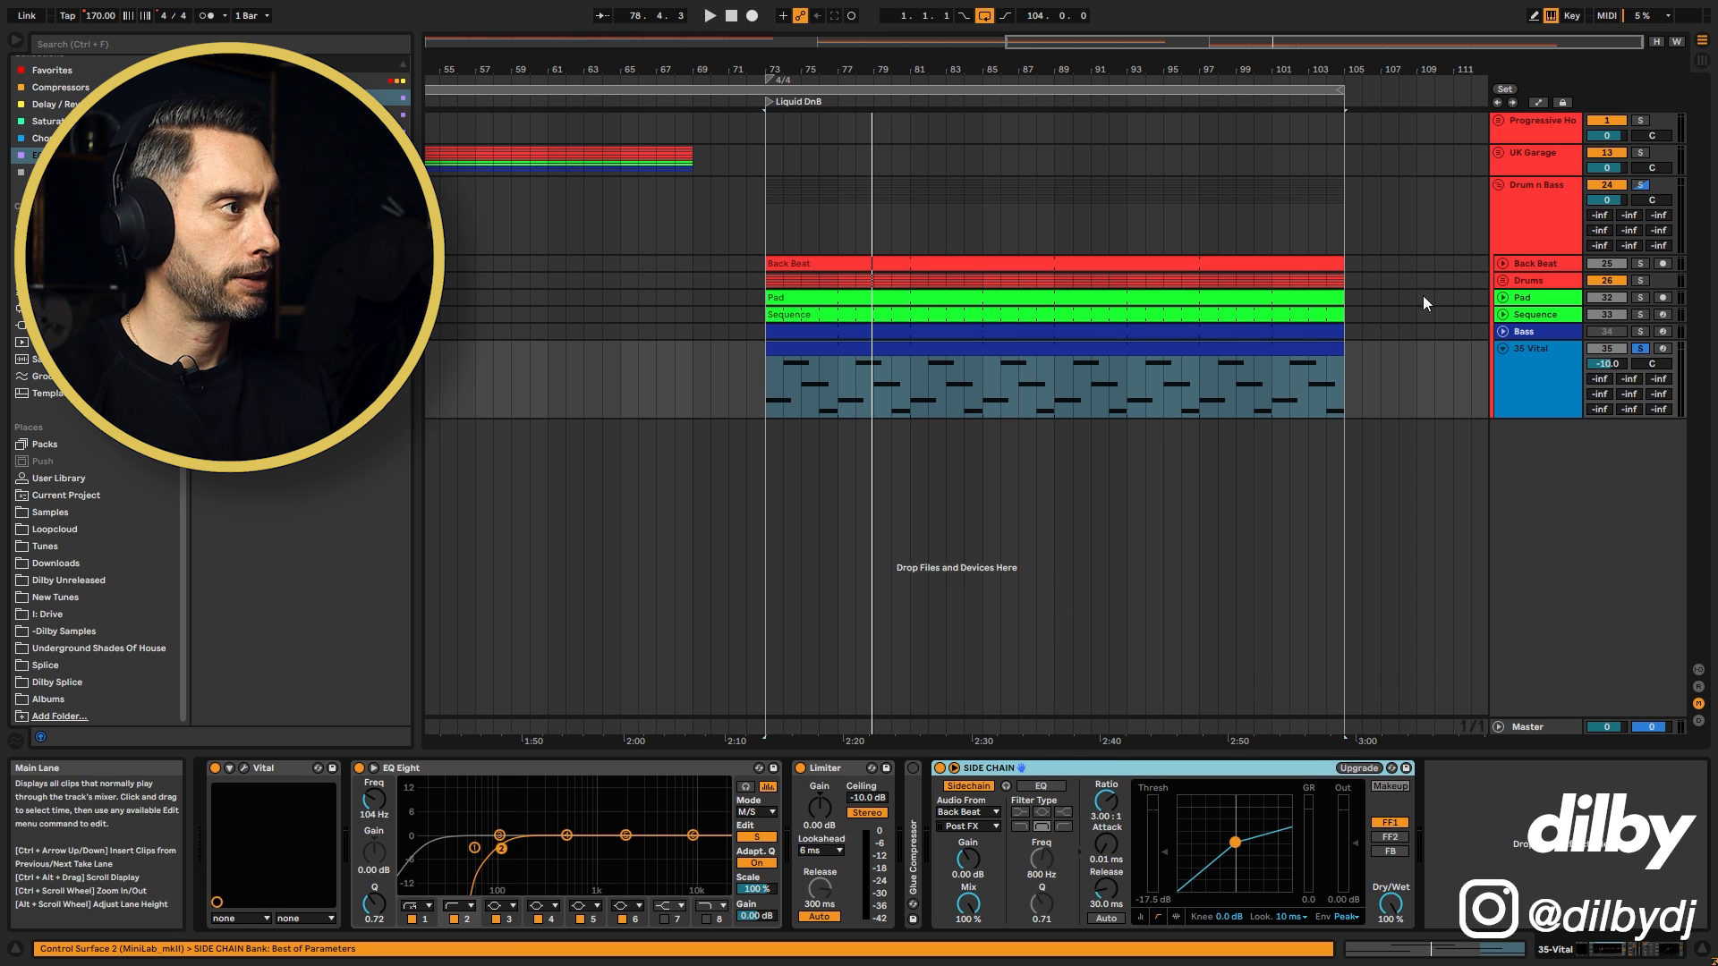
Step: Inspect the Back Beat clip, solo its track during playback, and solo the Vital track as well to hear the side-chain ducking
click(1300, 264)
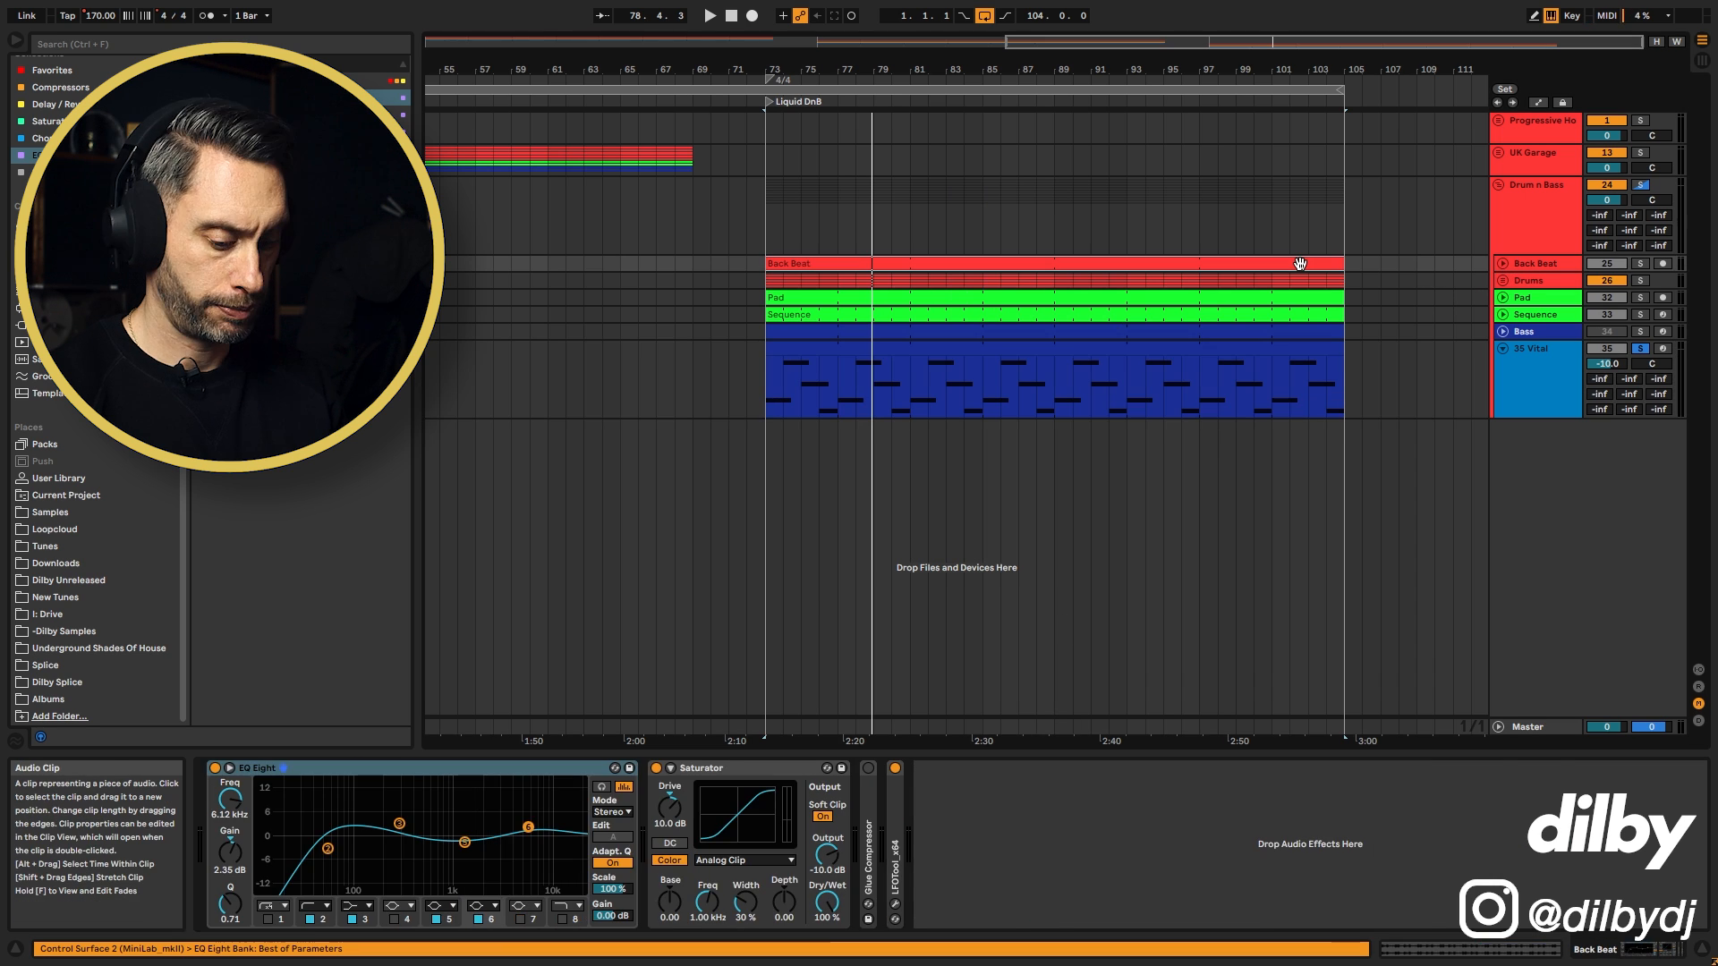
double_click(1300, 264)
key(space)
click(1641, 265)
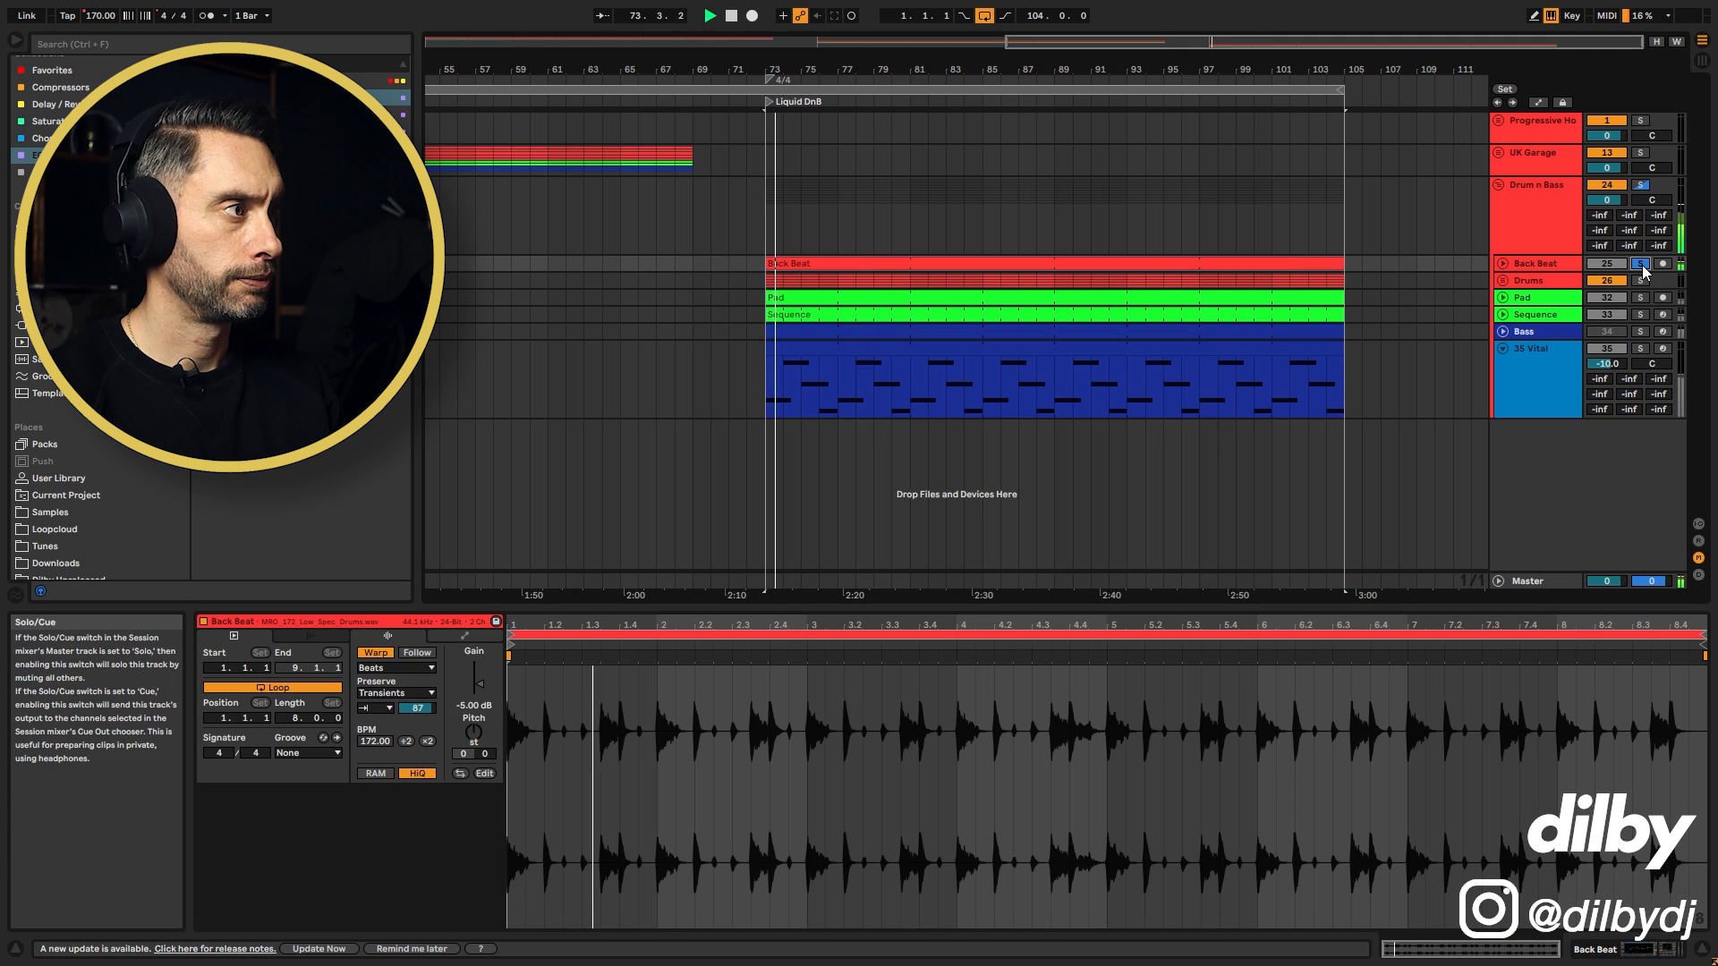
click(1544, 347)
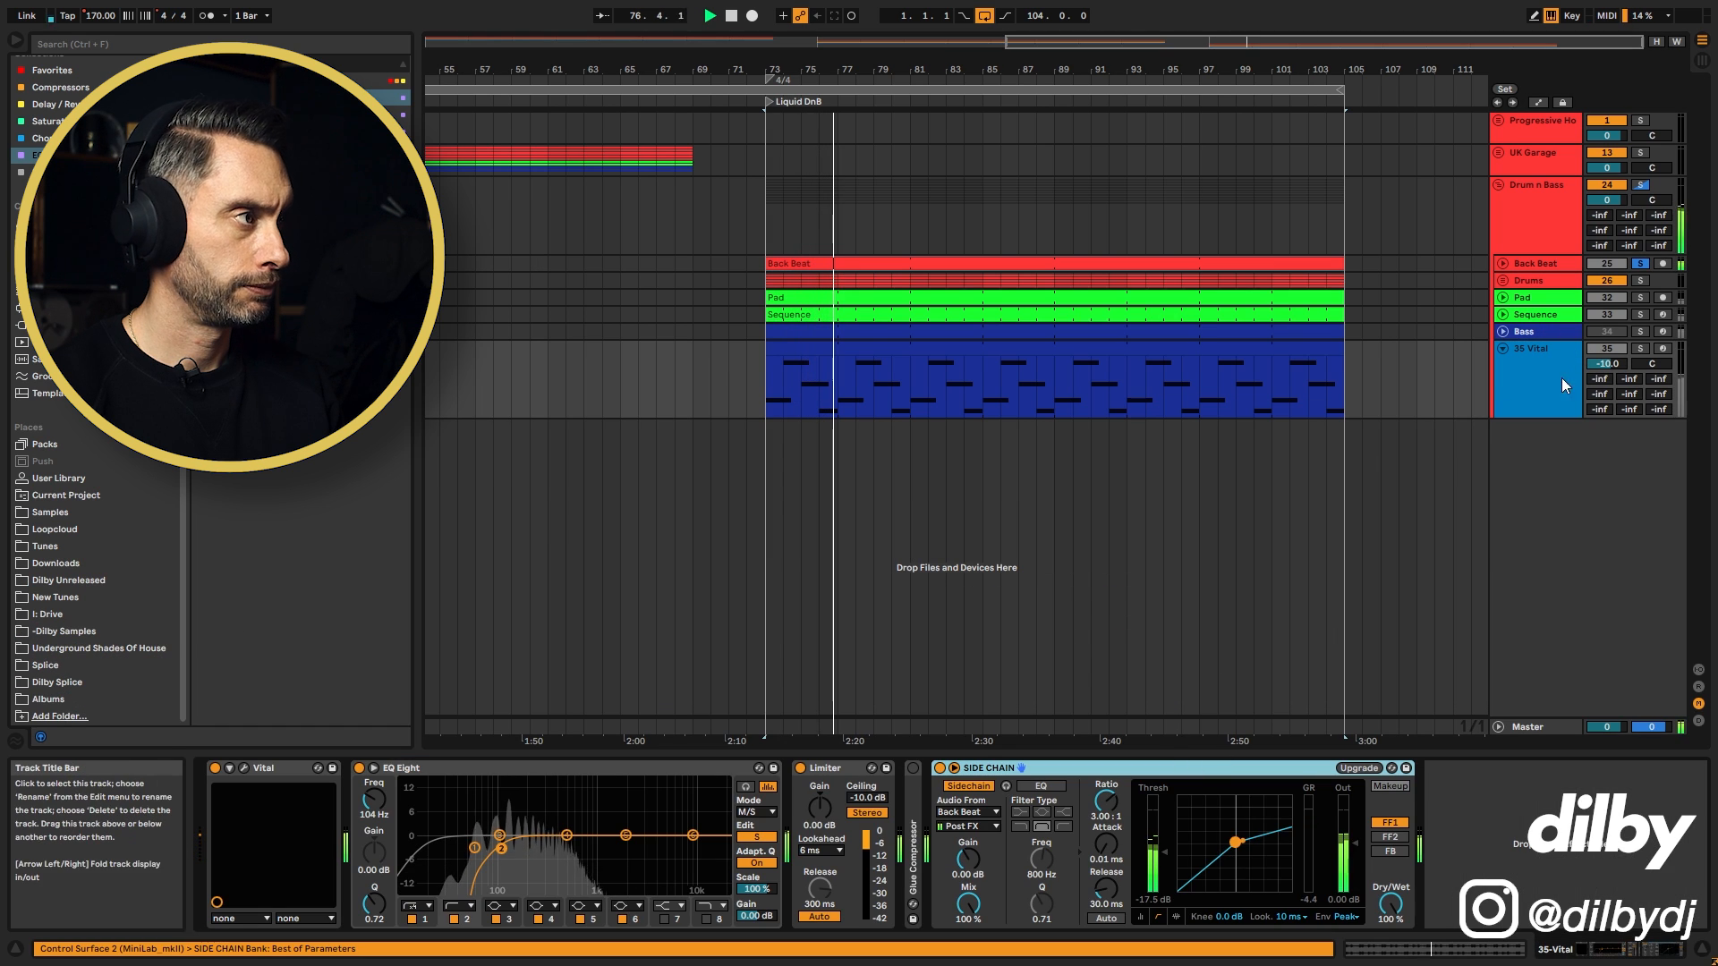
click(1639, 349)
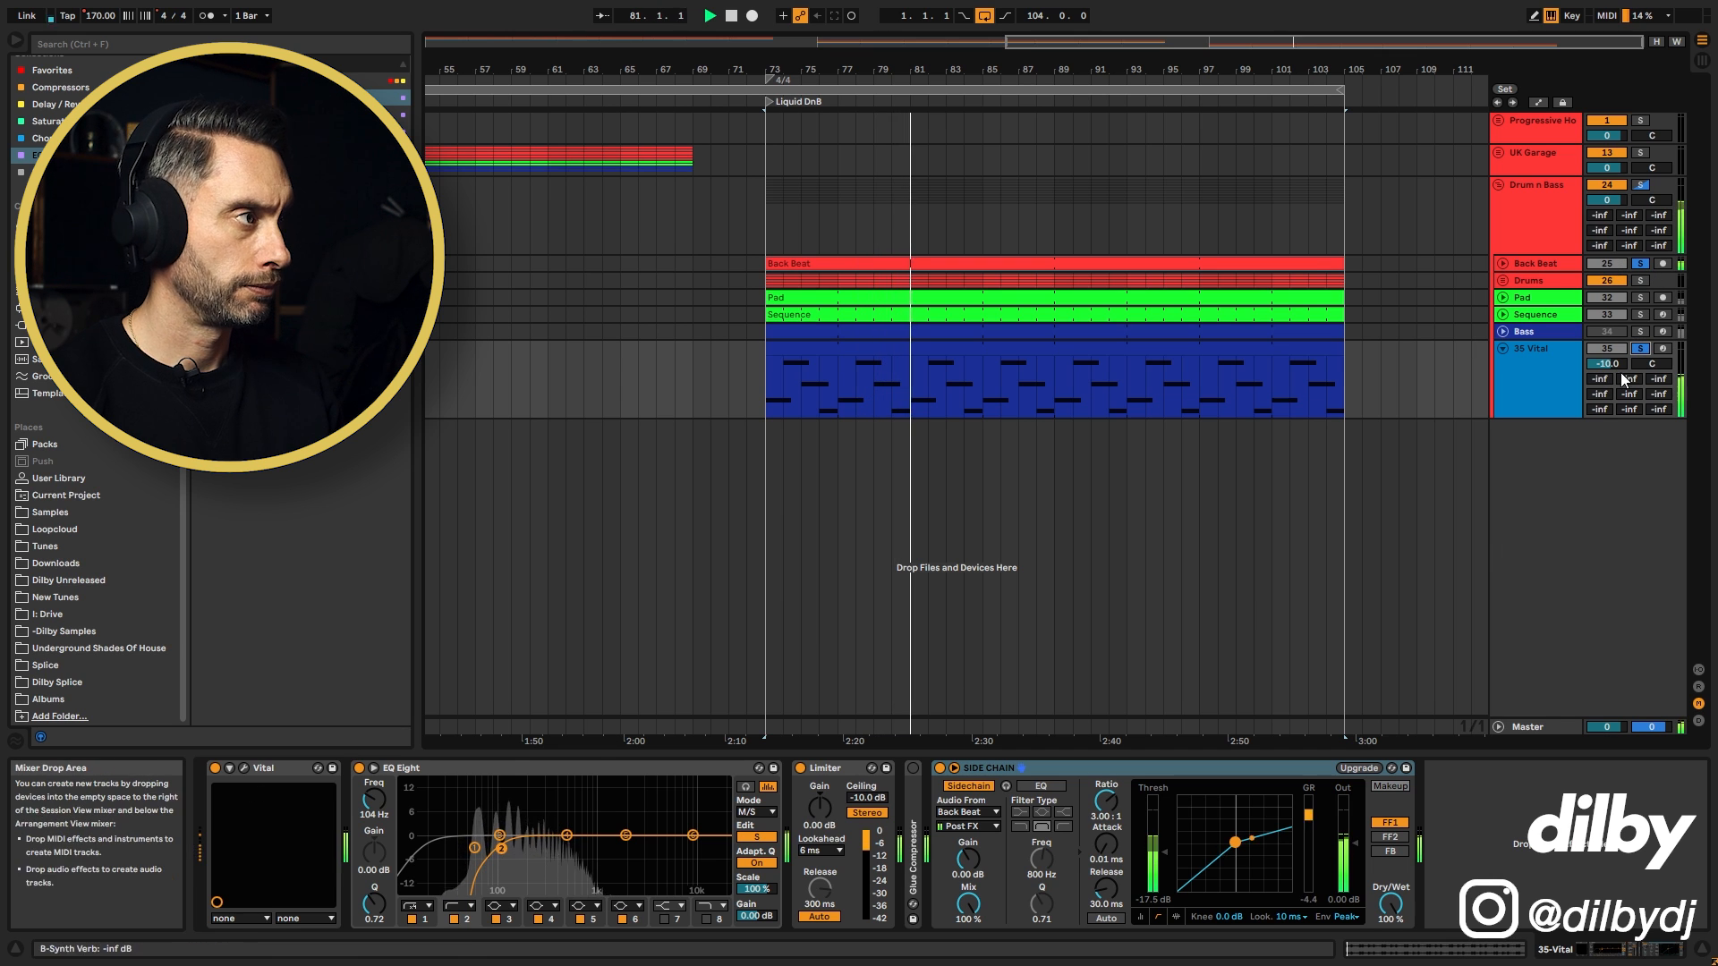
Step: Clear the solos to play the new bass with the full drum and bass mix, select the Bass track and stop playback
click(1642, 348)
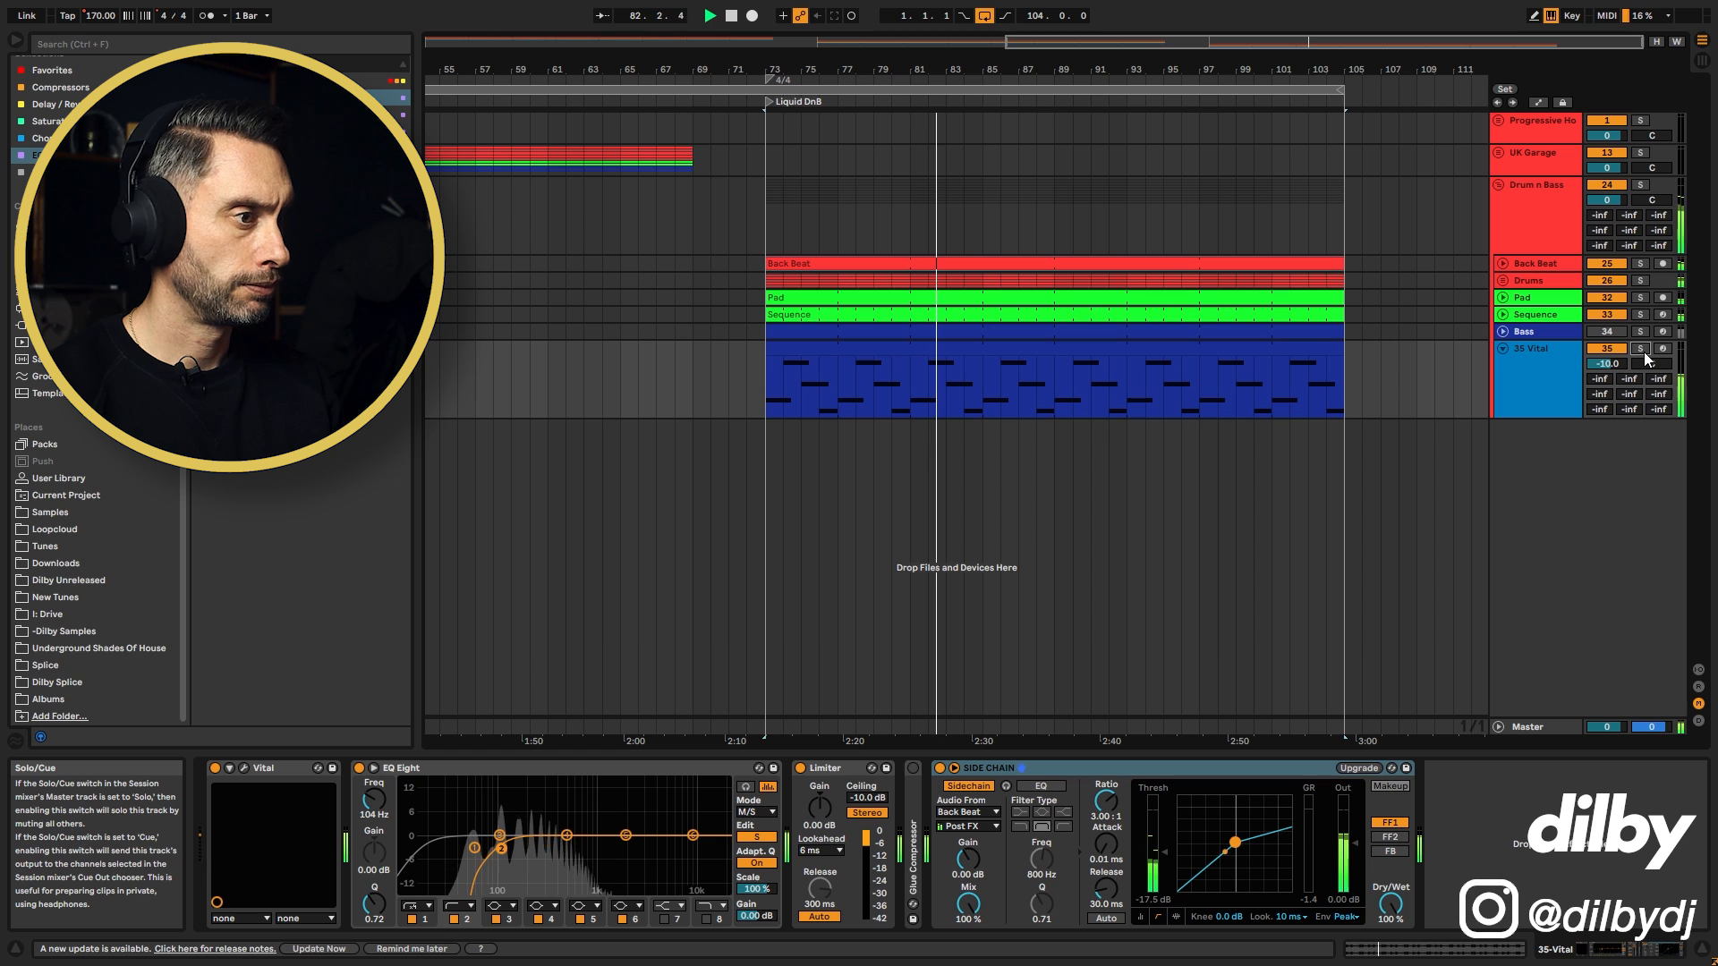
click(1526, 333)
key(space)
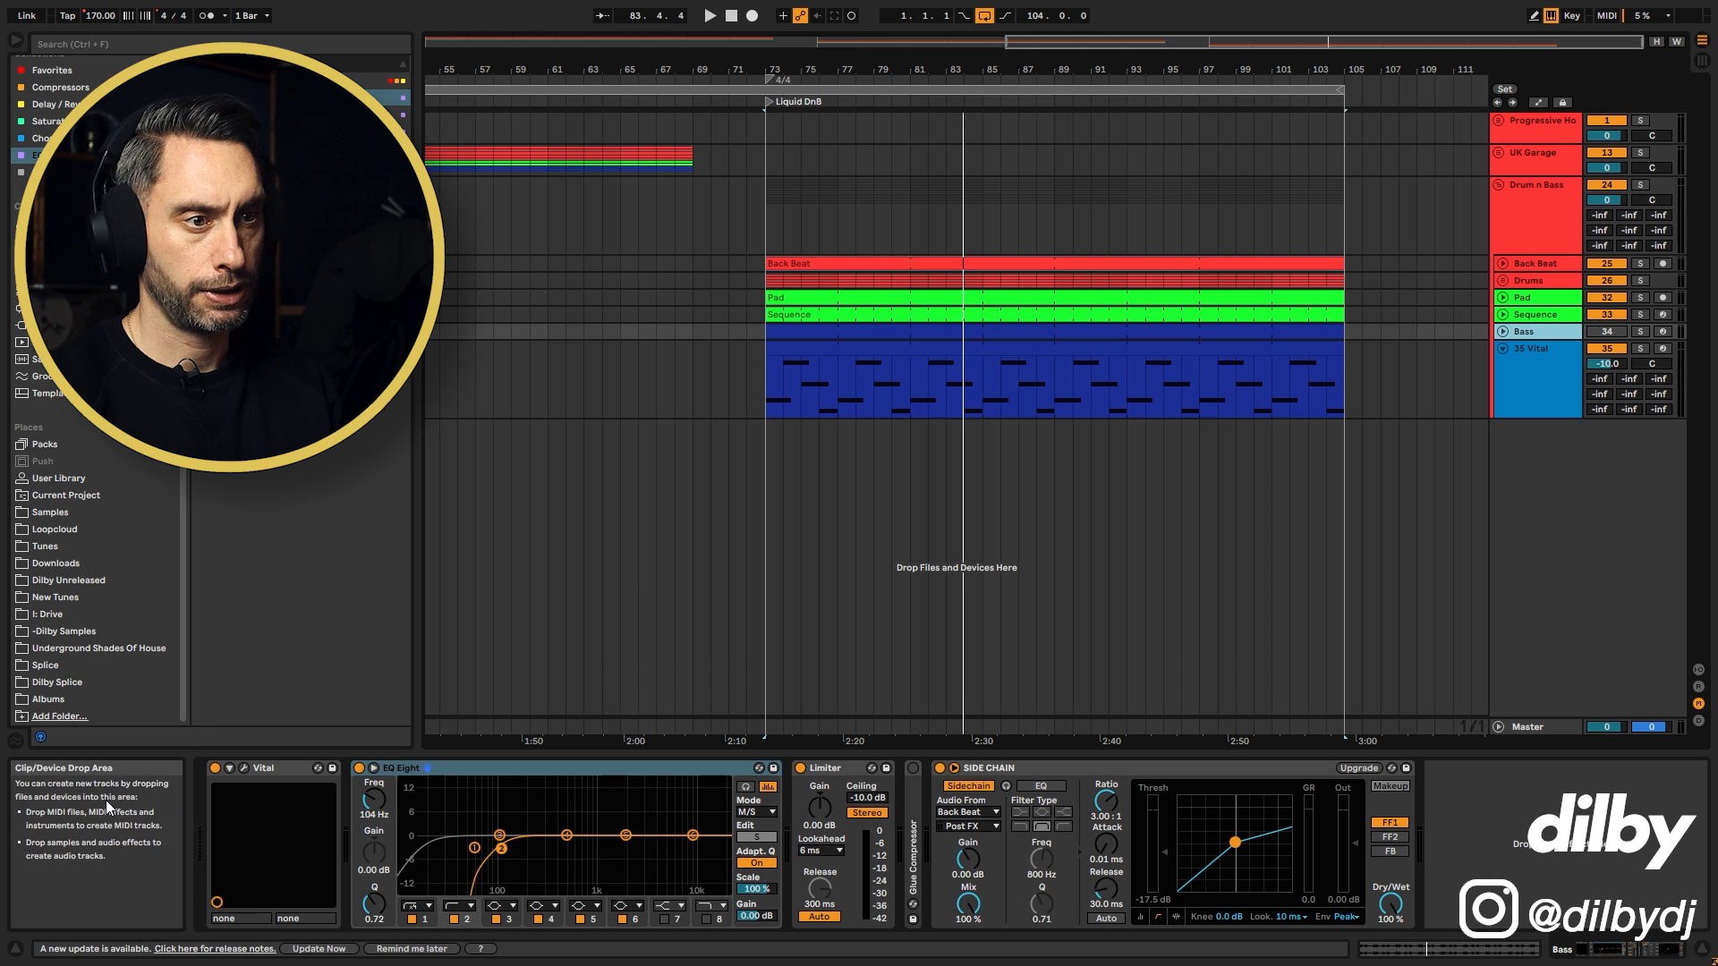
Step: Raise the output volume of the Bass track's Vital to about -12.6 dB during playback, close its window and stop playback
click(243, 769)
key(space)
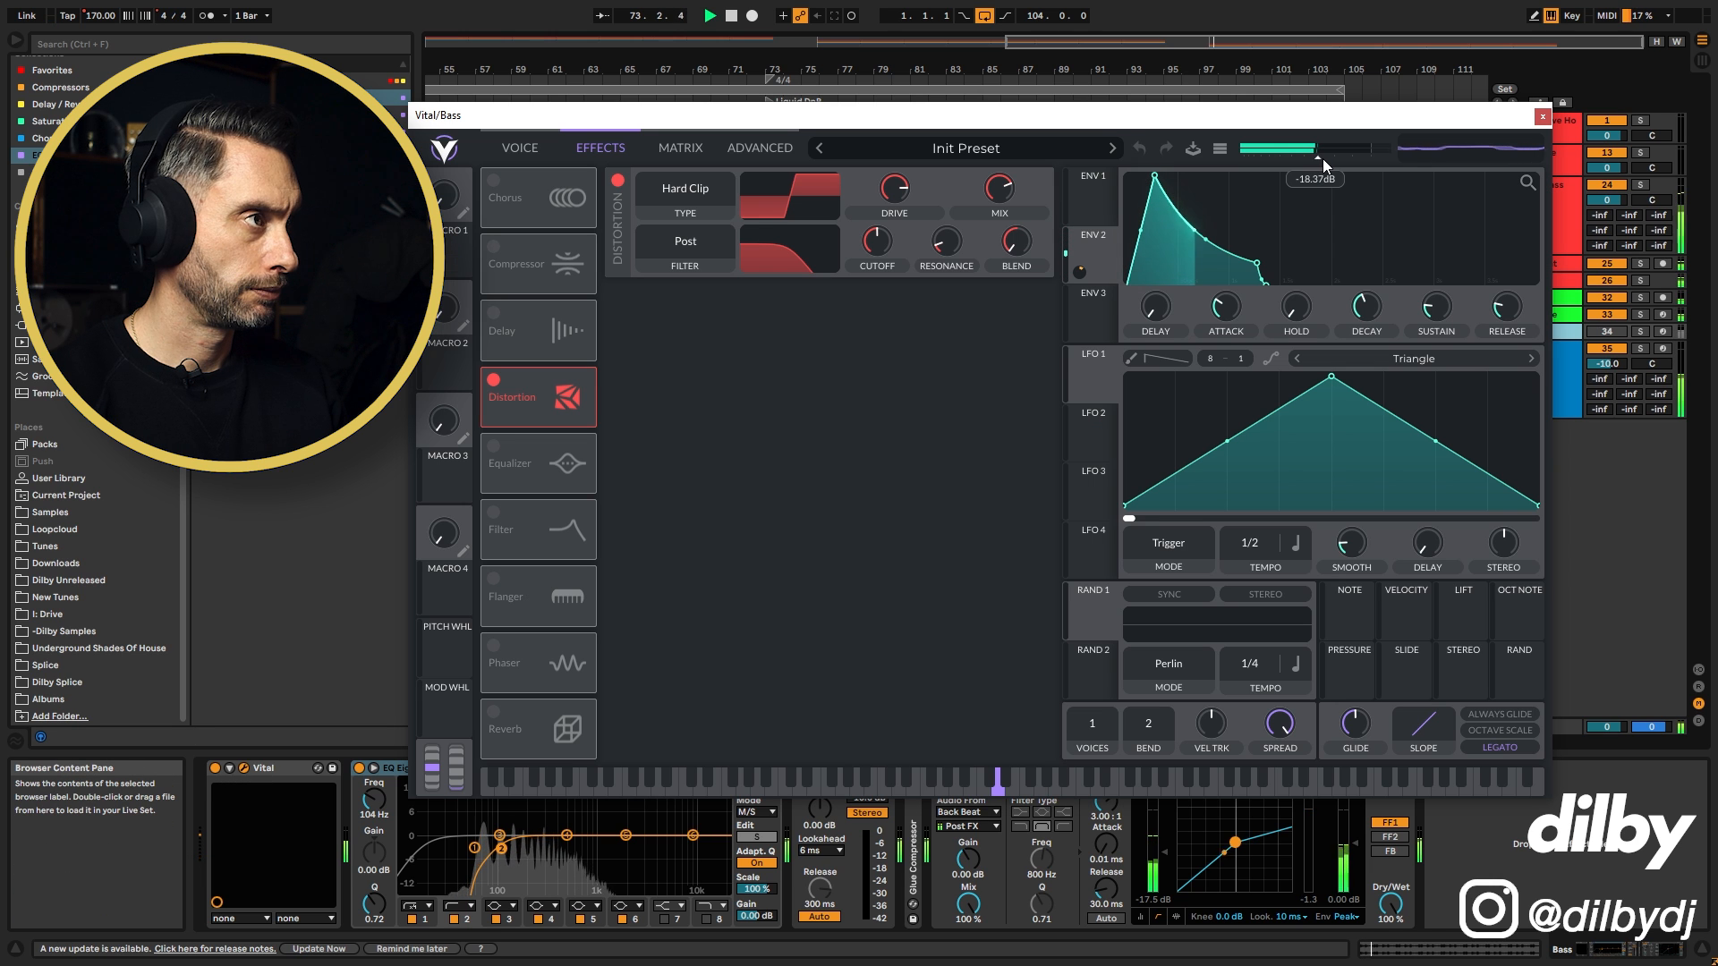
drag(1322, 159, 1315, 159)
drag(965, 119, 1024, 81)
drag(1373, 121, 1394, 120)
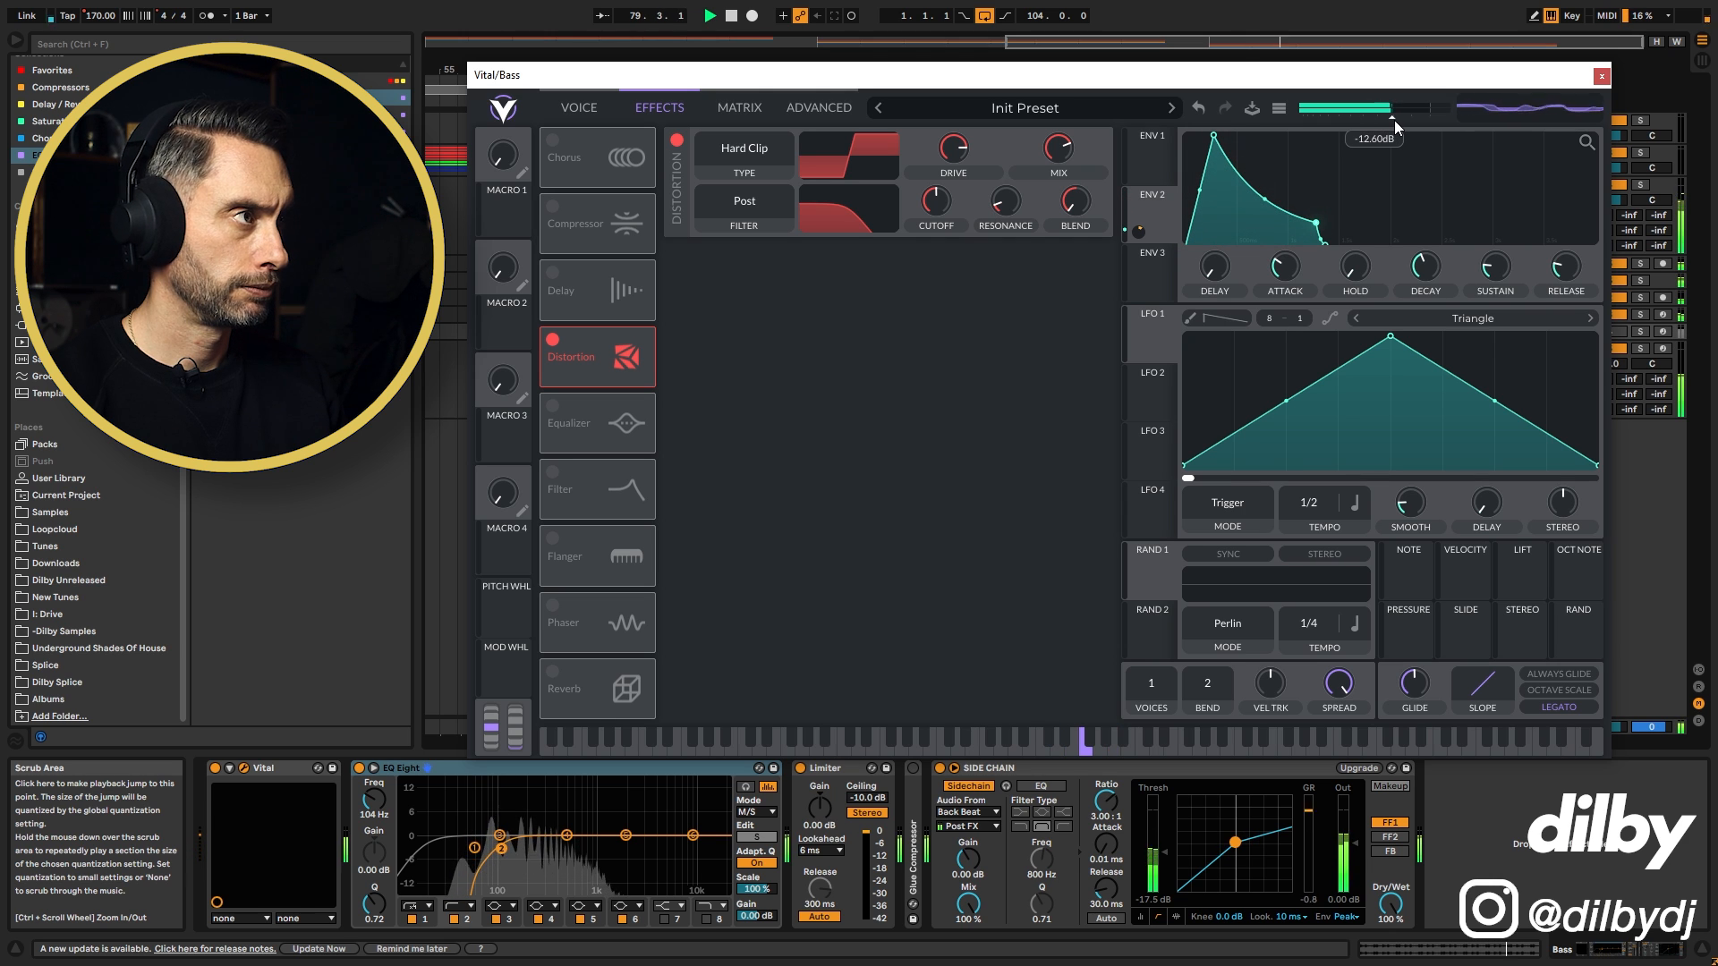
drag(1510, 83, 1432, 96)
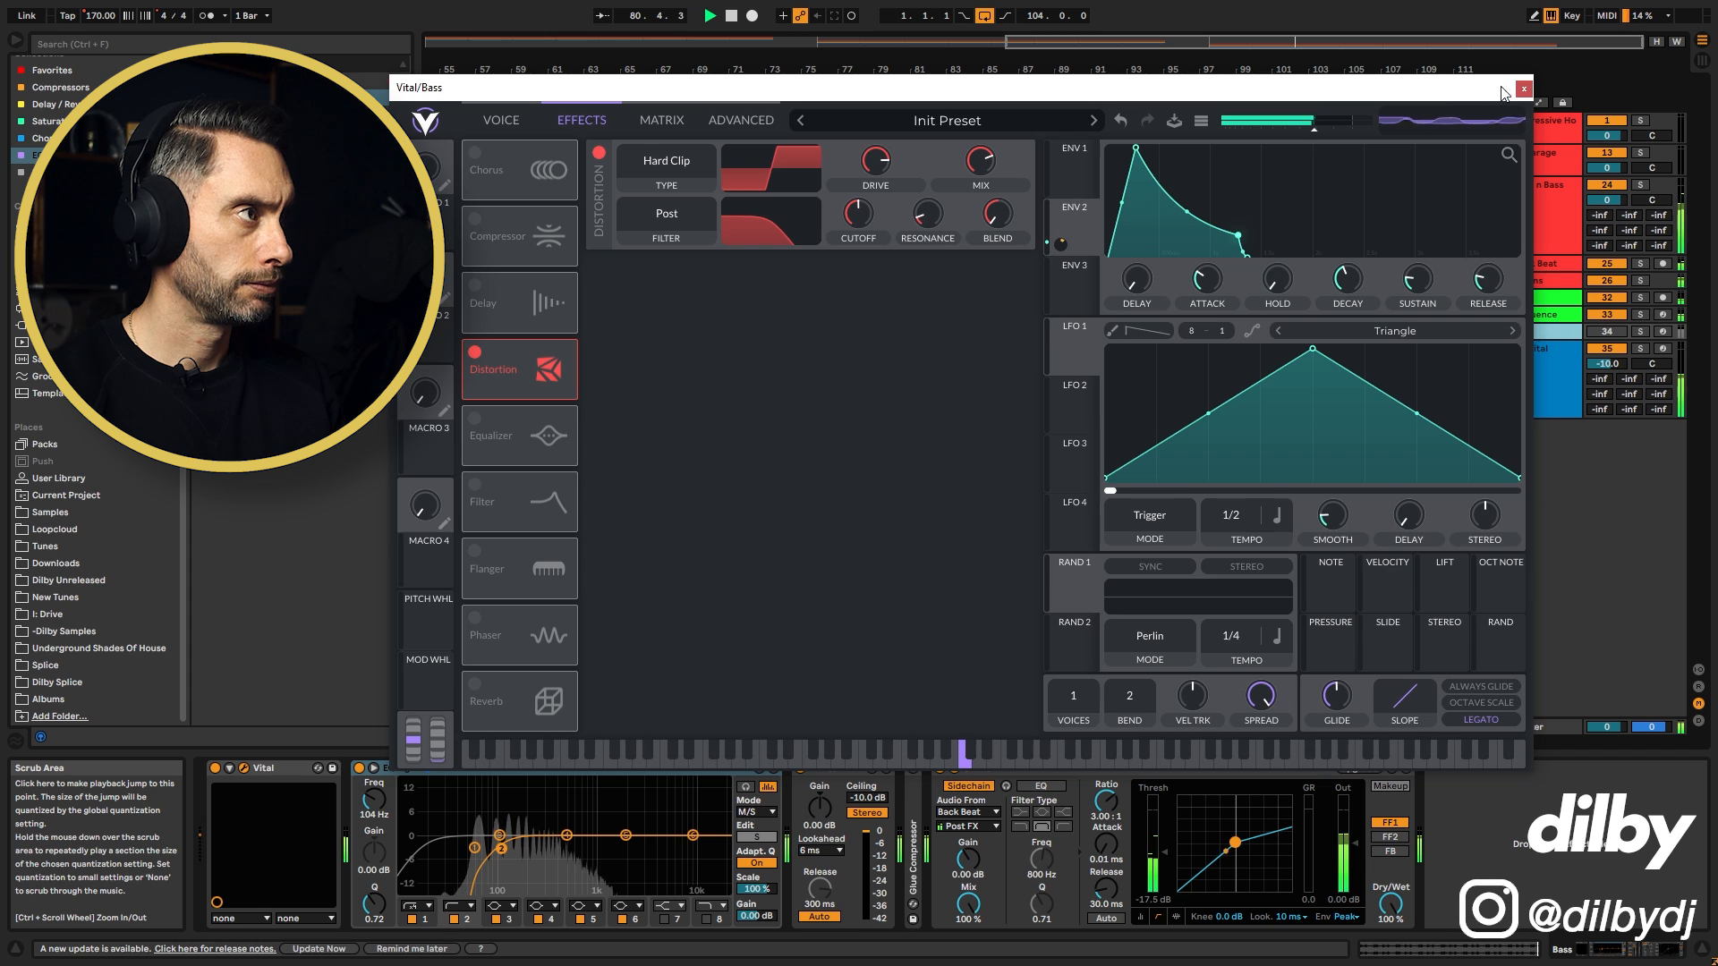
click(1523, 90)
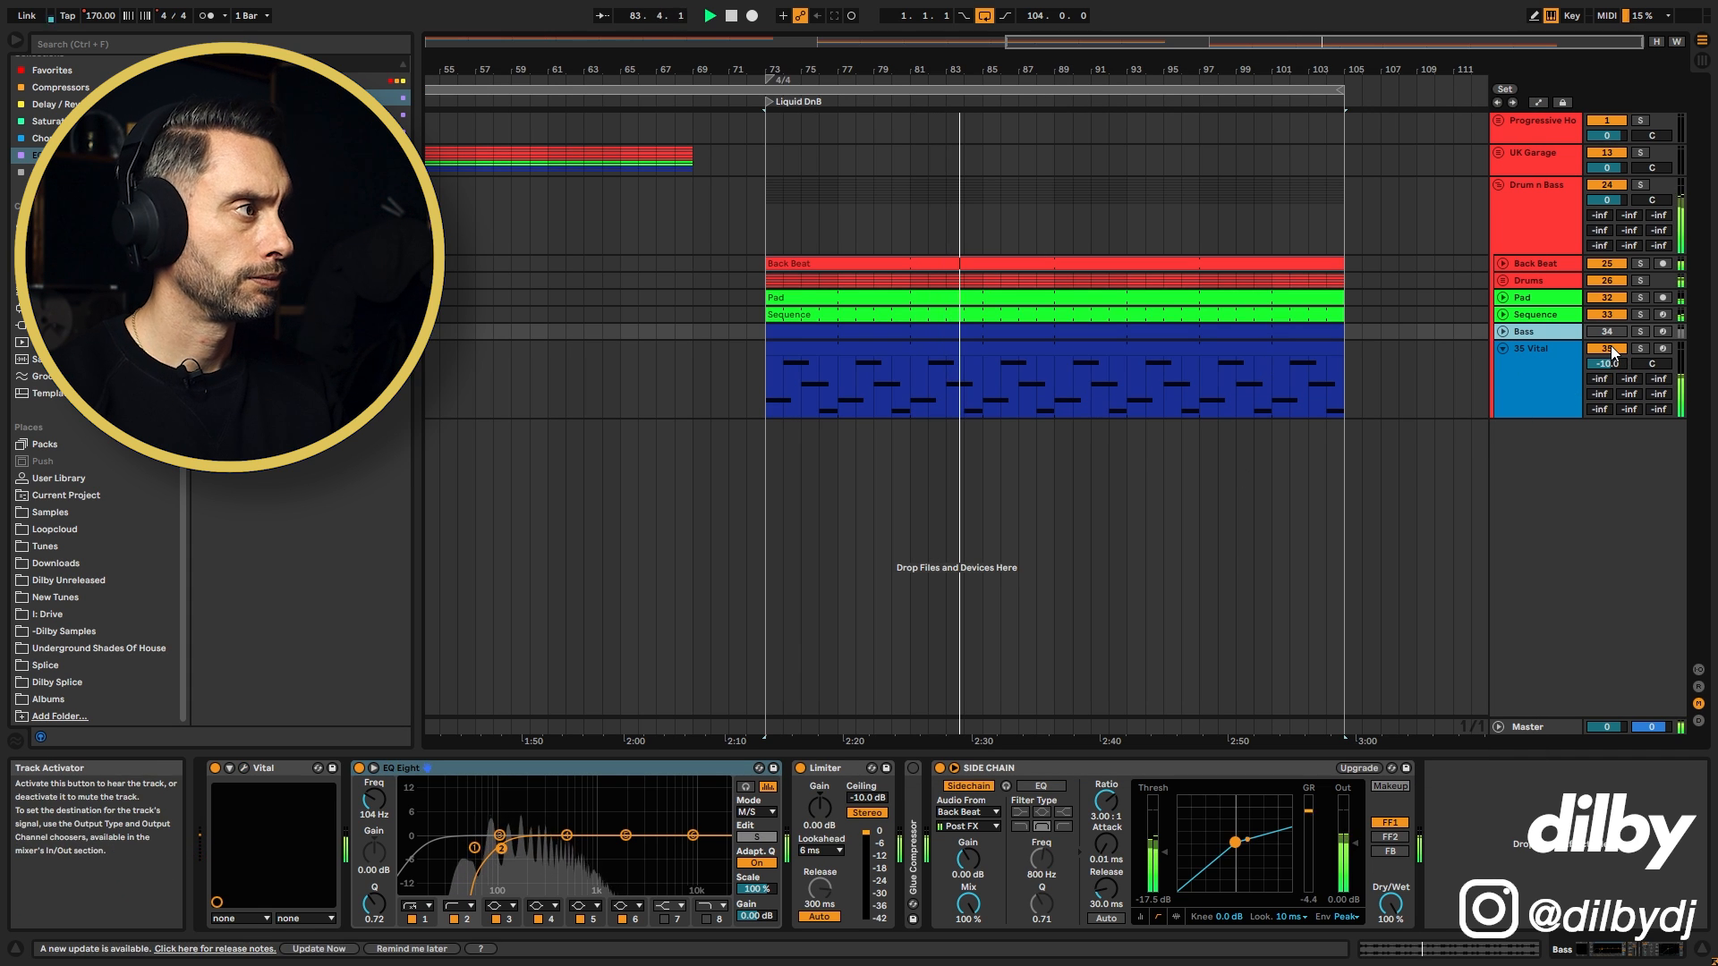
key(space)
Step: Lower the distortion filter cutoff in the 35 Vital track's synth to 458.7 Hz during playback, then close its window
click(242, 771)
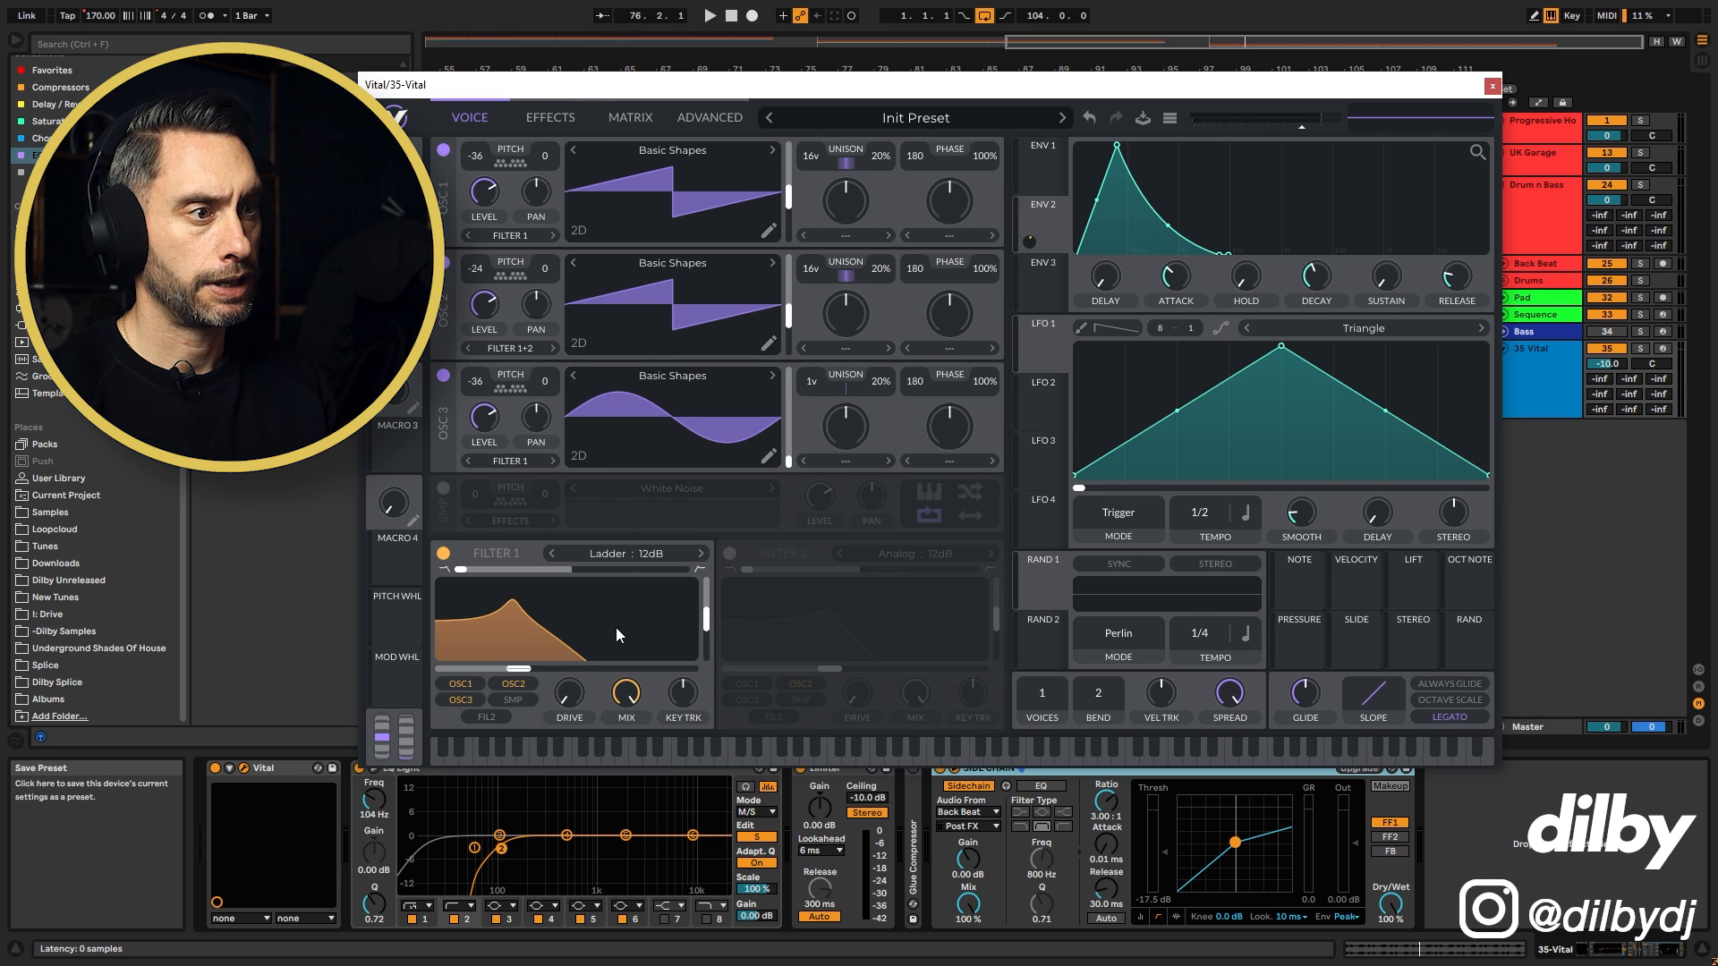
key(space)
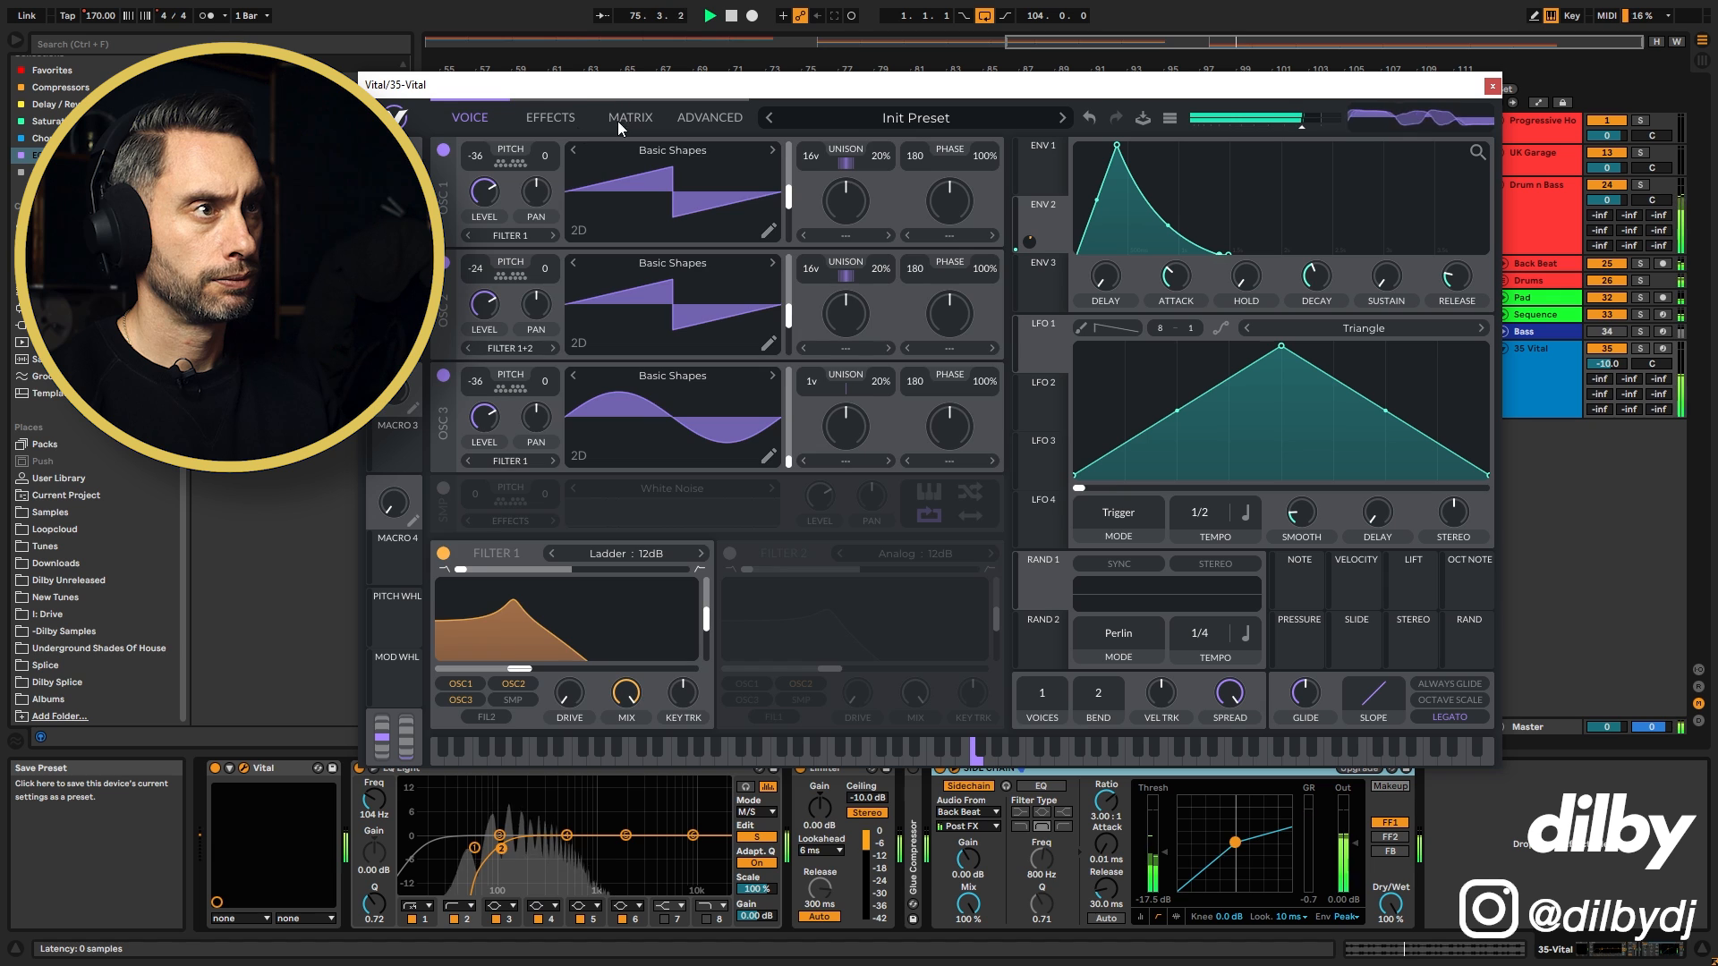
click(550, 117)
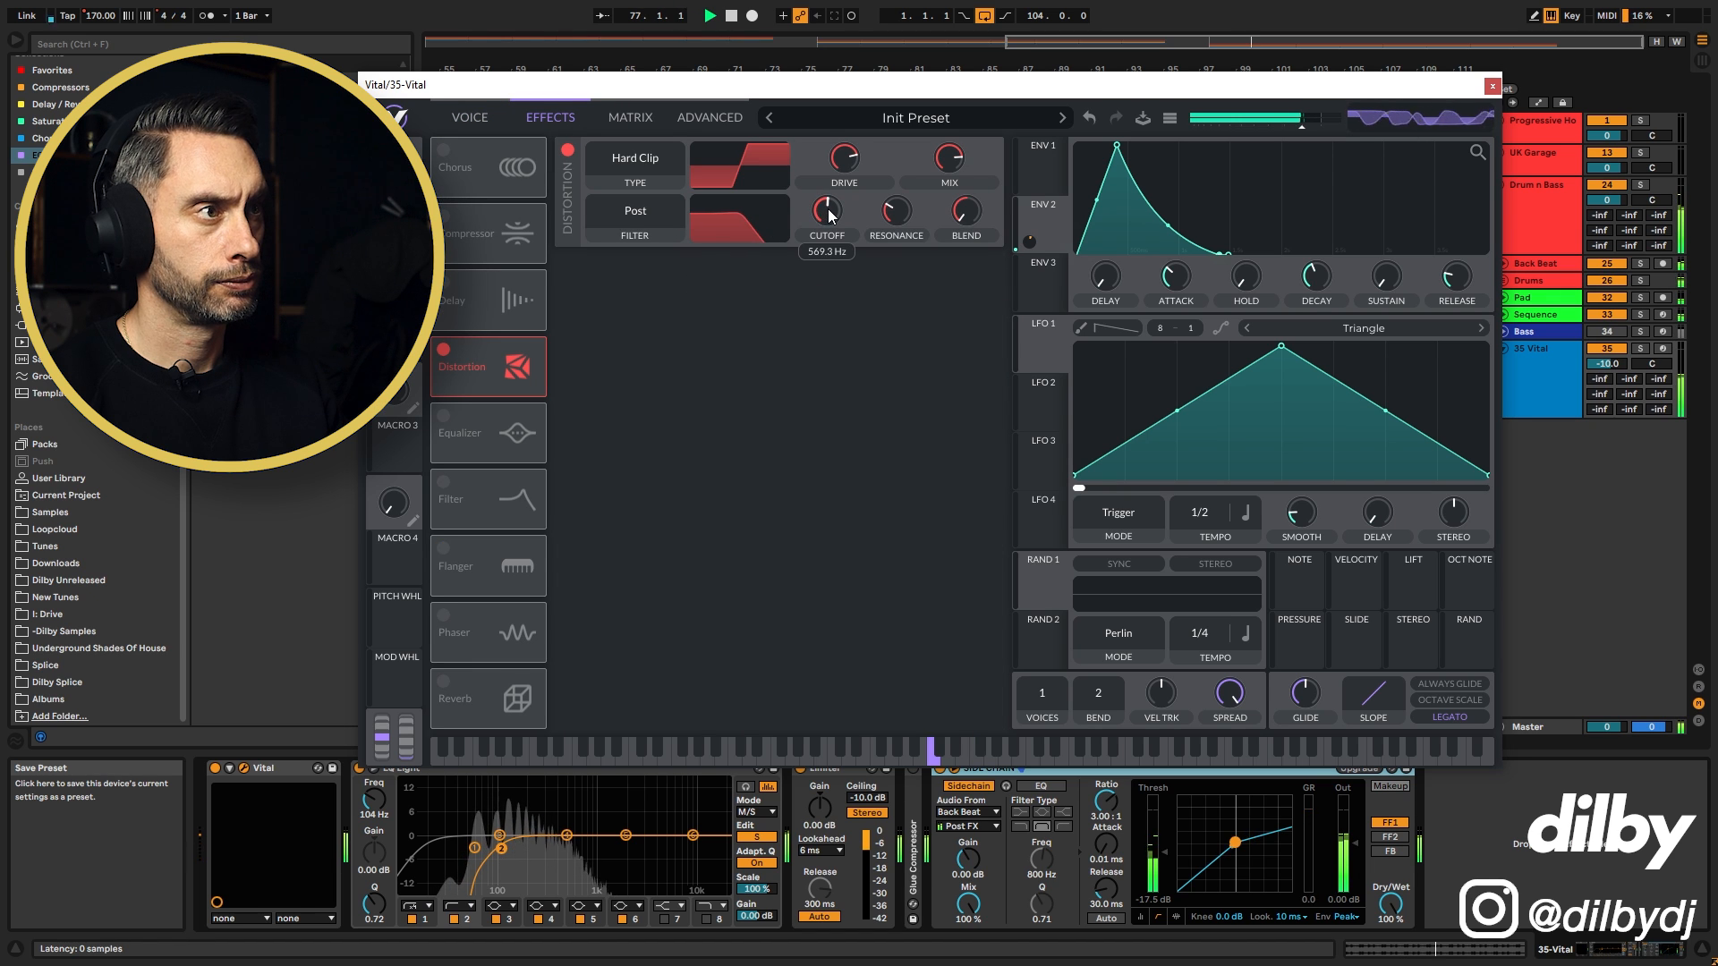
drag(828, 210, 831, 212)
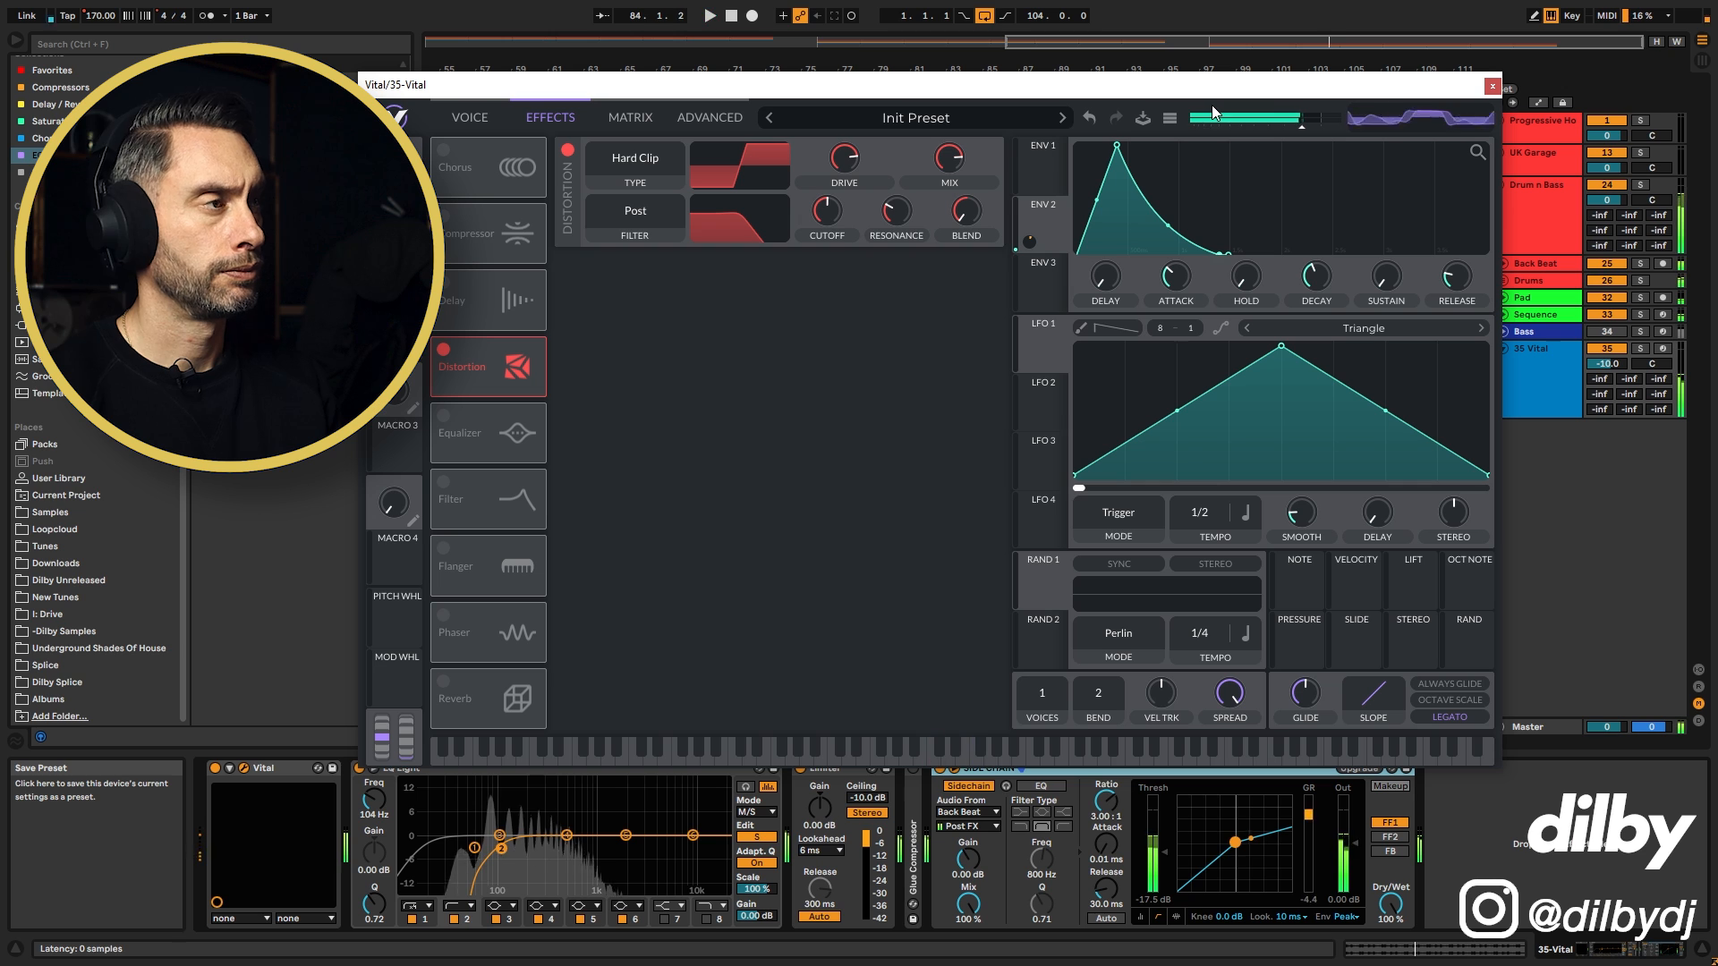
key(space)
mouse_move(830, 218)
mouse_down()
mouse_move(849, 201)
mouse_move(842, 235)
mouse_up()
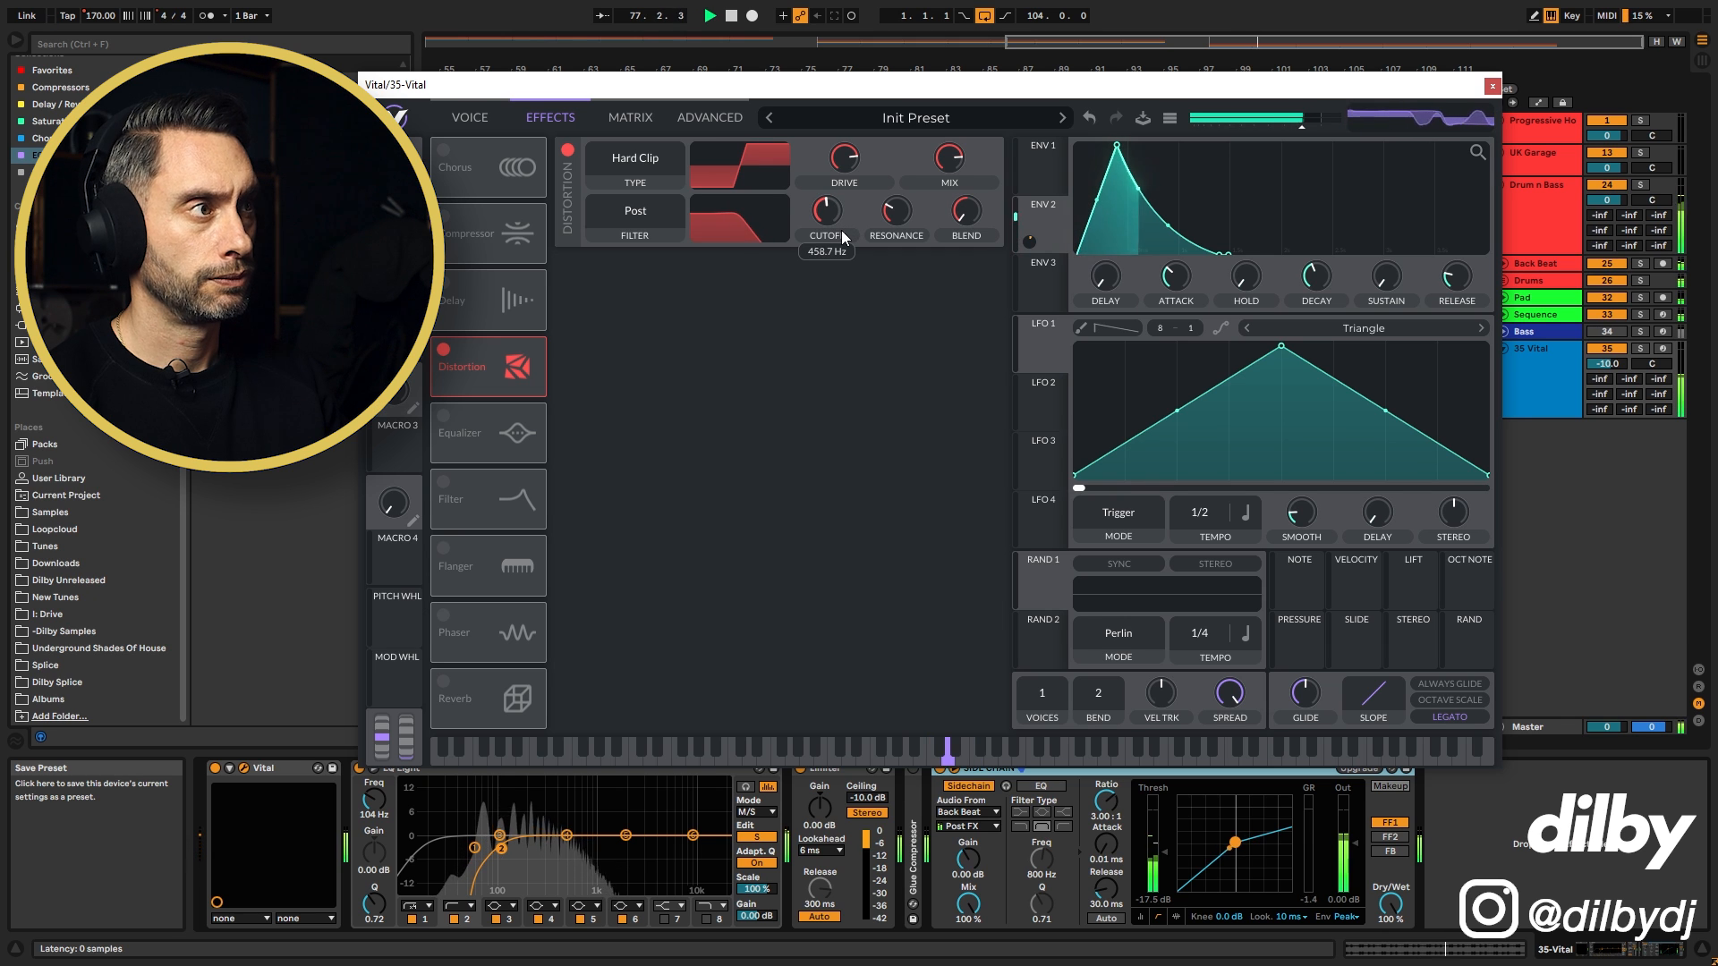
click(1491, 85)
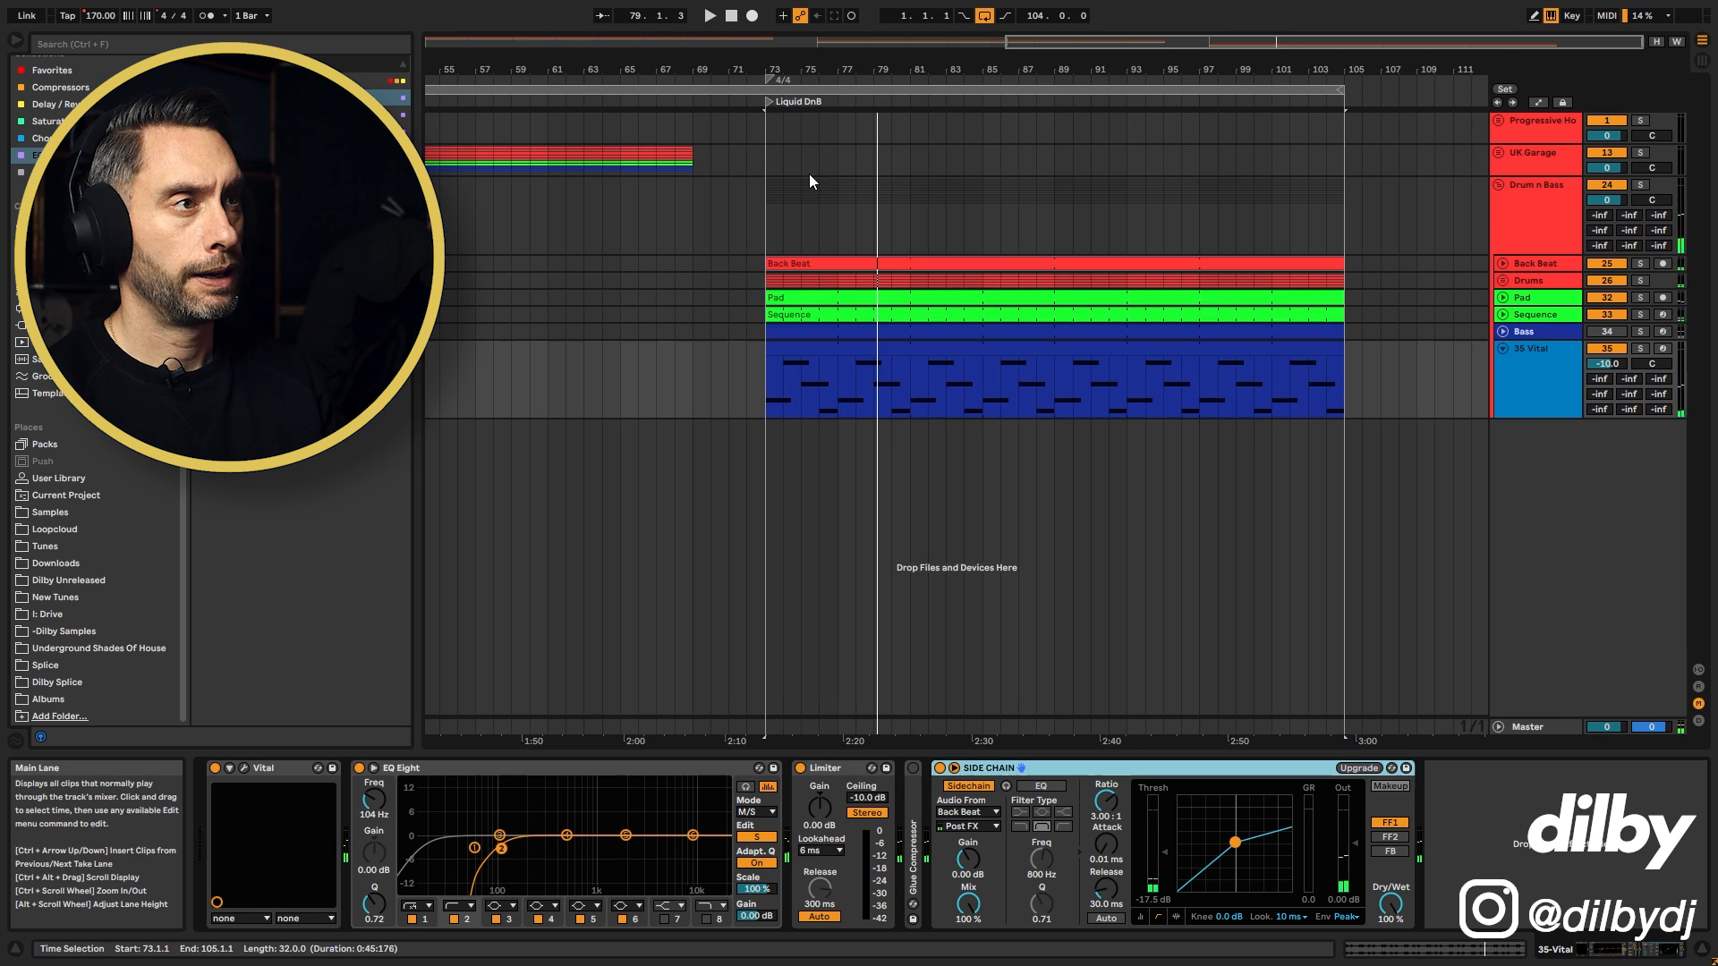
Step: Collapse the 35 Vital track and copy its drum and bass clip to bar 1, under the Progressive House section
click(1504, 348)
click(1280, 75)
key(space)
scroll(1387, 377, down, 4)
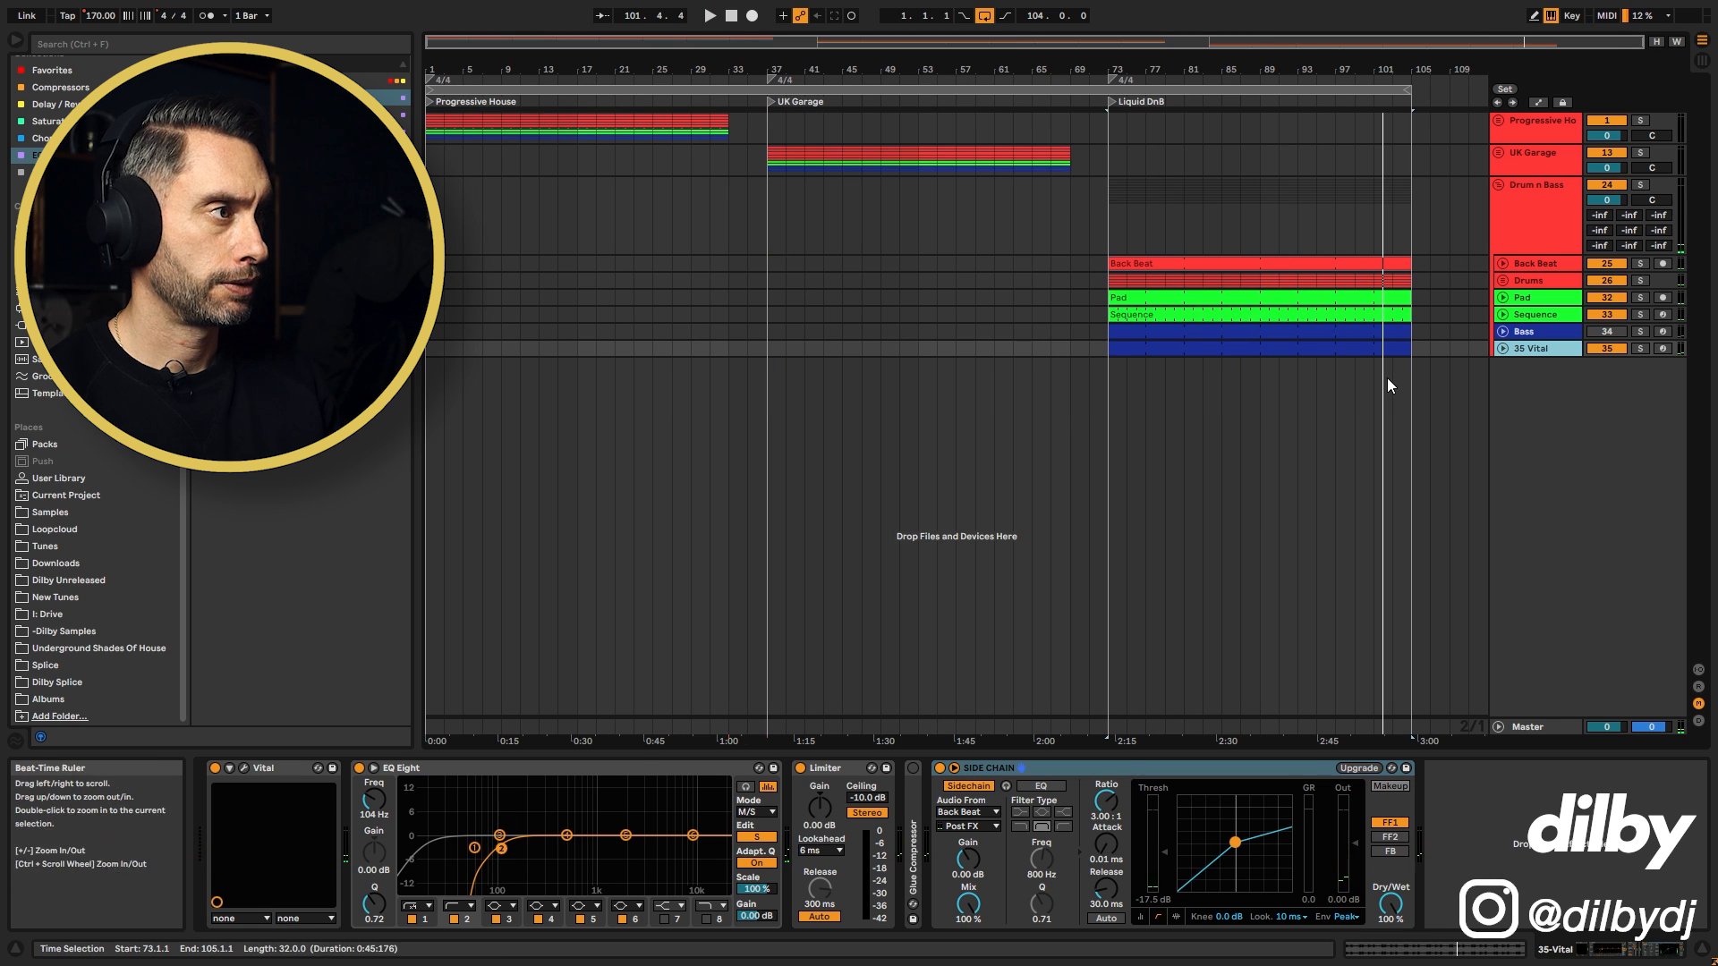
drag(1304, 348, 595, 348)
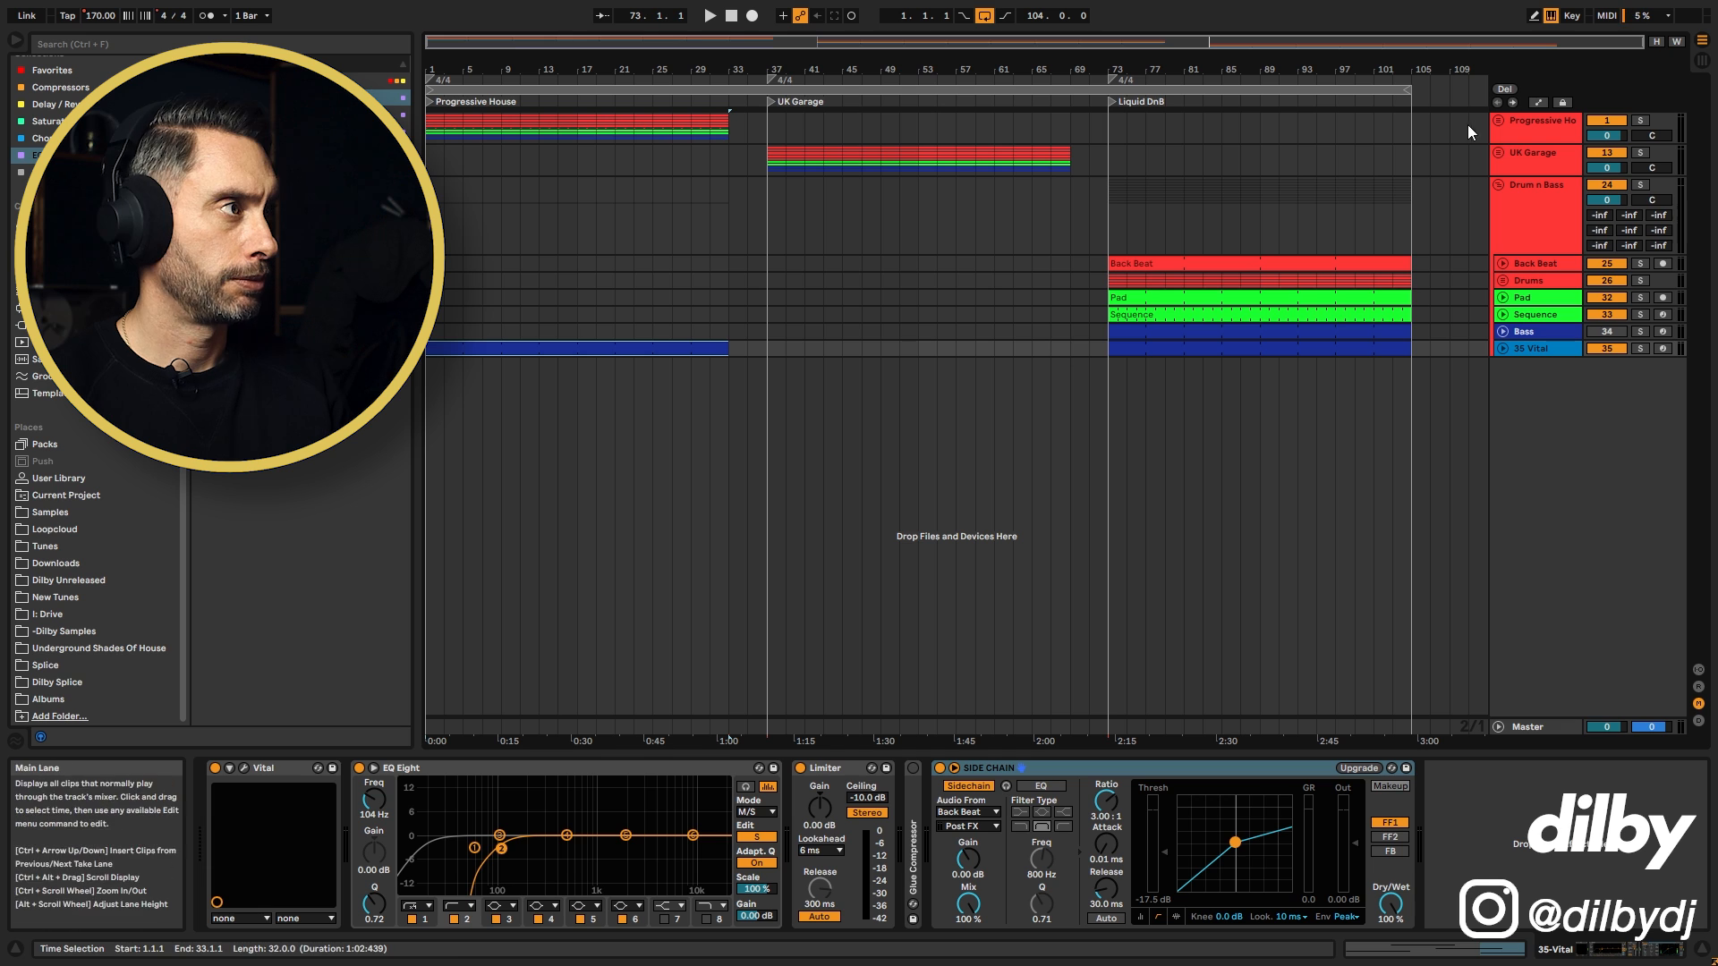
Step: Expand the Progressive House group and play the section with the copied Vital bass while the 12 Wavetable track is muted
click(1499, 121)
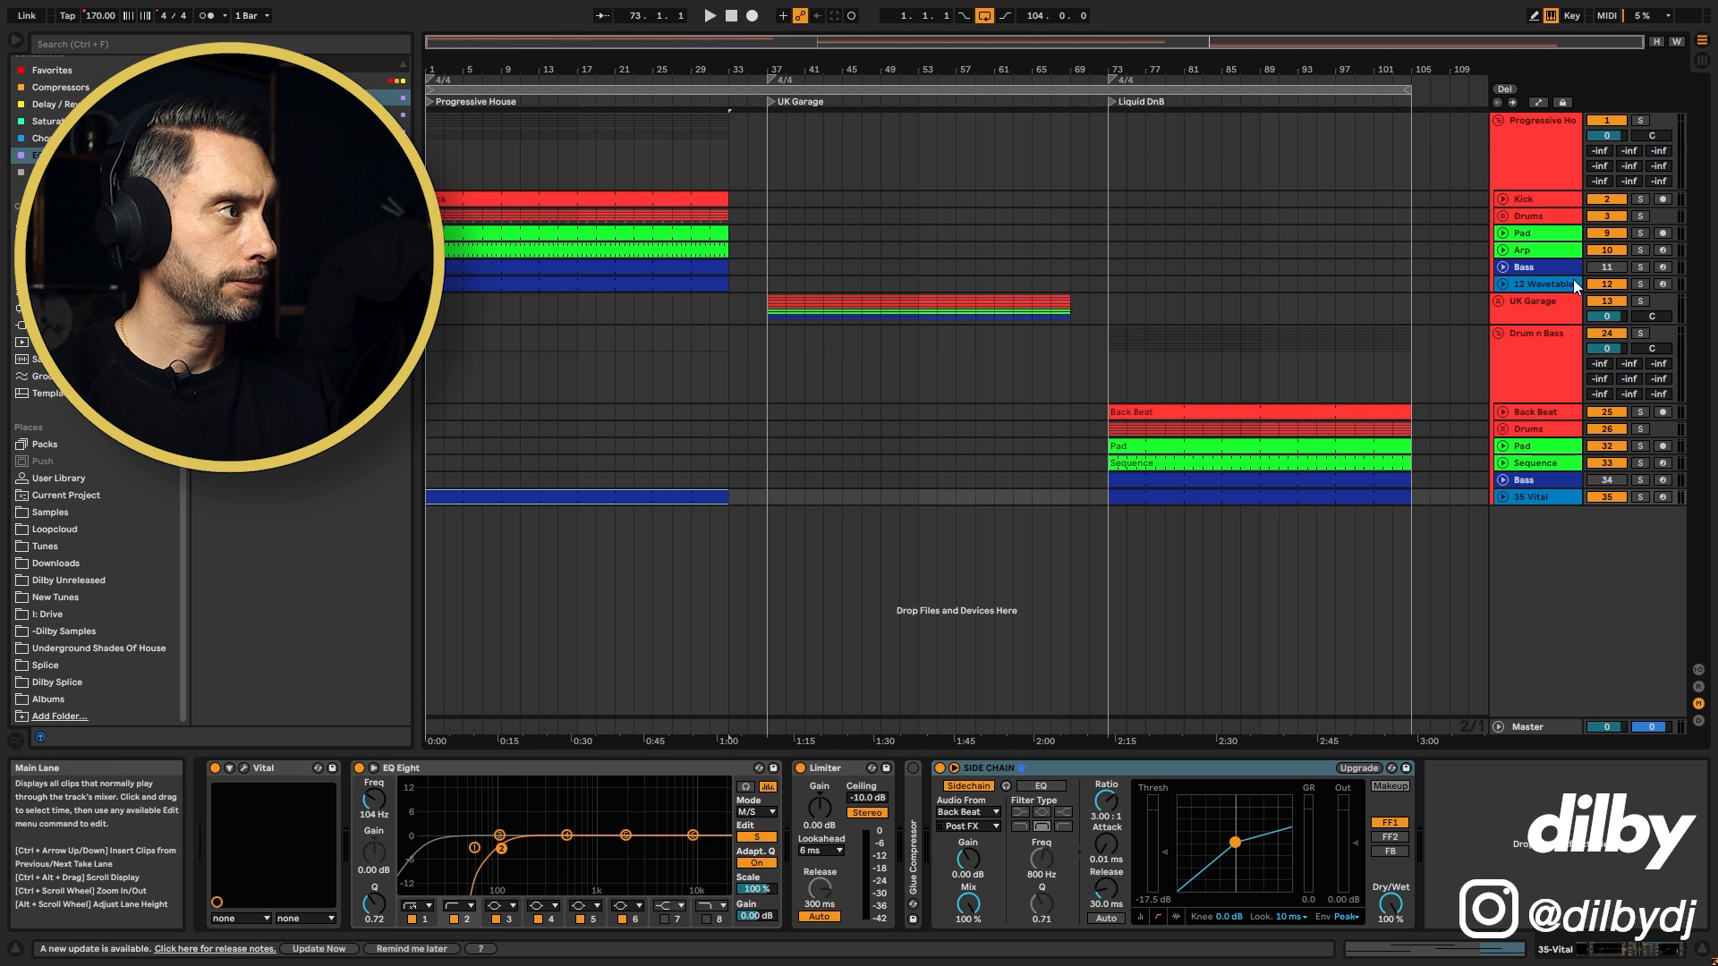
key(space)
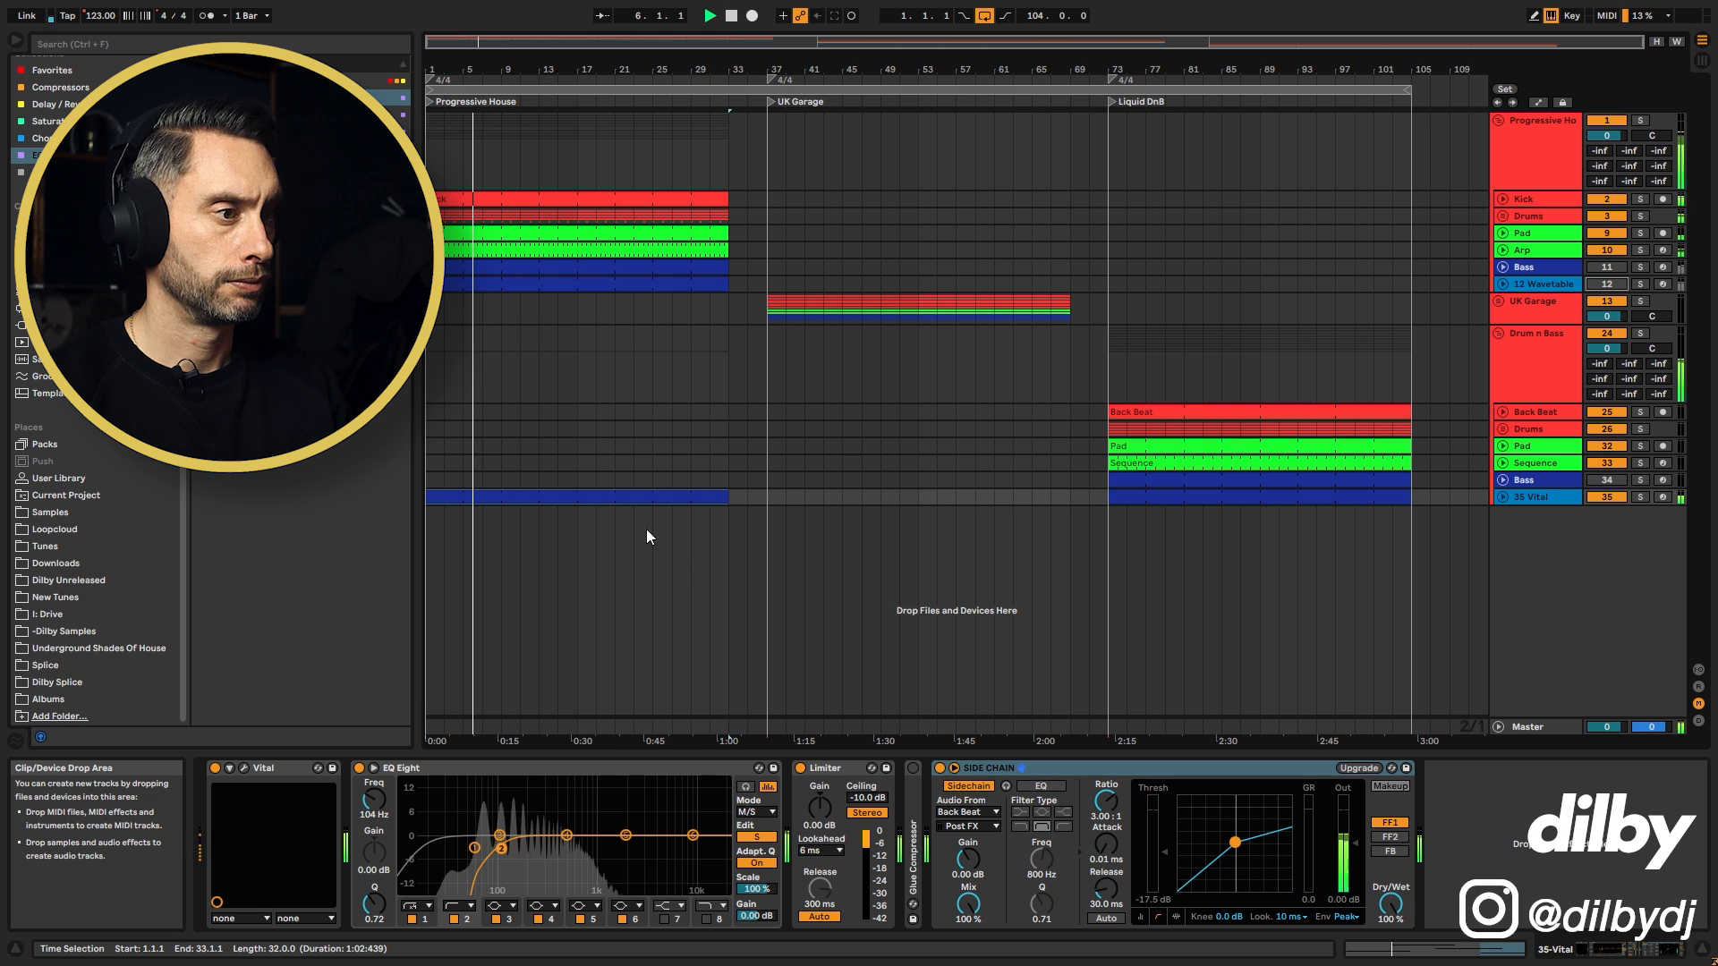
Step: Delete the copied Vital clip from bars 1 to 33 and fold the Drum n Bass and Progressive House groups
click(563, 496)
click(1506, 338)
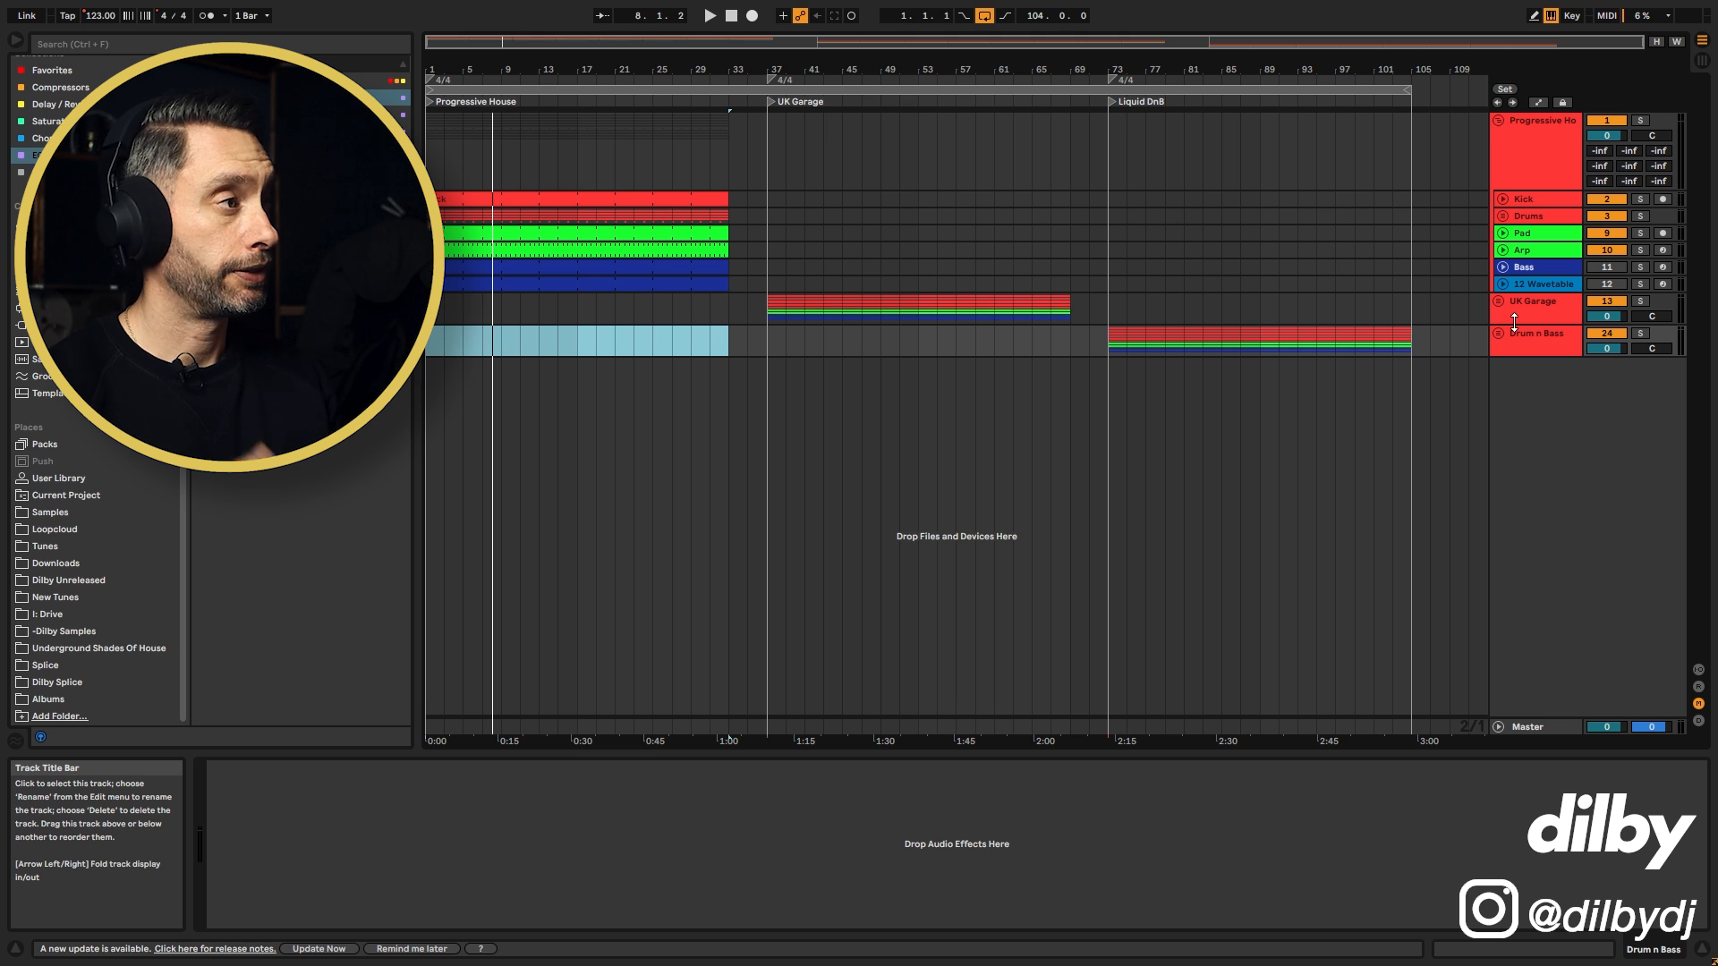
click(1499, 119)
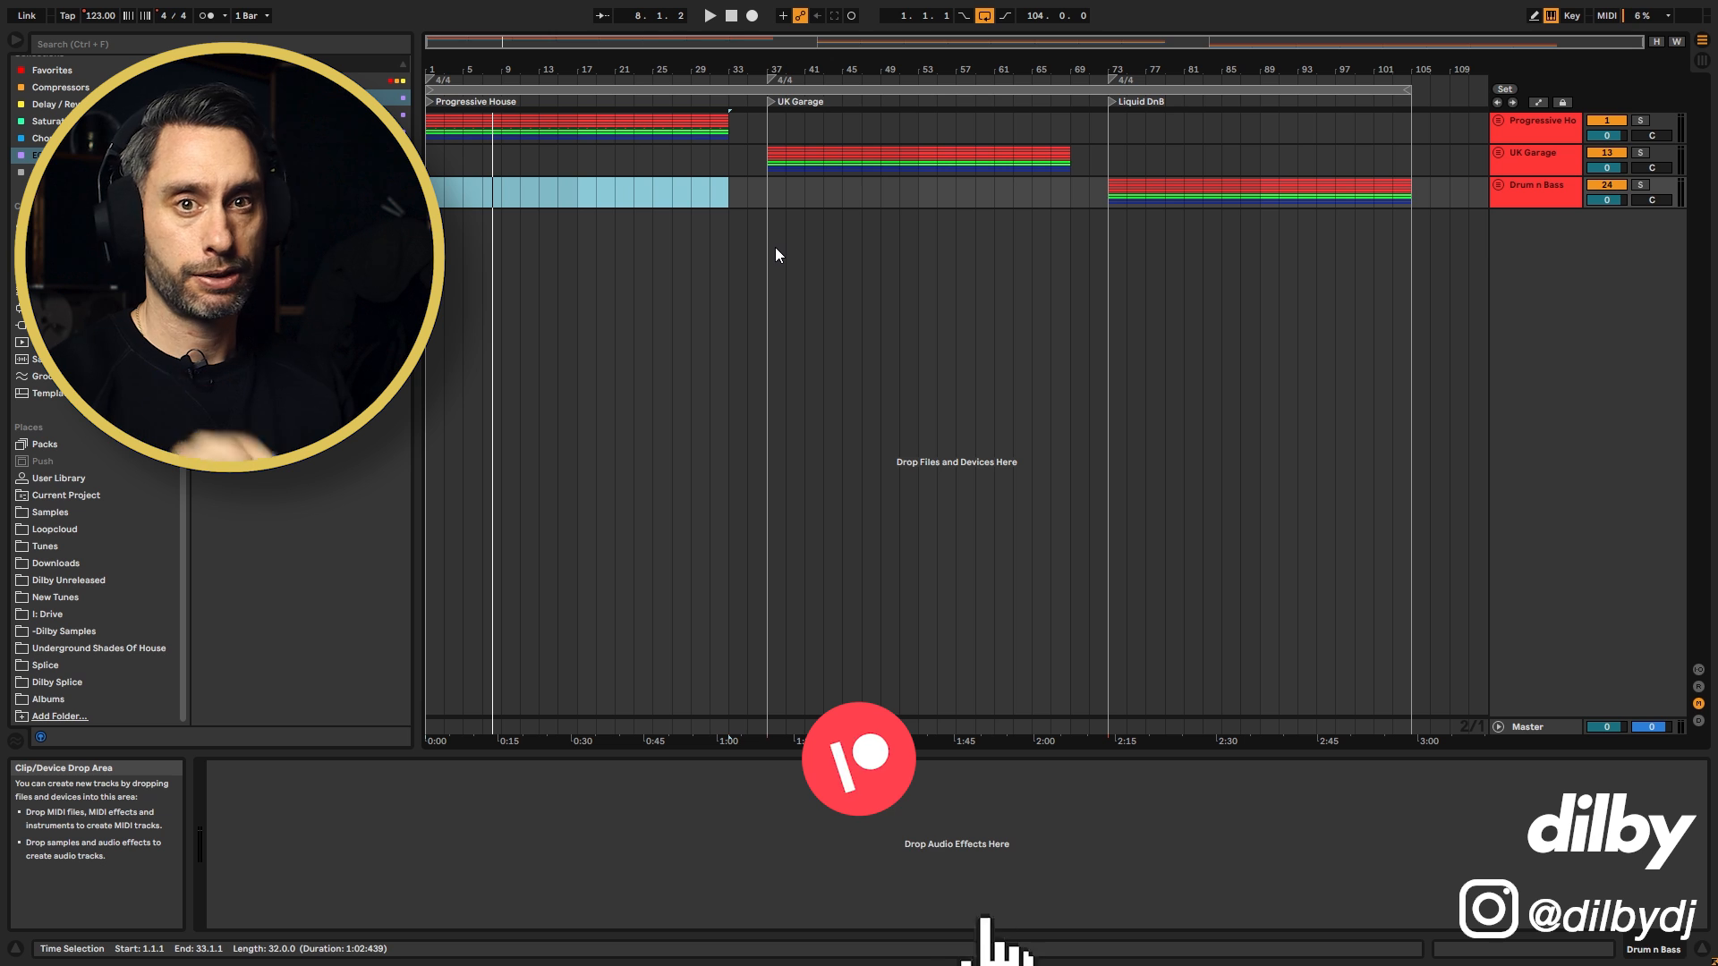
Step: Select the whole arrangement across all three genre sections, then select the Drum n Bass group track
click(675, 89)
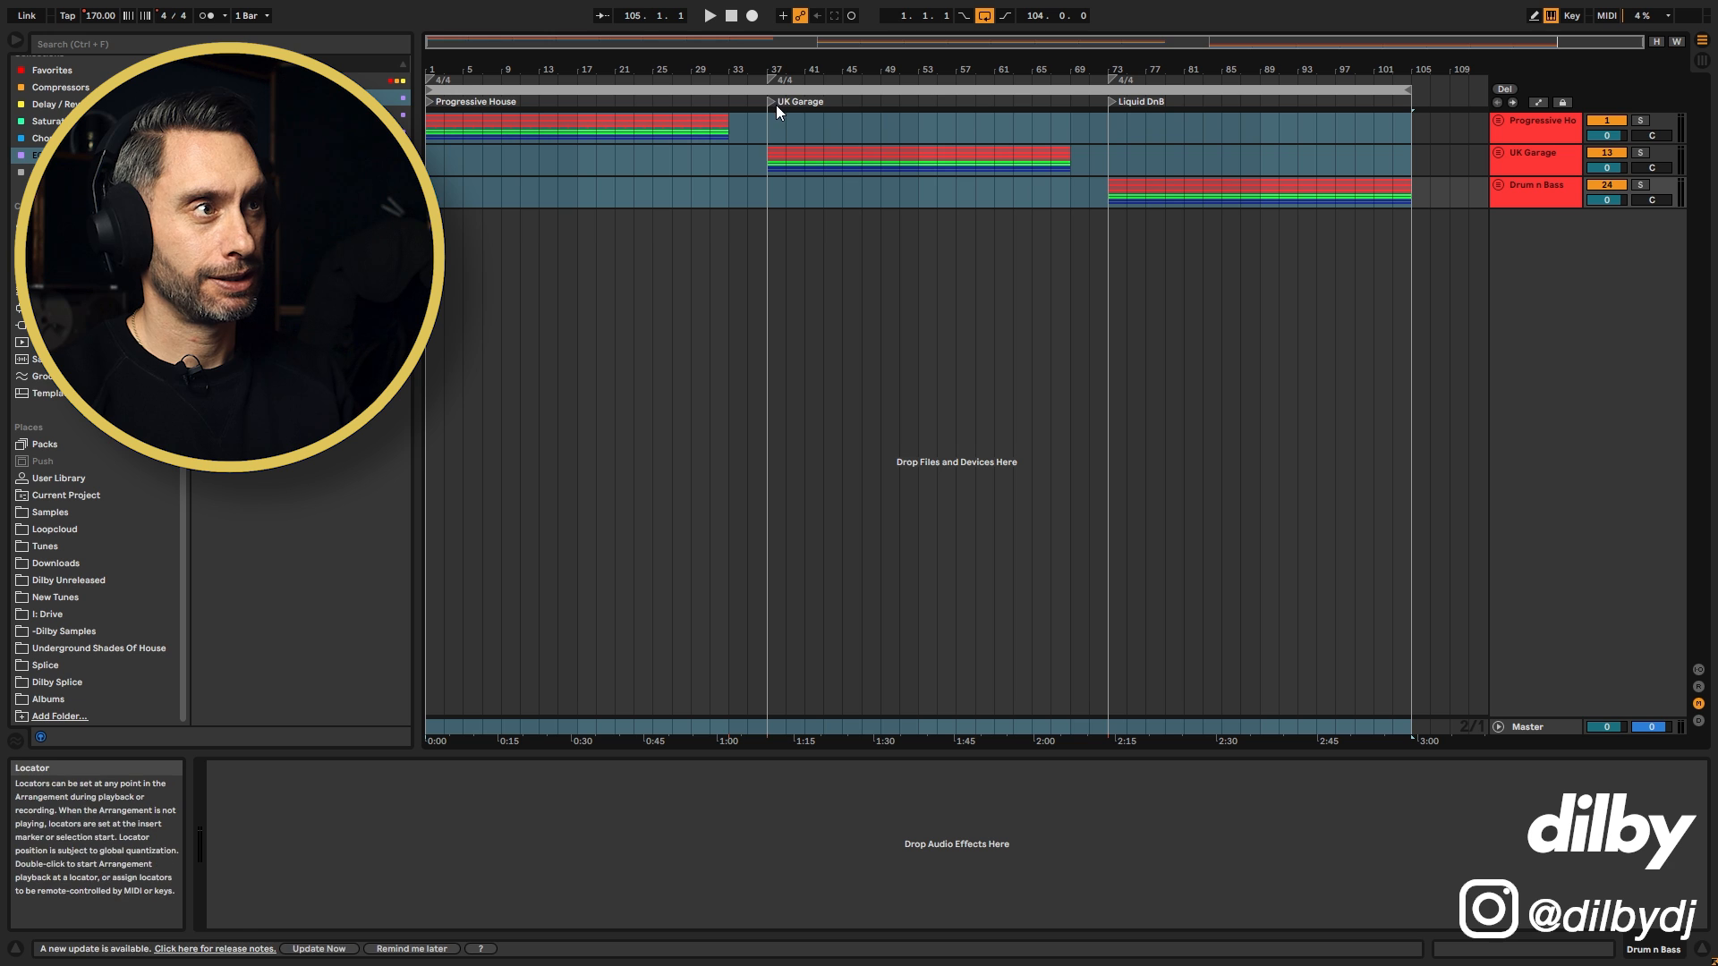
key(ctrl+a)
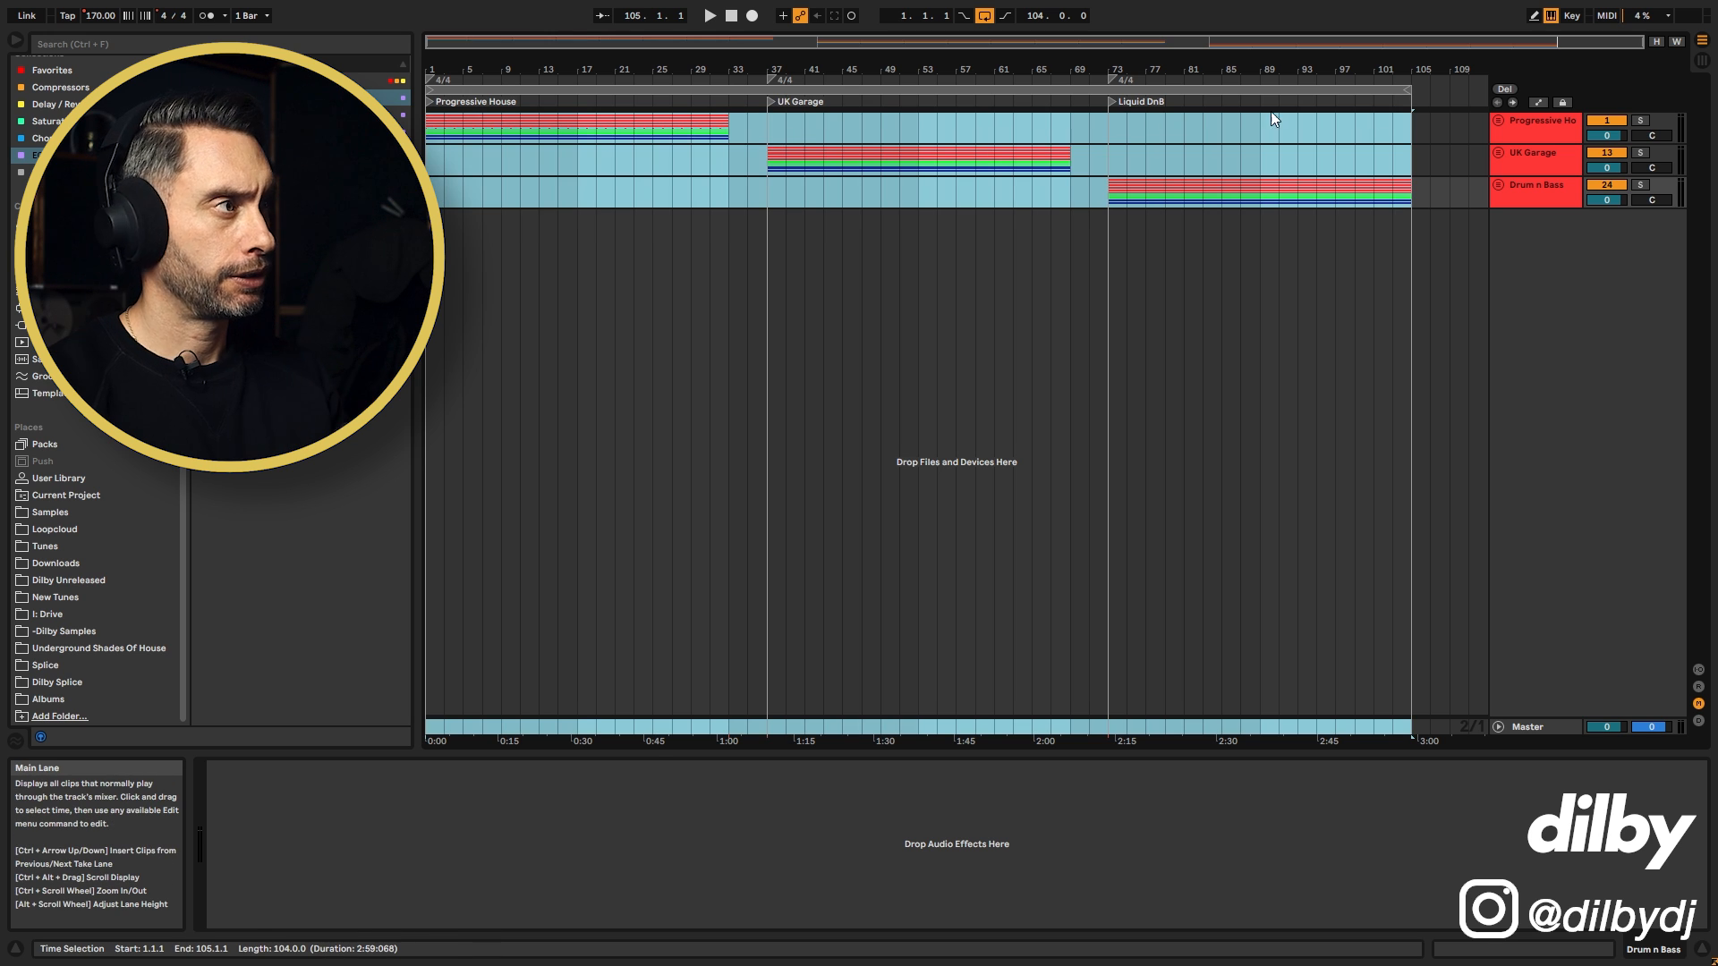
click(1523, 185)
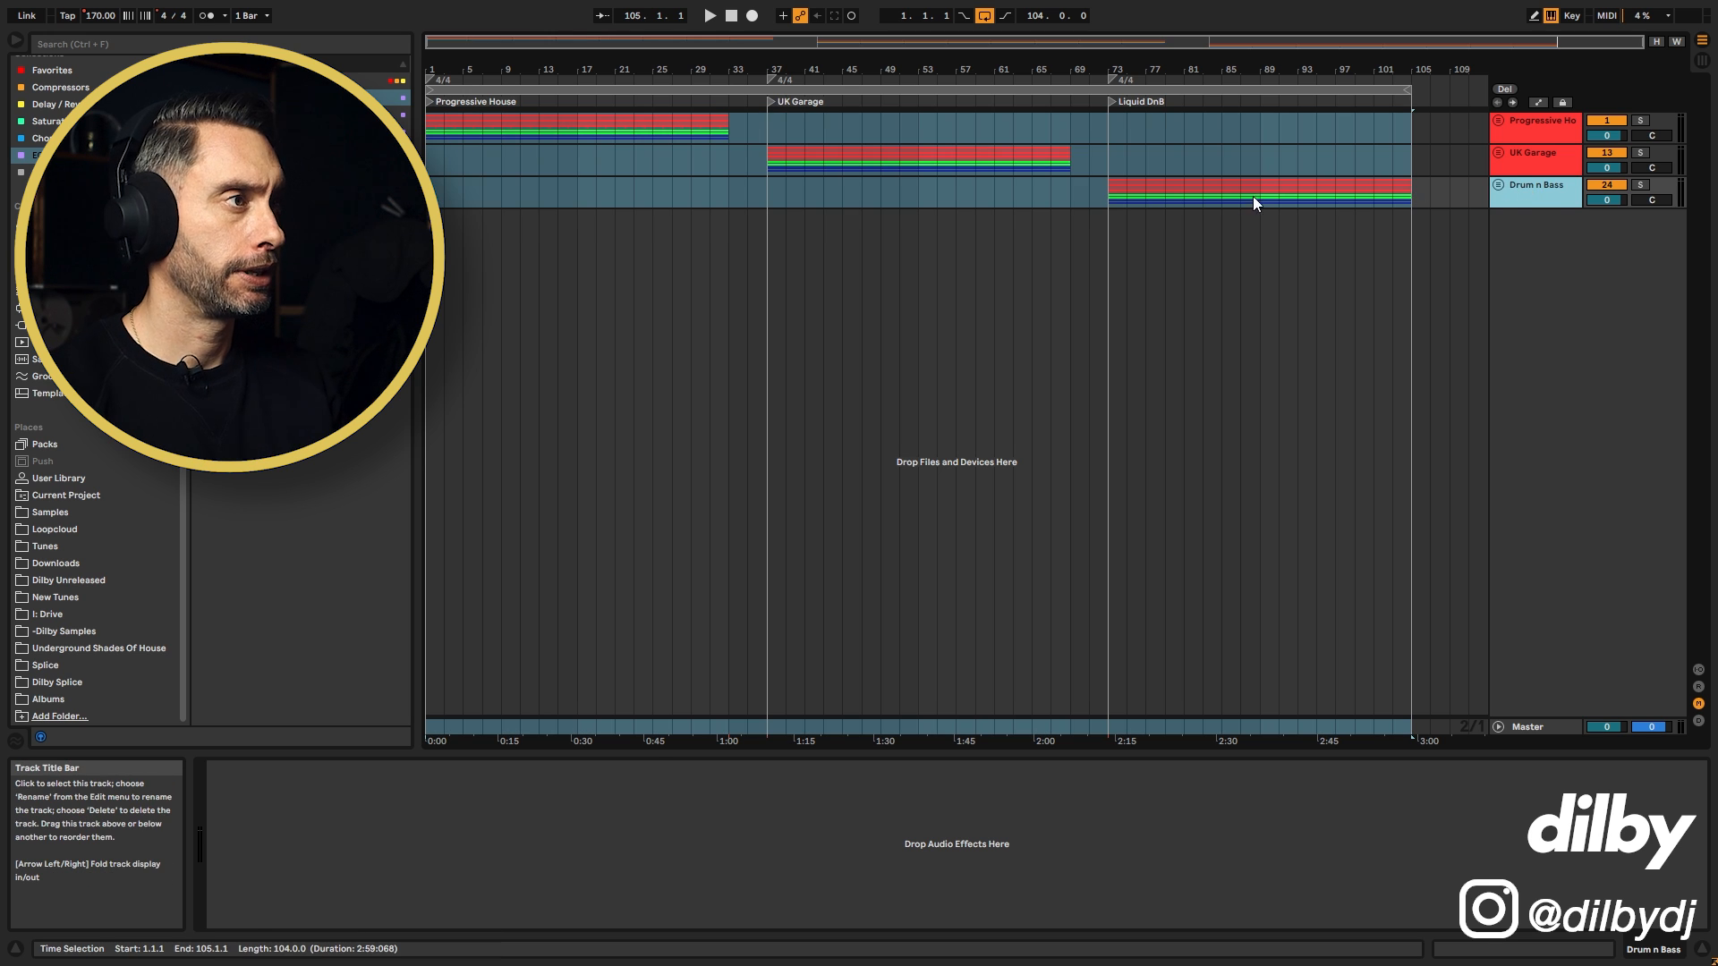